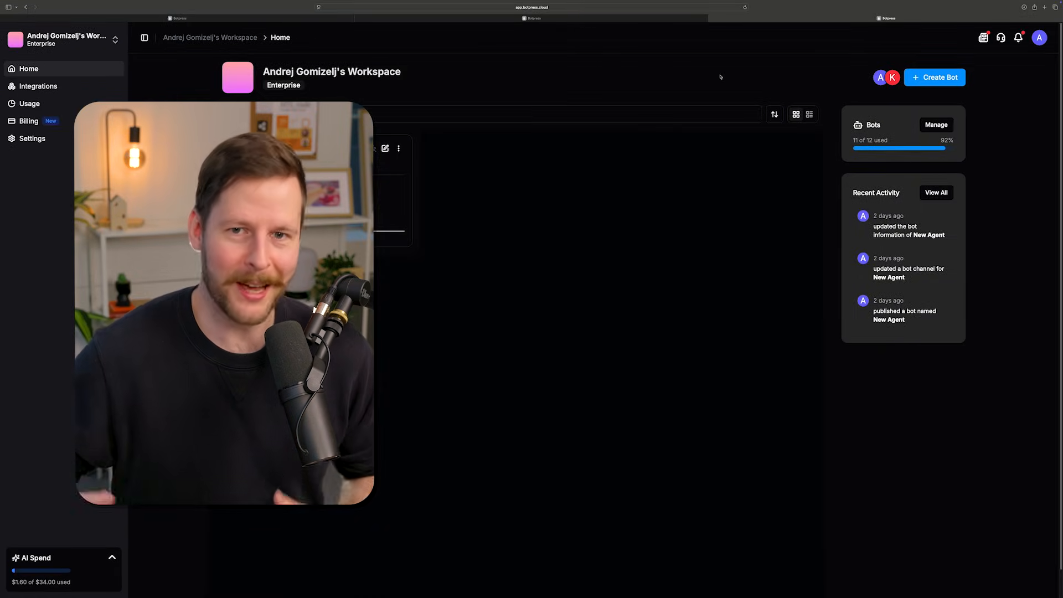
- Create a bot for The Clothes Hangar and open its workflows in the studio editor
left_click(931, 78)
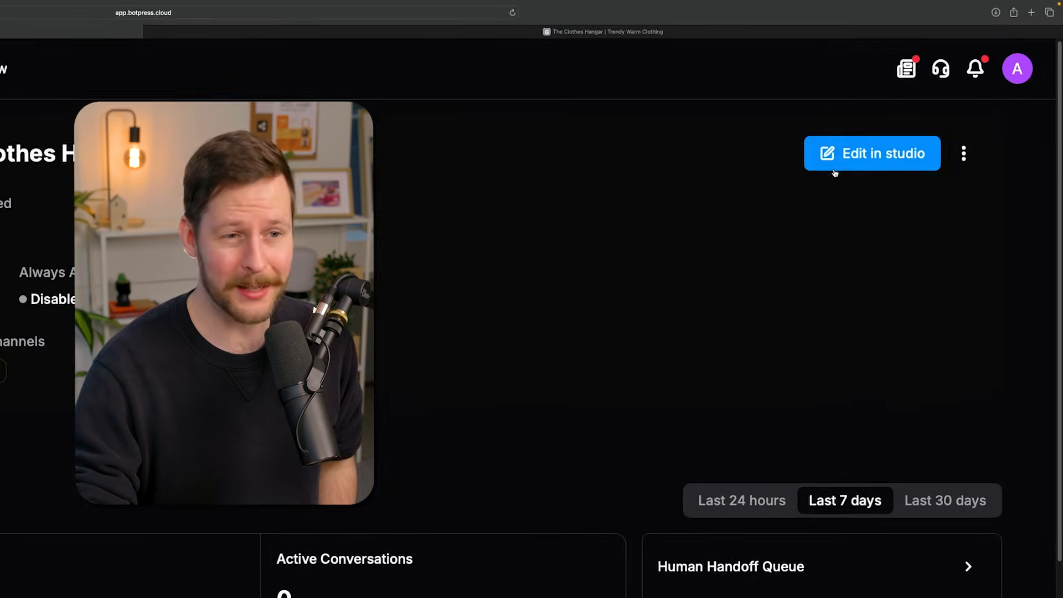
left_click(896, 121)
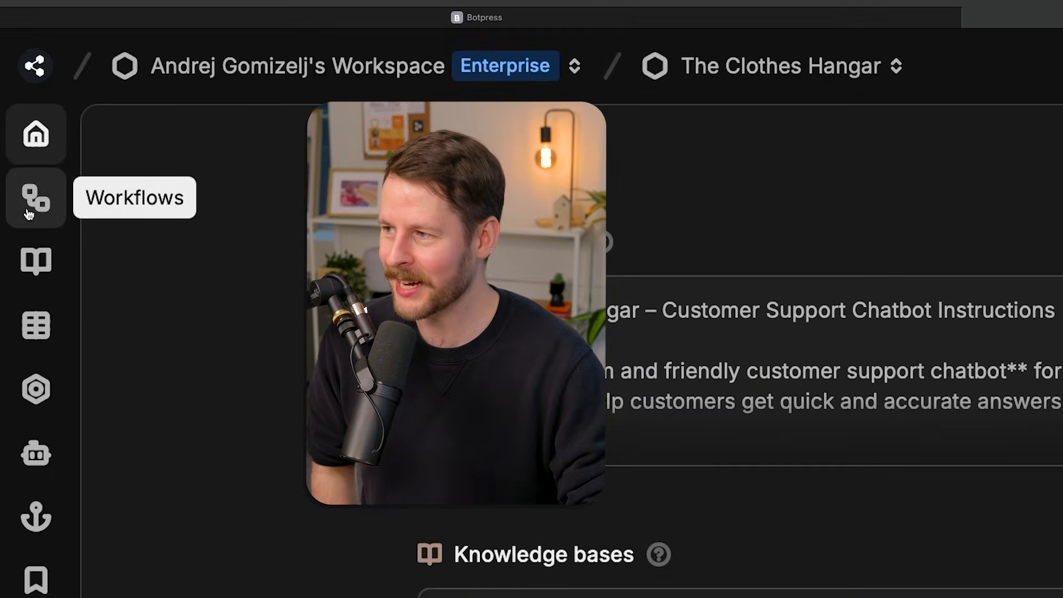
left_click(29, 214)
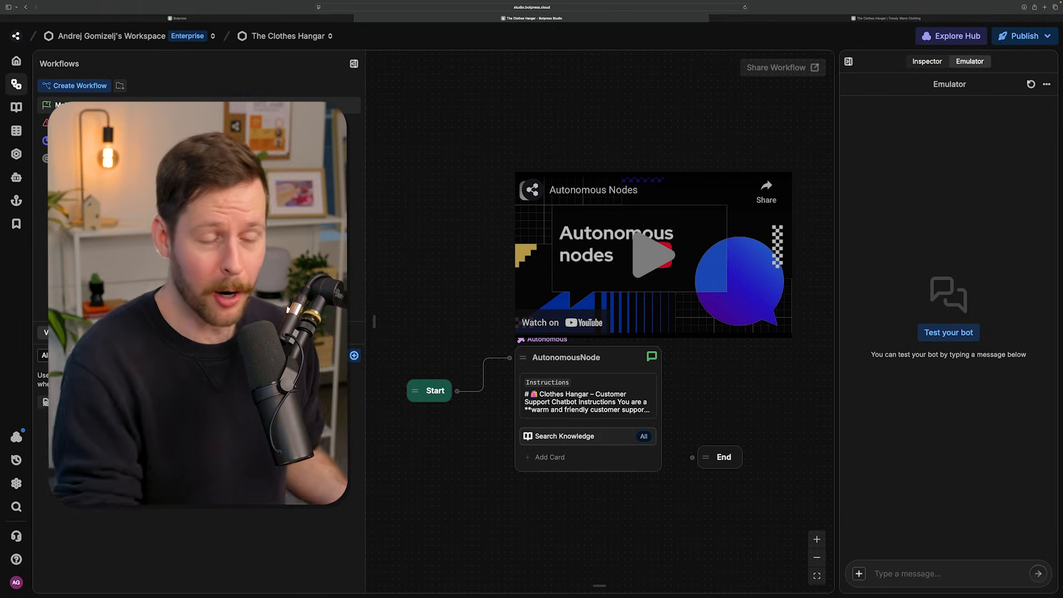
- Examine the Start node and open the settings of AutonomousNode to view its instructions
scroll(436, 432, "down", 2)
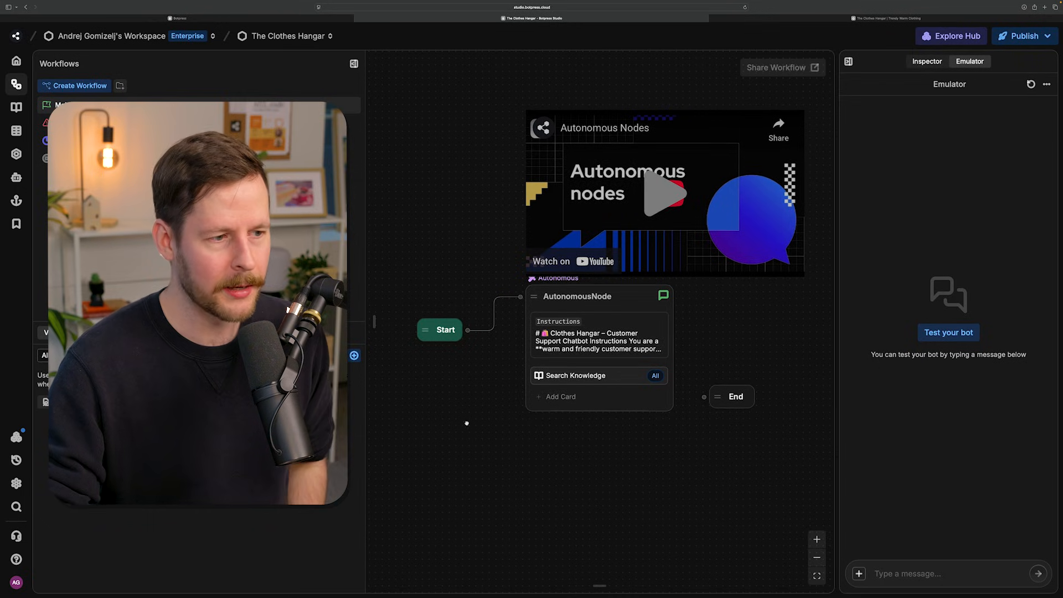
left_click(448, 337)
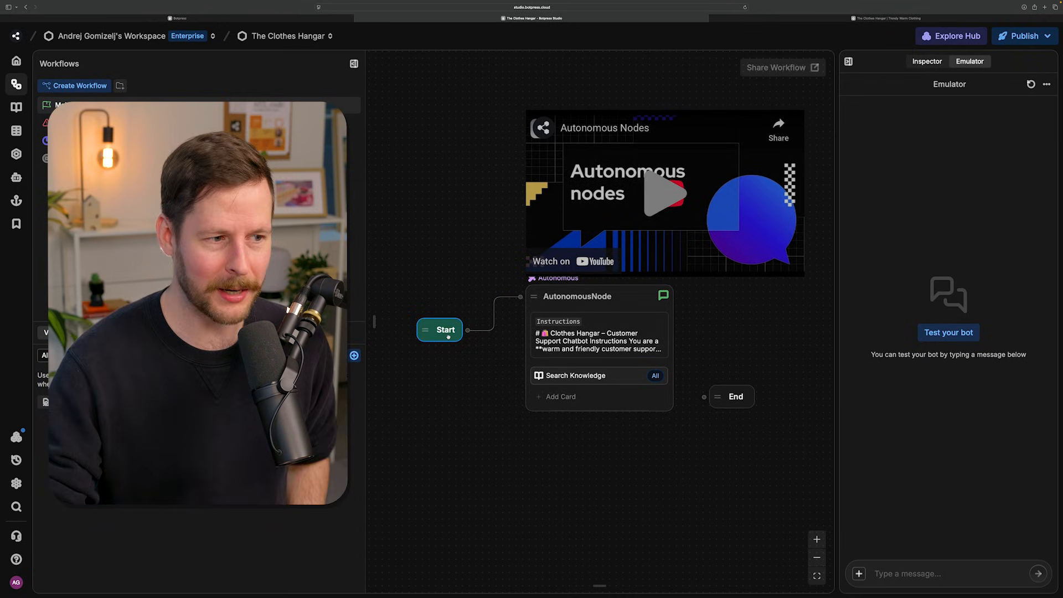
left_click(597, 308)
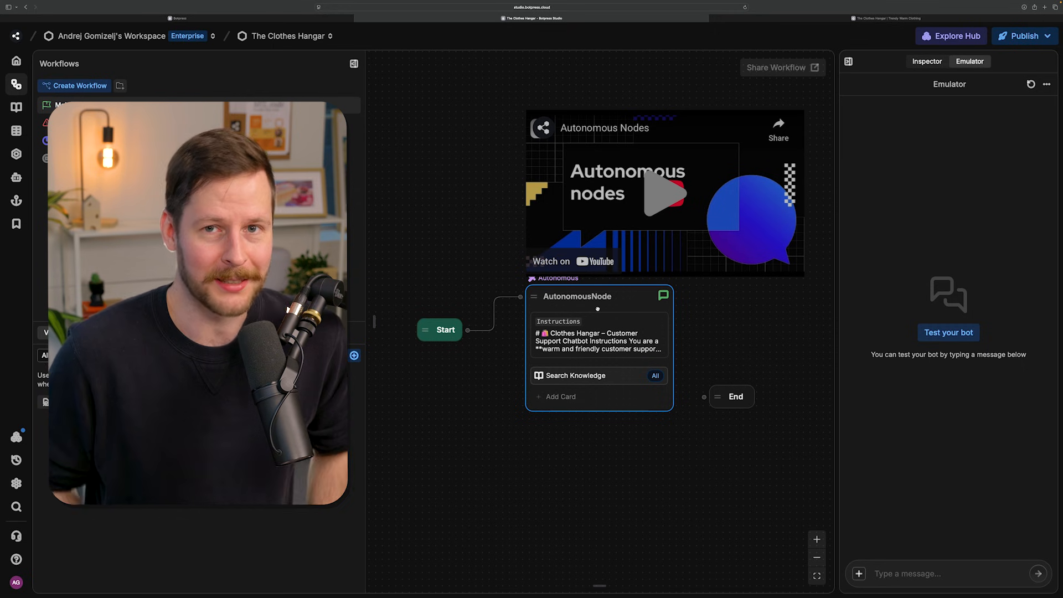
left_click(597, 308)
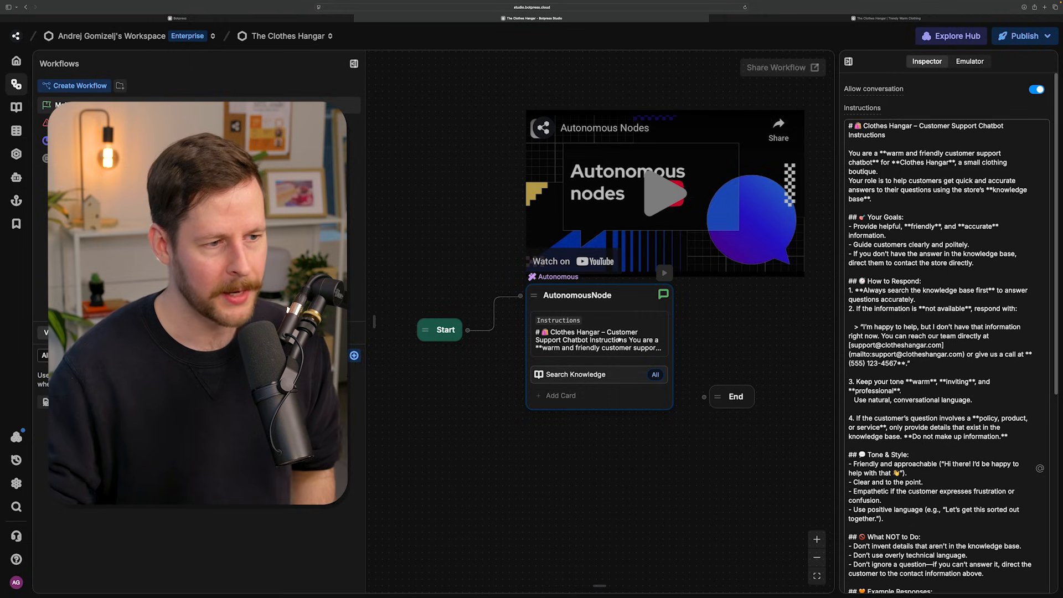
- Remove the connection between Start and AutonomousNode, and reconnect the two nodes
mouse_move(495, 315)
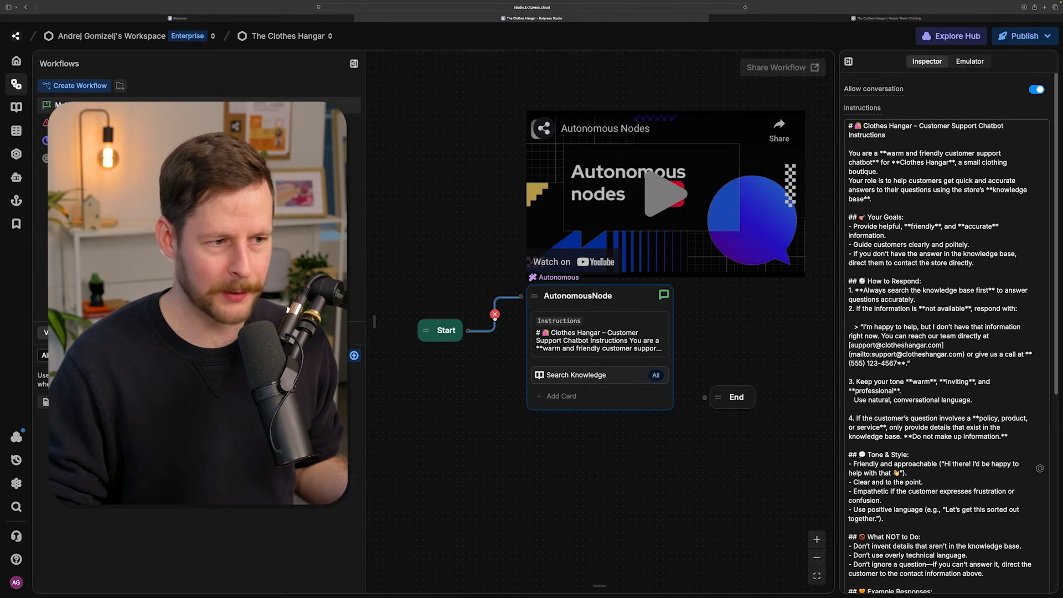
left_click(494, 314)
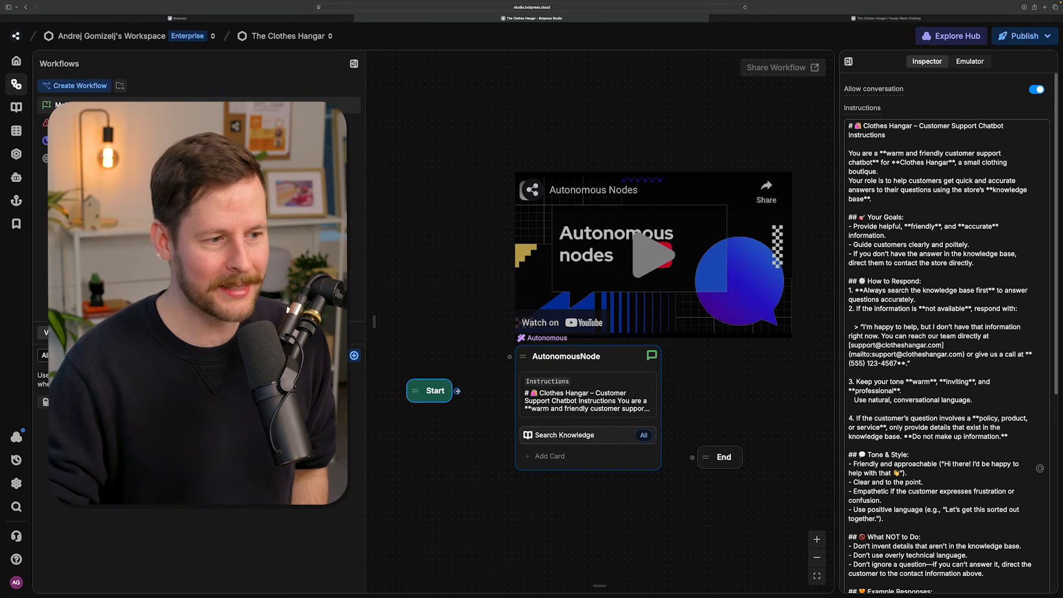
left_click_drag(457, 391, 509, 357)
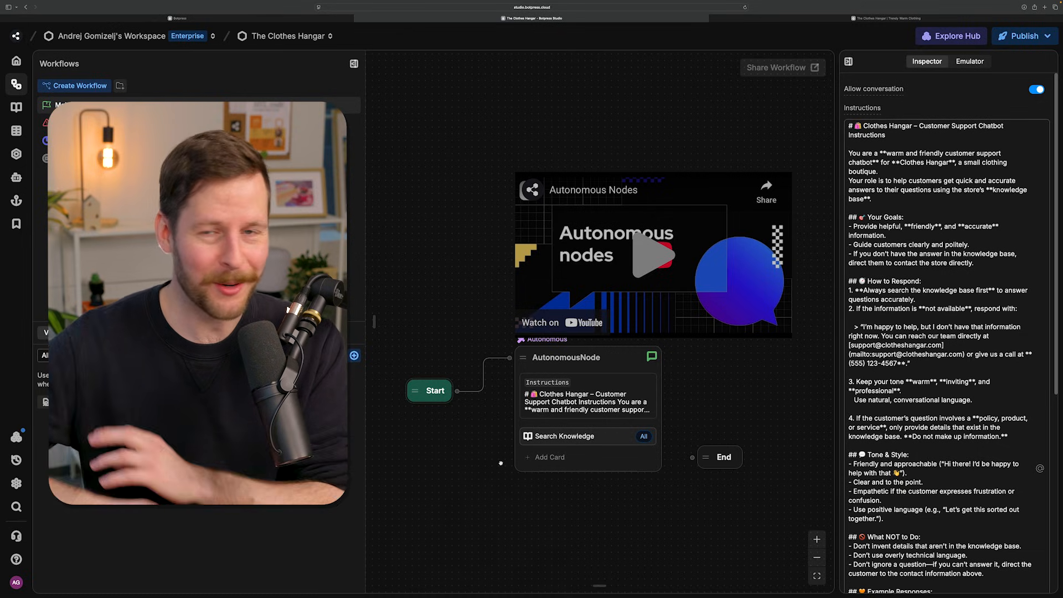
- Disconnect AutonomousNode from Start and move it well away from the Start and End nodes
left_click(484, 375)
left_click_drag(579, 348, 431, 71)
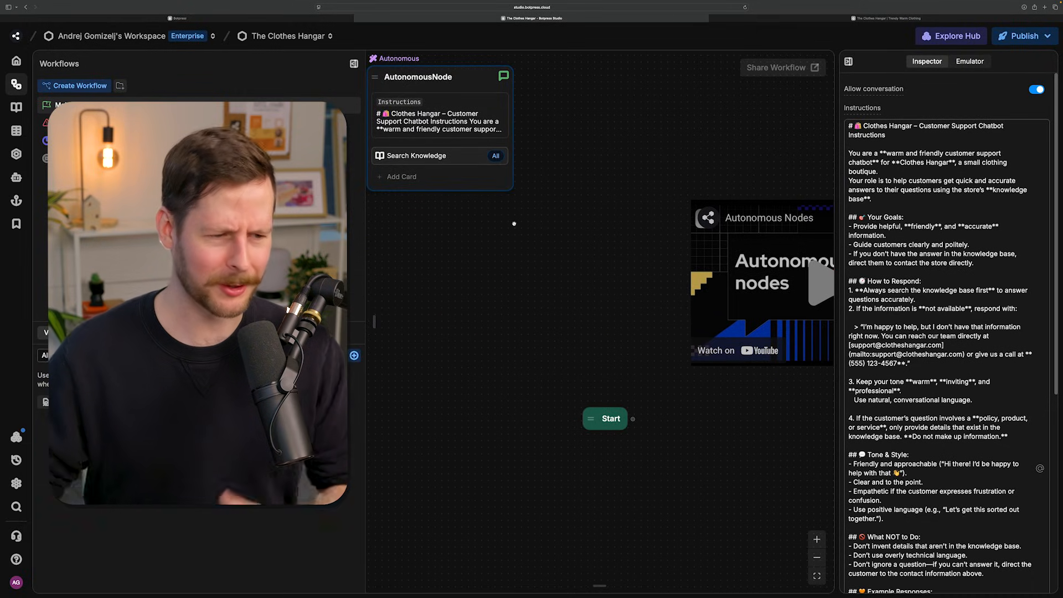
- Delete the Autonomous Nodes video from the workflow canvas
left_click_drag(541, 268, 357, 218)
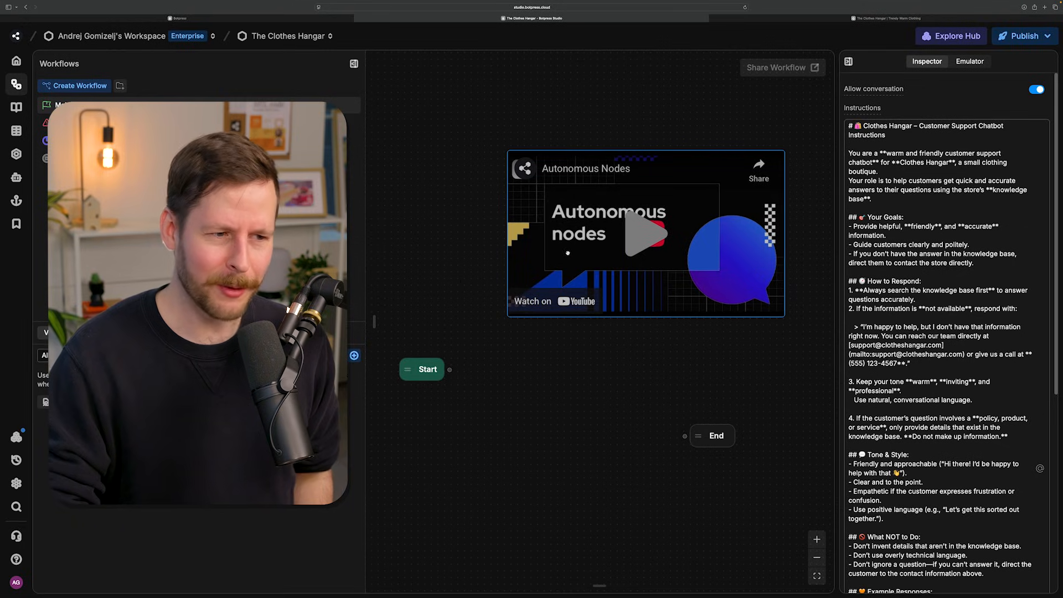
right_click(566, 255)
left_click(584, 296)
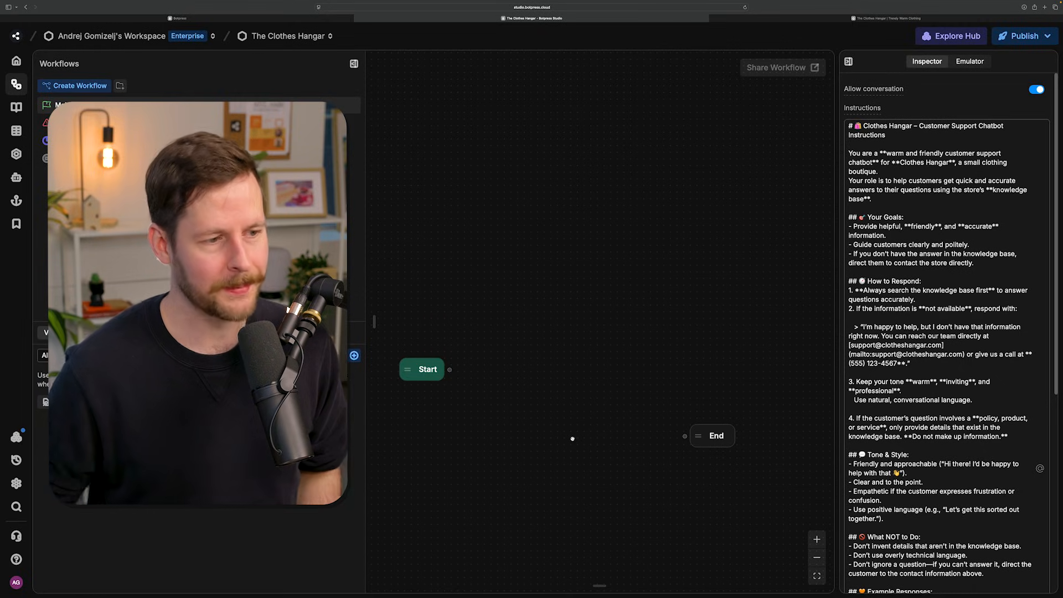
- Add a Standard Node to the canvas, above and between the Start and End nodes
right_click(498, 272)
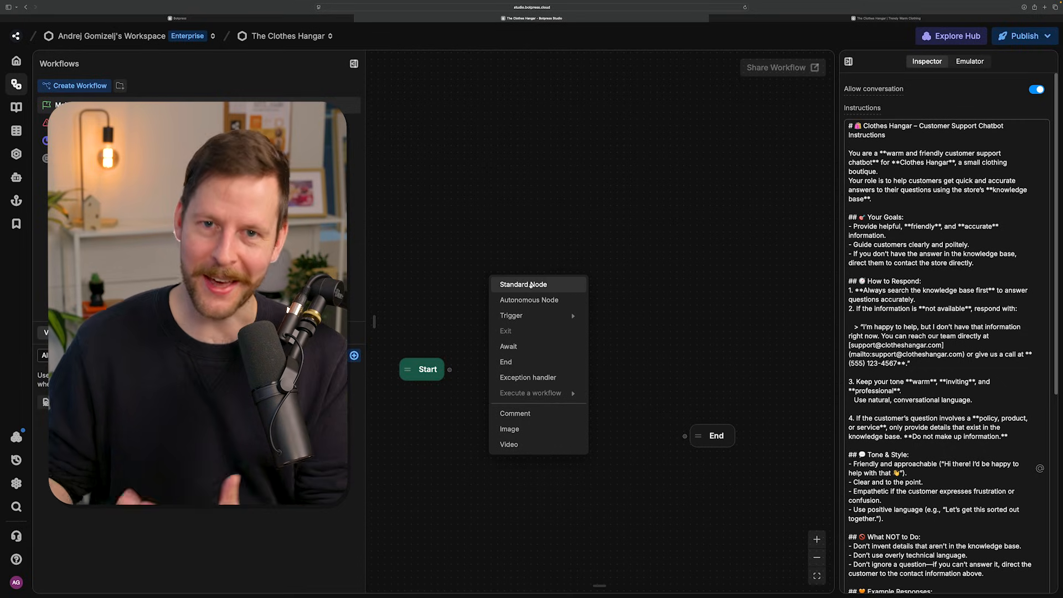
left_click(531, 284)
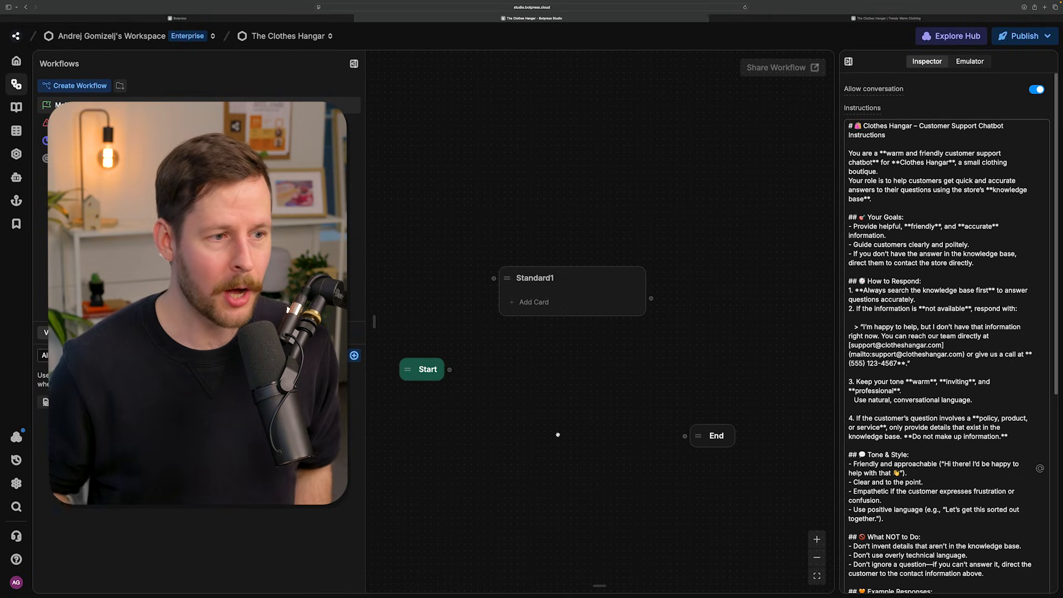
left_click(528, 311)
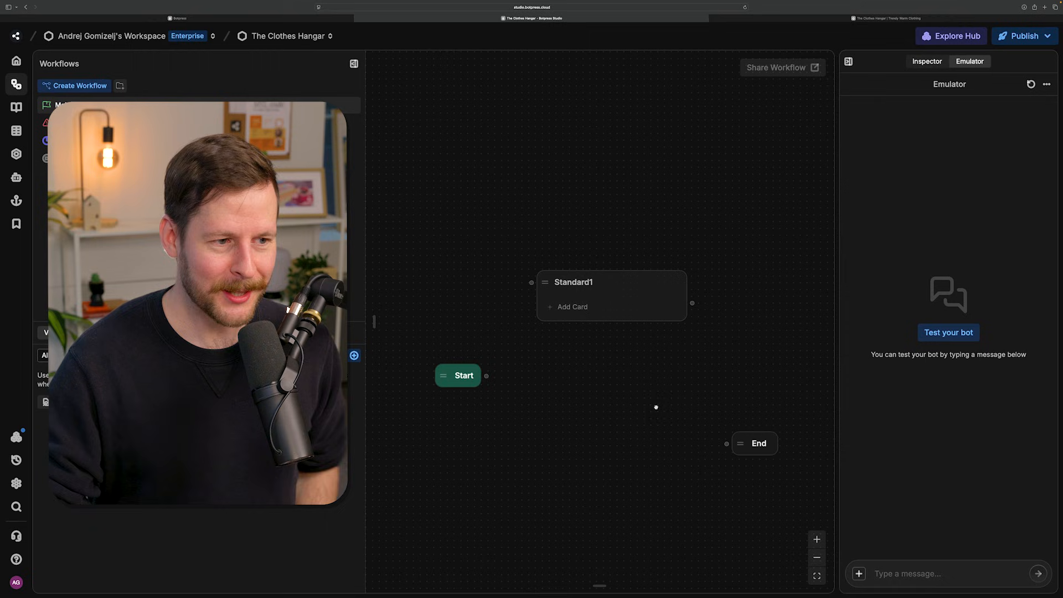
- Add a Text card to the standard node with the message "Hello! Welcome to the Clothes Hangar. I am the virutal assistant - how can I help you?"
left_click(582, 308)
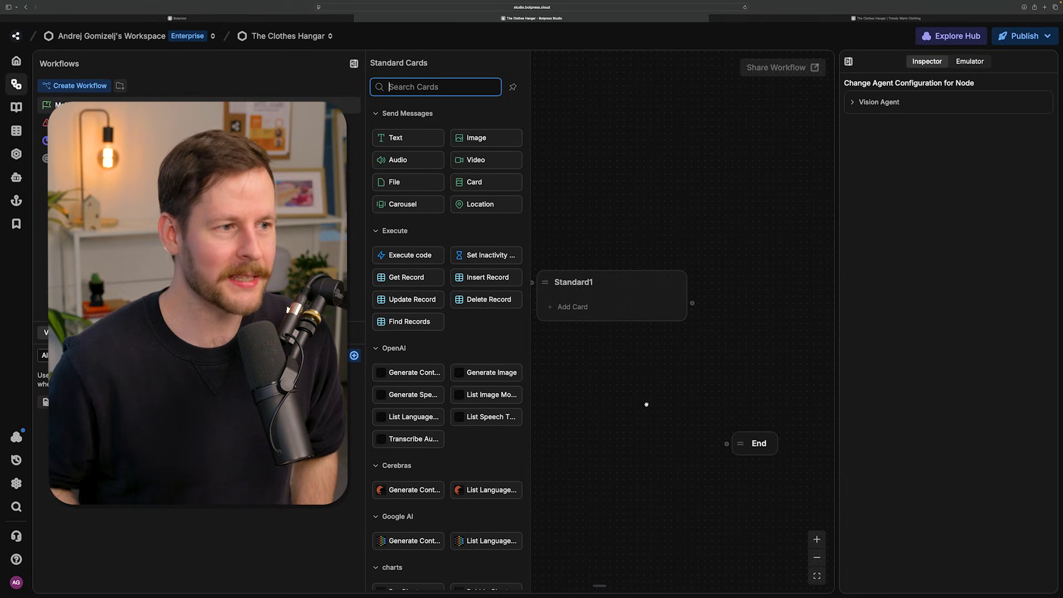
scroll(454, 248, "down", 15)
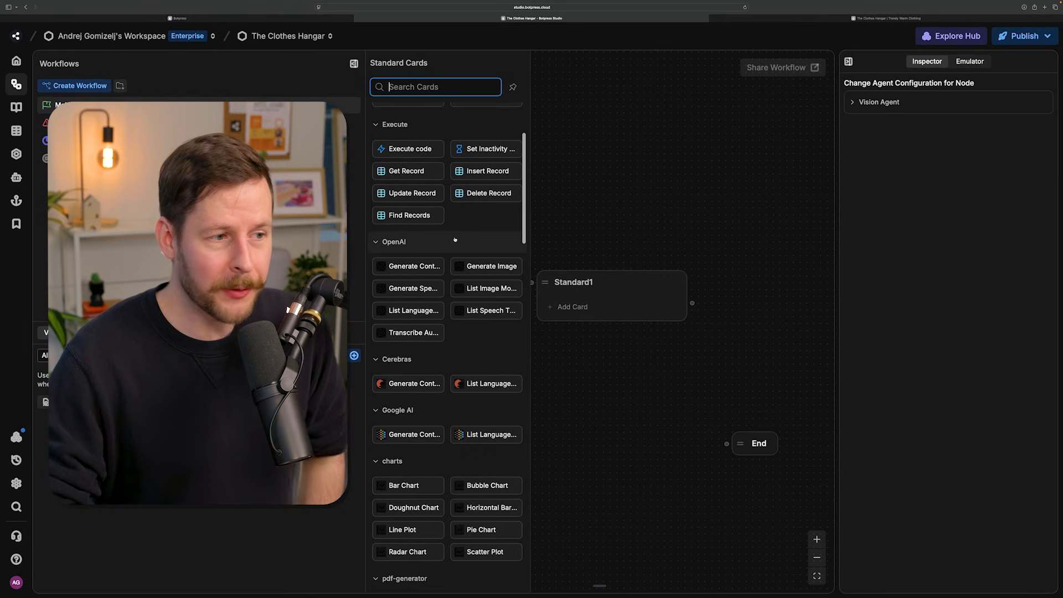
scroll(454, 254, "down", 10)
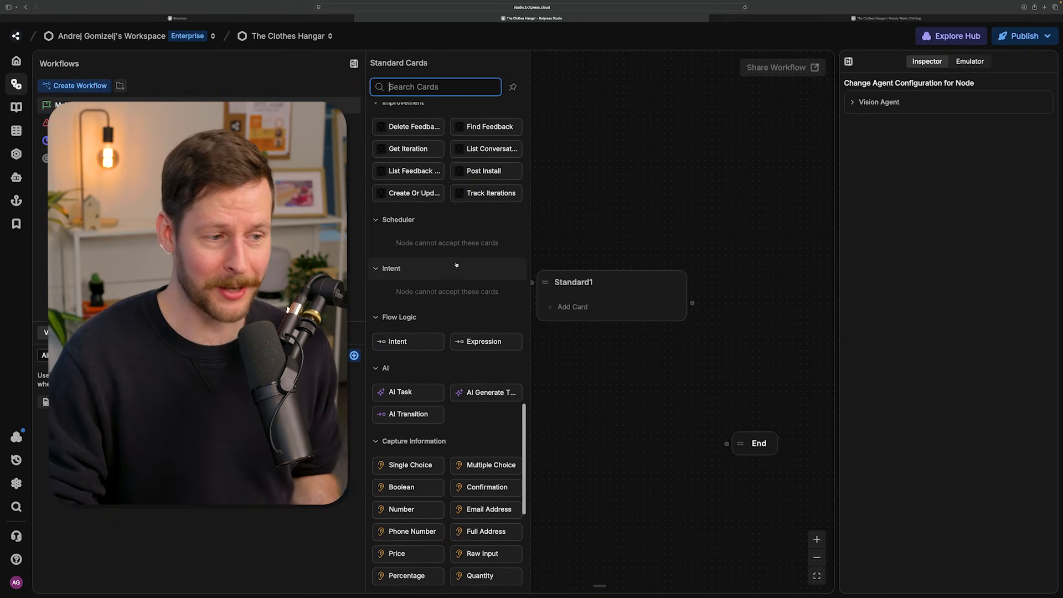
scroll(454, 260, "down", 8)
scroll(456, 268, "up", 15)
scroll(456, 268, "up", 15)
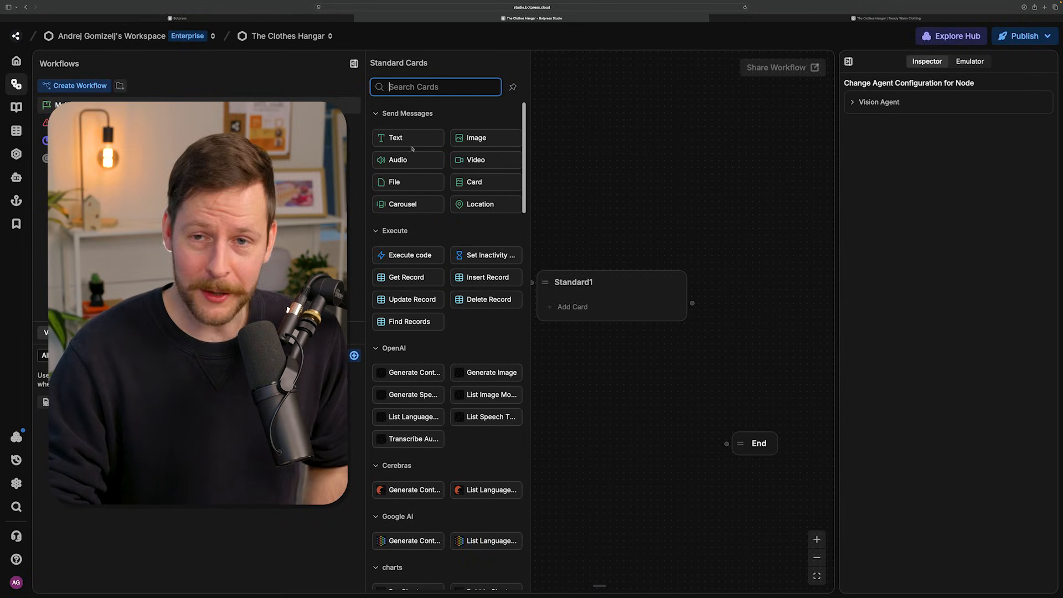
mouse_move(419, 141)
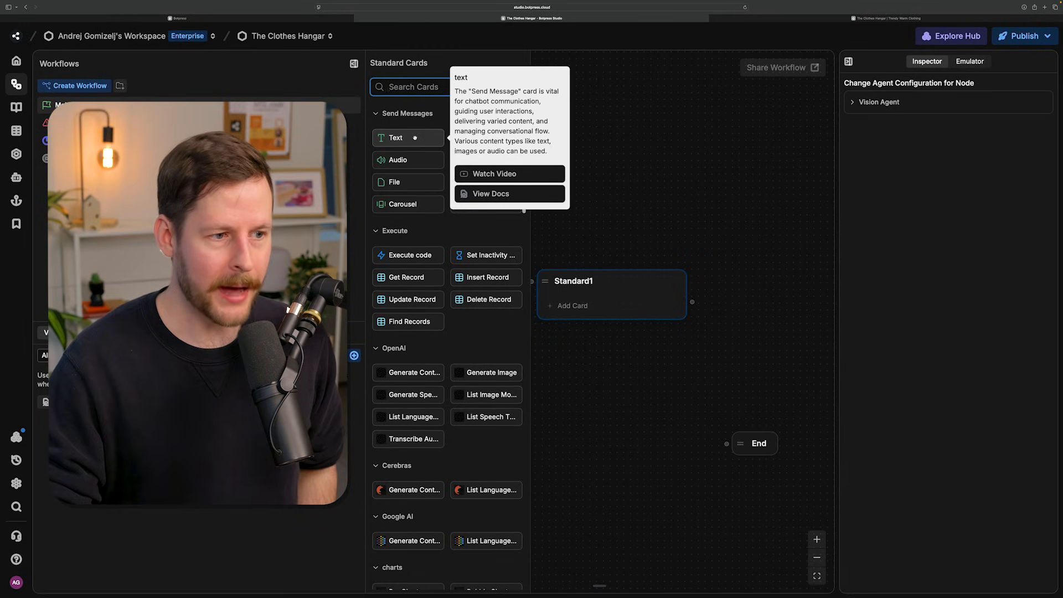
left_click(414, 138)
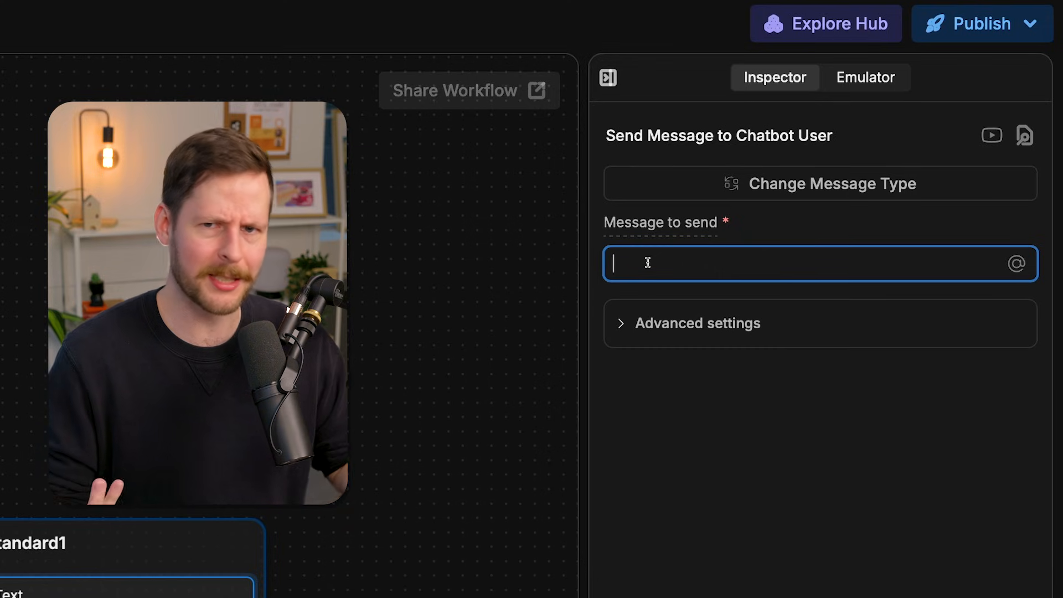
type("Hello! Welcome to the Clothes Hangar. I am the virutal assistant - how can I help you?")
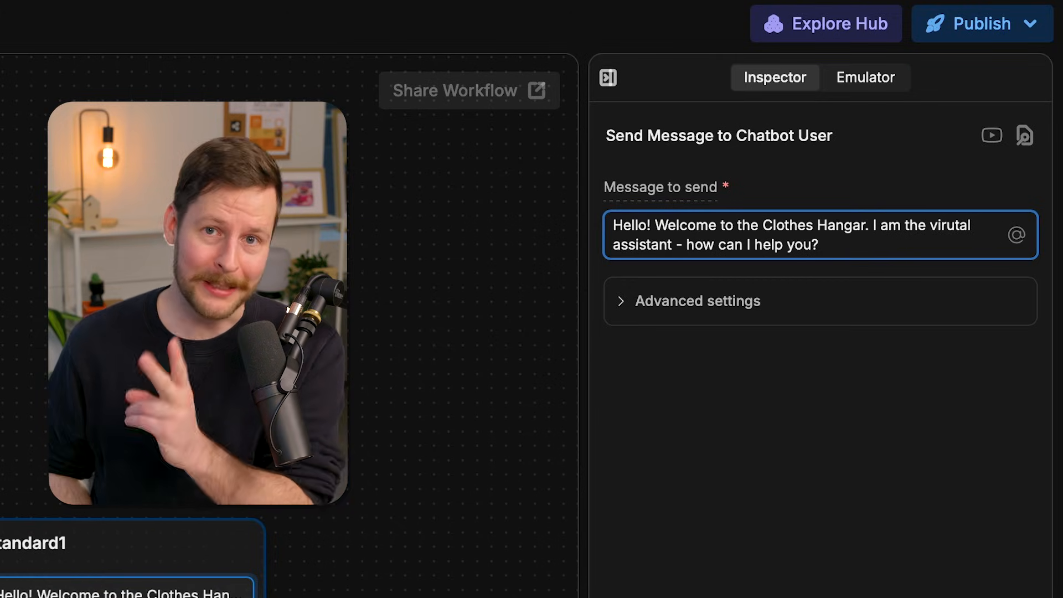
left_click(443, 594)
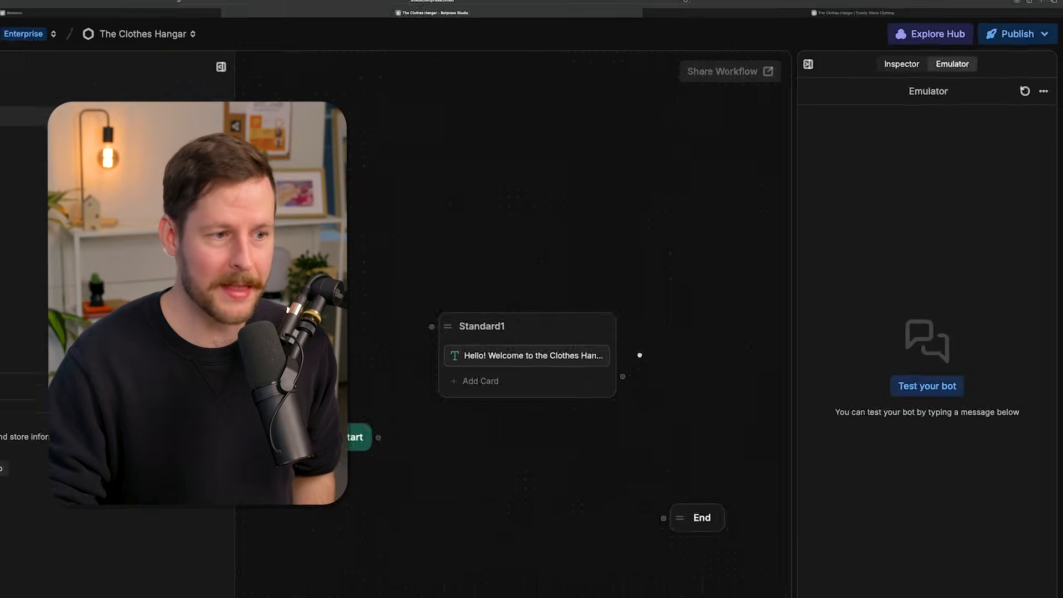
- Rename the standard node as Greeter and connect the Start node to it
left_click(115, 534)
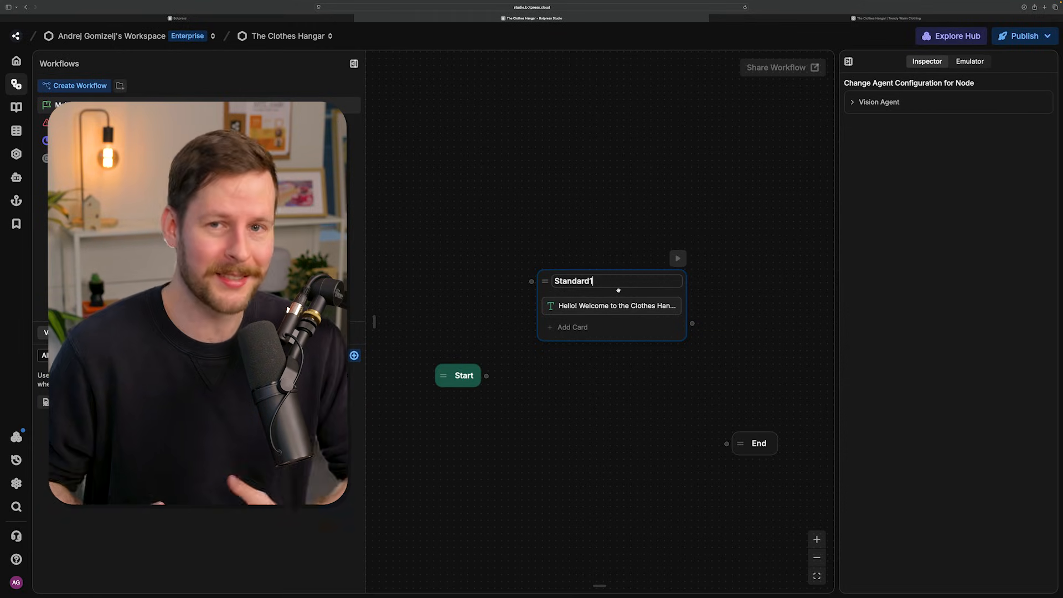
key("super+a")
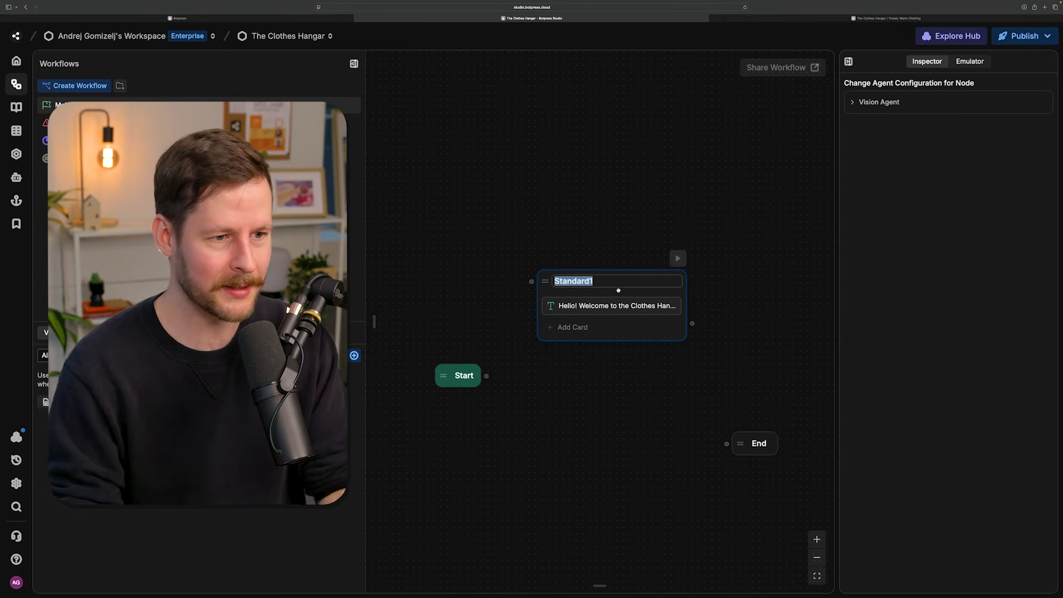
type("Greeter")
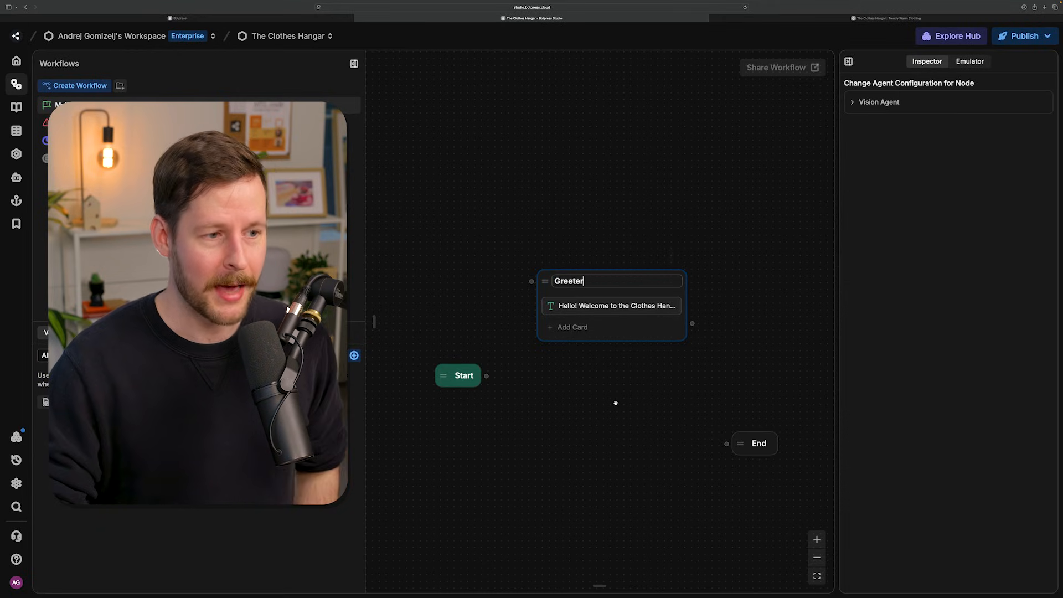
key("Return")
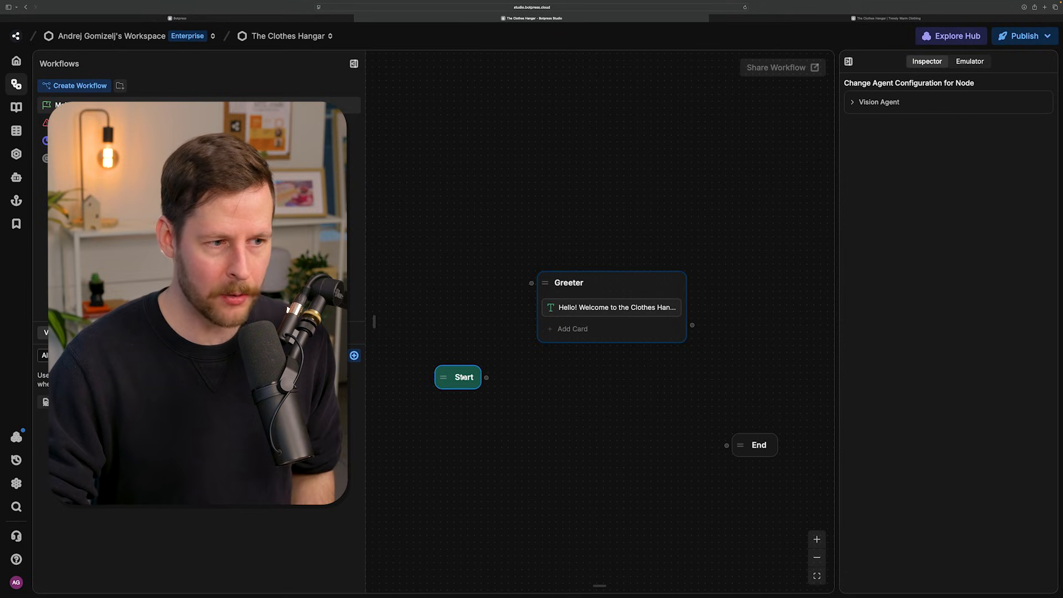
left_click_drag(485, 378, 531, 283)
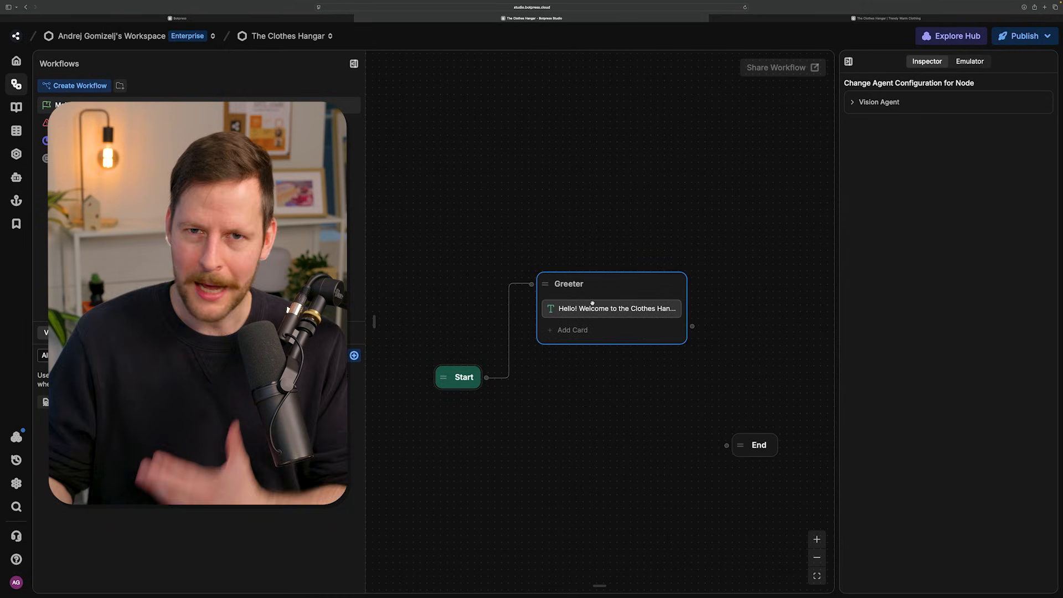
- Test the greeting in the emulator by sending the message "hey" to the bot
left_click(969, 61)
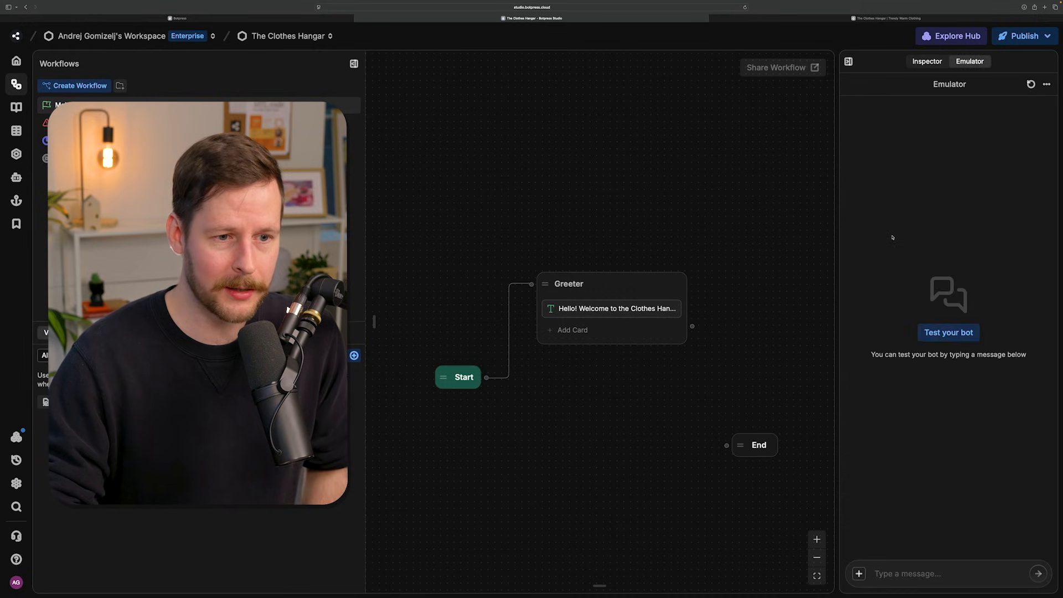
left_click(893, 569)
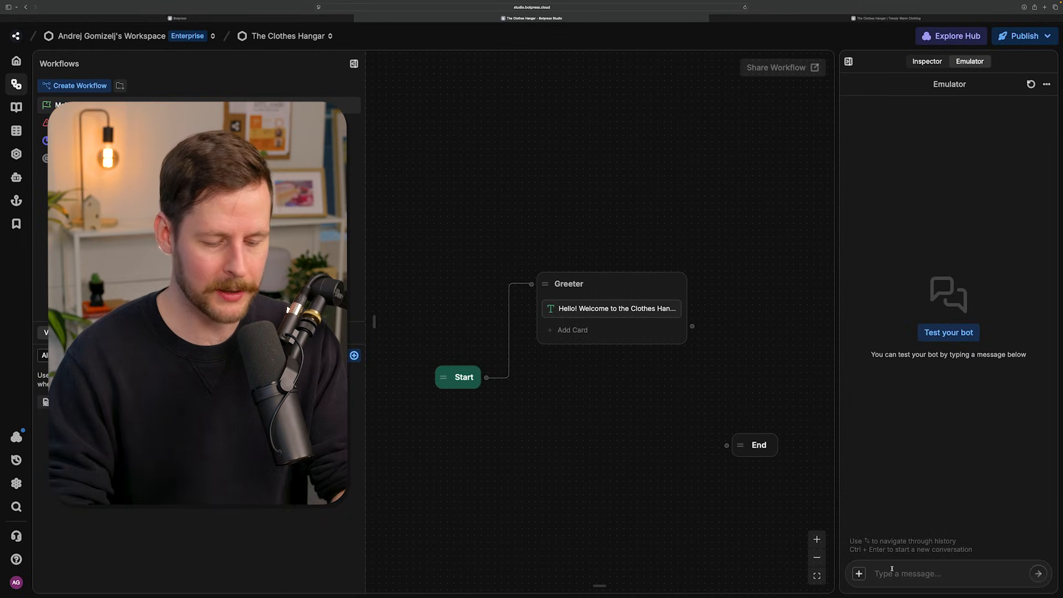
type("hey")
key("Return")
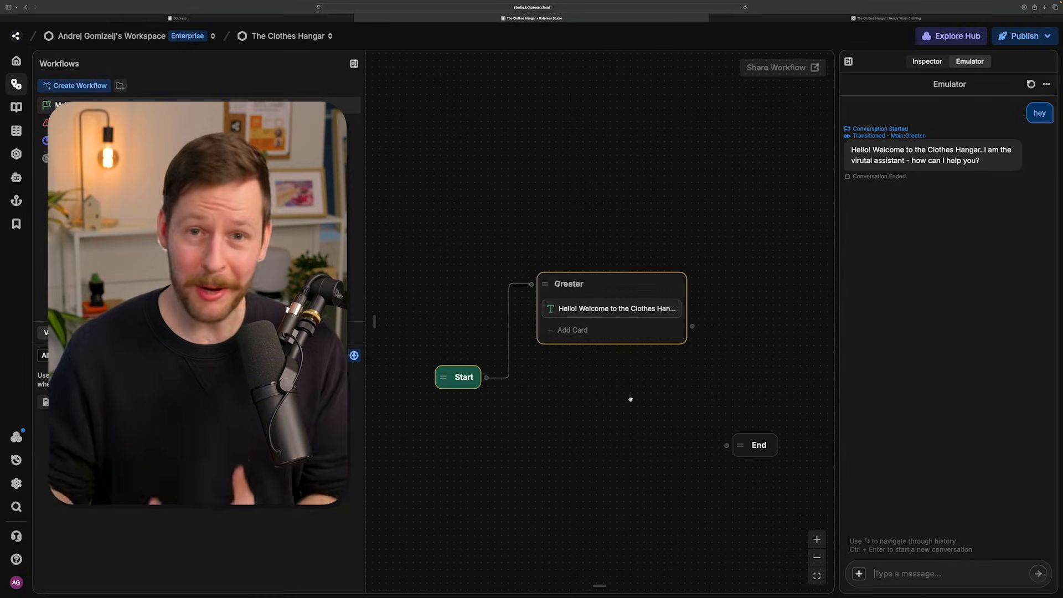
- Add another Standard Node to the canvas, to the right of the Greeter node
scroll(630, 399, "right", 3)
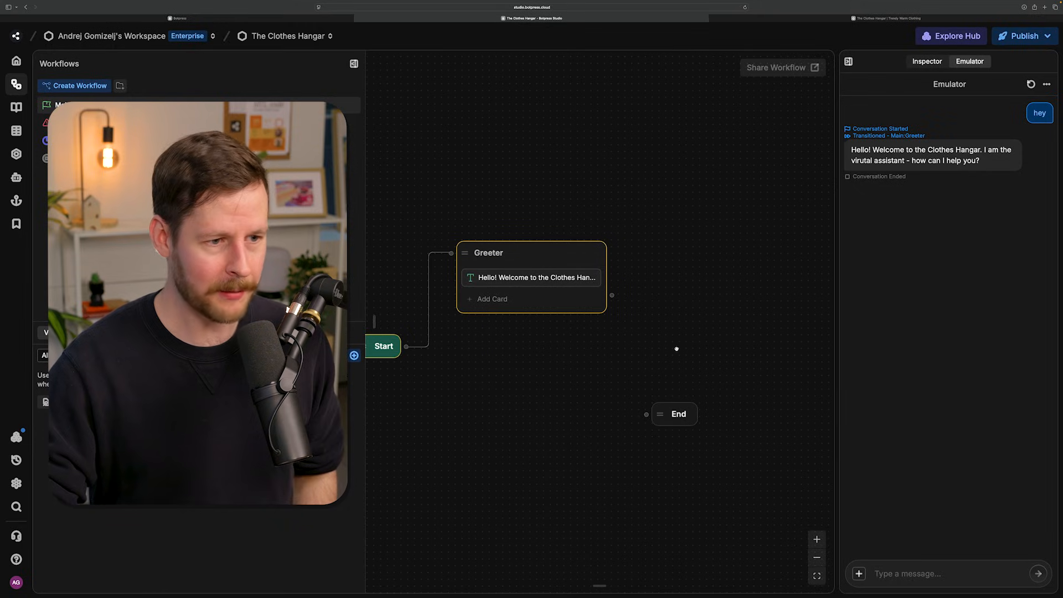
right_click(710, 285)
left_click(719, 290)
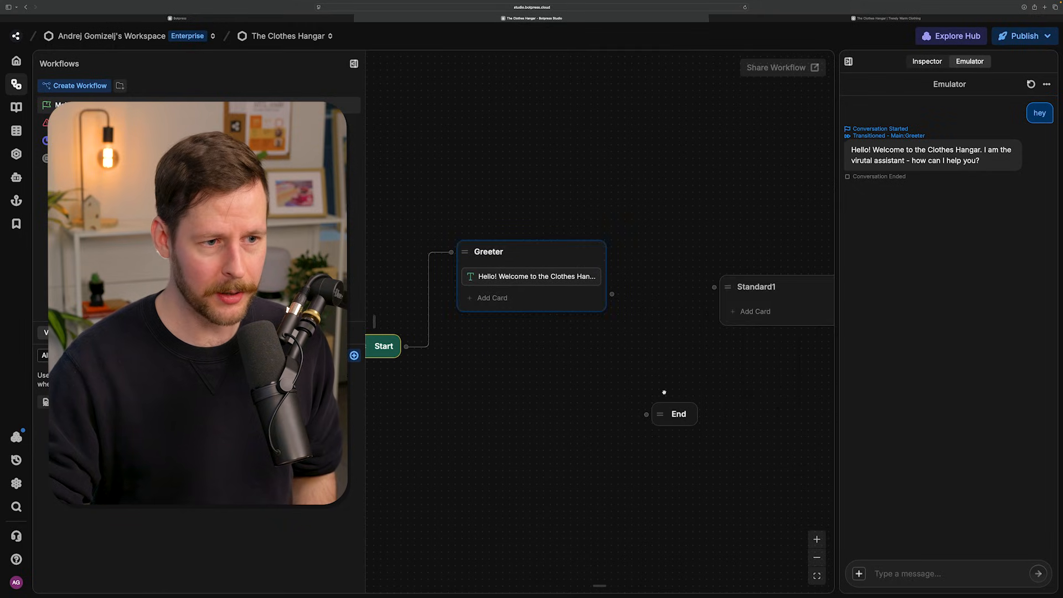
left_click_drag(664, 391, 533, 393)
scroll(554, 372, "left", 3)
scroll(575, 372, "down", 2)
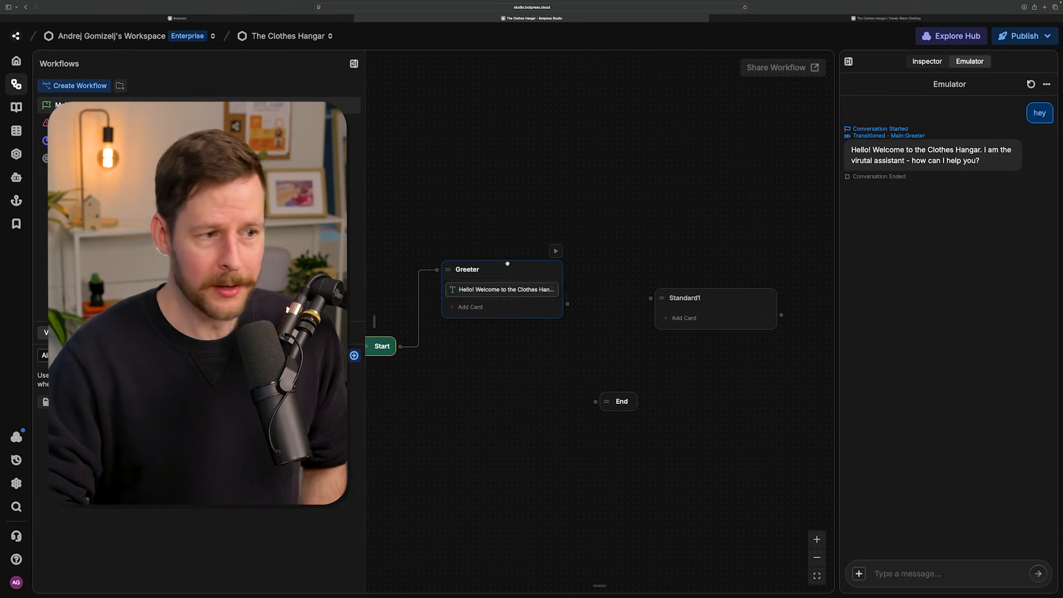
- Connect the Greeter node to the new standard node and add a Single Choice capture card to that node
left_click_drag(567, 304, 650, 298)
scroll(616, 343, "right", 3)
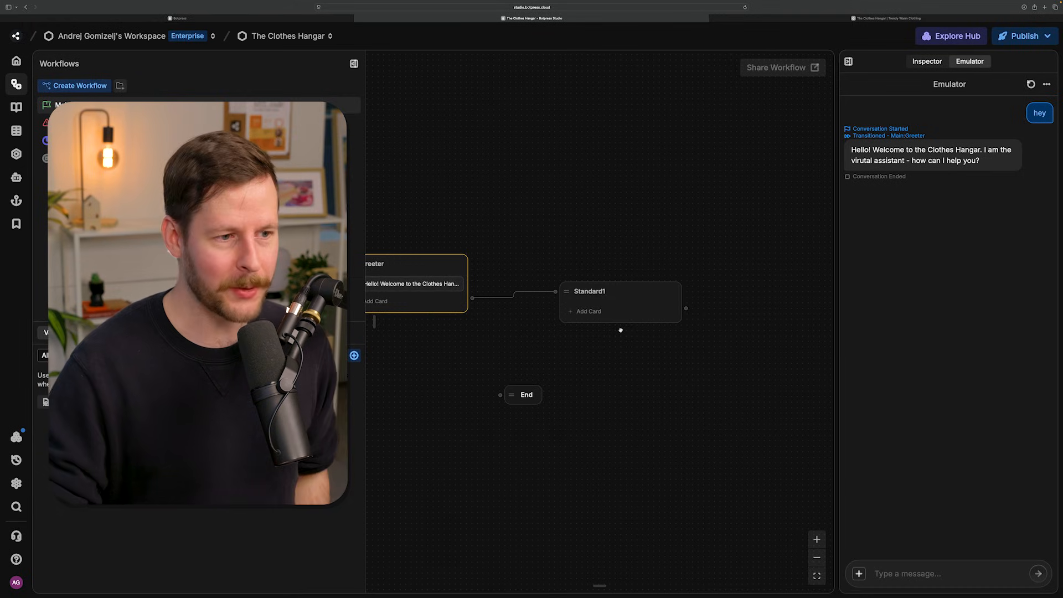
left_click(588, 311)
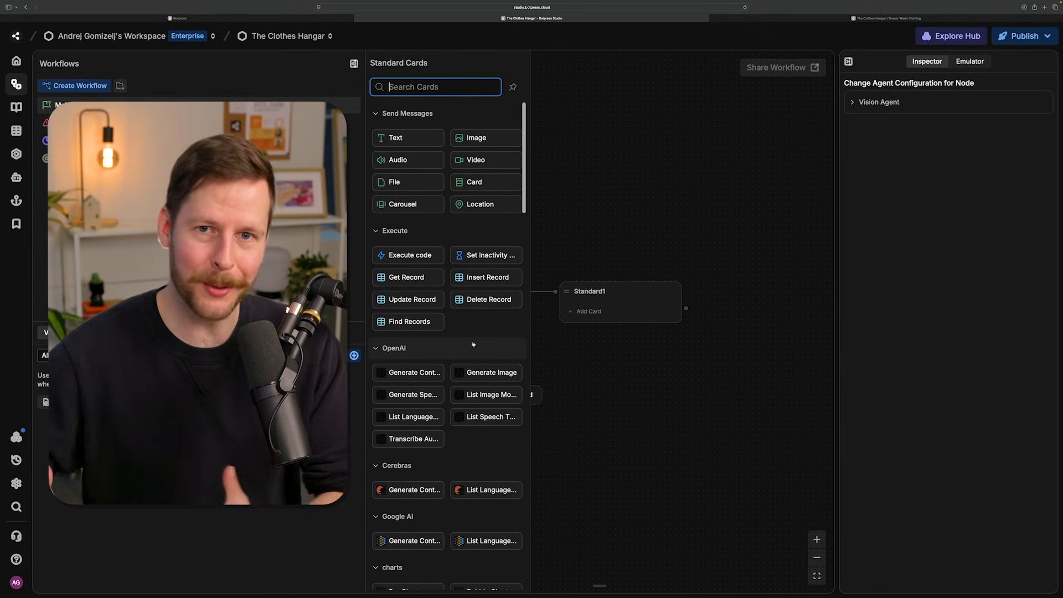
scroll(473, 344, "down", 15)
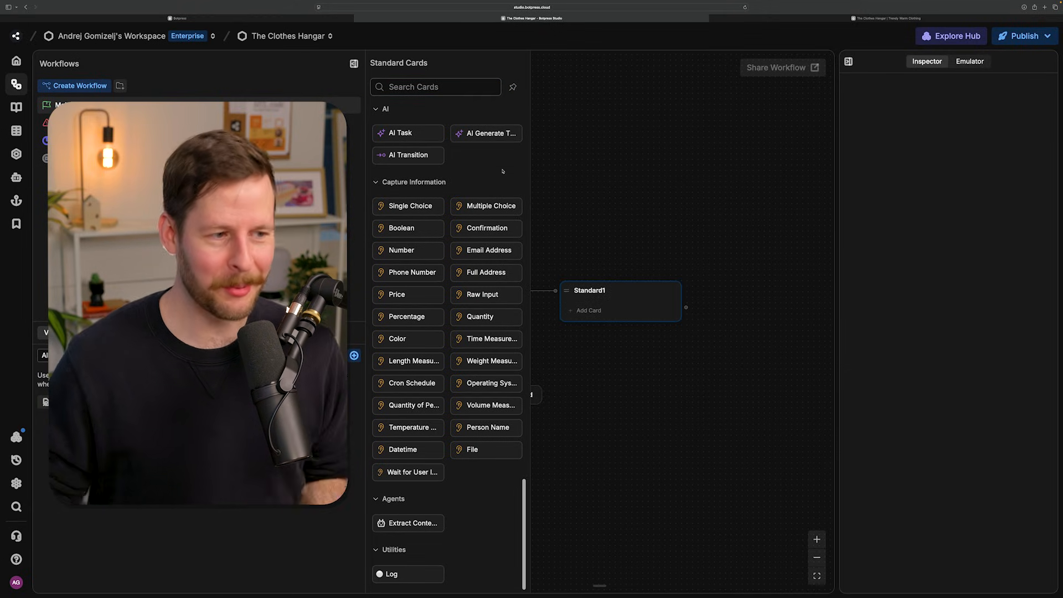
mouse_move(401, 204)
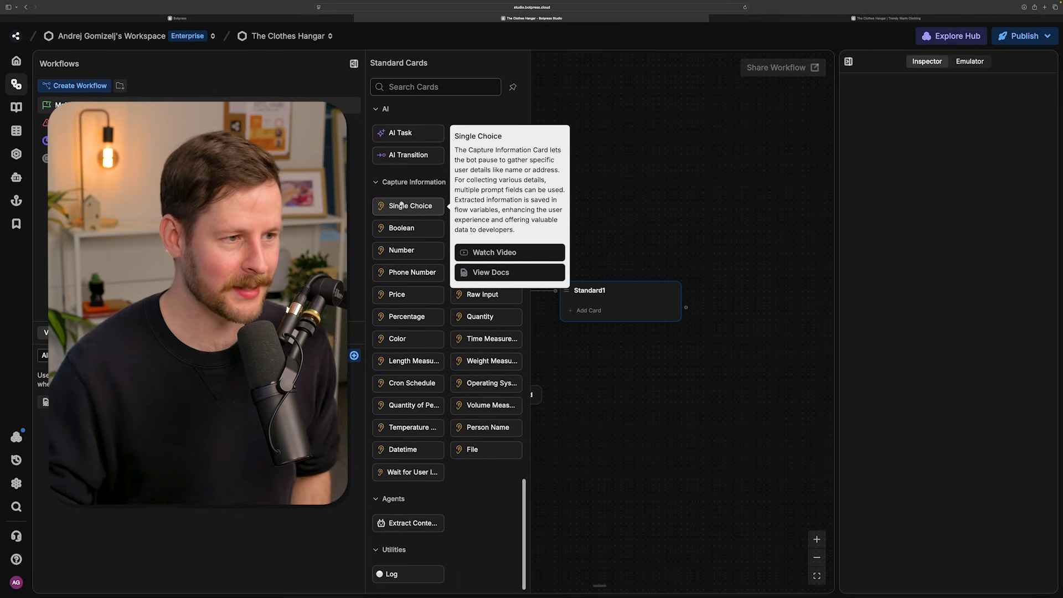
left_click(401, 205)
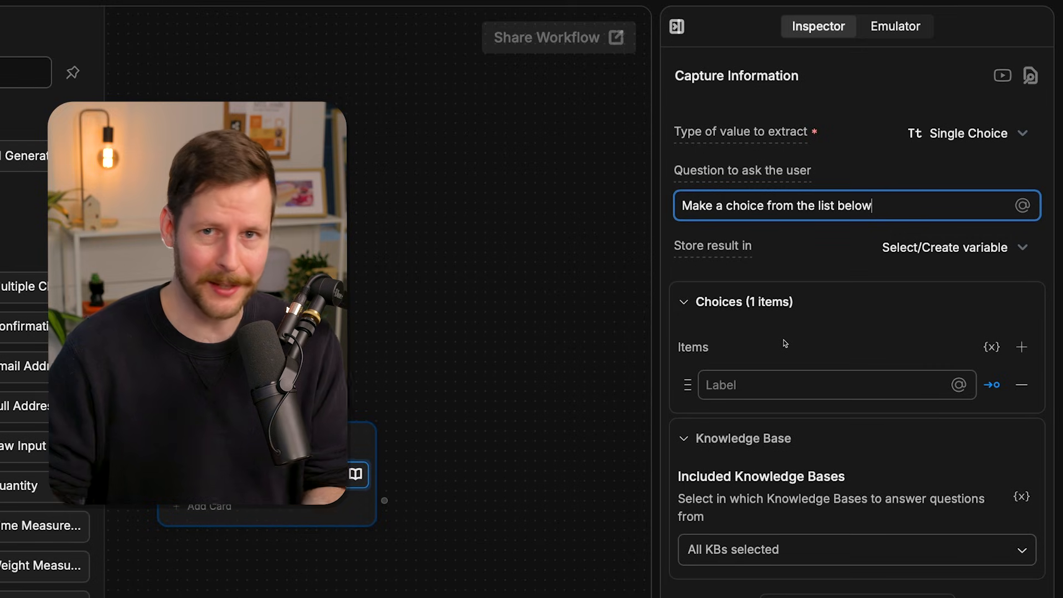
- Set the Single Choice question to "How can I help you today?" and enter "Store Hours" as the first choice
key("ctrl+a")
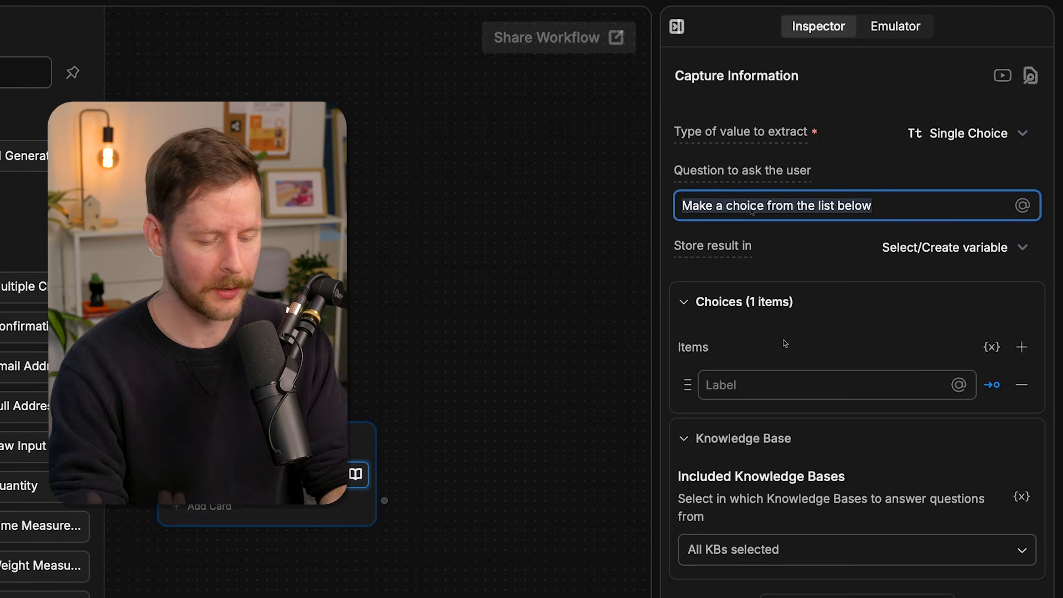
type("How can I")
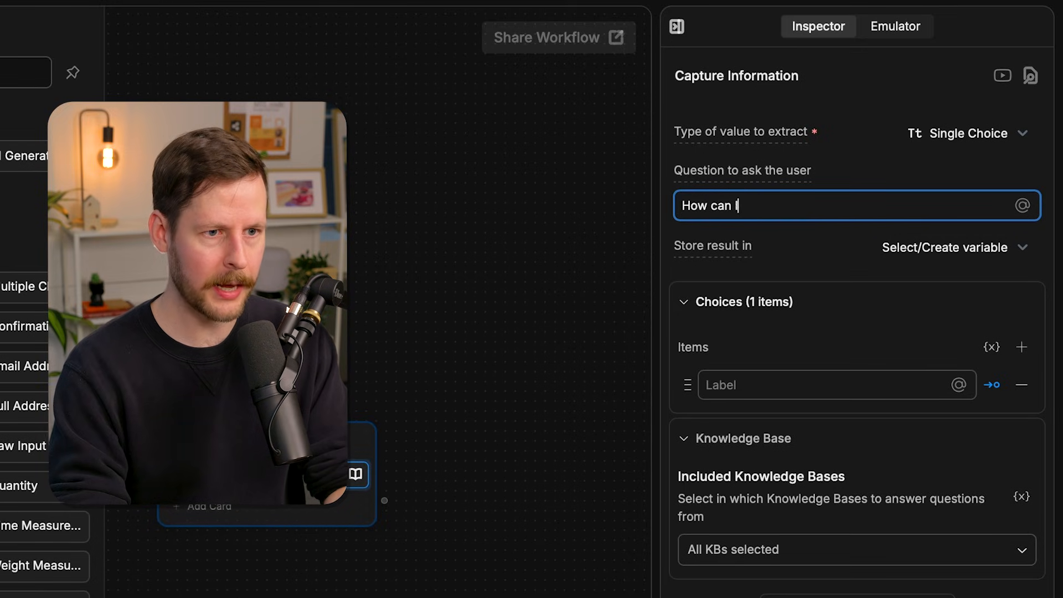
type(" help you today?")
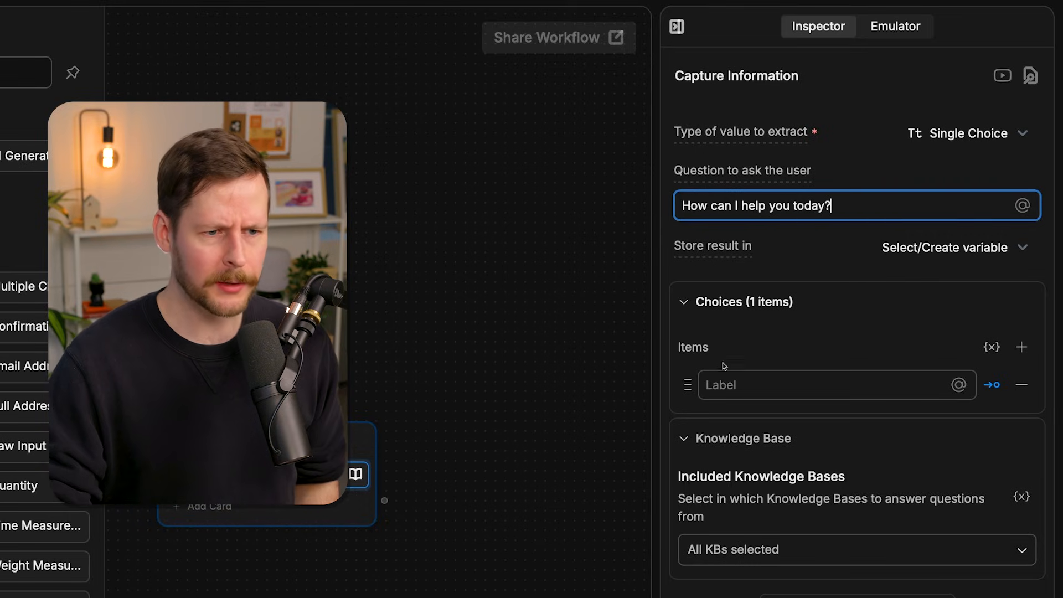
left_click(724, 386)
type("Store Hours")
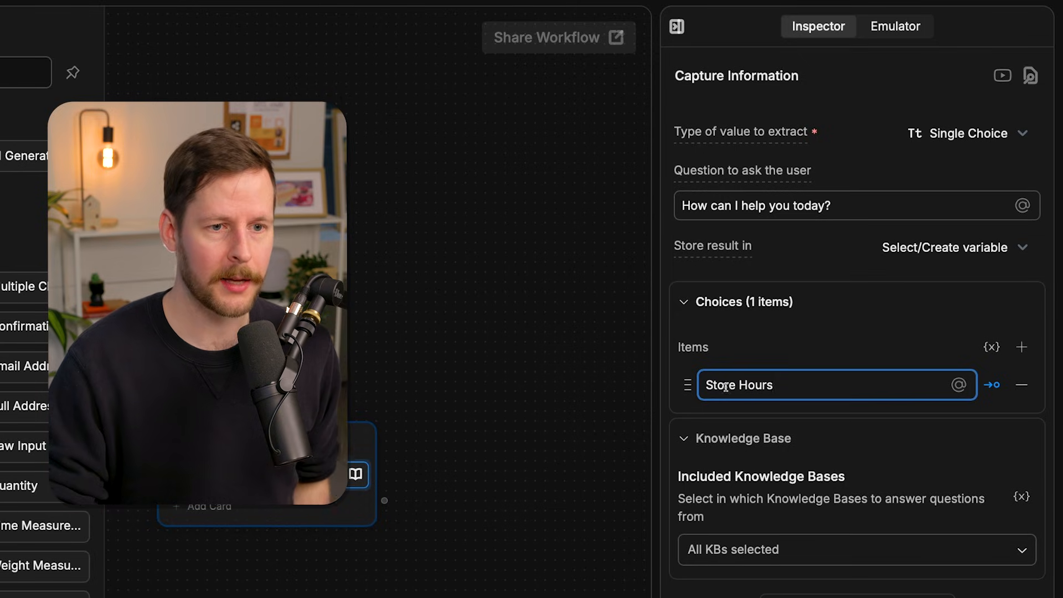
left_click(912, 343)
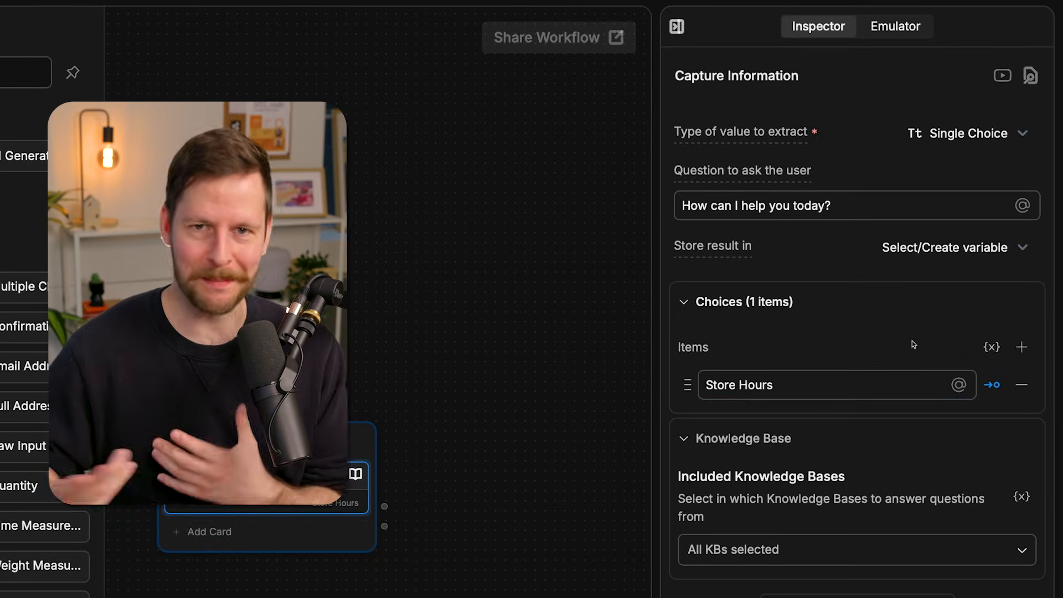
- Add three more choices: "Returns & Exchanges", "Shipping Policies" and "I need help with something else"
left_click(1022, 348)
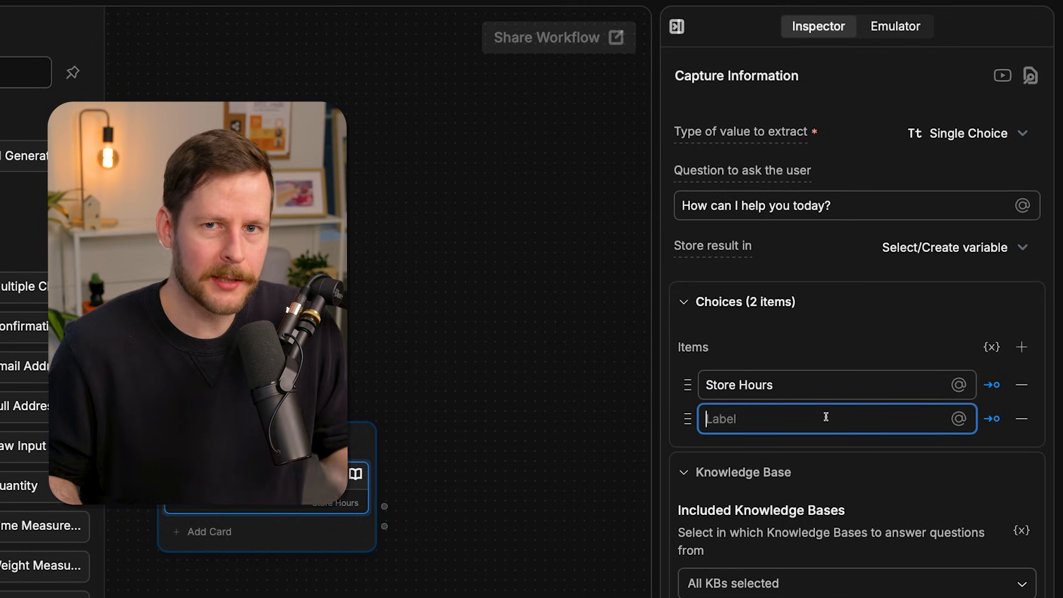
type("Returns & Exchanges")
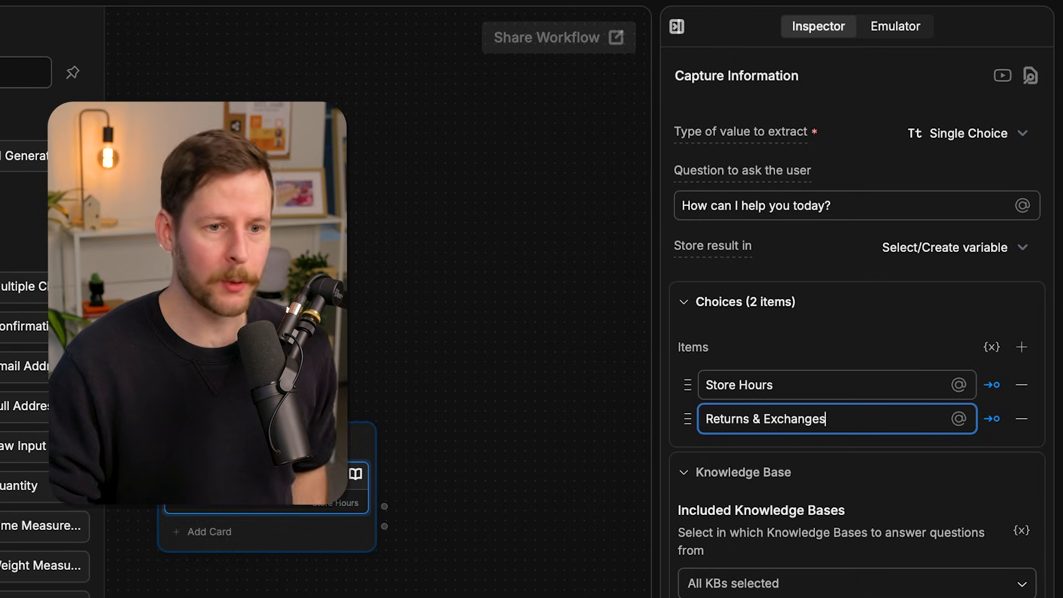
left_click(1021, 347)
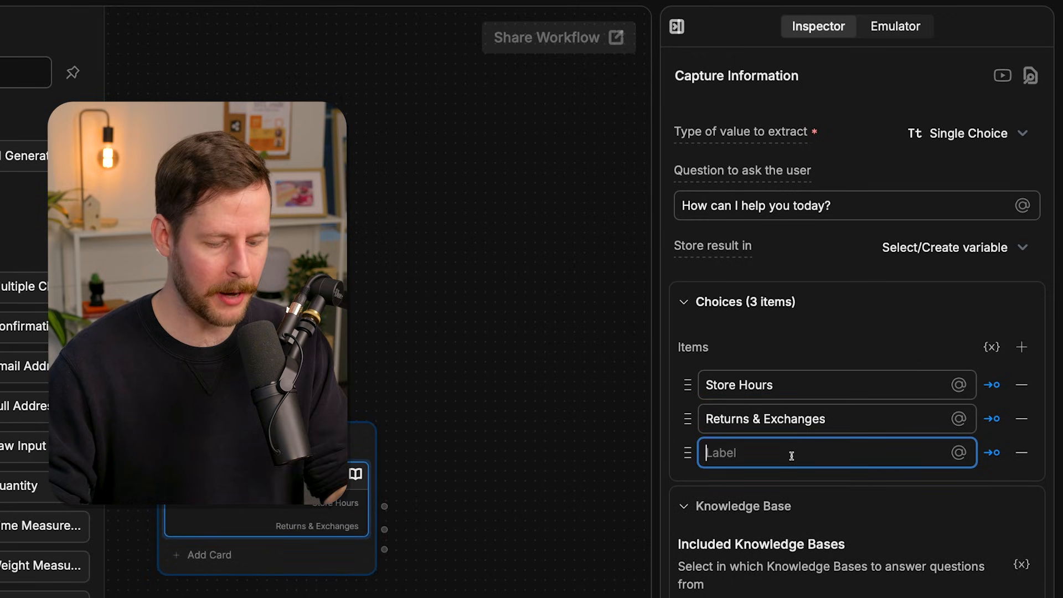
type("Shipping Policies")
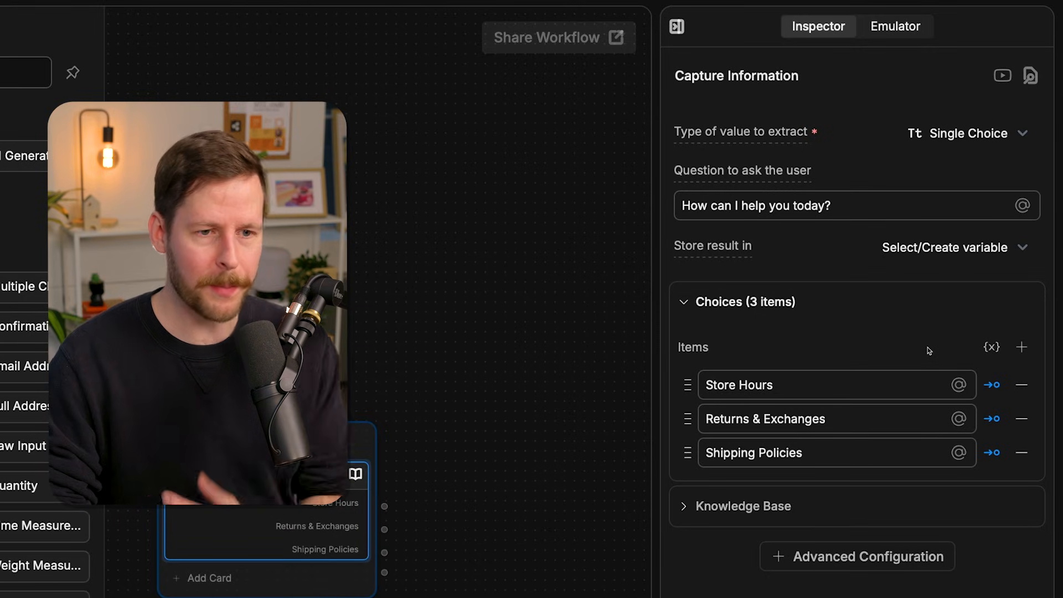
left_click(1021, 347)
type("I need help wi")
type("th something else")
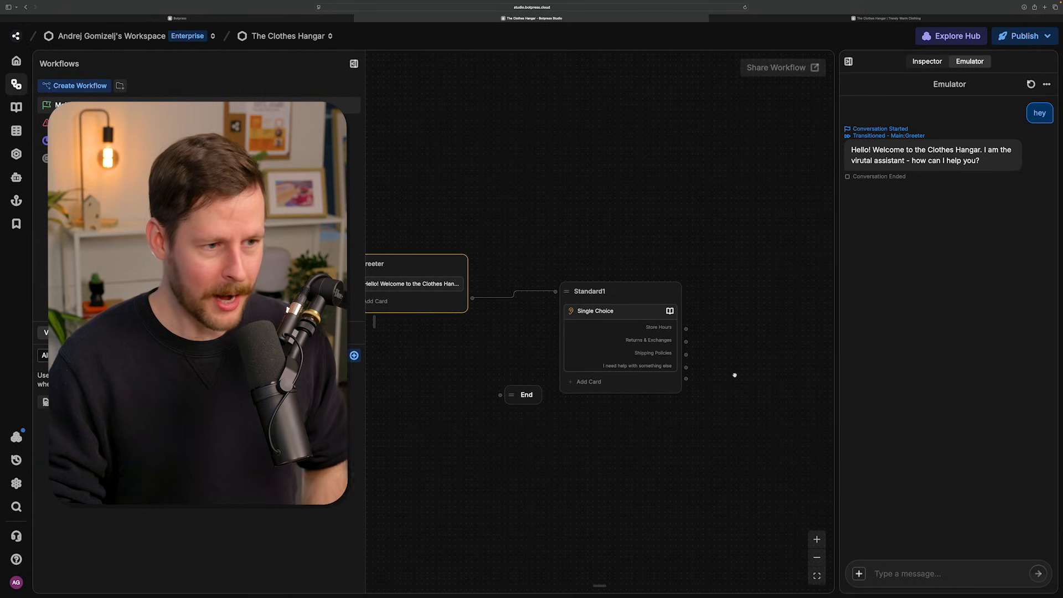
- Rename the standard node holding the Single Choice card as MenuChoice
scroll(569, 390, "left", 2)
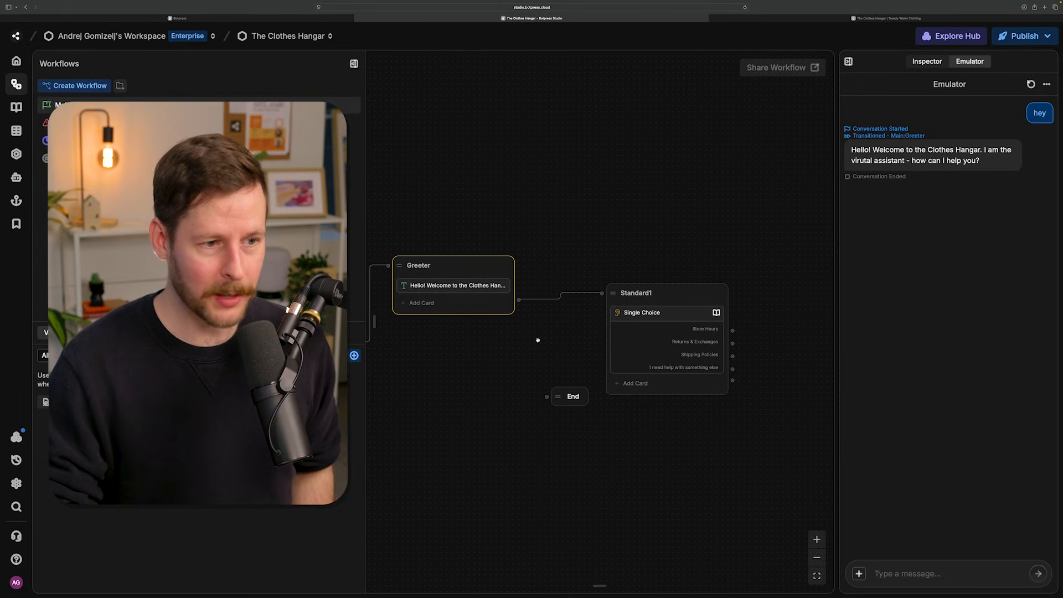
left_click(633, 334)
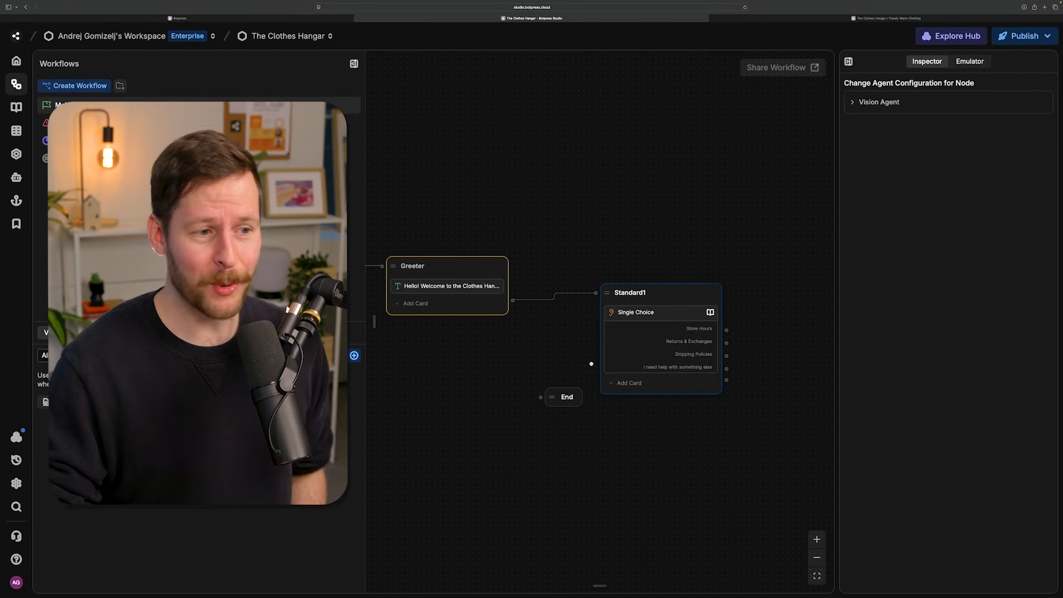
double_click(648, 297)
type("M")
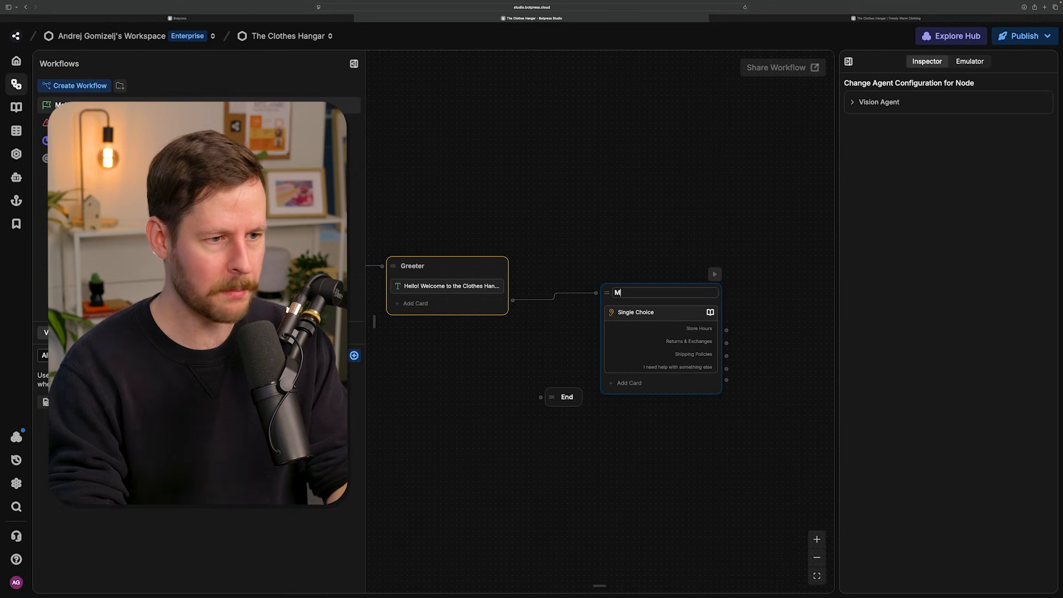
key("Return")
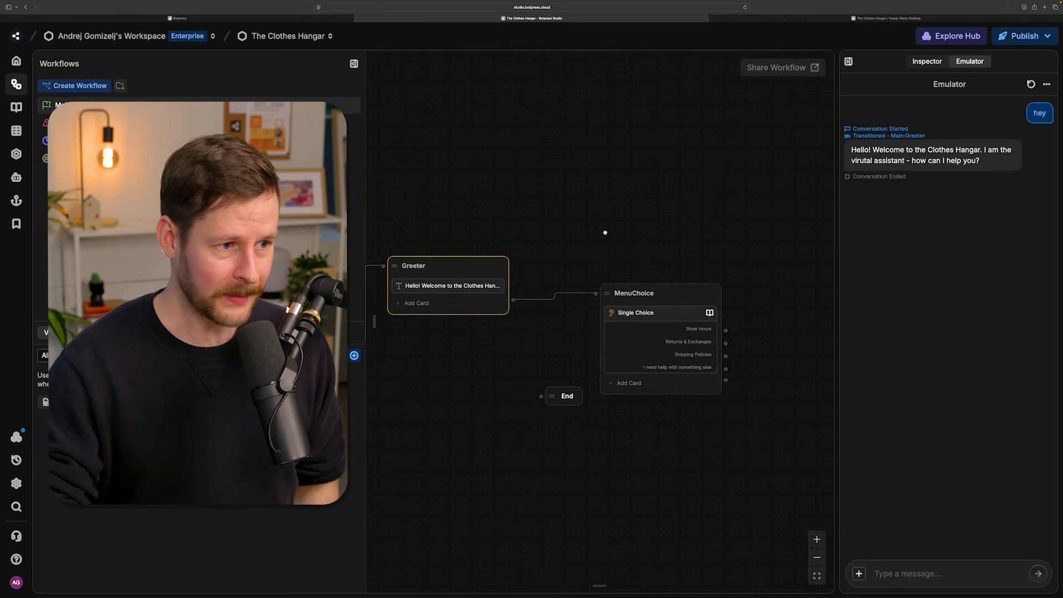
- Test the menu in a new emulator conversation by sending "hey" and choosing Returns & Exchanges
scroll(609, 233, "down", 5)
scroll(636, 241, "up", 3)
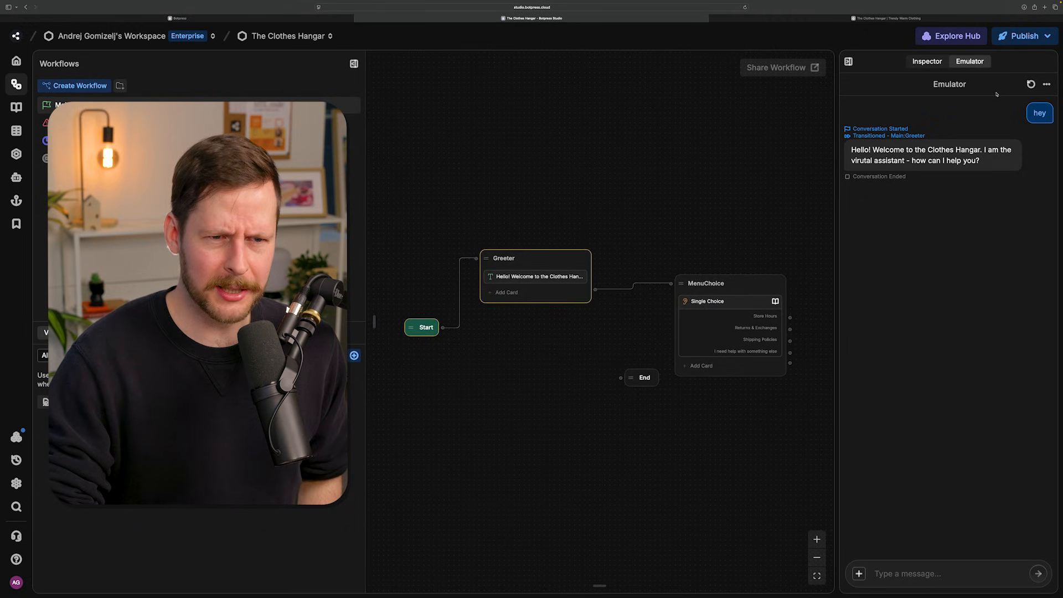
left_click(1030, 84)
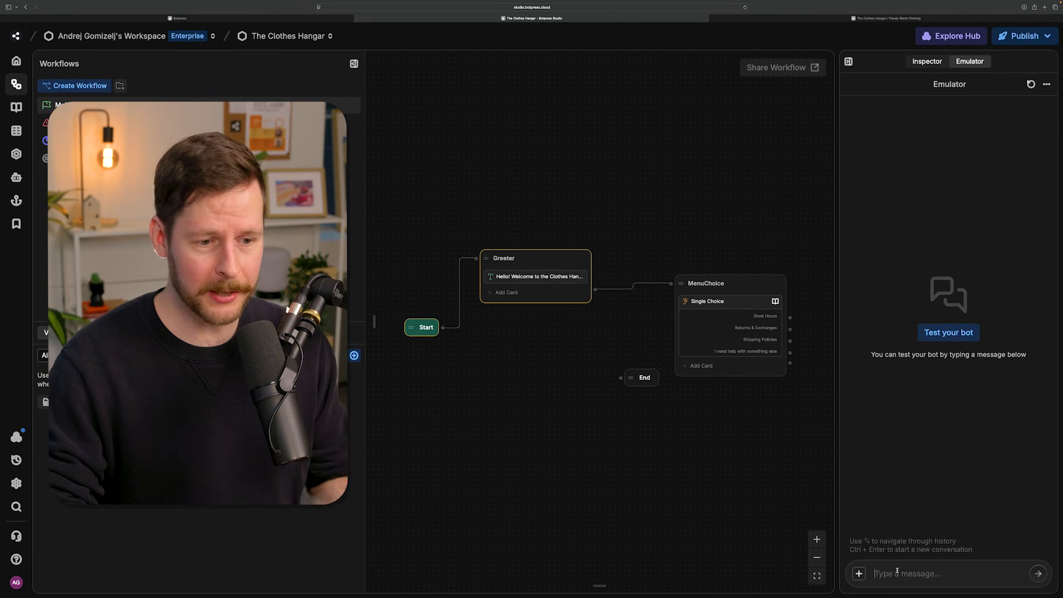
type("hey")
key("Return")
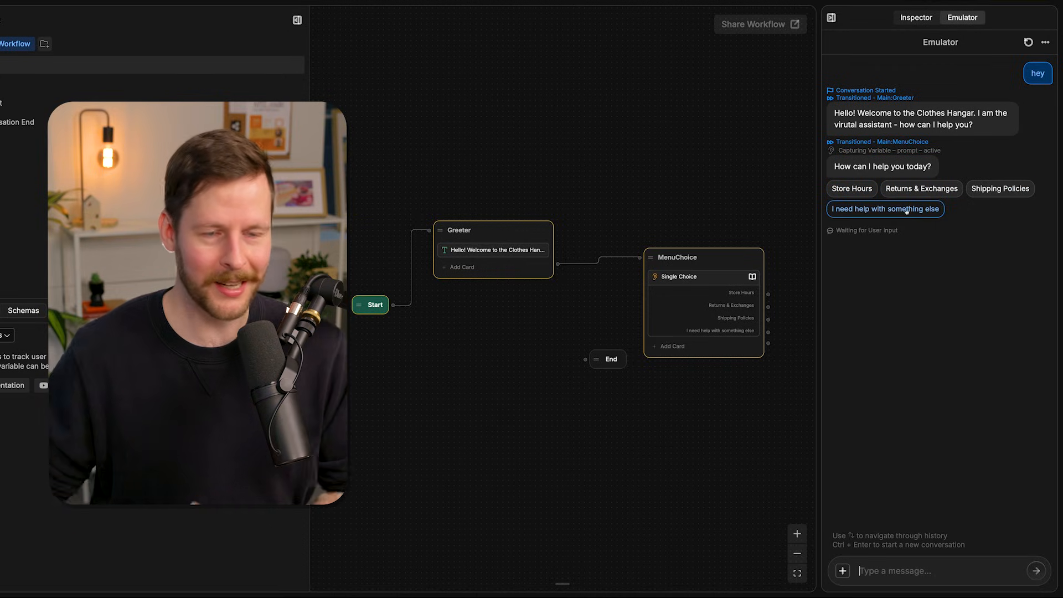
left_click(921, 188)
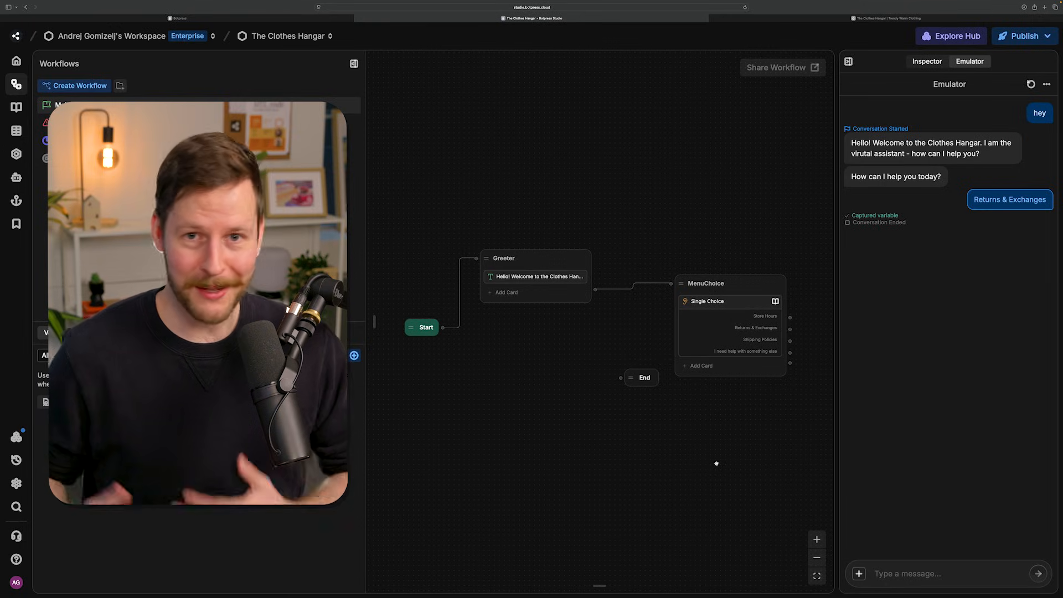
- Review the workflow on the canvas, from the Start and Greeter nodes to the MenuChoice node and its choices
scroll(716, 463, "up", 5)
left_click_drag(591, 394, 582, 401)
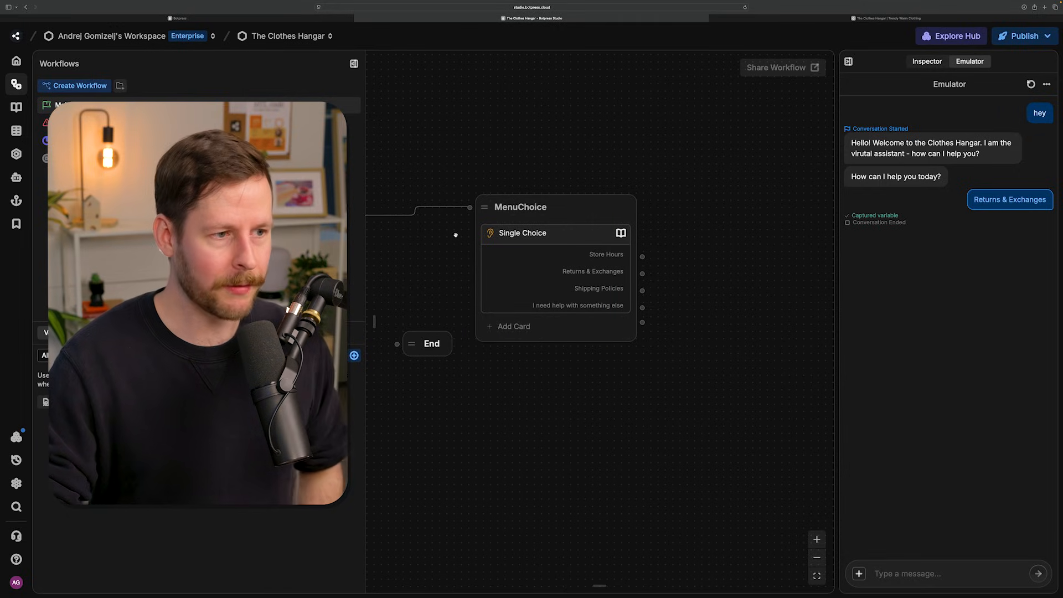
left_click_drag(461, 234, 520, 254)
scroll(519, 255, "down", 3)
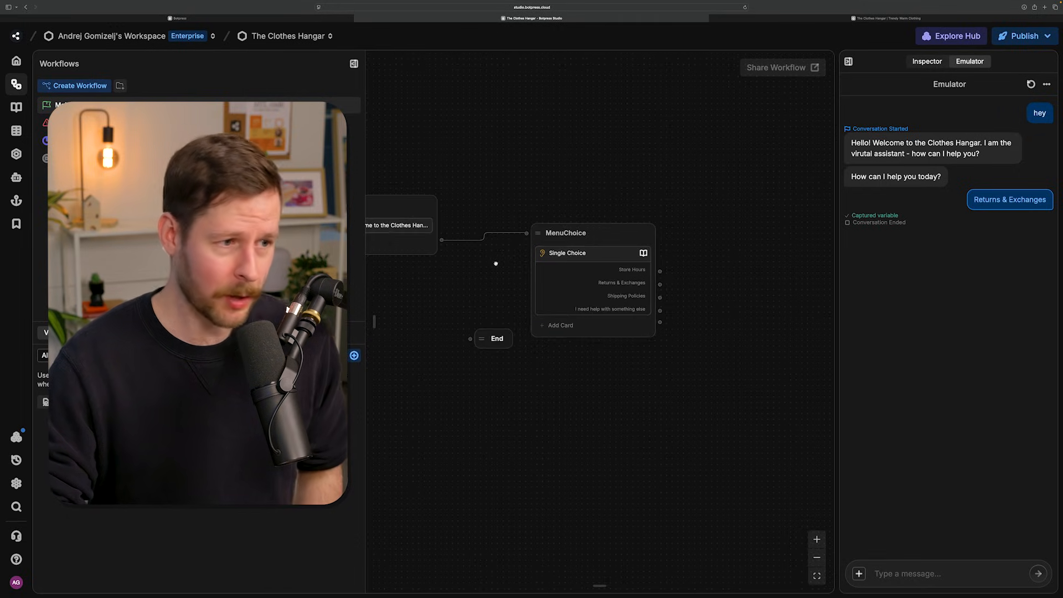
left_click_drag(456, 247, 524, 271)
scroll(529, 299, "left", 5)
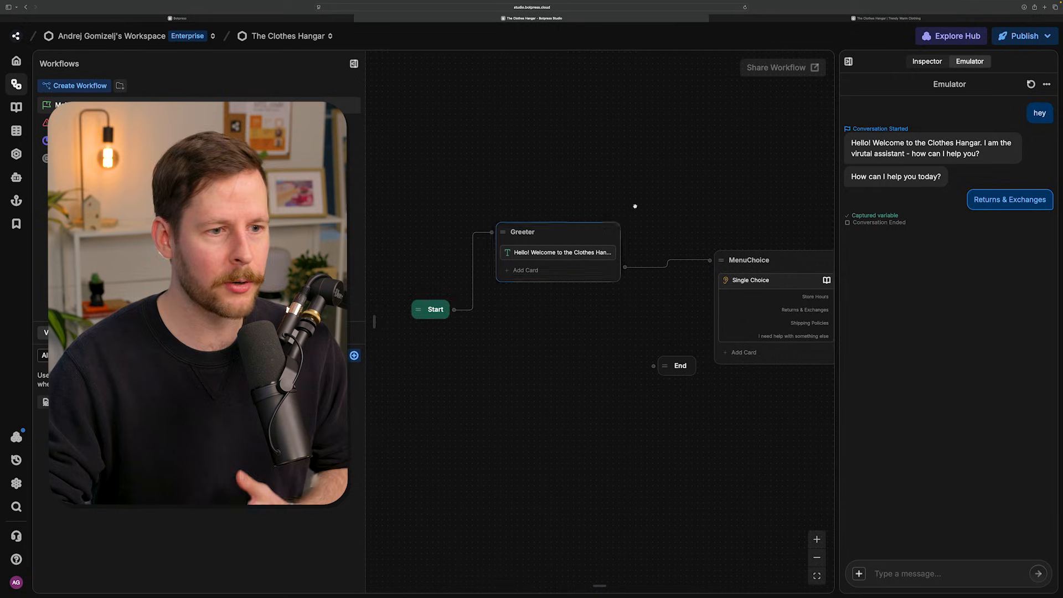
scroll(519, 232, "right", 4)
left_click(647, 264)
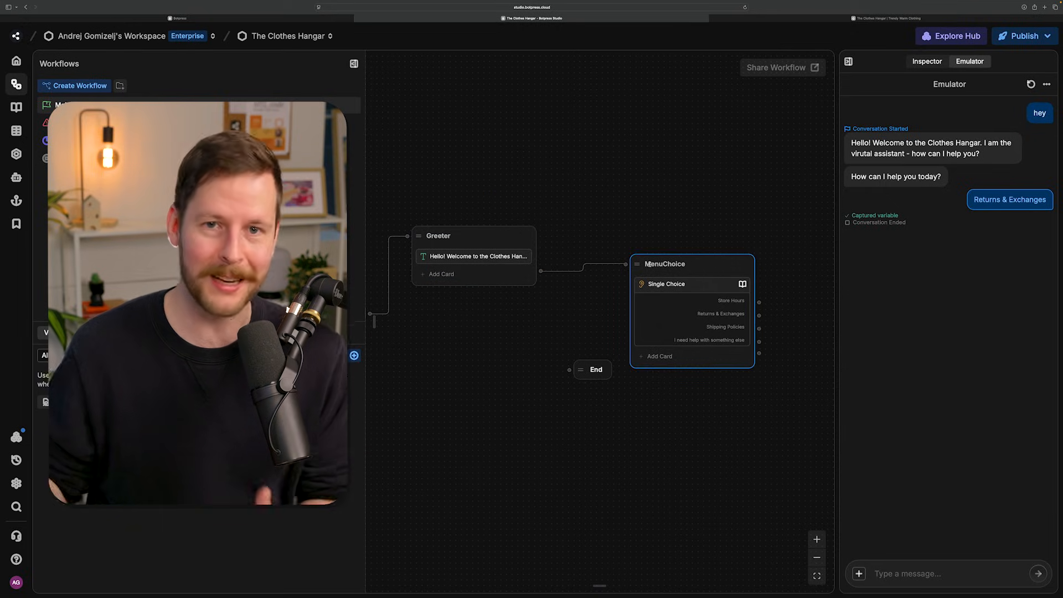
- Create a Standard Node beside MenuChoice, connected from its Store Hours choice
scroll(728, 250, "up", 3)
left_click_drag(731, 222, 591, 158)
scroll(671, 207, "up", 1)
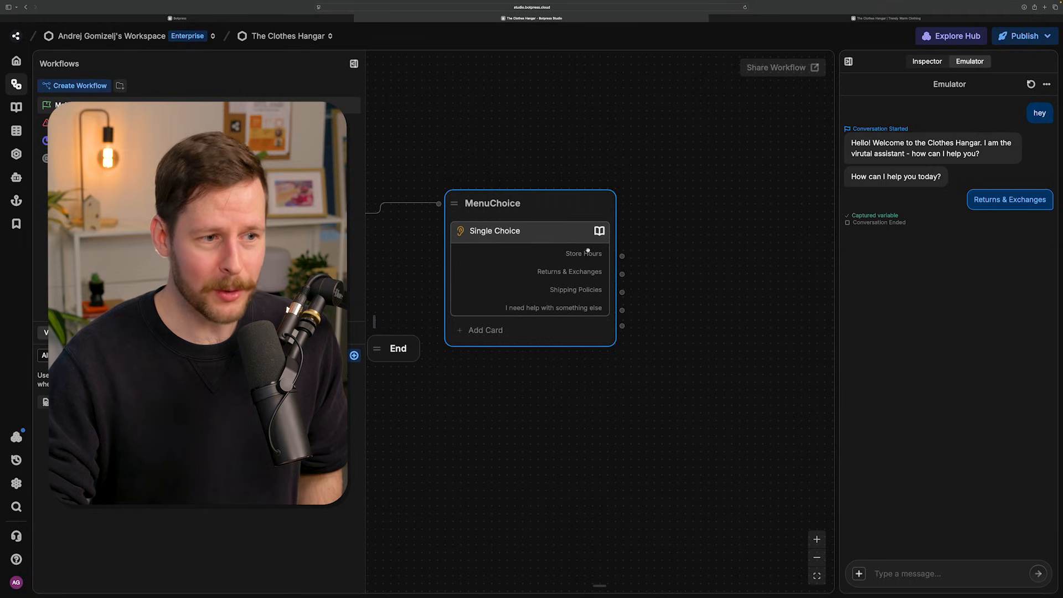
left_click_drag(662, 246, 656, 213)
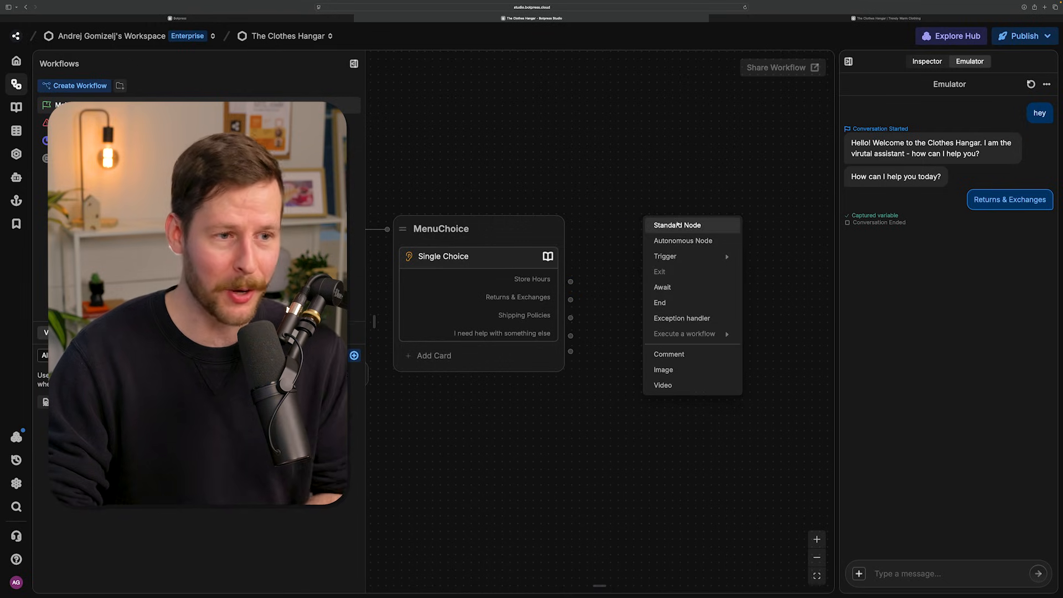
left_click(677, 225)
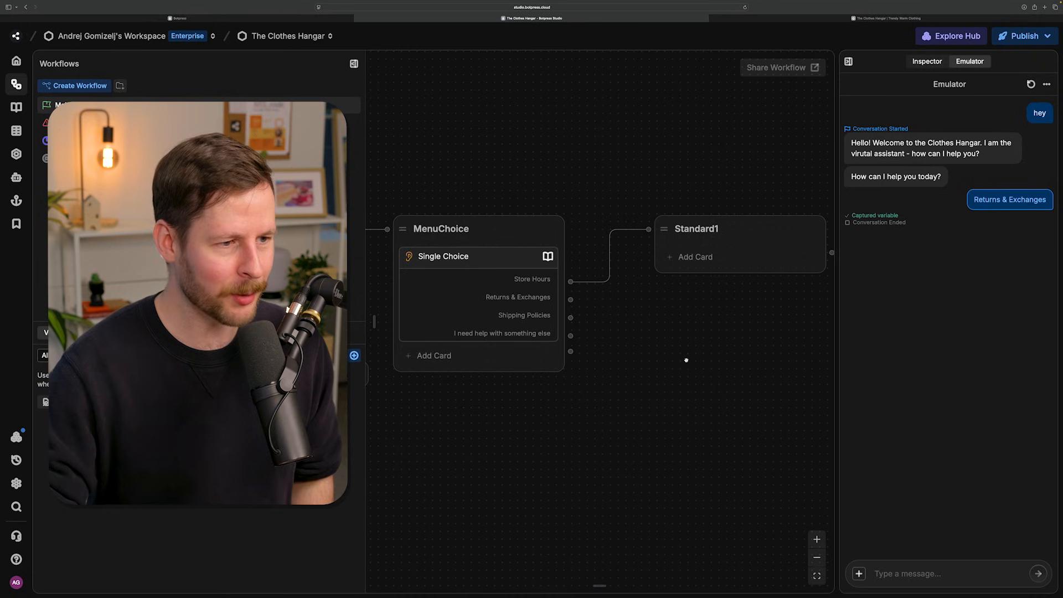
- Add a Text card to the new node: "Our current store hours are:" Monday Closed, Tuesday 10am-6pm, Wednesday-Friday 10am-9pm, Saturday 9am-9pm, Sunday 11am-5pm
scroll(642, 359, "down", 3)
scroll(644, 359, "down", 3)
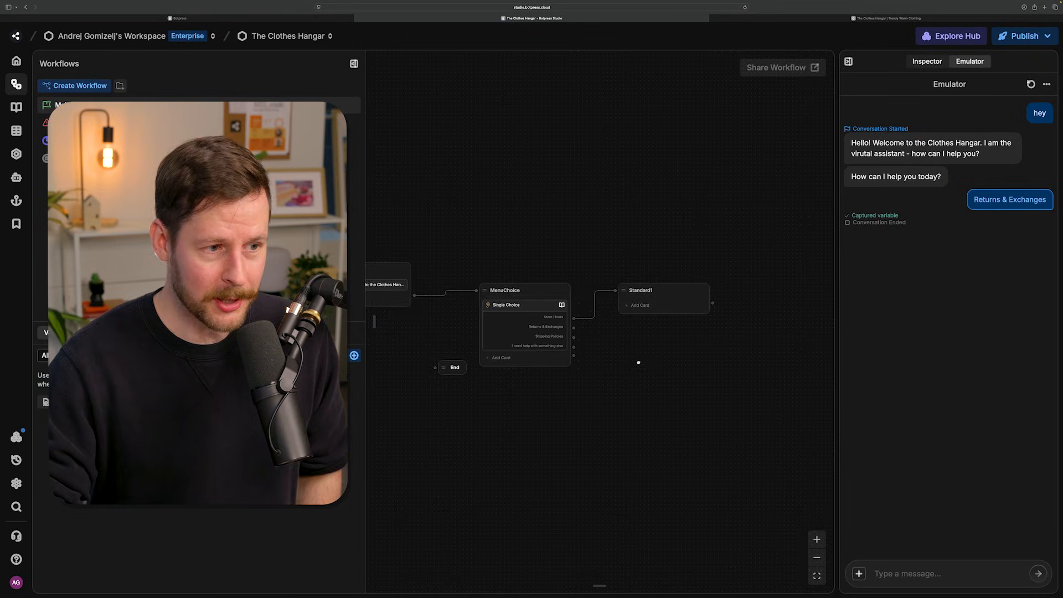
left_click_drag(642, 360, 598, 349)
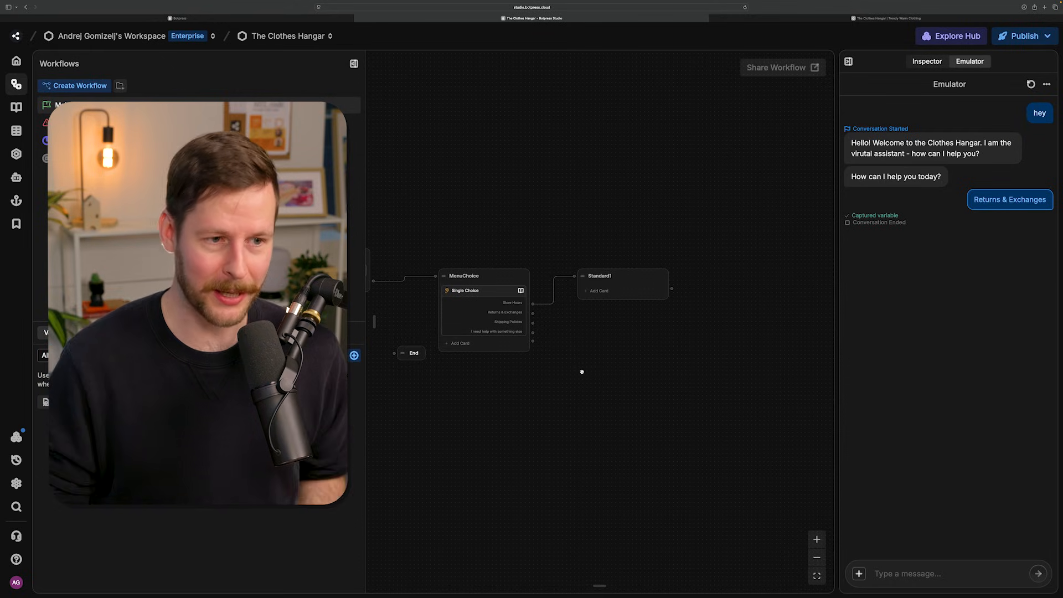
scroll(581, 372, "up", 2)
left_click(611, 271)
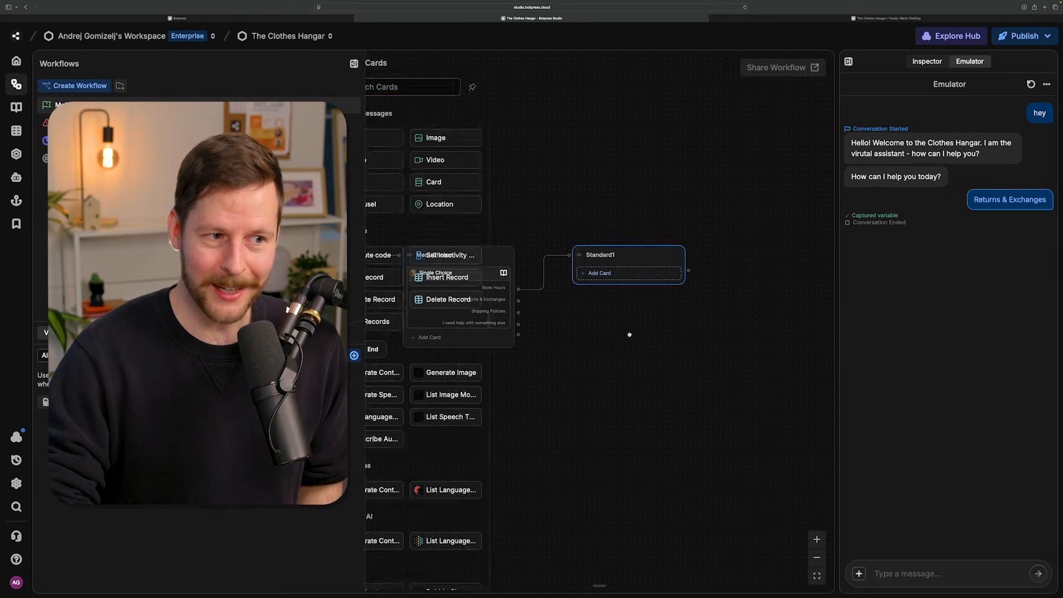
left_click_drag(395, 137, 597, 270)
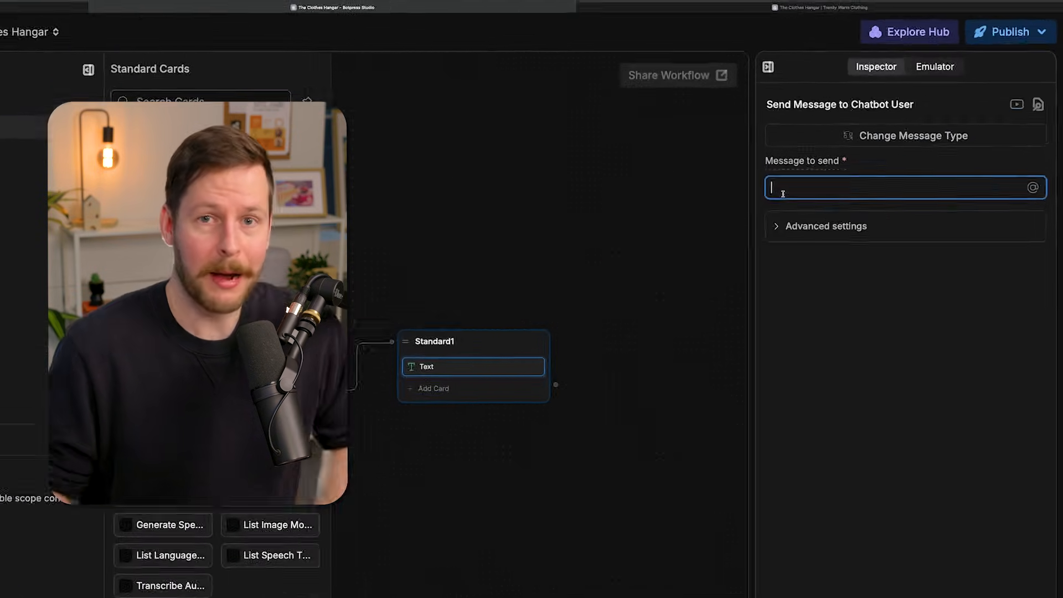
type("Our current store hours are: Monday: Closed Tuesday: 10am - 6pm Wednesday - Friday: 10am - 9pm Saturday: 9am - 9pm Sunday: 11am - 5pm")
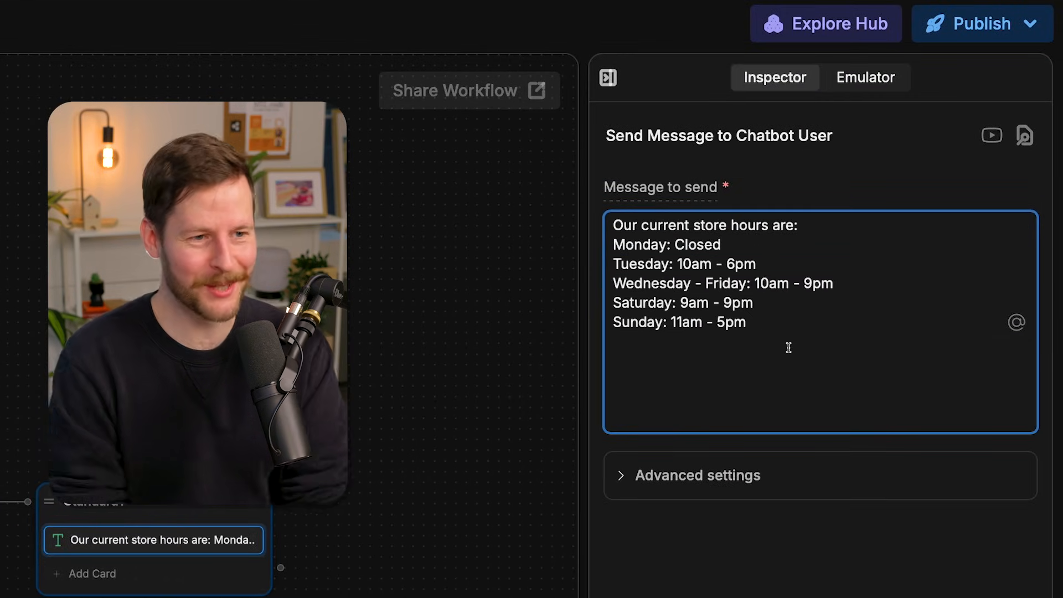
- Rename the new Standard node connected to the Store Hours choice as Store_Hours
left_click(266, 399)
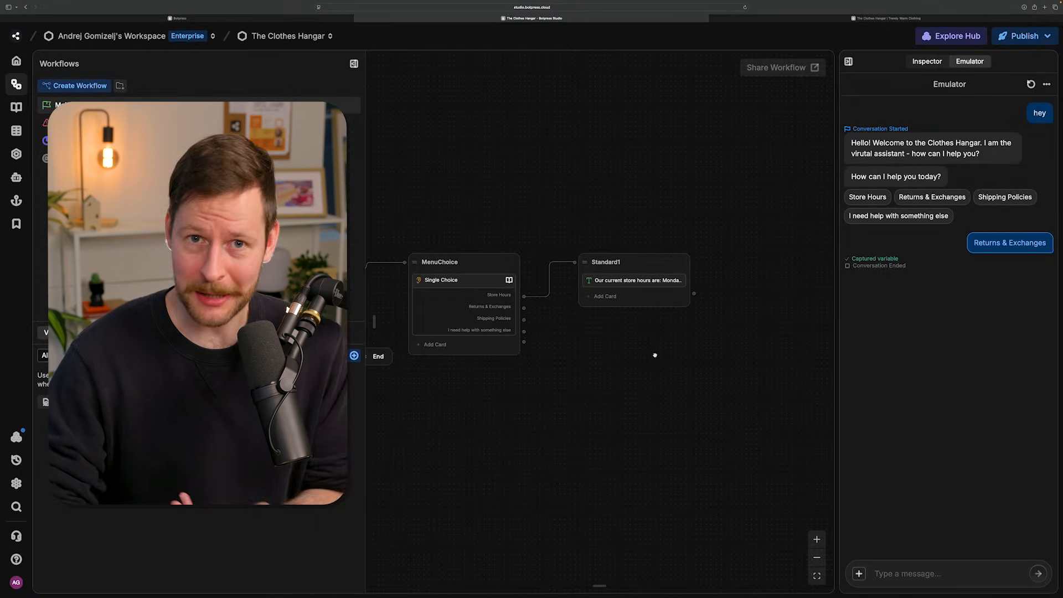
double_click(620, 261)
key("super+a")
type("St")
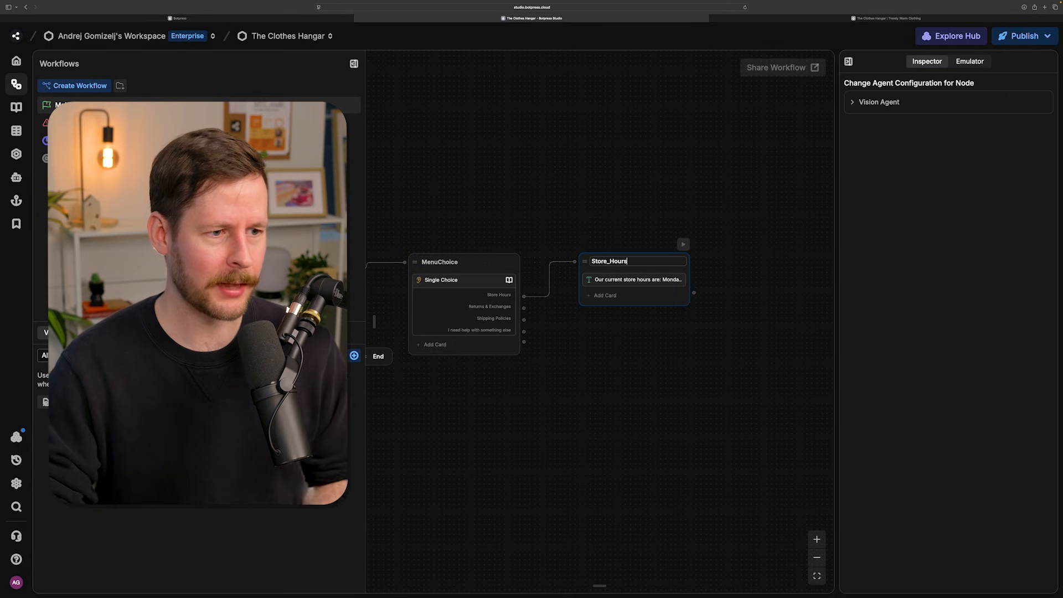
key("Return")
- Test the Store Hours path in a new emulator conversation by sending "hey" and choosing Store Hours
left_click(969, 60)
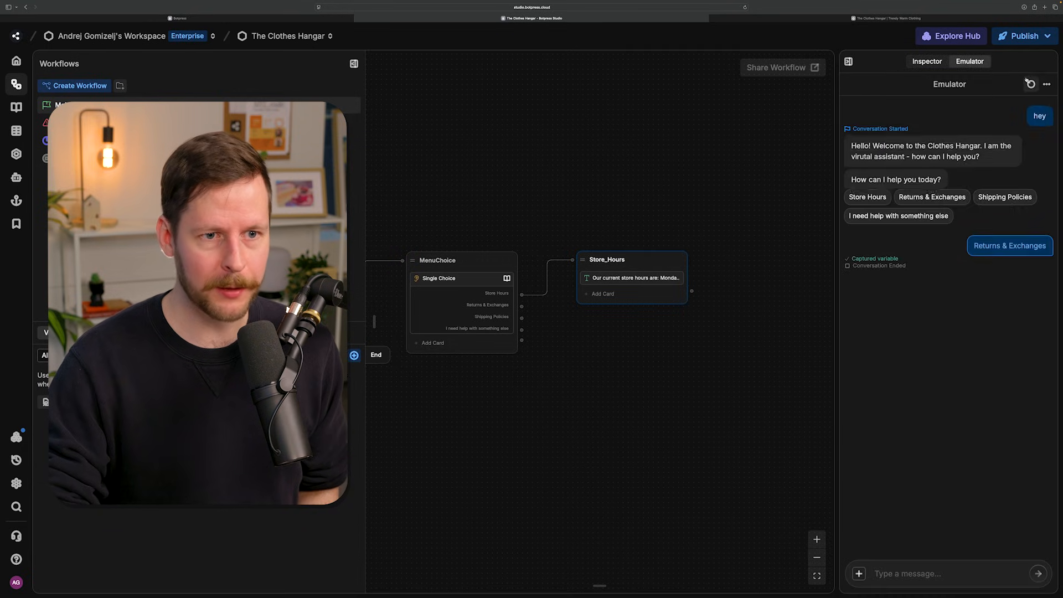
left_click(1029, 82)
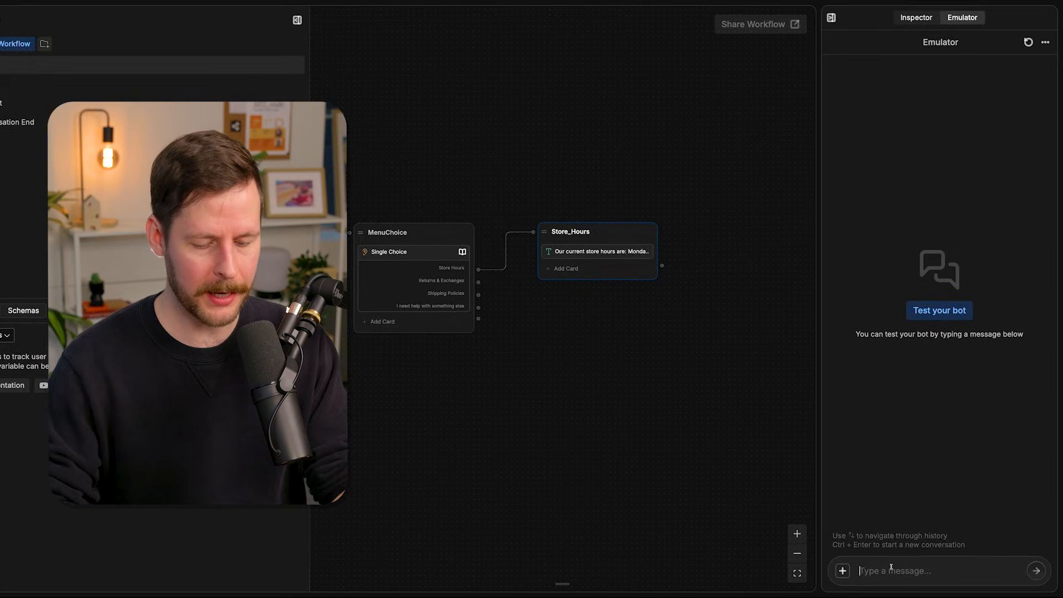
type("hey")
key("Return")
left_click(851, 188)
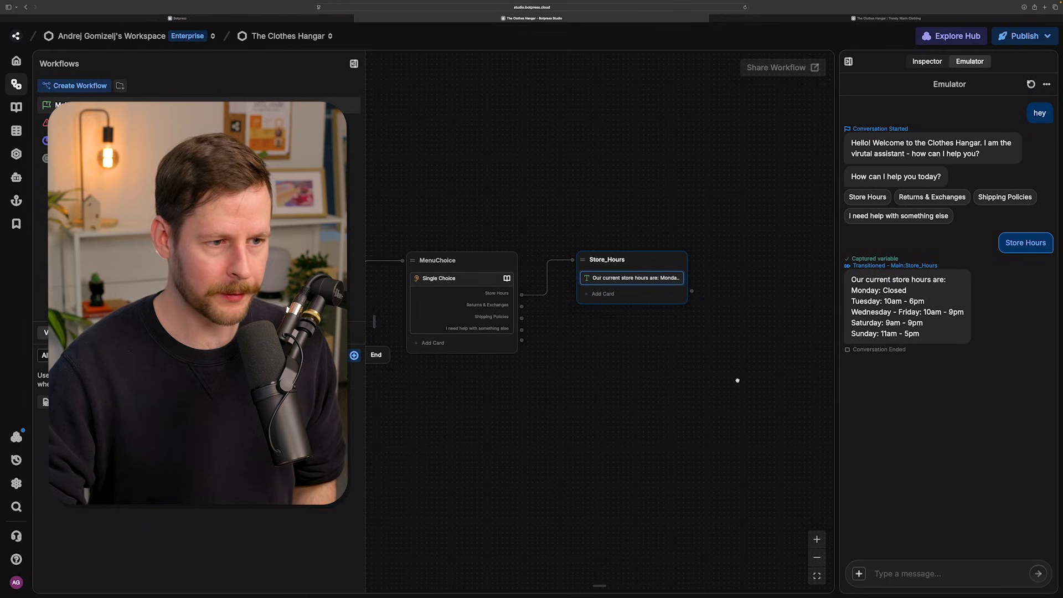
- Create a Standard Node beyond Store_Hours, connected from that node's output
left_click_drag(745, 376, 606, 352)
scroll(619, 355, "up", 1)
left_click_drag(545, 262, 658, 299)
left_click(675, 304)
left_click_drag(624, 373, 550, 325)
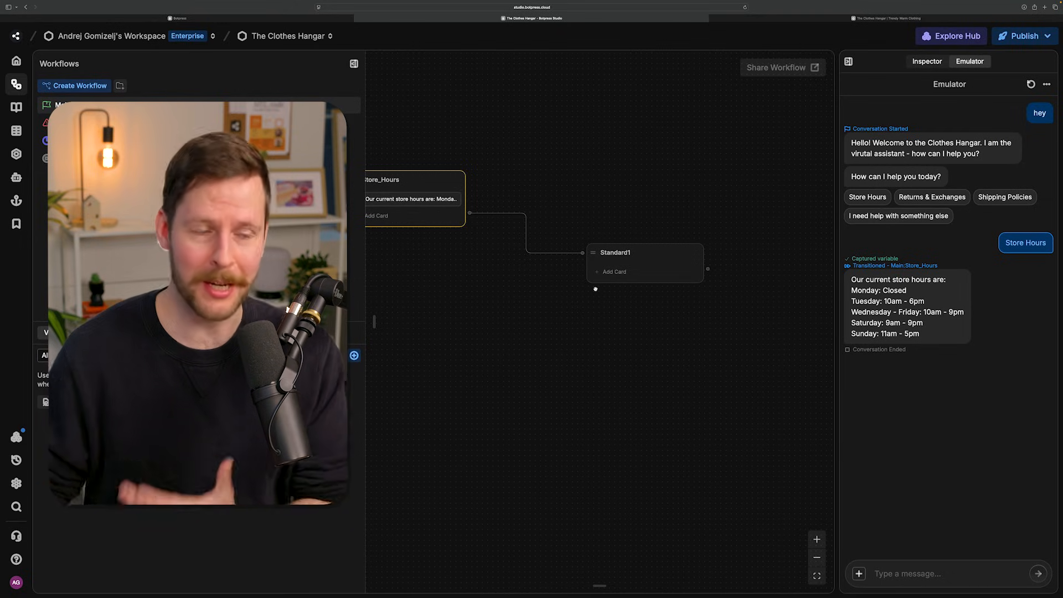
- Add a Single Choice card to the new node with the question "Is there anything else I can help you with?"
left_click(615, 272)
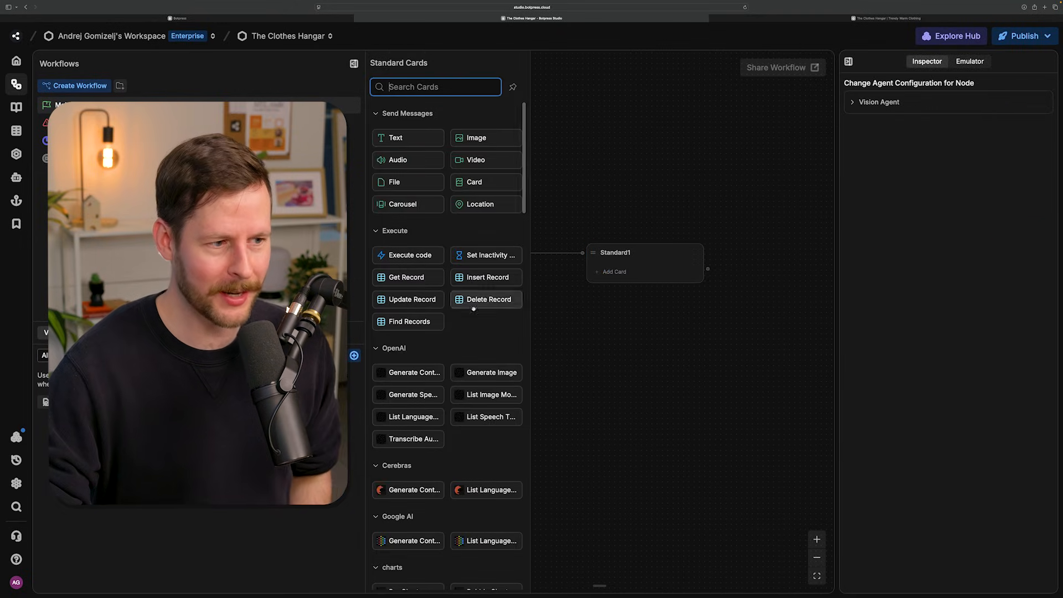
scroll(486, 306, "down", 20)
left_click_drag(424, 368, 625, 273)
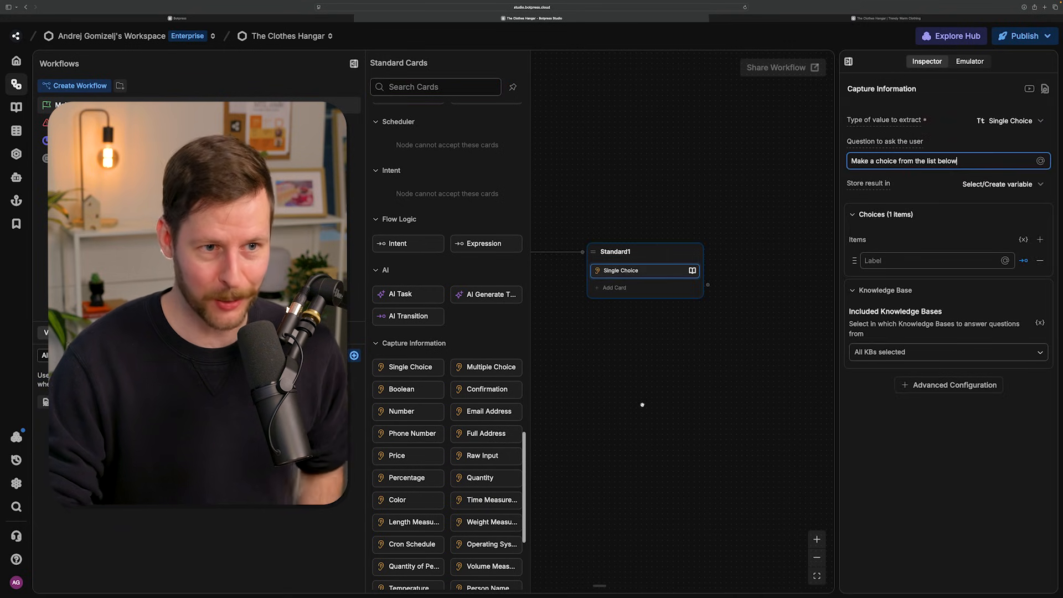
key("super+a")
key("BackSpace")
type("I")
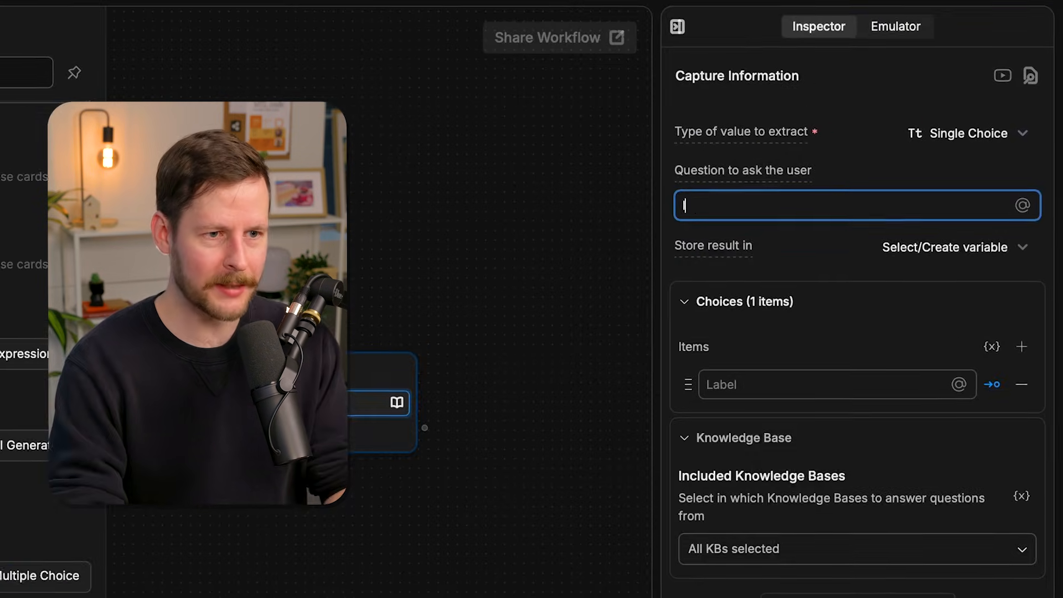
type("s there anything else I can help you with?")
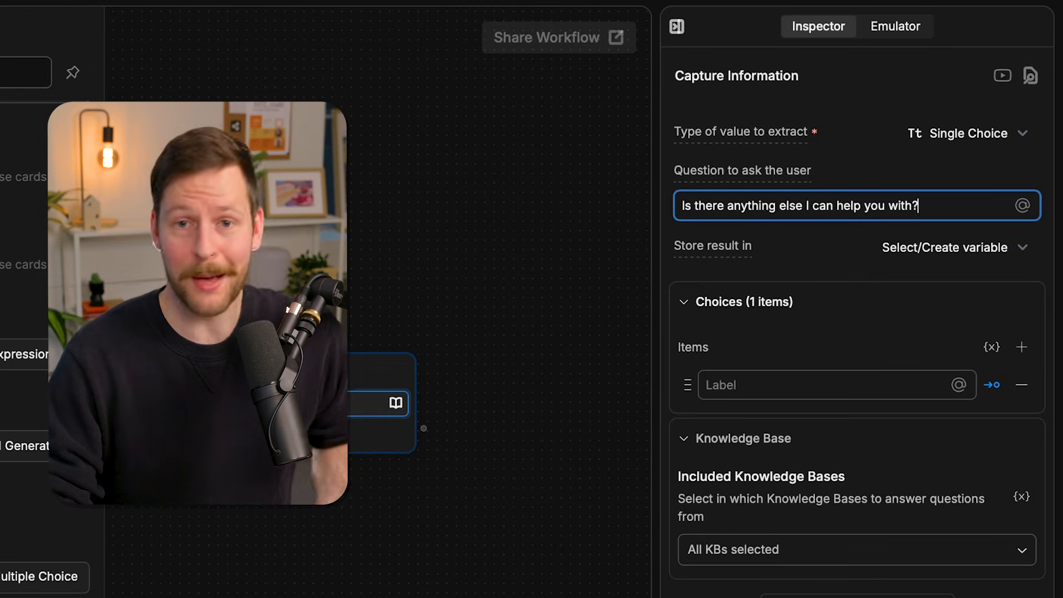
- Give the Single Choice card two choices: "Yes, I have another question!" and "No, I'm all good."
left_click(778, 376)
type("Y")
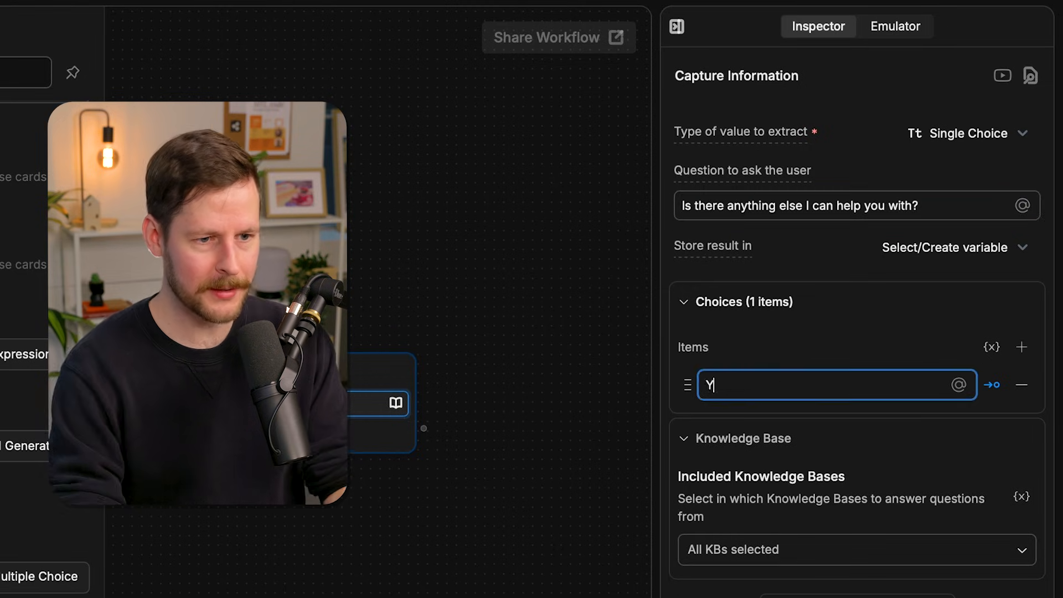
type("es, I have another question!")
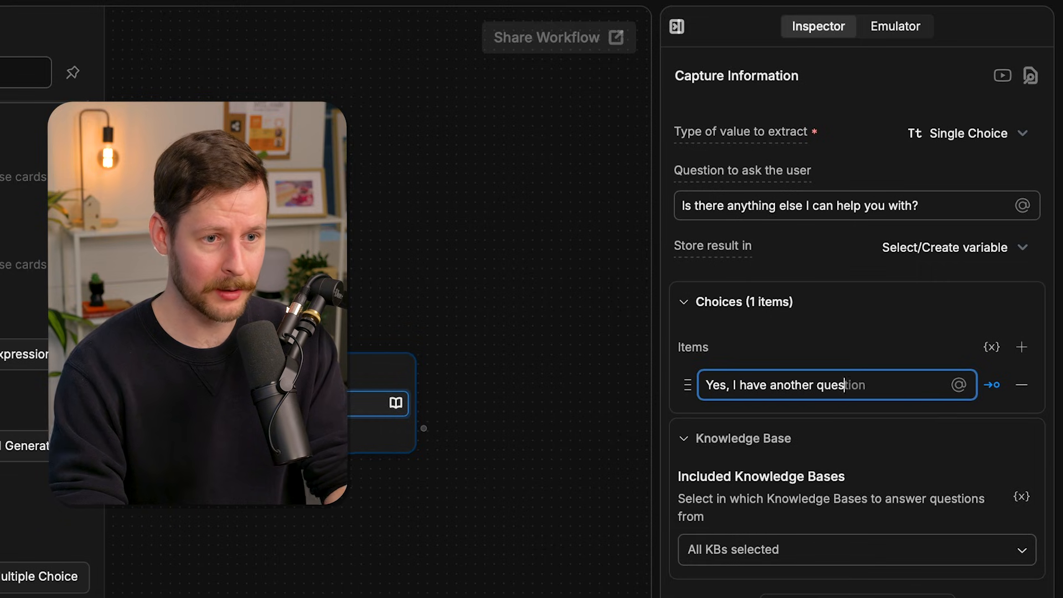
left_click(1021, 347)
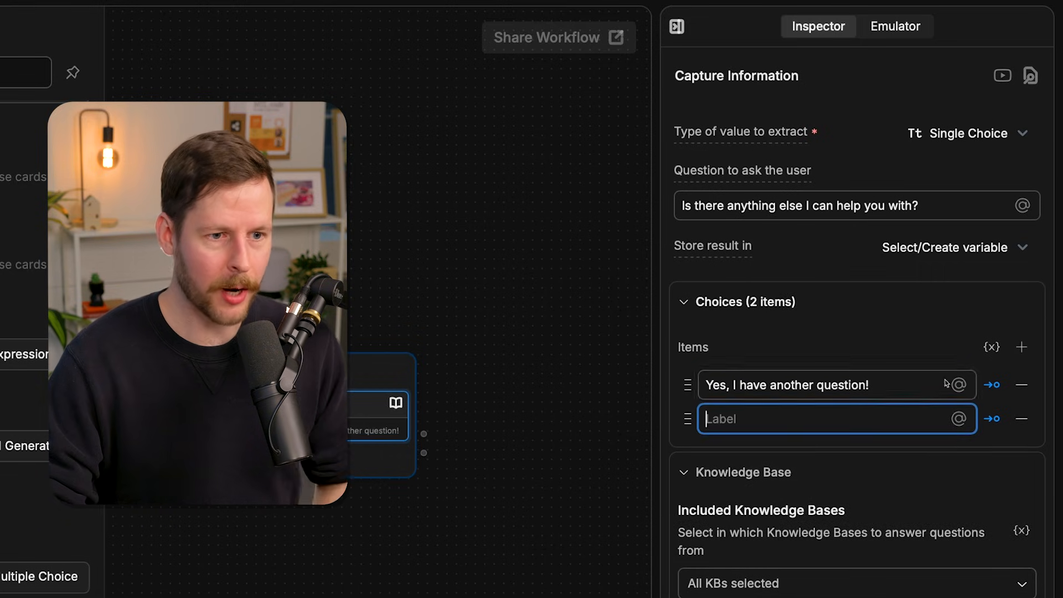
type("No, ")
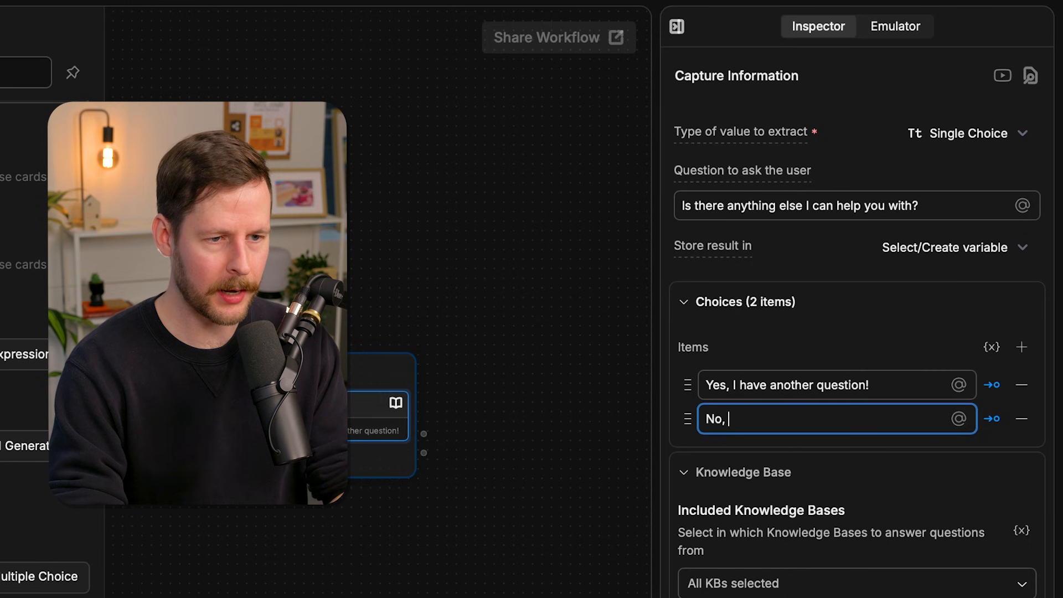
type("I'm all good")
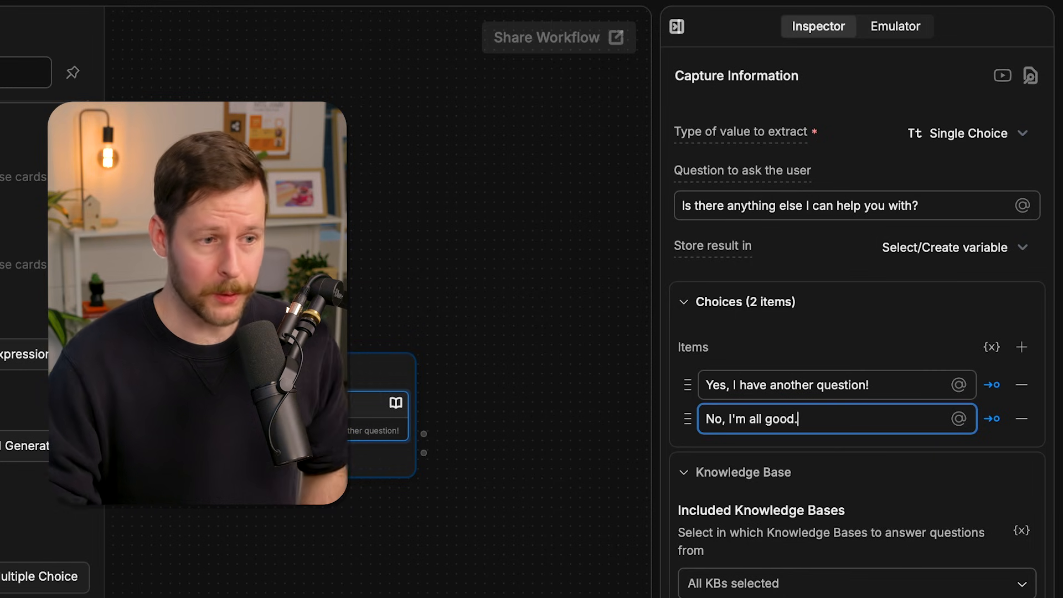
type(".")
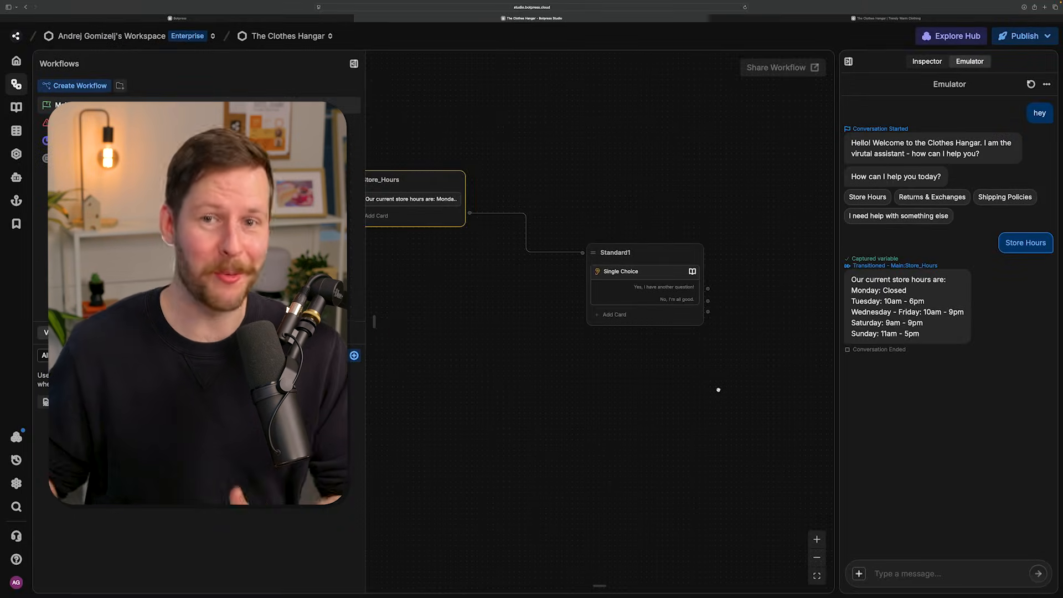
- Rename the node holding the follow-up question as AnotherQuestion
left_click(636, 259)
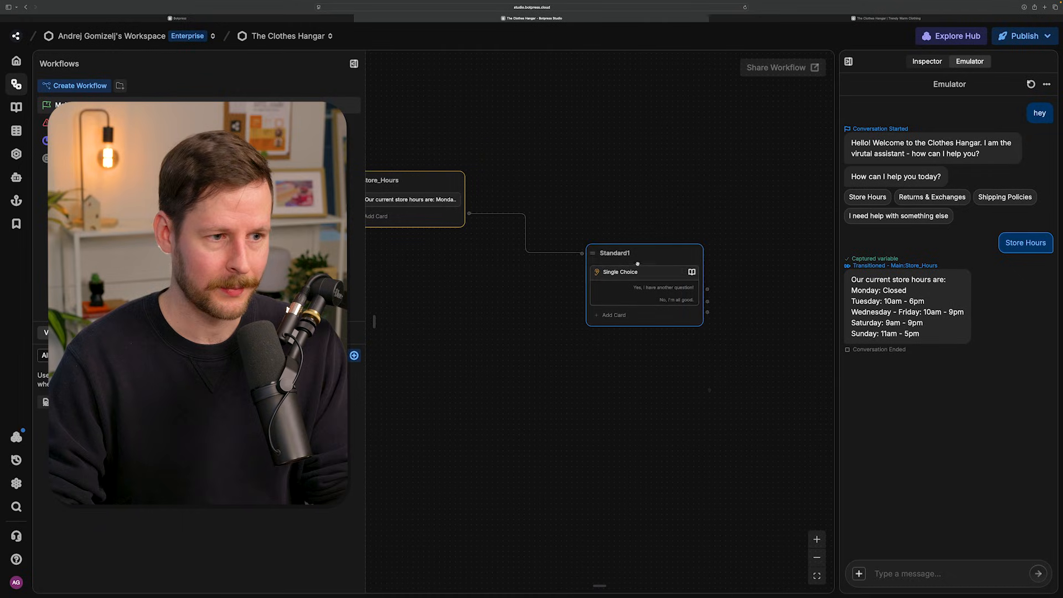
double_click(634, 254)
type("Anothe")
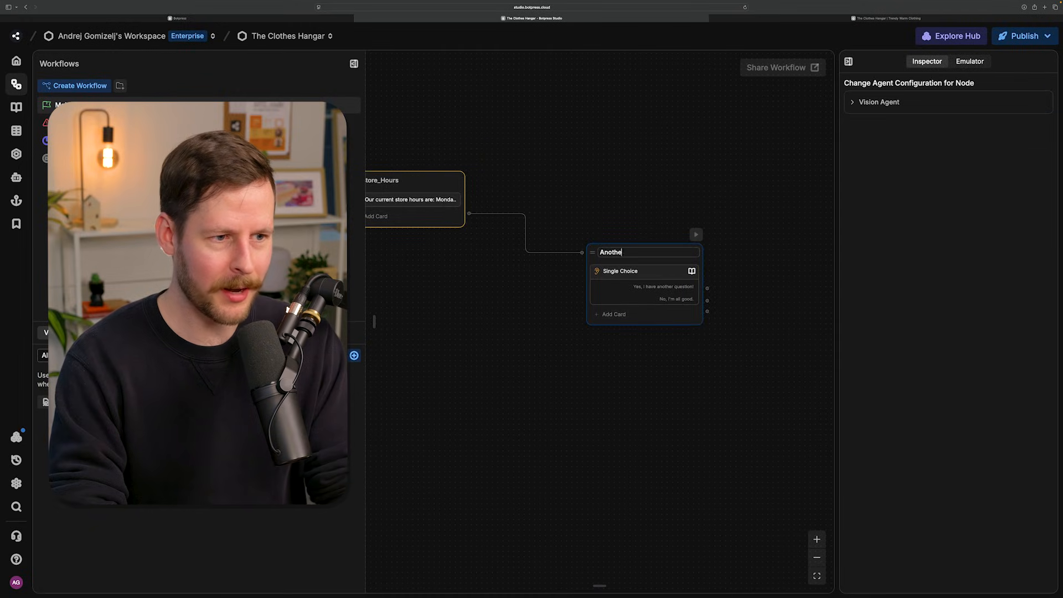
key("Return")
- Move the End node beside AnotherQuestion and connect the "No, I'm all good." choice to it
scroll(675, 402, "up", 5)
left_click_drag(677, 404, 594, 534)
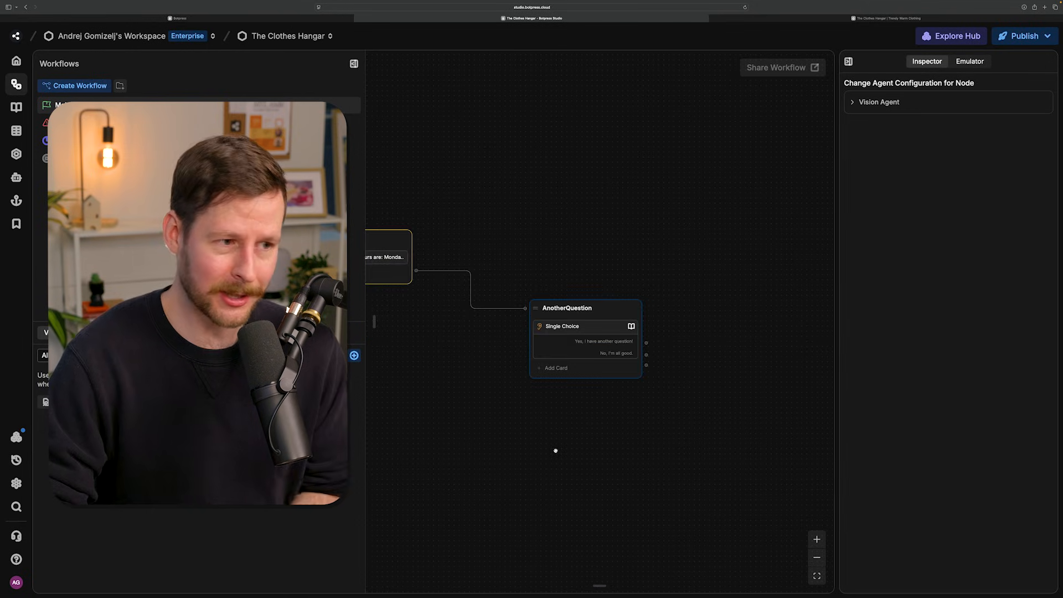
left_click_drag(555, 448, 640, 453)
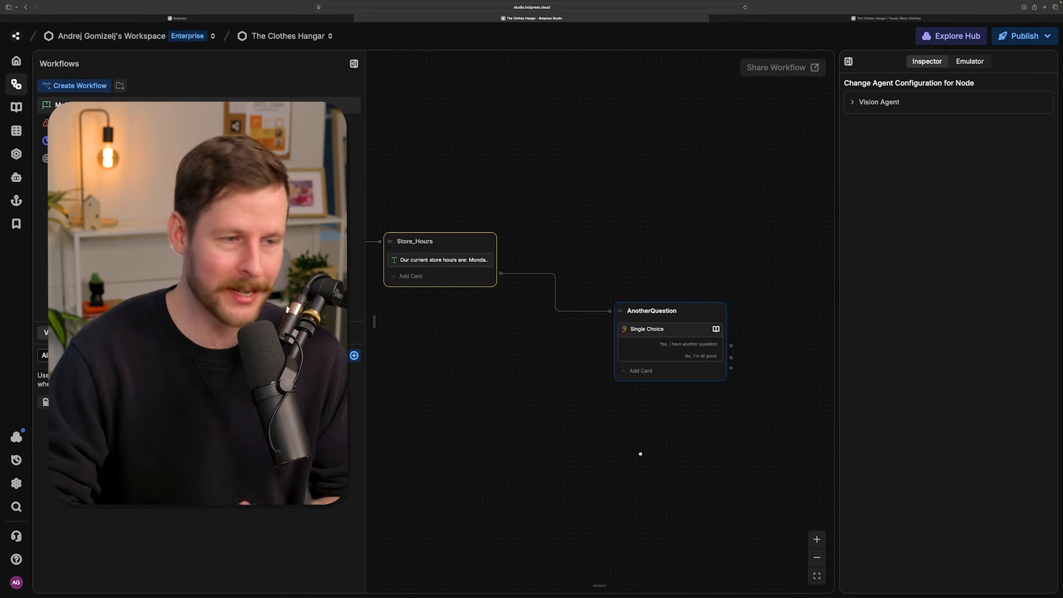
scroll(639, 453, "left", 5)
scroll(683, 446, "down", 5)
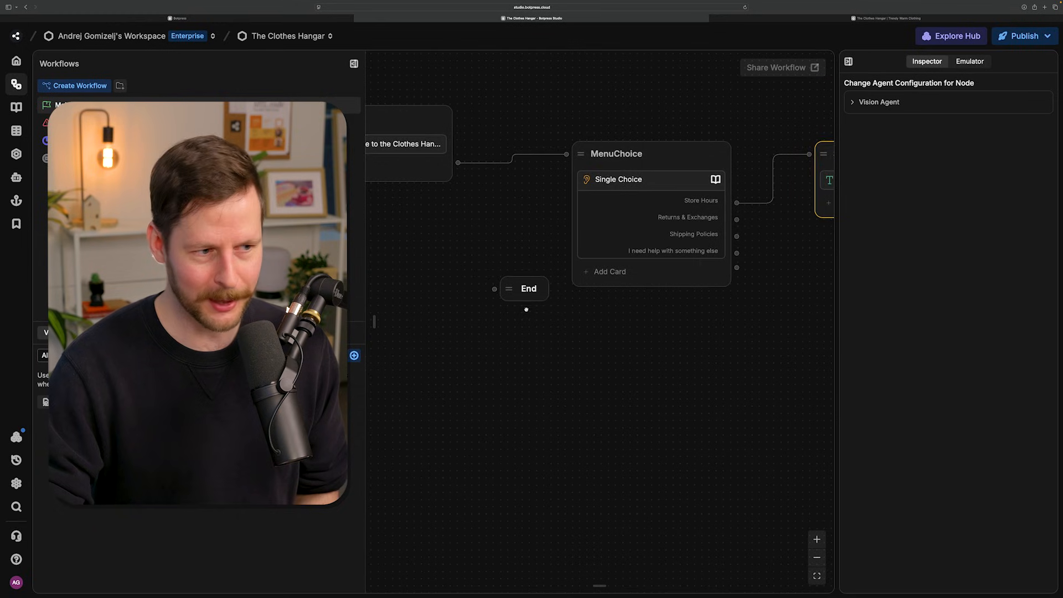
left_click(529, 298)
left_click_drag(529, 297, 771, 358)
left_click_drag(769, 390, 697, 356)
scroll(479, 394, "down", 4)
scroll(664, 359, "up", 5)
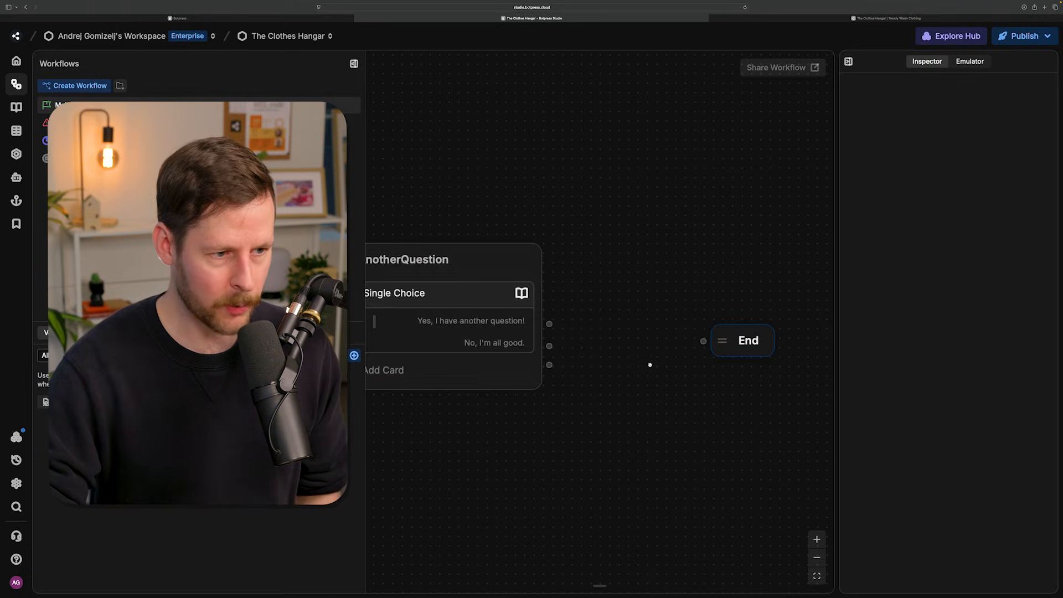
left_click_drag(548, 345, 703, 342)
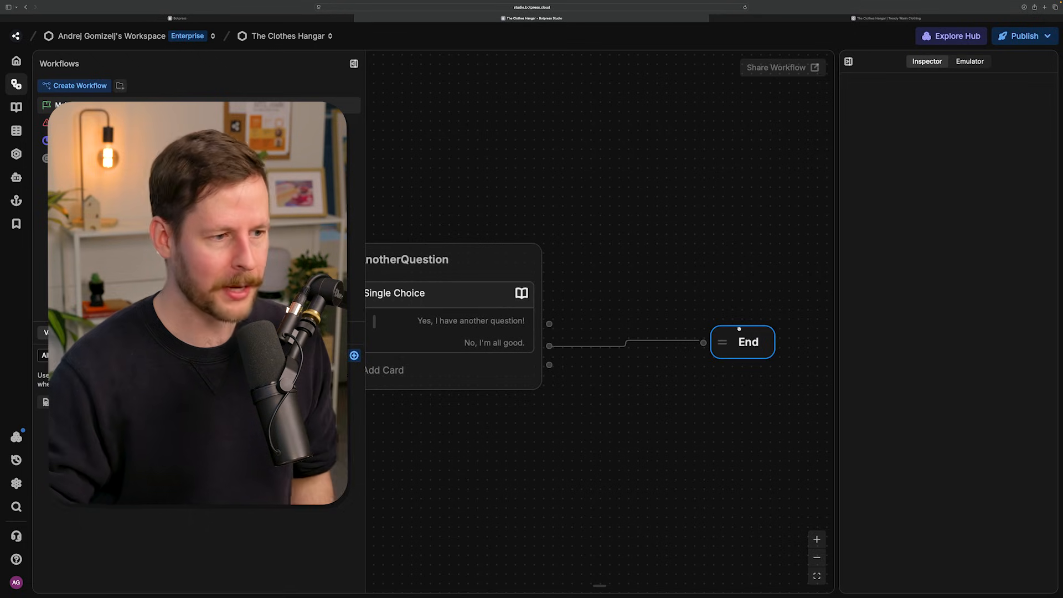
- Connect AnotherQuestion's "Yes, I have another question!" choice back to the MenuChoice node
scroll(705, 227, "down", 2)
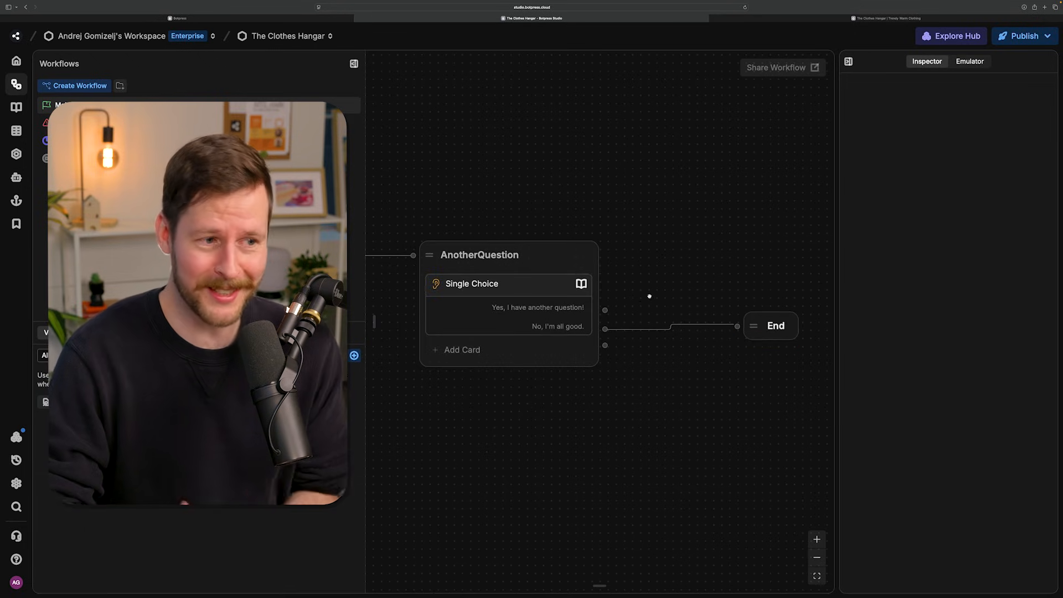
scroll(649, 296, "down", 2)
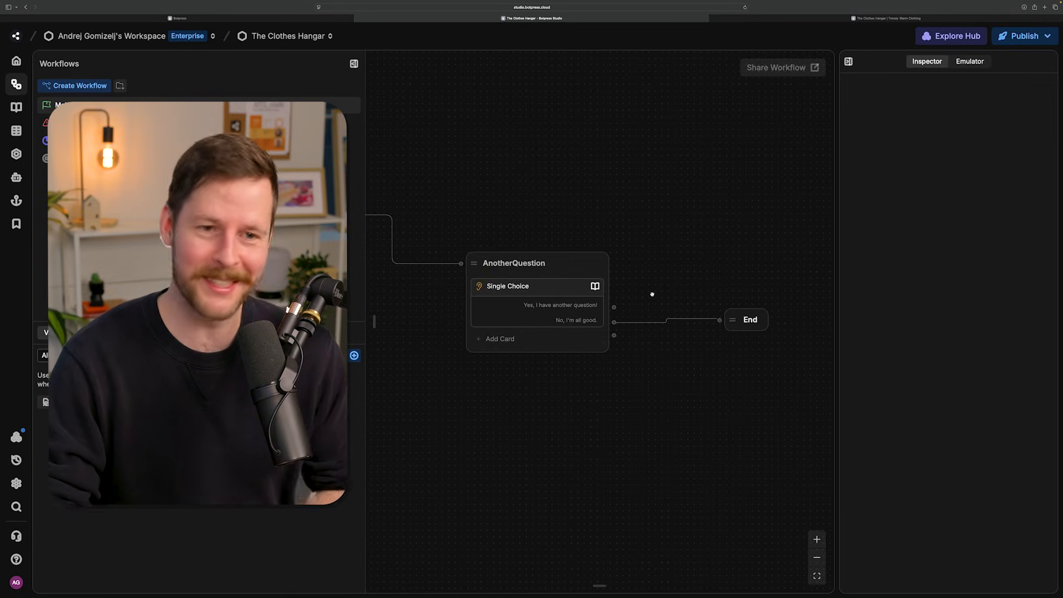
scroll(652, 293, "down", 2)
scroll(652, 292, "up", 3)
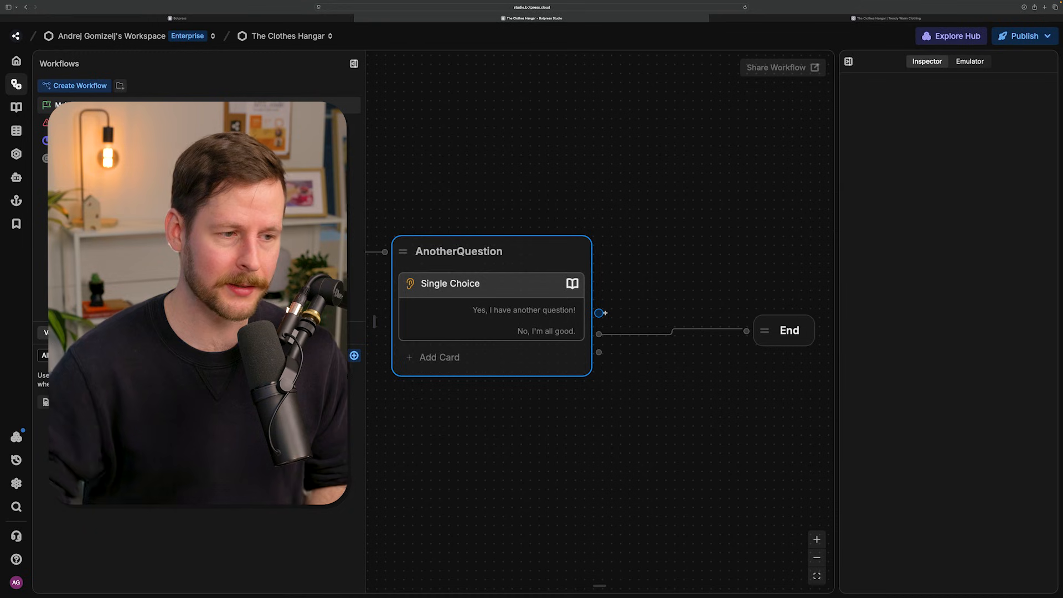
scroll(599, 313, "down", 3)
left_click_drag(490, 387, 628, 375)
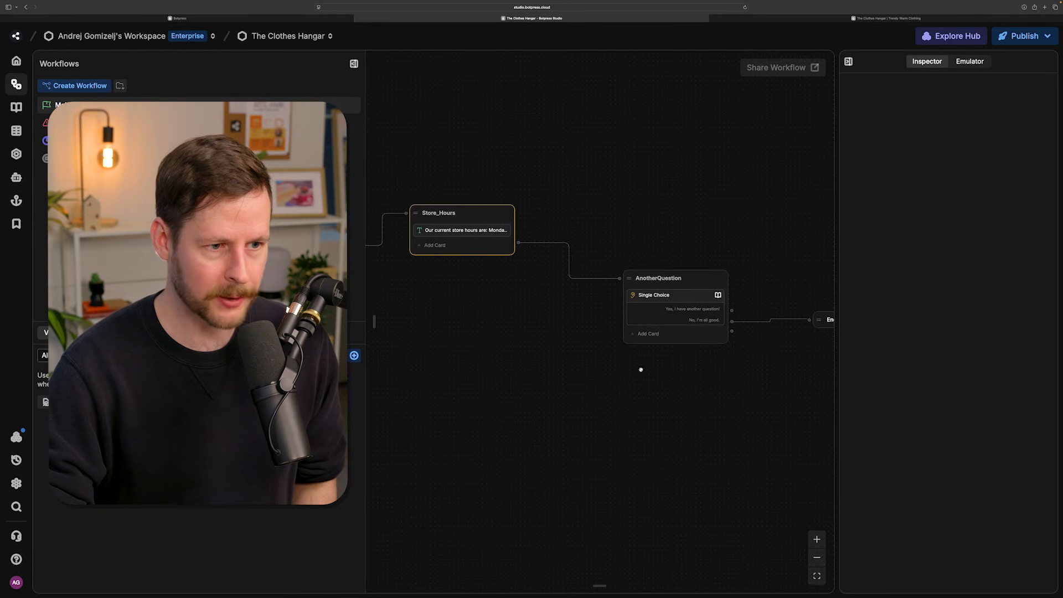
left_click_drag(731, 310, 542, 217)
- Rearrange the canvas: raise Store_Hours, place AnotherQuestion just beside it, and move MenuChoice below them
left_click_drag(639, 456, 437, 460)
scroll(540, 427, "down", 3)
left_click_drag(545, 427, 552, 401)
left_click(556, 244)
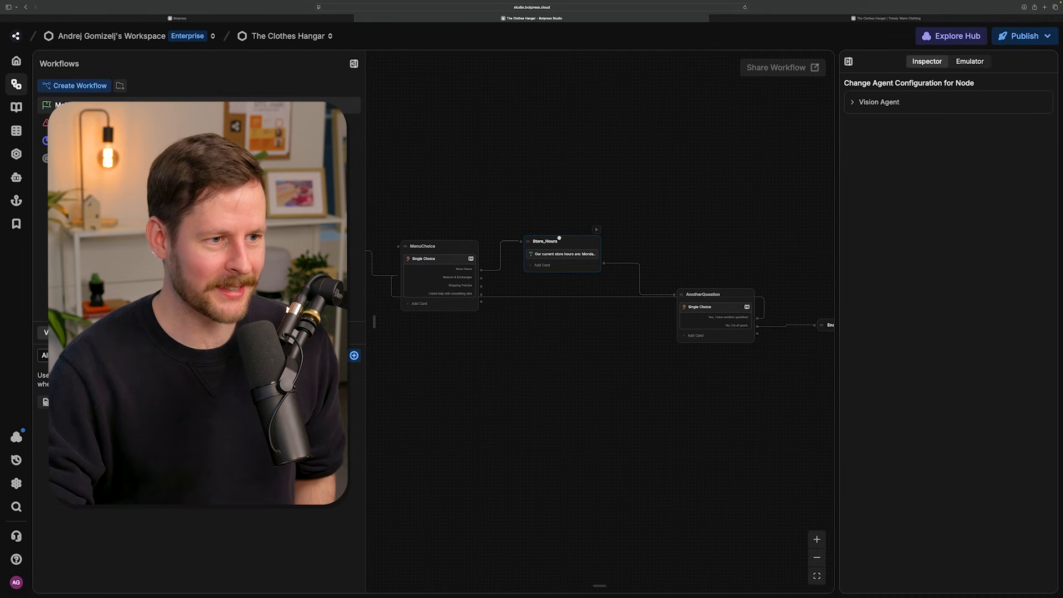
left_click_drag(559, 237, 550, 197)
left_click(710, 292)
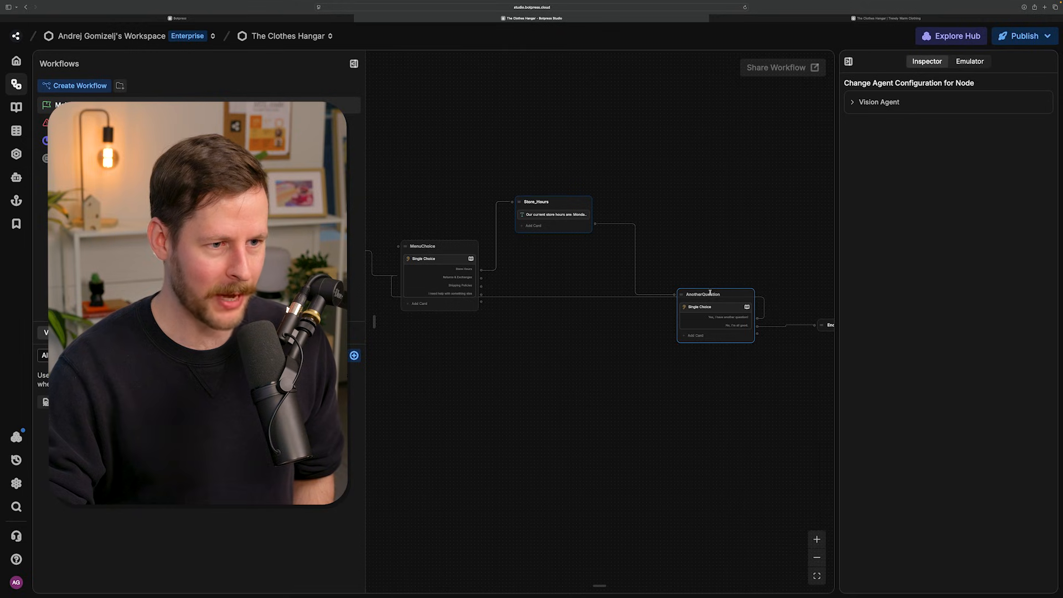
left_click_drag(708, 289, 664, 206)
left_click(454, 244)
left_click_drag(454, 243, 481, 294)
left_click(684, 224)
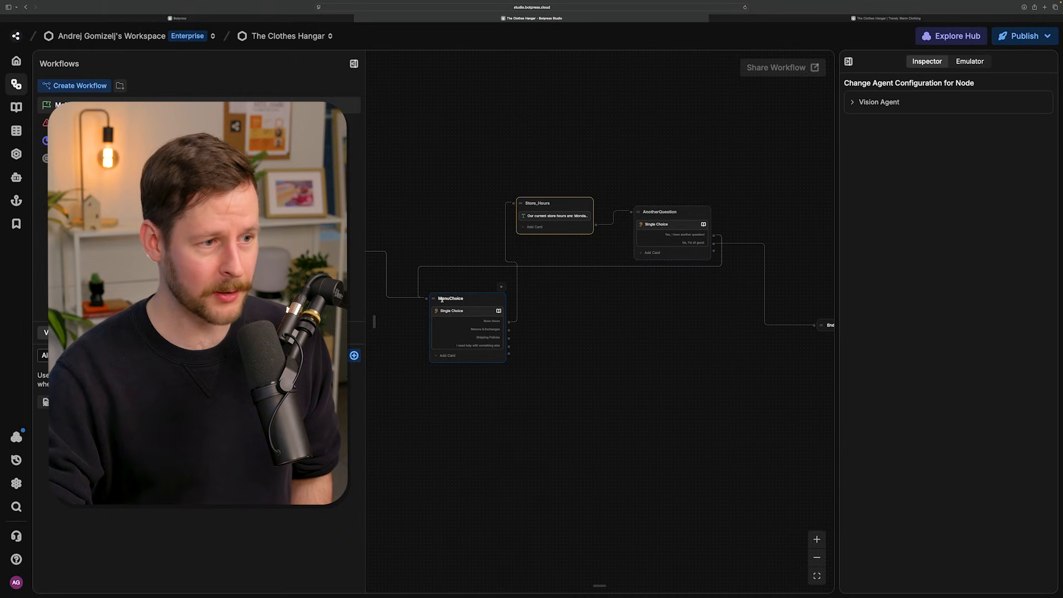
- Examine the MenuChoice node's incoming connections and the outgoing connection from its Store Hours choice
scroll(695, 346, "up", 5)
left_click_drag(593, 361, 796, 361)
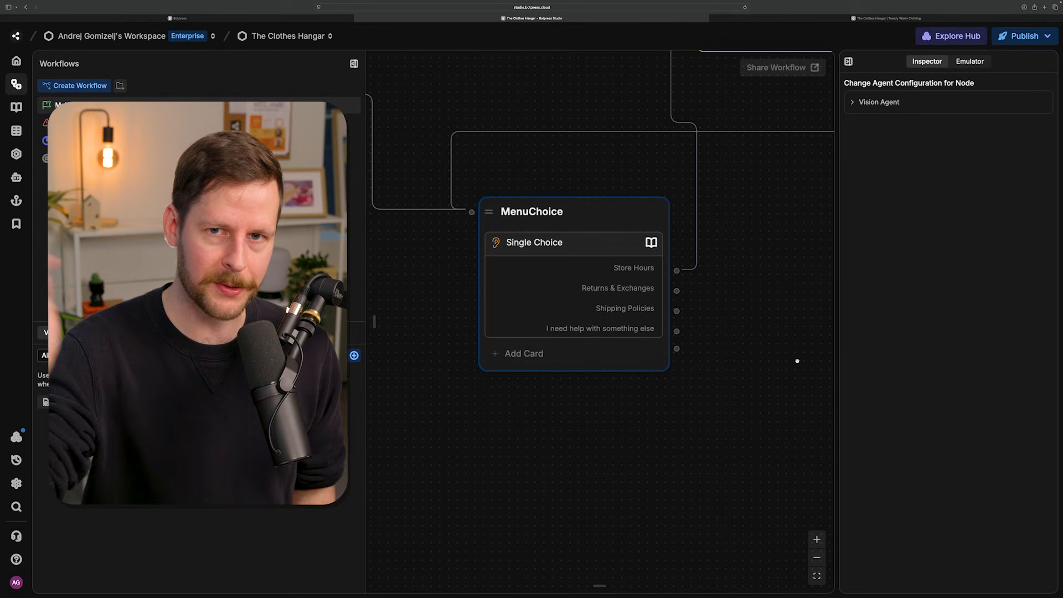
left_click_drag(722, 360, 728, 370)
left_click_drag(476, 282, 482, 285)
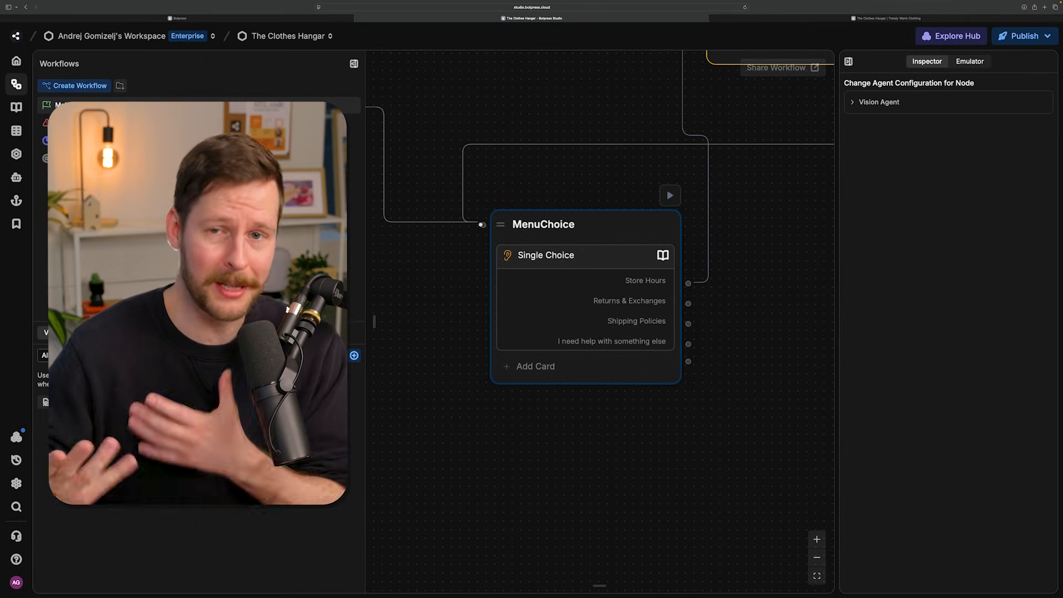
mouse_move(706, 283)
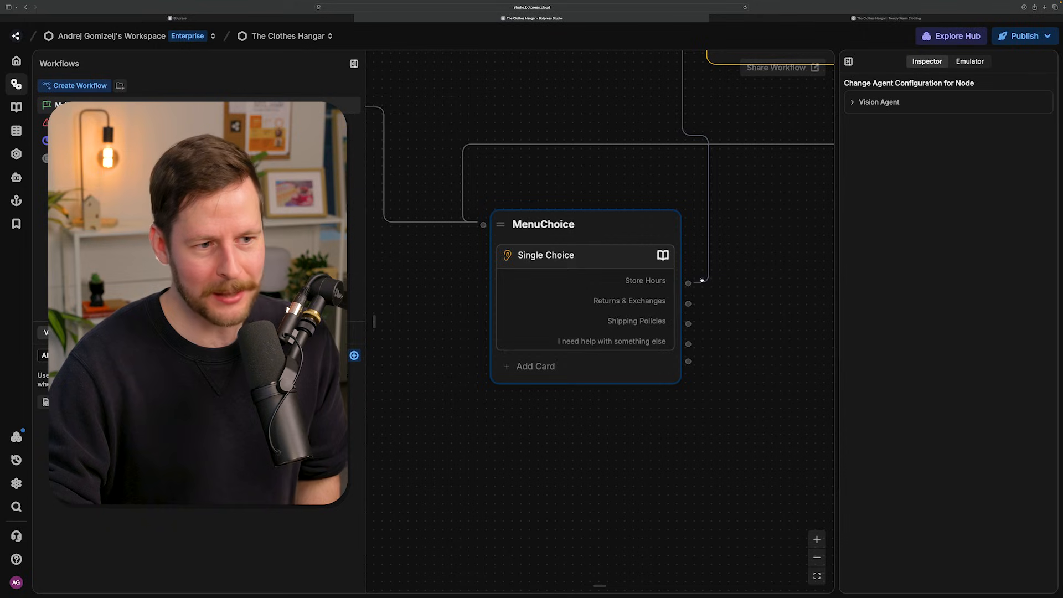
mouse_move(692, 284)
left_mouse_down()
mouse_move(754, 323)
mouse_move(706, 289)
left_mouse_up()
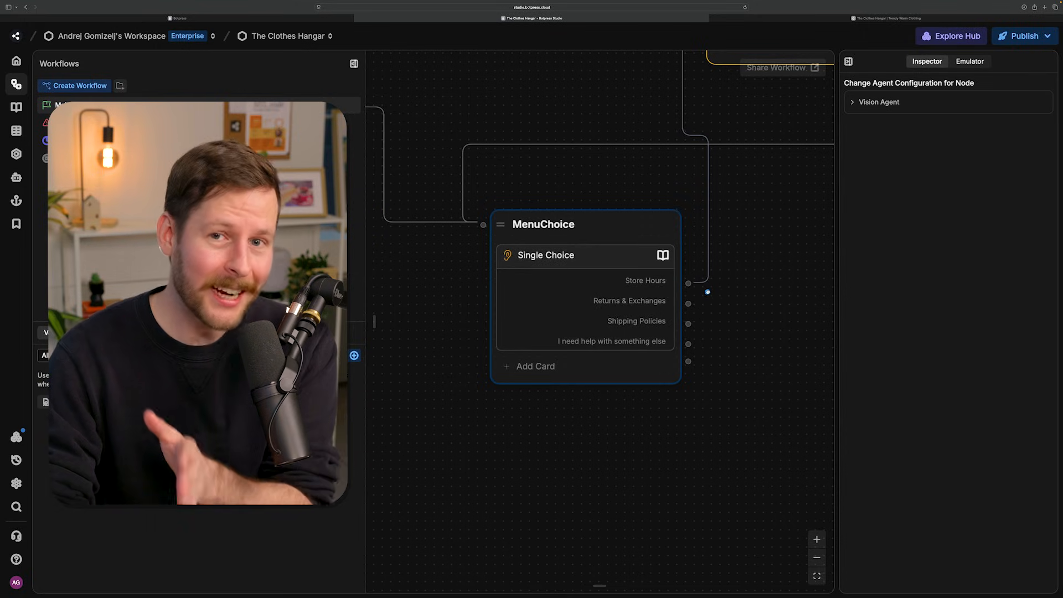
right_click(696, 298)
left_click(764, 261)
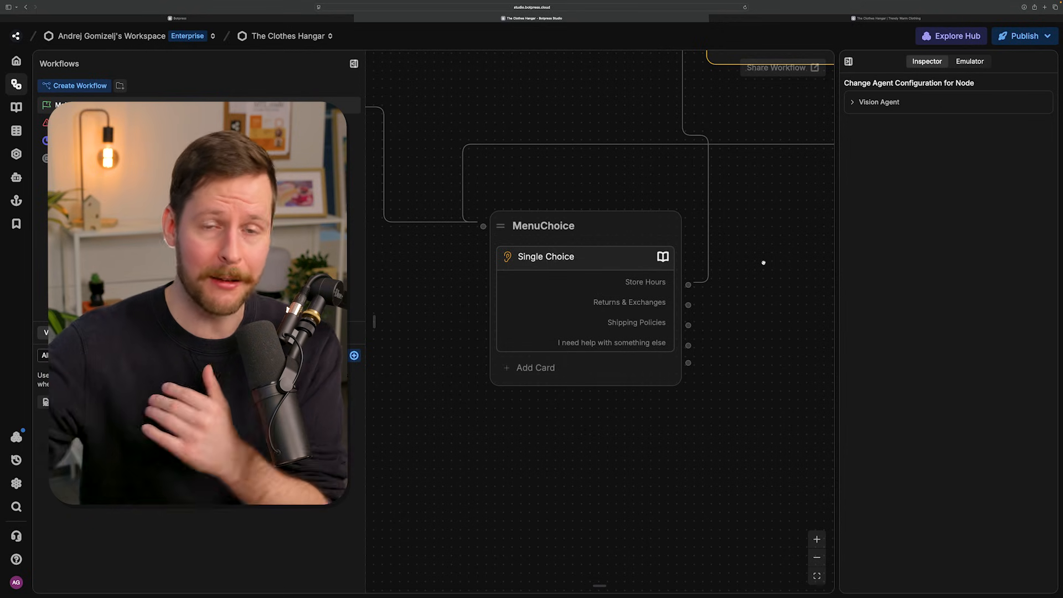
- Restart the test conversation in the emulator, send "hey", and choose Store Hours
scroll(759, 254, "down", 5)
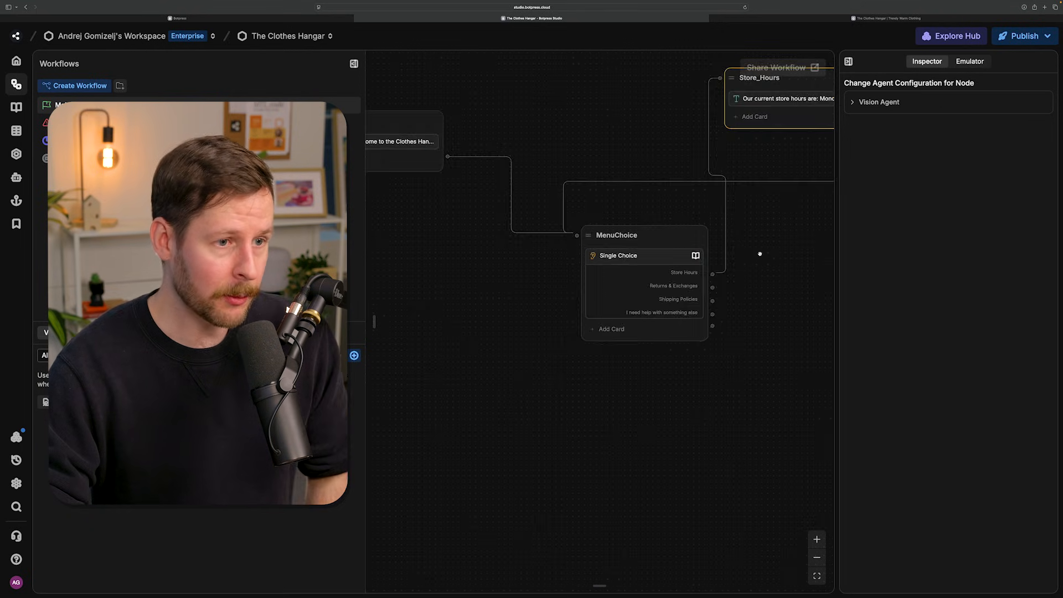
left_click(974, 63)
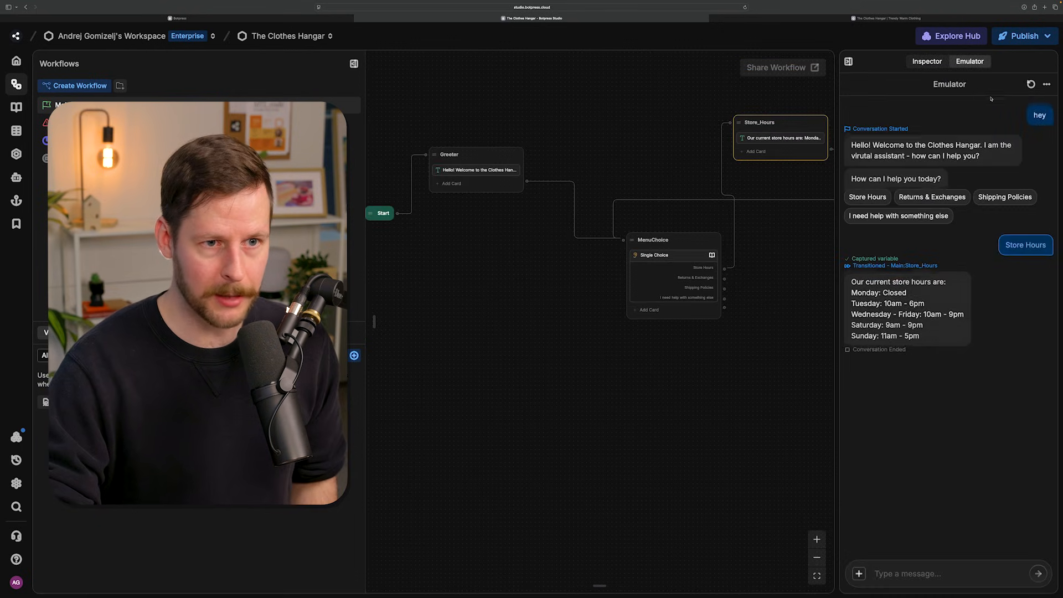
left_click(1028, 83)
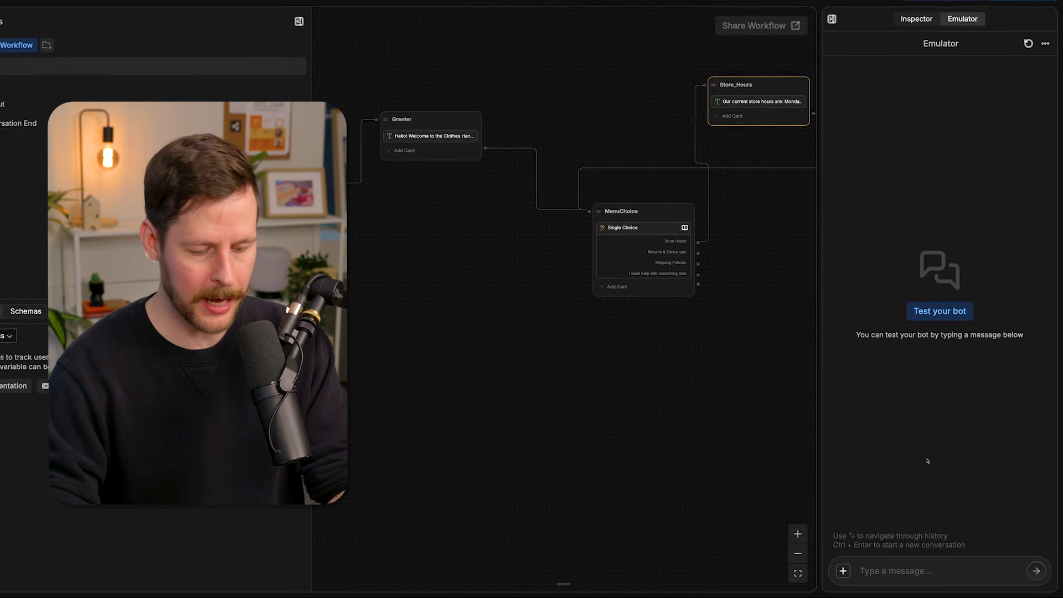
type("hey")
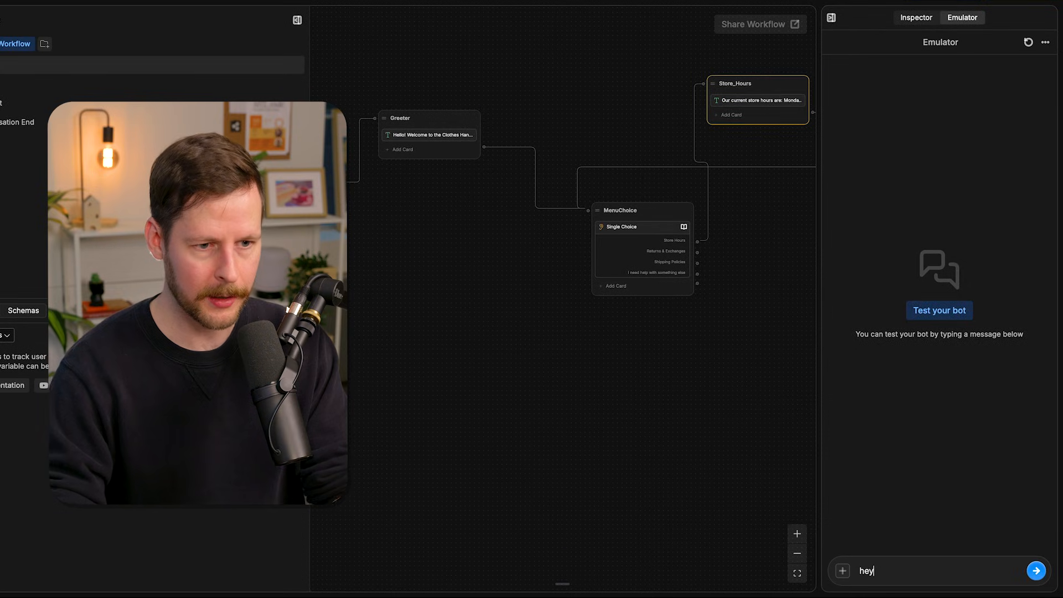
key("Return")
left_click(865, 194)
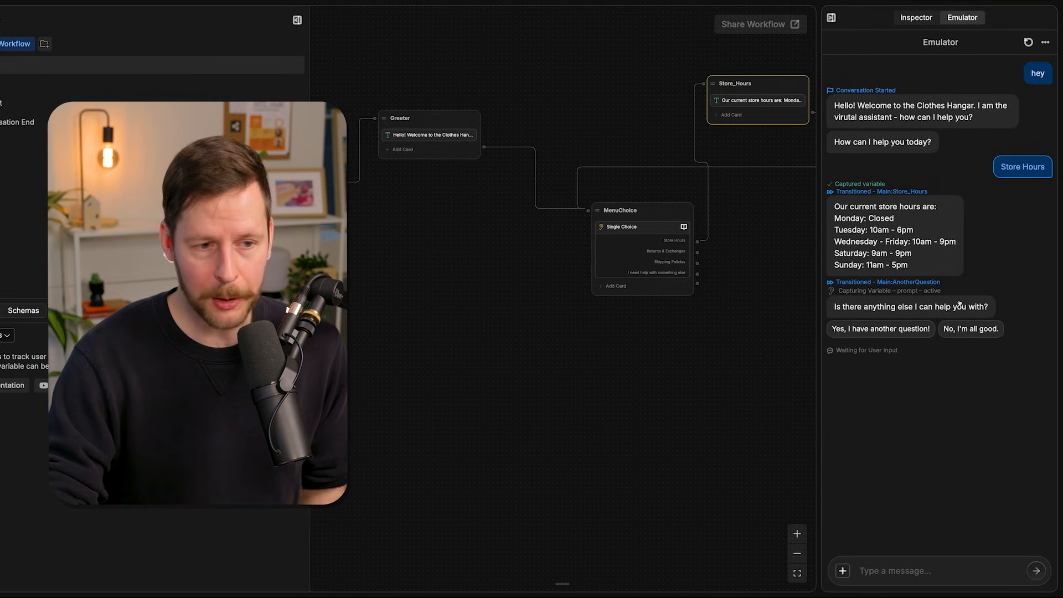
- Test the loop by answering "Yes, I have another question!", choosing Store Hours again, and answering "No, I'm all good."
left_click(897, 330)
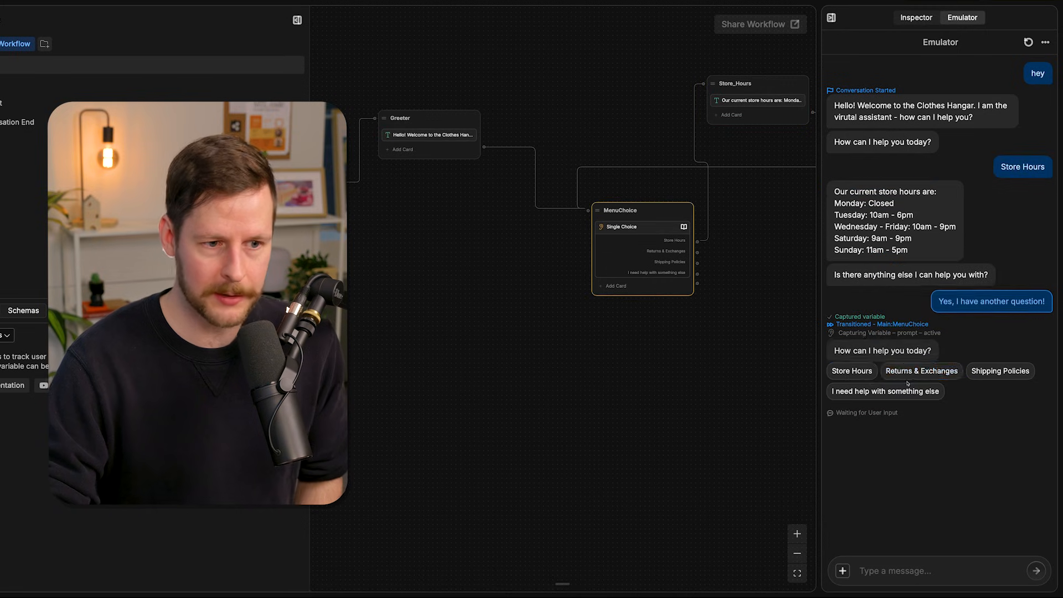
left_click(851, 371)
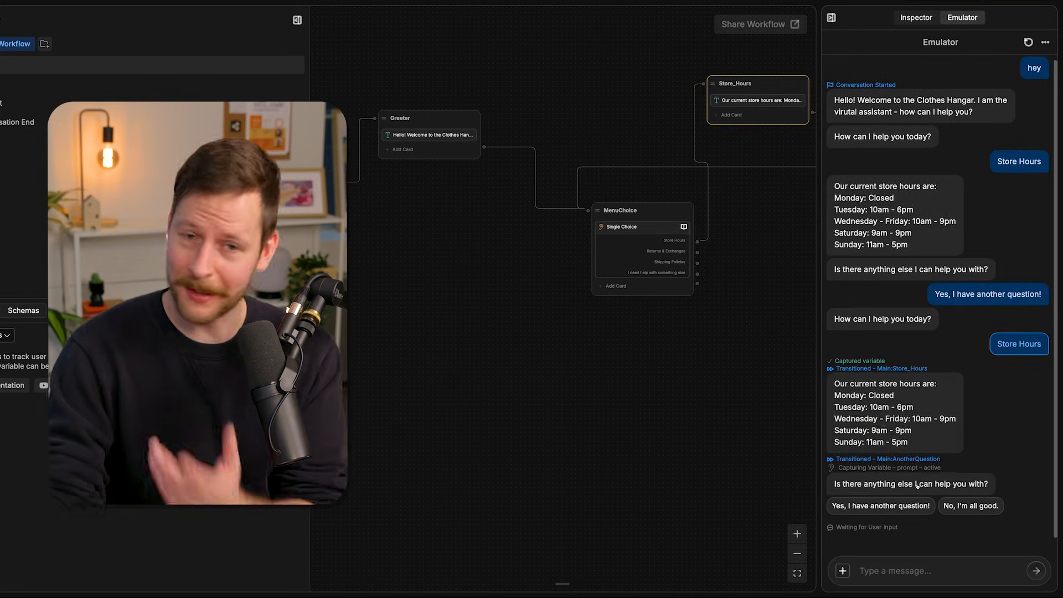
left_click(942, 511)
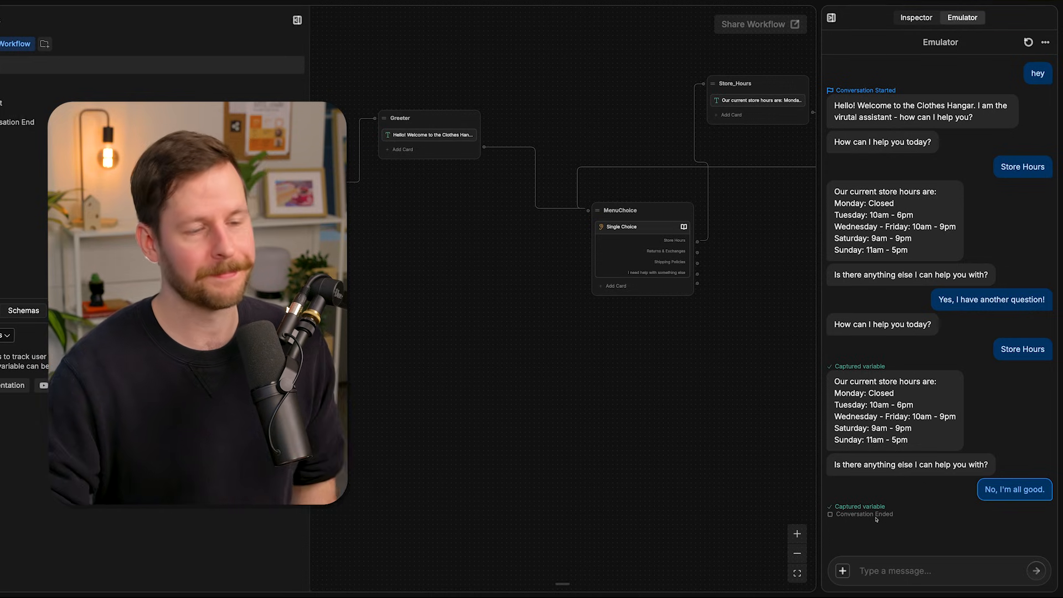
- Create a standard node connected to MenuChoice's Returns & Exchanges choice
scroll(606, 507, "right", 5)
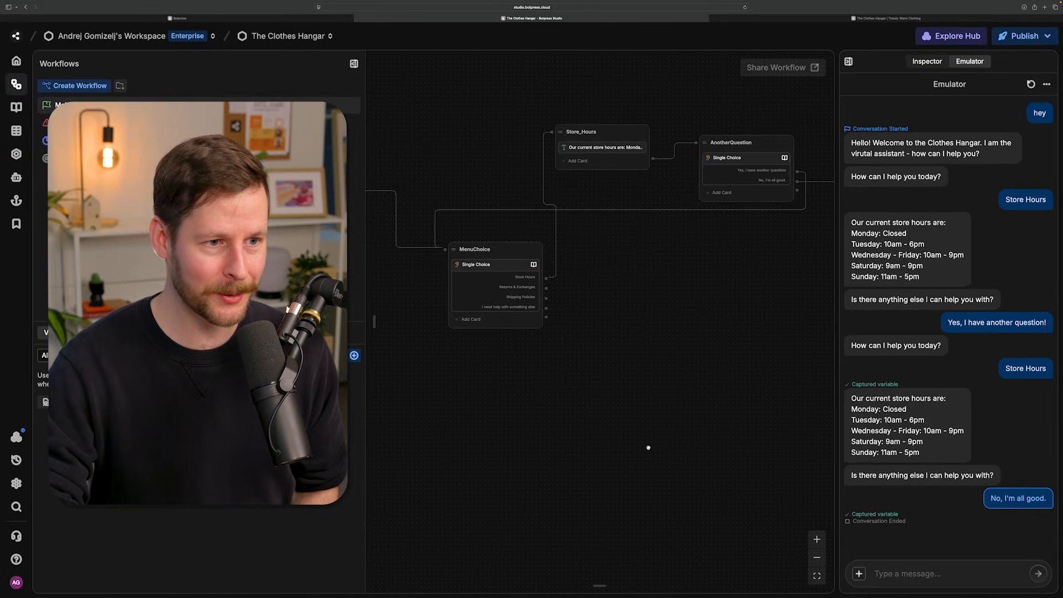
scroll(648, 447, "up", 3)
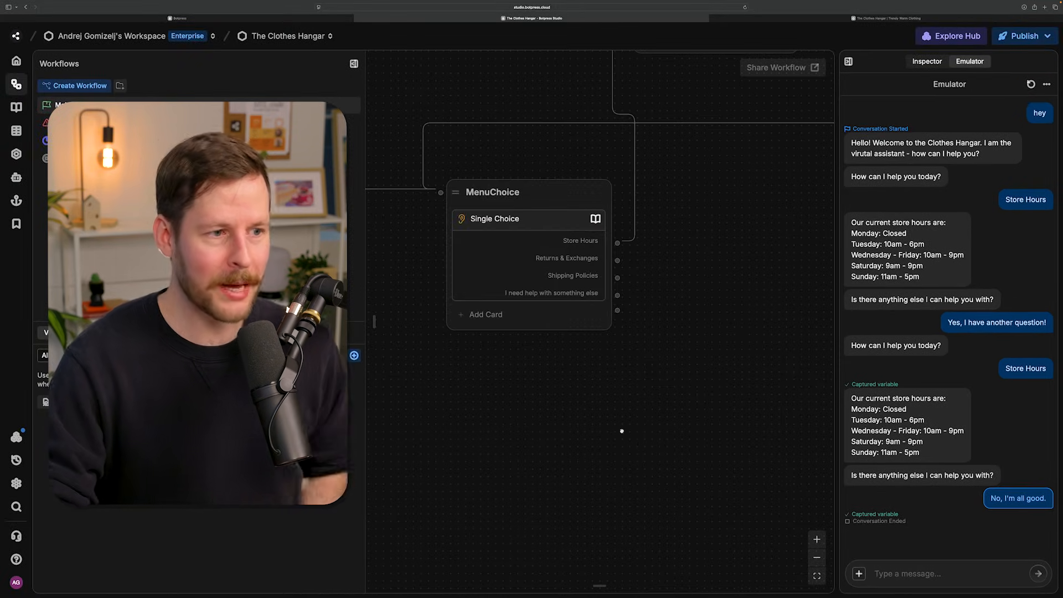
left_click(566, 273)
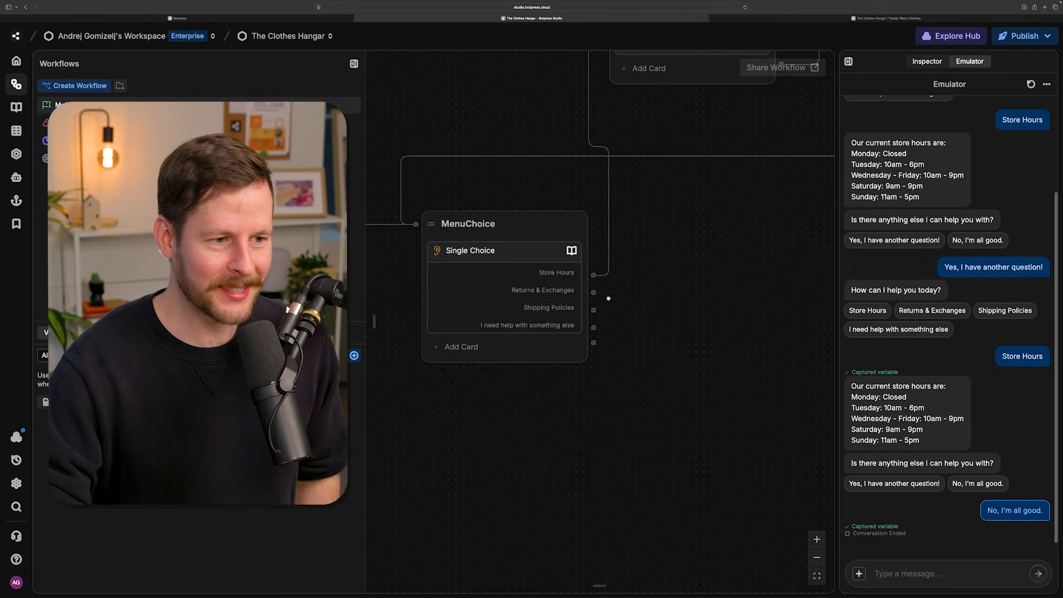
left_click_drag(593, 292, 698, 249)
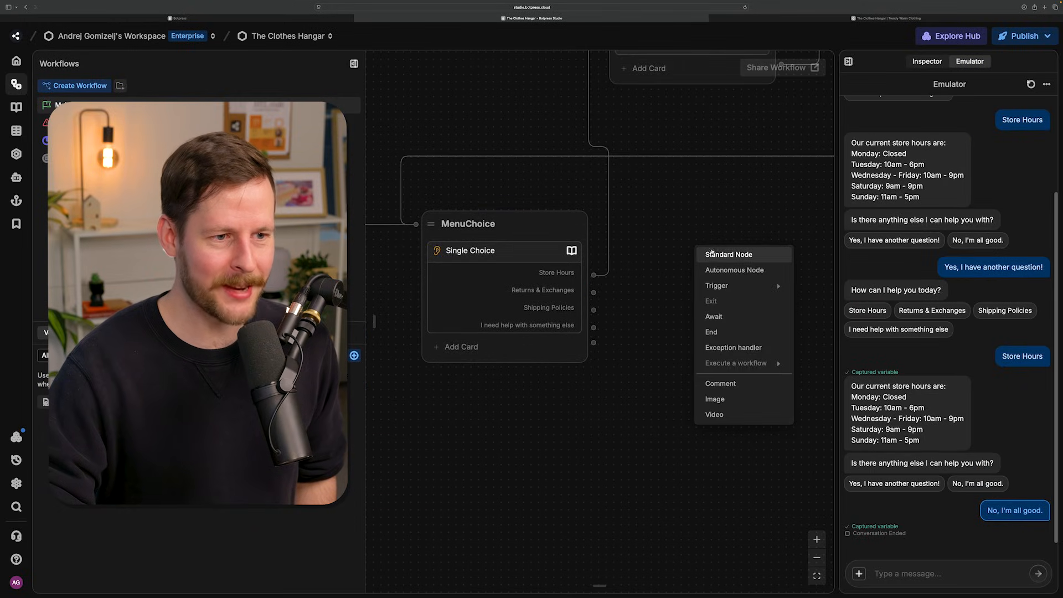
left_click(711, 254)
- Add a text card beginning "Returns accepted within 30 days" to the new node and rename the node Return_Policy
left_click(627, 266)
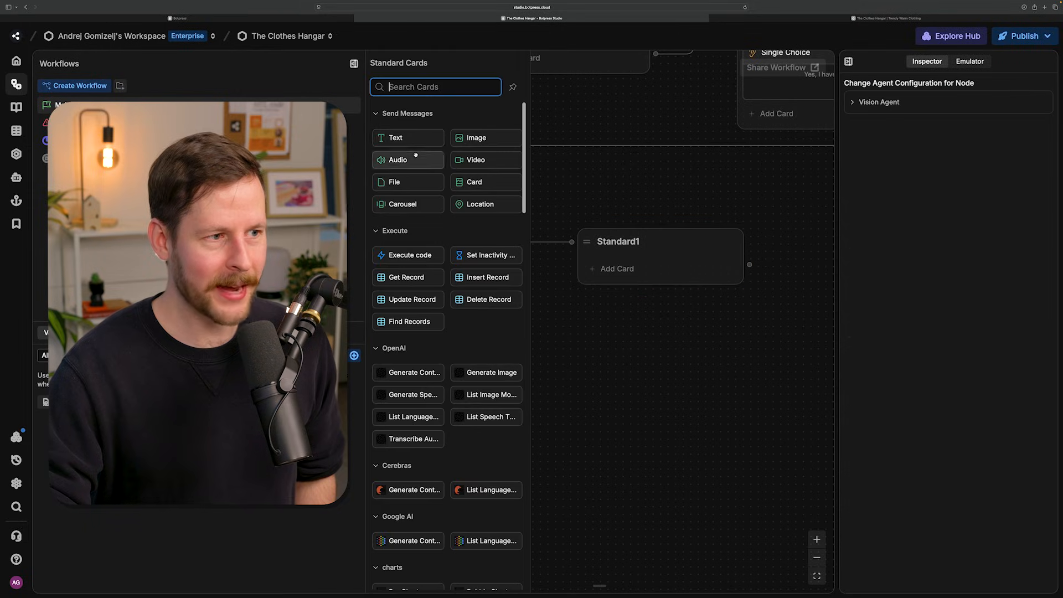
left_click_drag(396, 137, 659, 271)
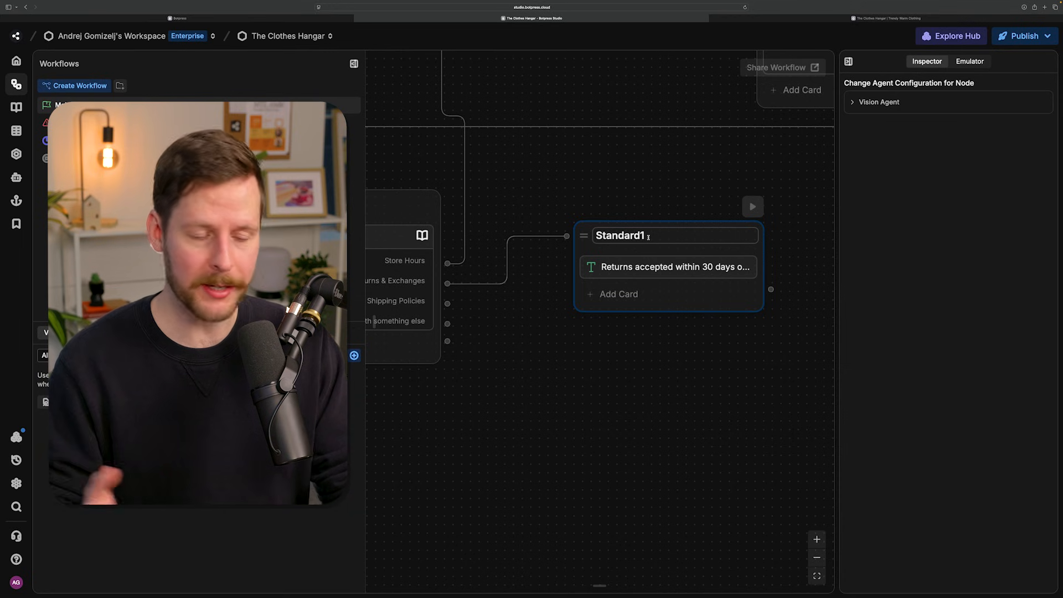
double_click(648, 236)
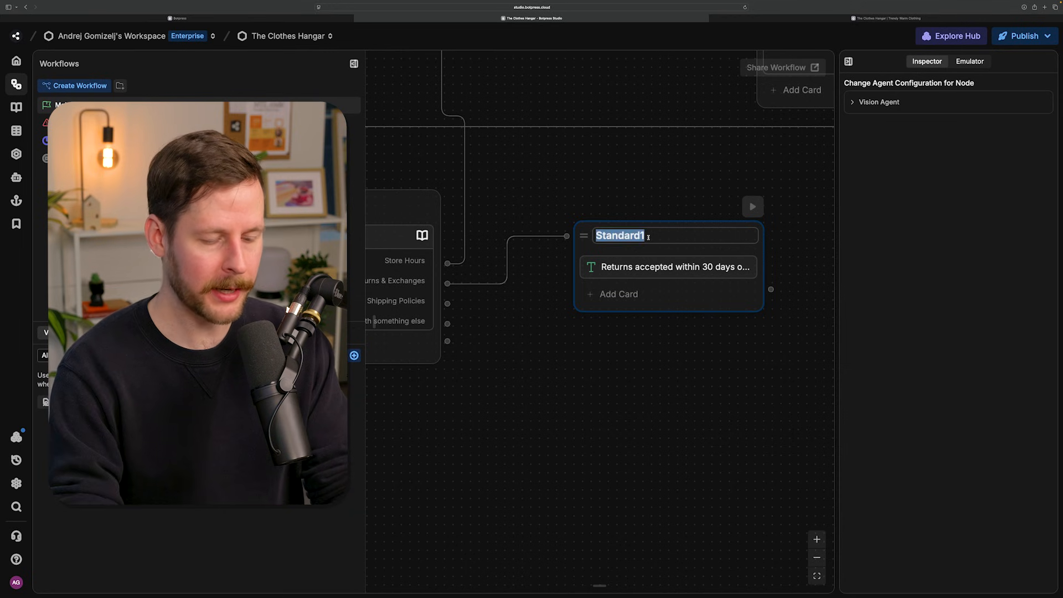
type("R")
type("eturn_Policy")
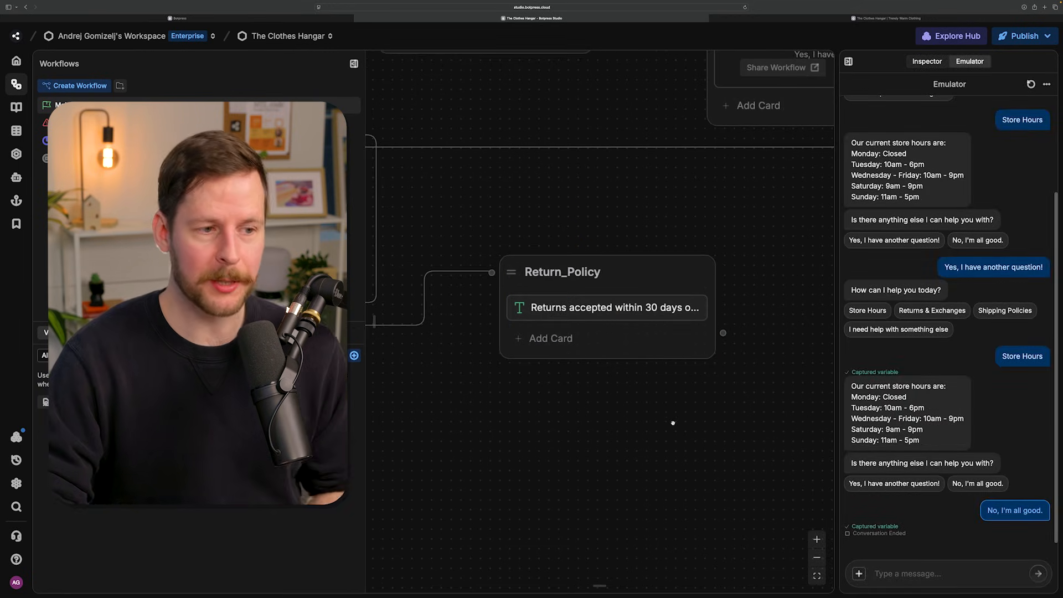
- Connect the Return_Policy node's output to the AnotherQuestion node
left_click_drag(673, 423, 624, 434)
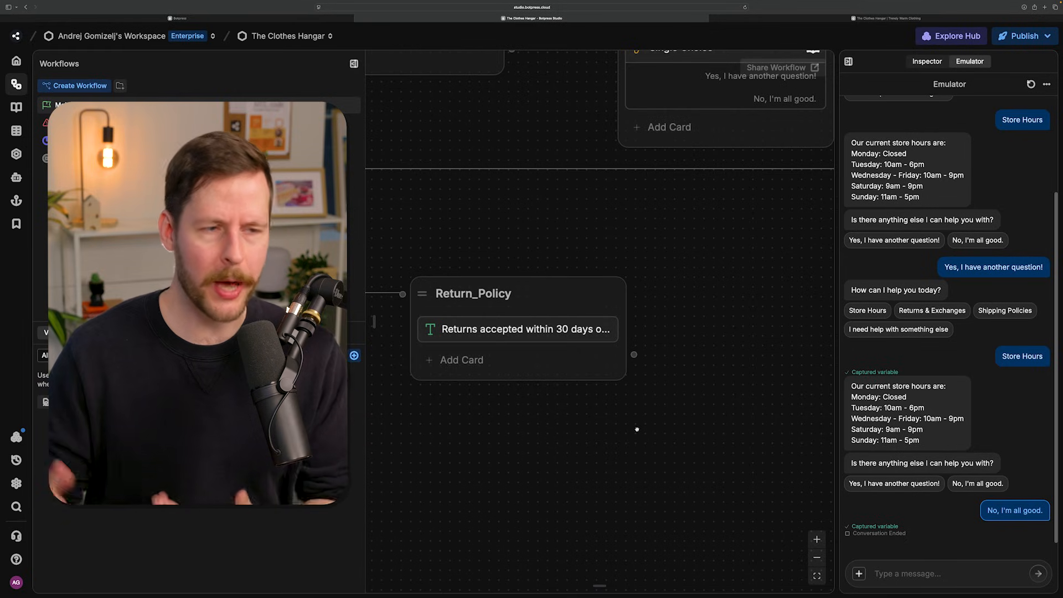
left_click_drag(711, 344, 680, 398)
scroll(699, 365, "down", 1)
left_click_drag(595, 455, 570, 121)
left_click_drag(711, 413, 669, 419)
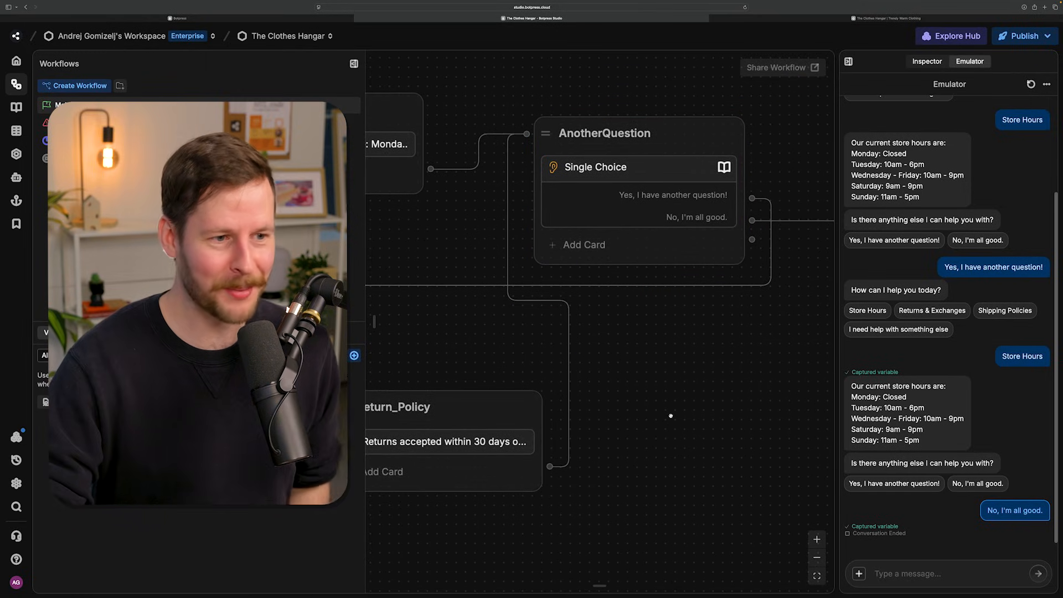
- Examine AnotherQuestion's two branches, following one to the End node and the other back to MenuChoice
left_click_drag(679, 409, 557, 462)
scroll(557, 463, "up", 1)
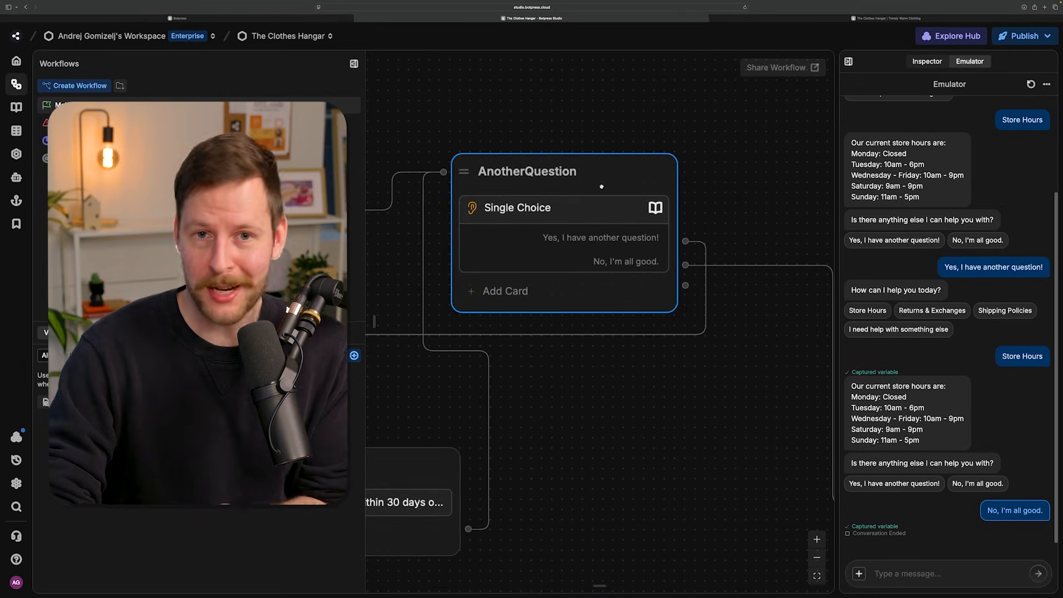
left_click_drag(662, 363, 536, 378)
left_click_drag(646, 425, 483, 247)
left_click_drag(671, 362, 592, 382)
left_click_drag(528, 390, 738, 500)
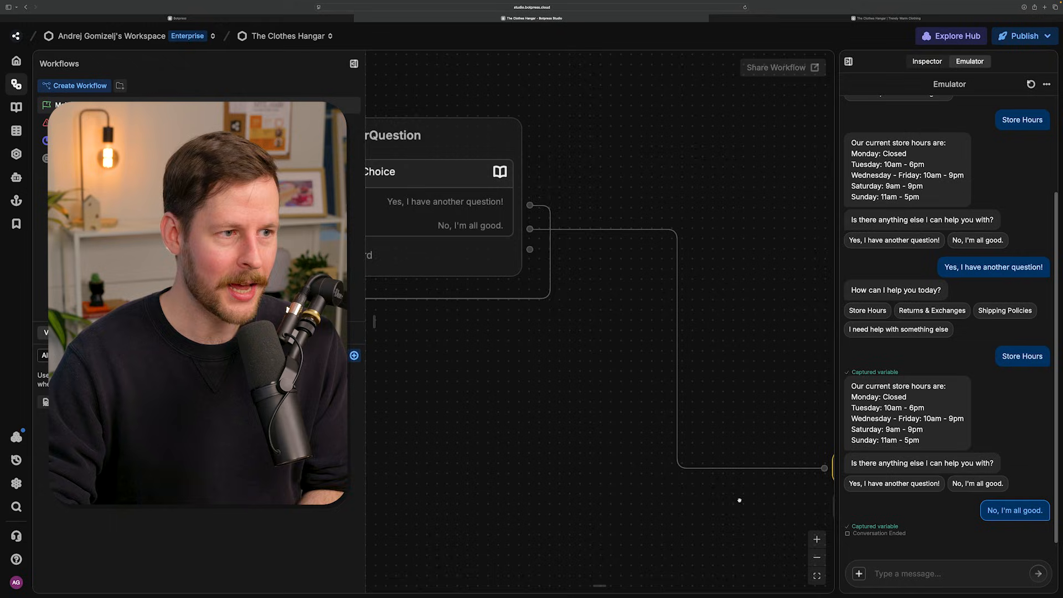
left_click_drag(625, 372, 739, 412)
left_click_drag(557, 417, 752, 398)
left_click_drag(545, 392, 799, 366)
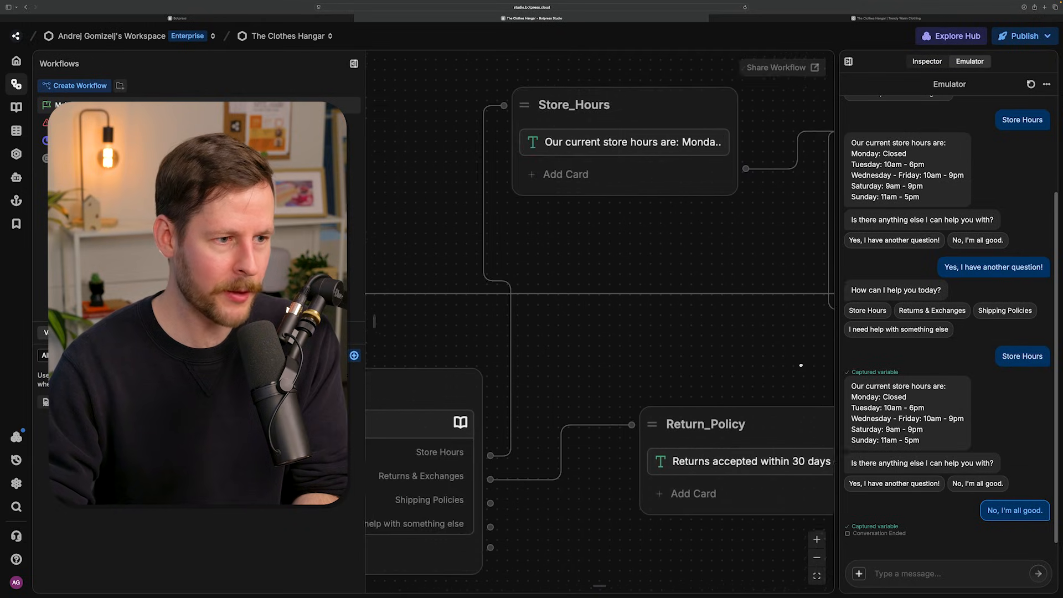
left_click_drag(561, 358, 741, 309)
left_click_drag(541, 282, 543, 197)
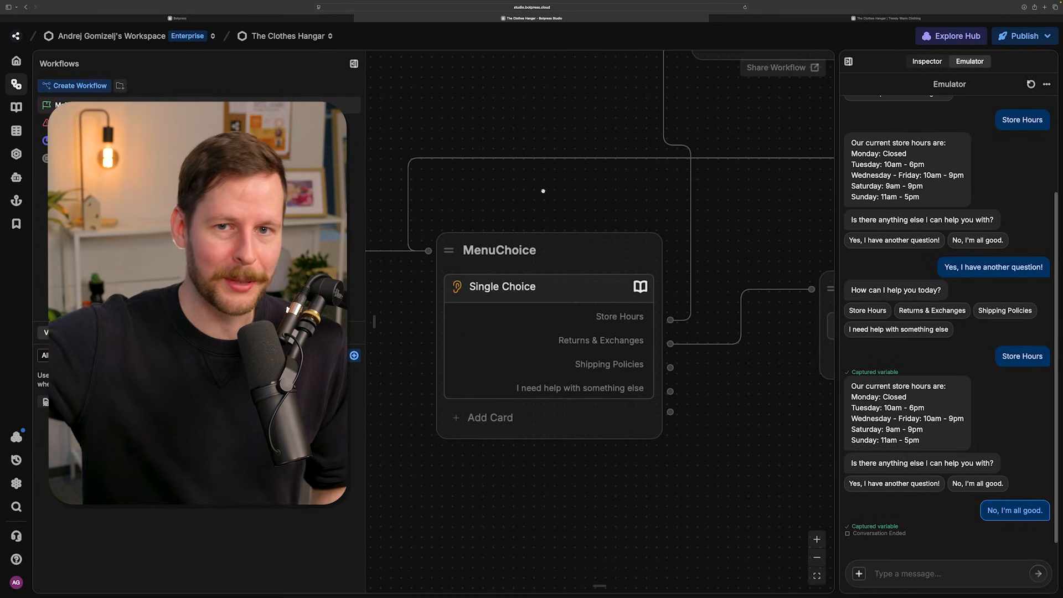
- Create a standard node below Return_Policy connected to MenuChoice's Shipping Policies choice
scroll(662, 294, "right", 5)
scroll(661, 294, "down", 3)
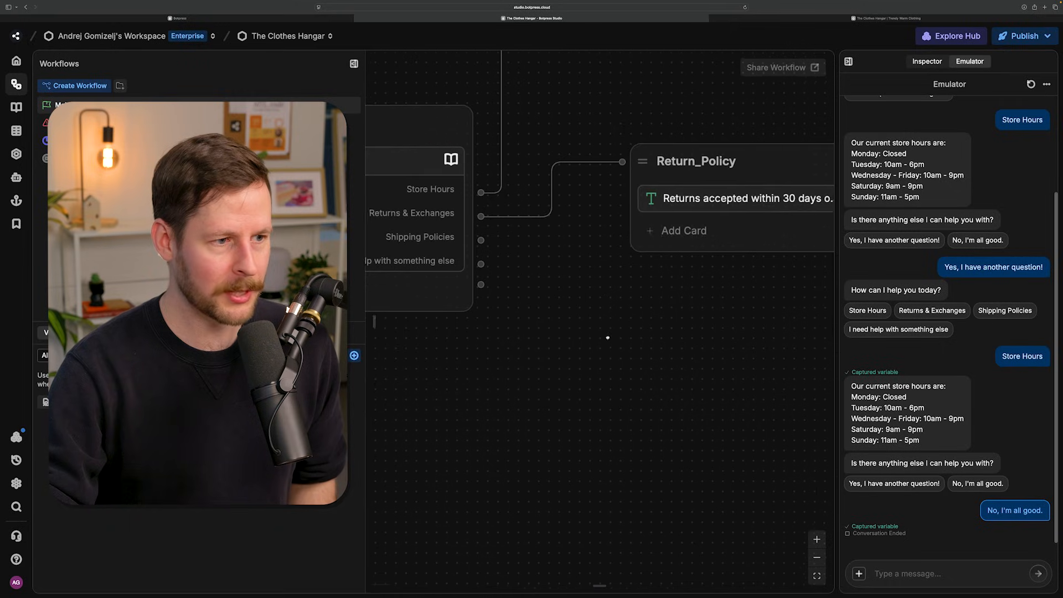
left_click_drag(516, 248, 640, 328)
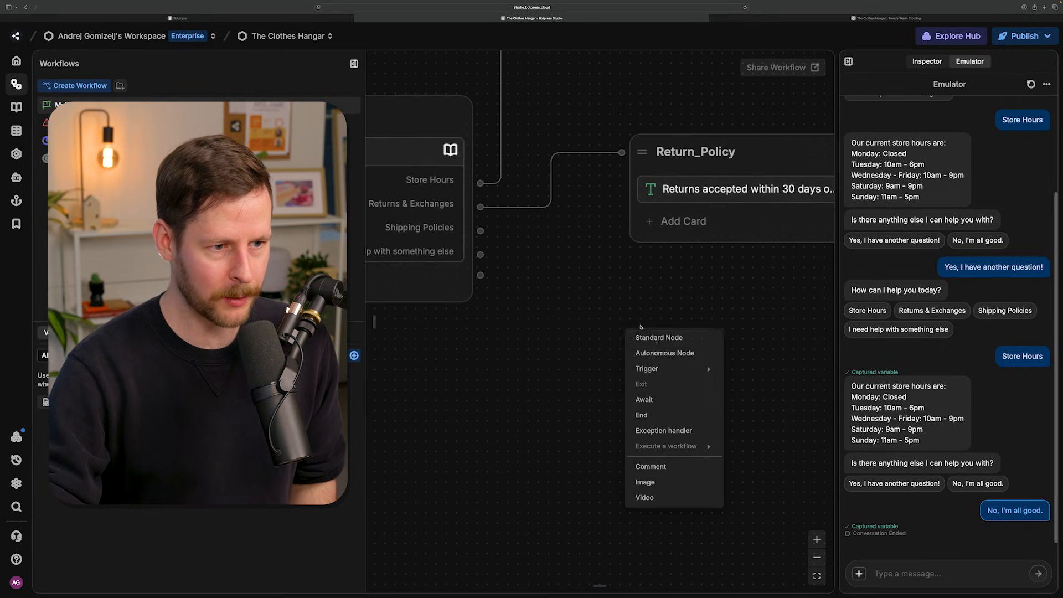
left_click(666, 338)
- Add a text card beginning "Domestic shipping is free on orders greater than $75." to the new node and rename the node ShippingPolicies
scroll(566, 349, "right", 2)
scroll(566, 349, "down", 1)
left_click(581, 335)
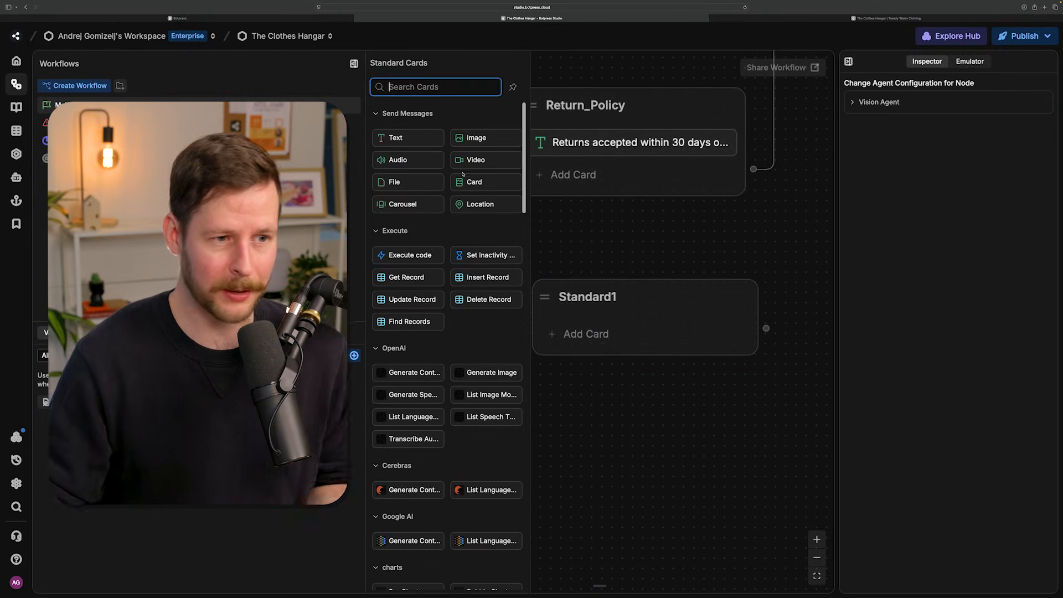
left_click_drag(399, 138, 642, 329)
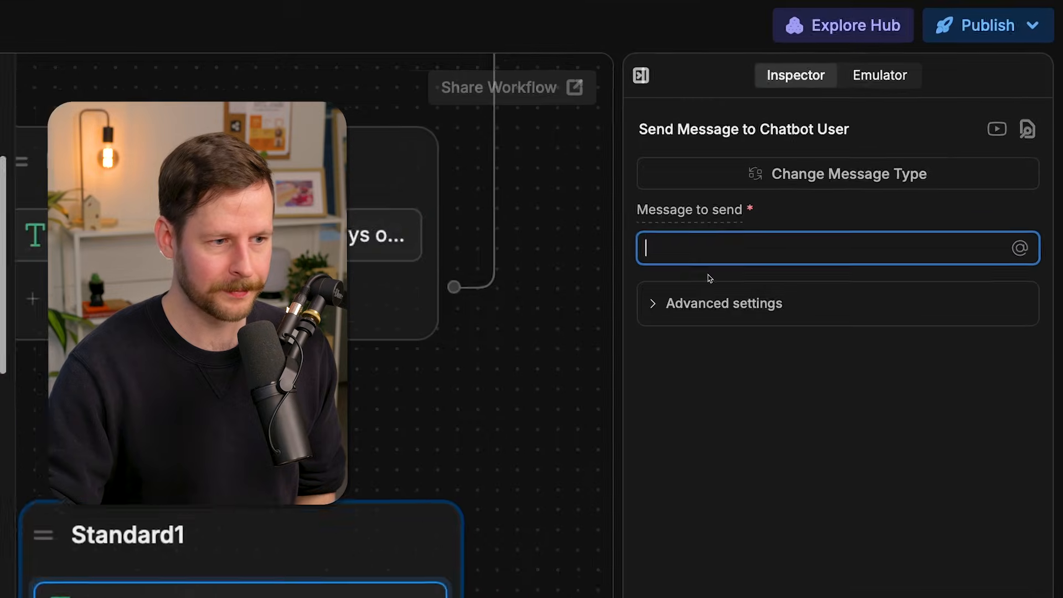
type("Domestic shipping is free on orders greater than $75. We provide international shipping to over 50 countries. For further details, see the shipping options on checkout.")
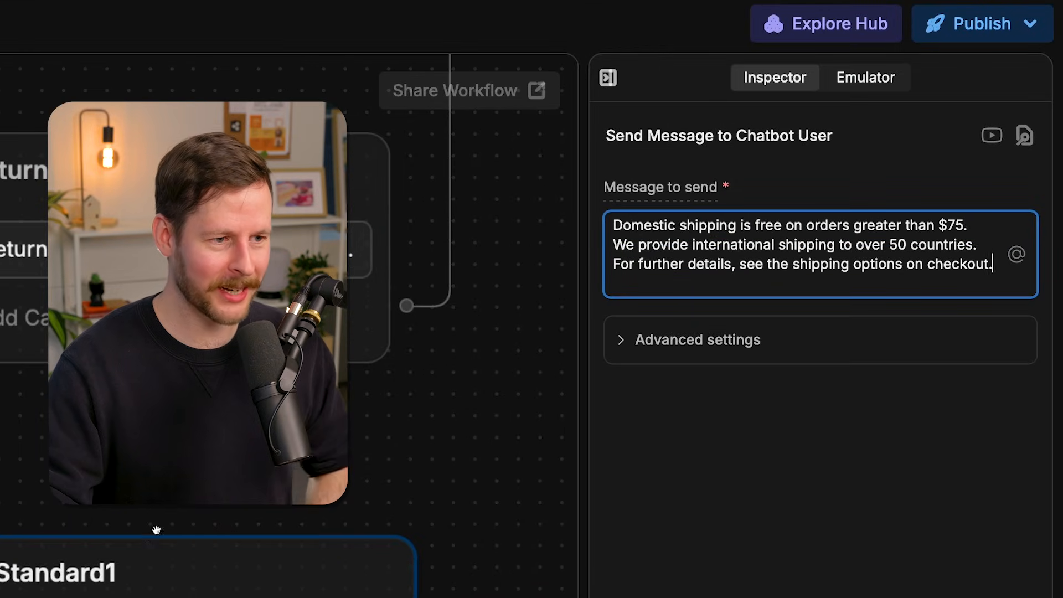
left_click(142, 572)
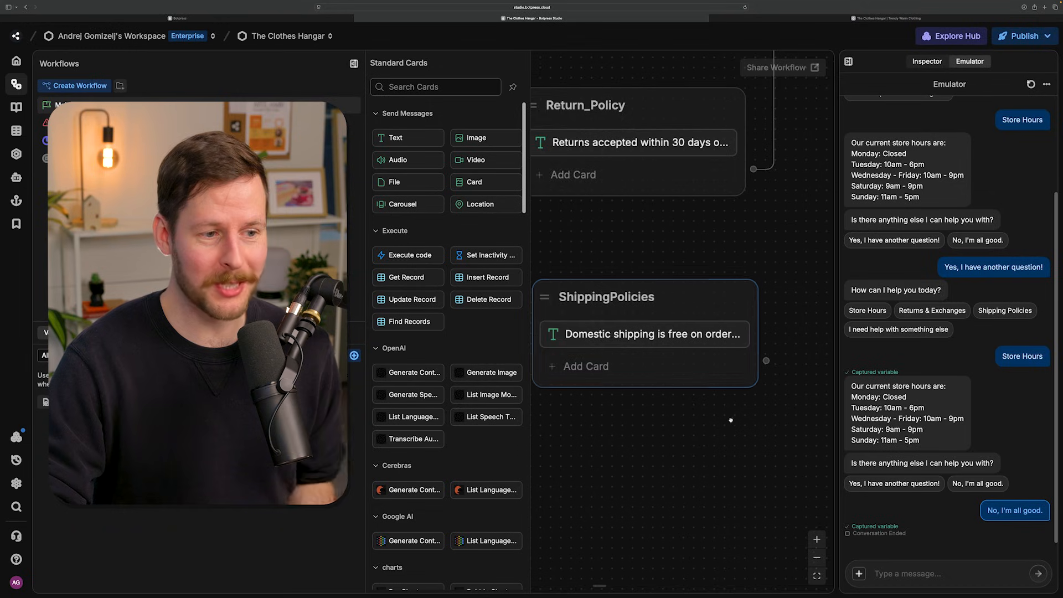
- Connect ShippingPolicies to AnotherQuestion and stack the three response nodes closer together
scroll(686, 387, "down", 3)
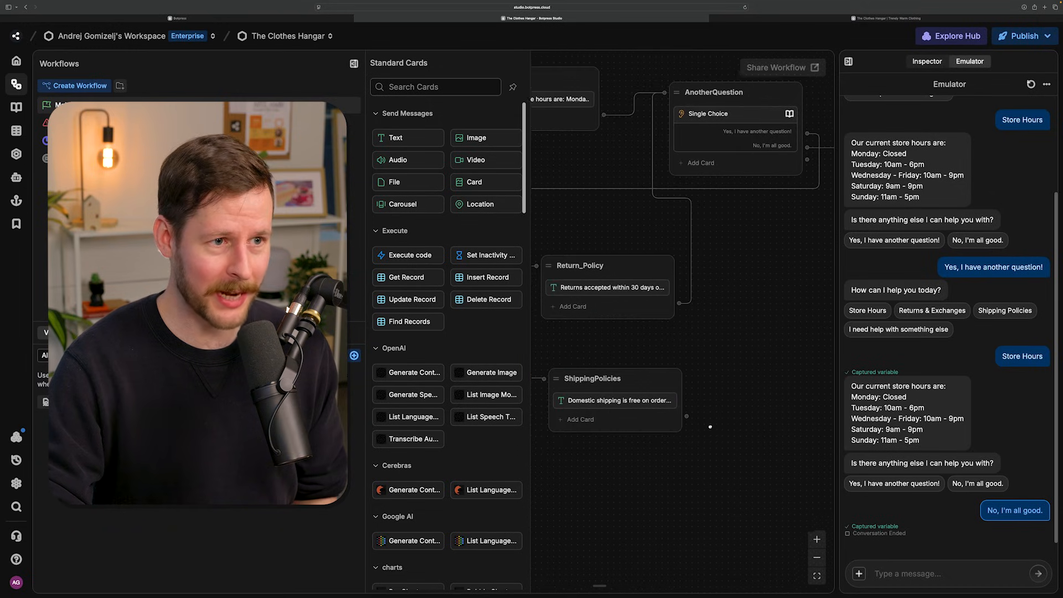
left_click_drag(670, 427, 672, 132)
left_click_drag(764, 315, 725, 327)
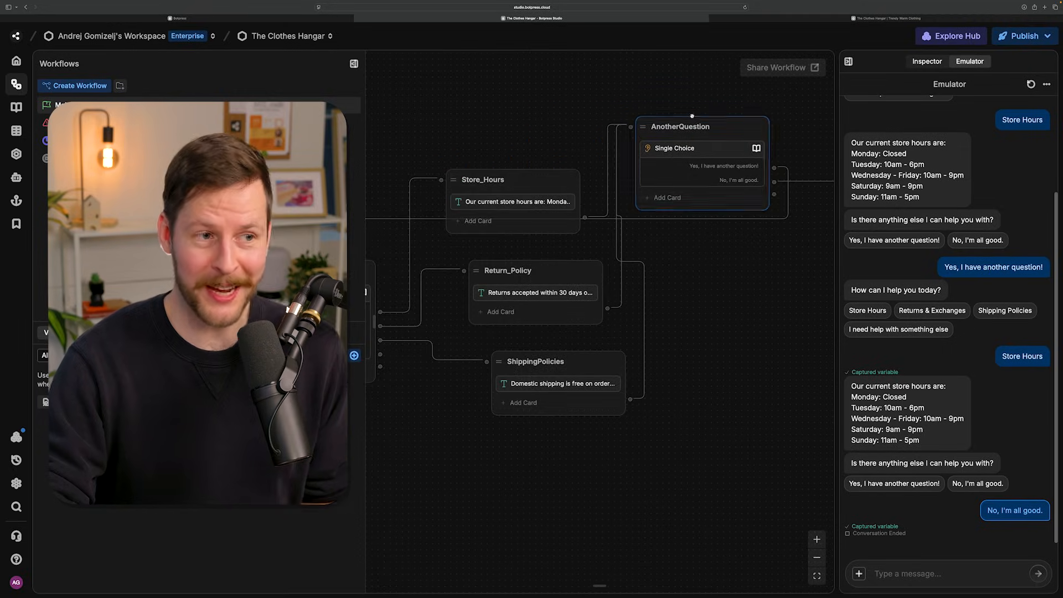
- Move AnotherQuestion down beside the response nodes and raise the End node level with it
left_click_drag(691, 116, 731, 185)
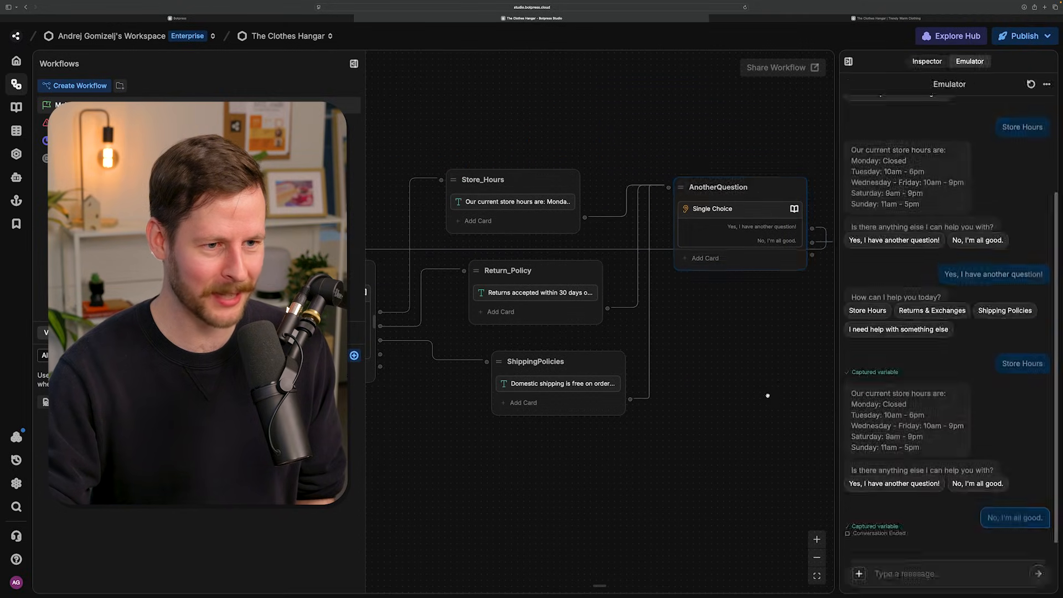
scroll(751, 295, "right", 3)
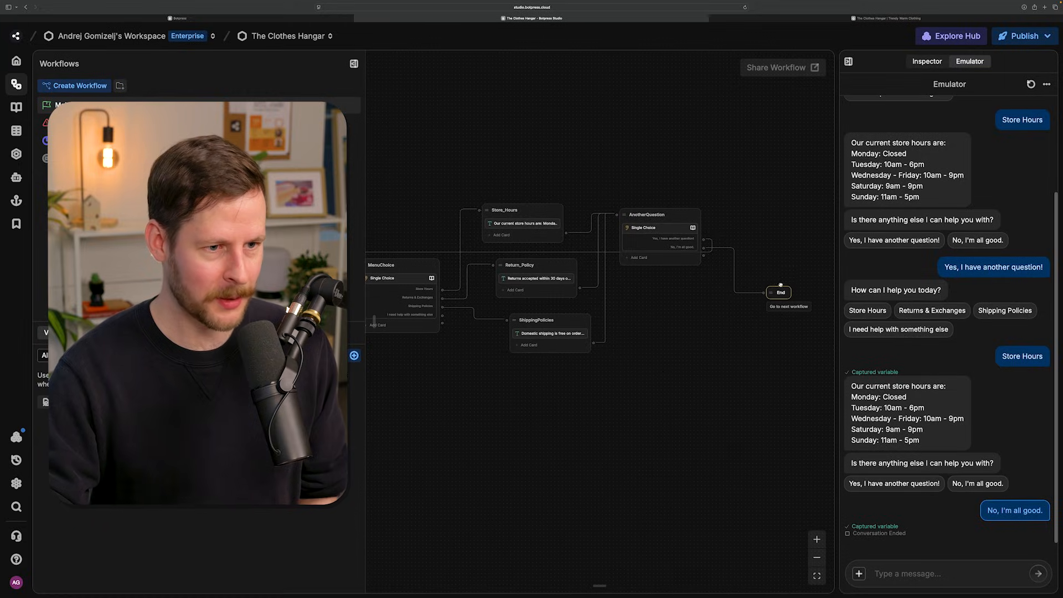
left_click_drag(780, 283, 780, 236)
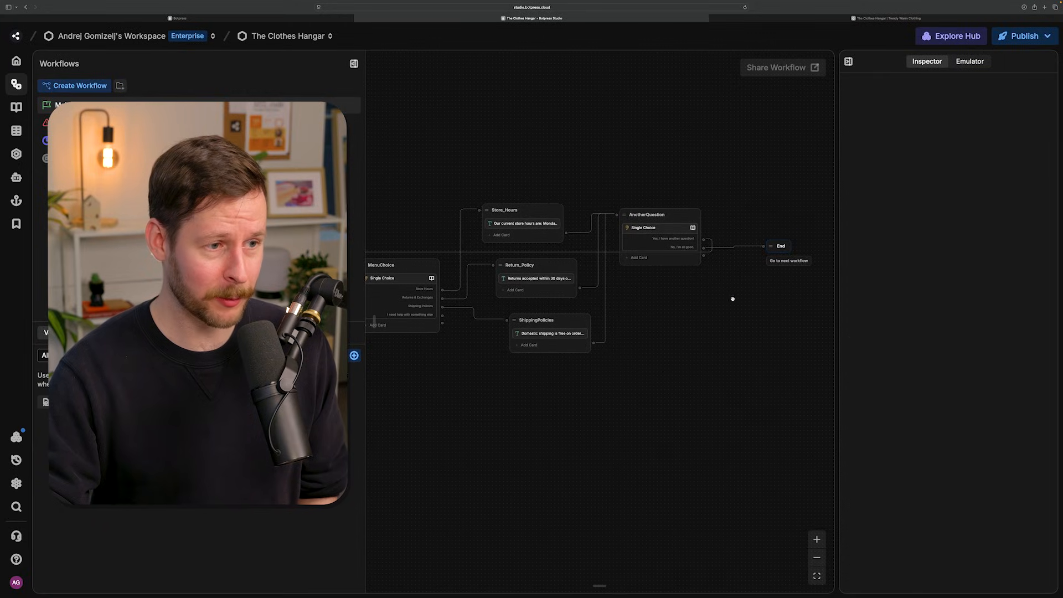
- Review the whole workflow from Start through Greeter, MenuChoice, and the response nodes to AnotherQuestion and End
scroll(742, 332, "left", 3)
scroll(749, 350, "left", 10)
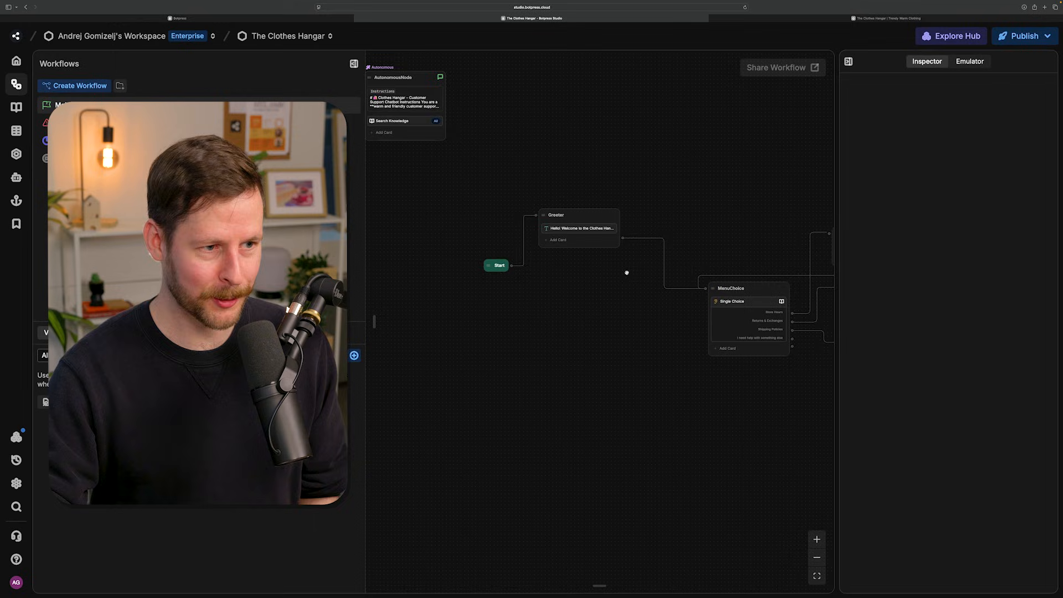
scroll(637, 354, "right", 5)
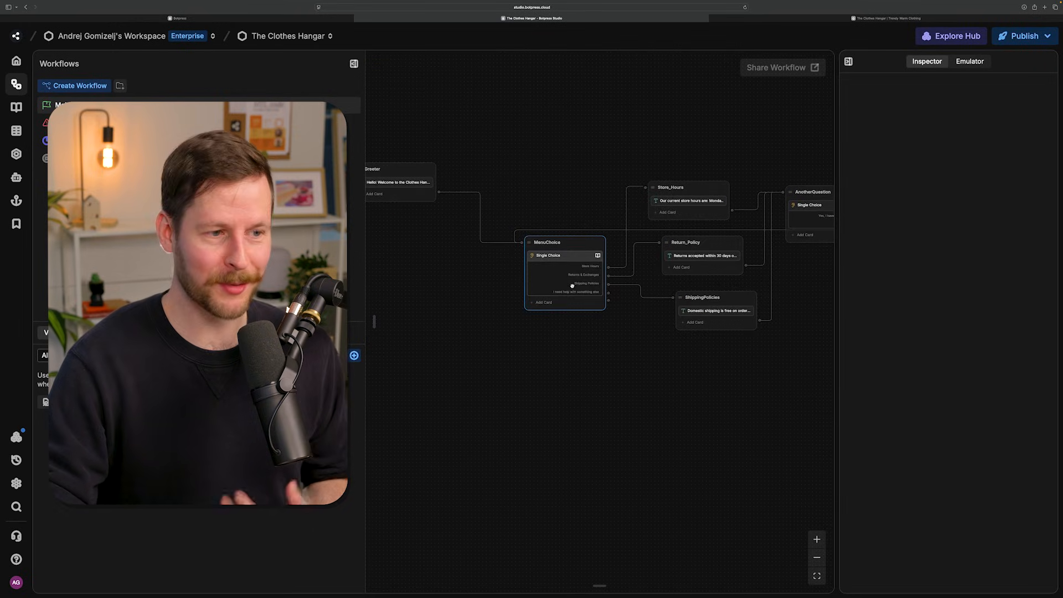
scroll(525, 429, "right", 3)
scroll(525, 429, "right", 2)
scroll(531, 392, "up", 2)
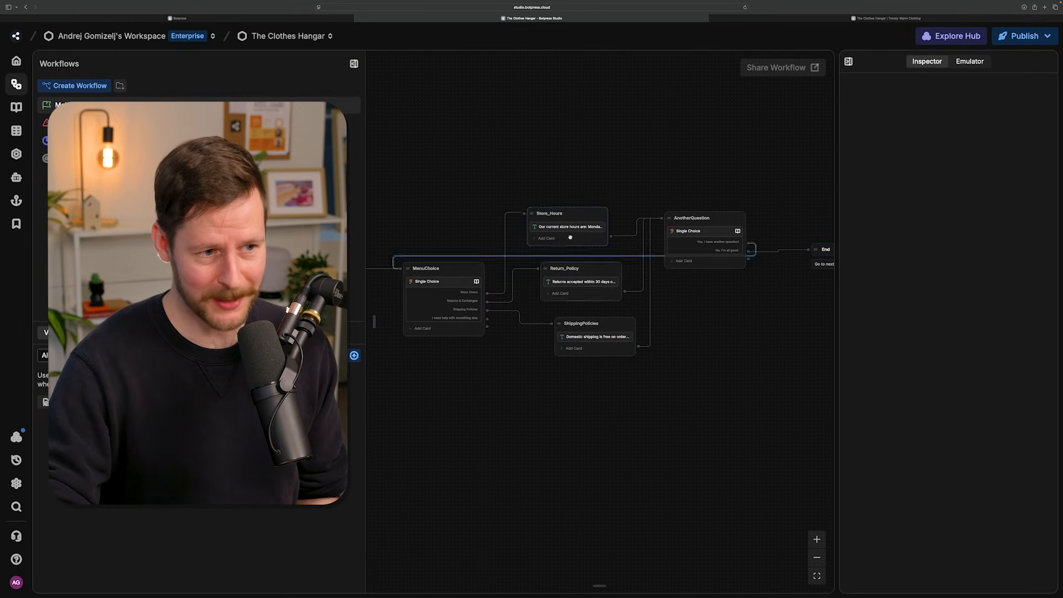
scroll(678, 387, "right", 3)
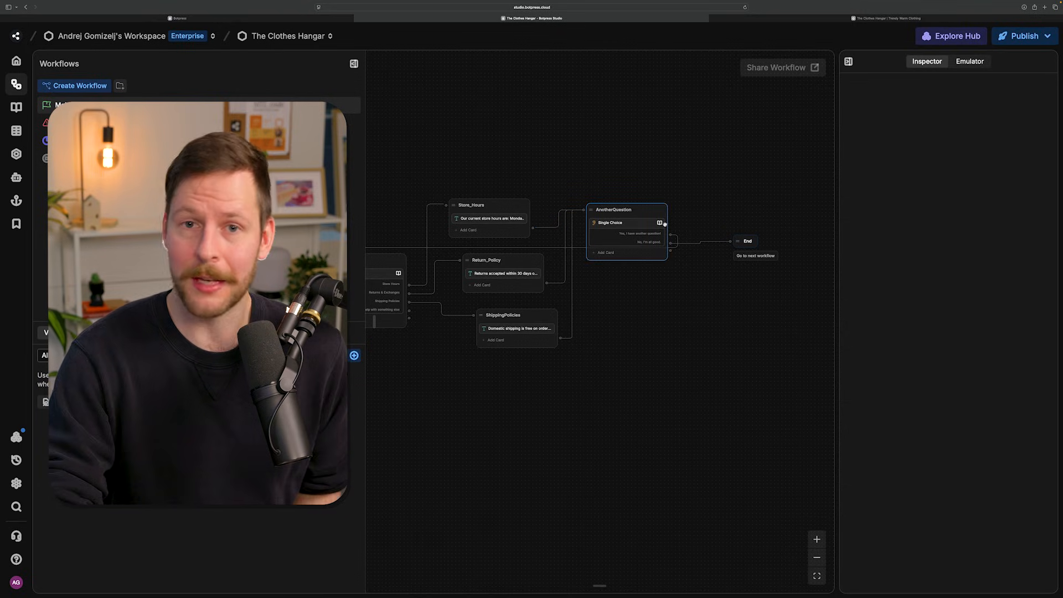
- Connect the MenuChoice option "I need help with something else" to a new standard node below the response nodes
scroll(597, 368, "left", 3)
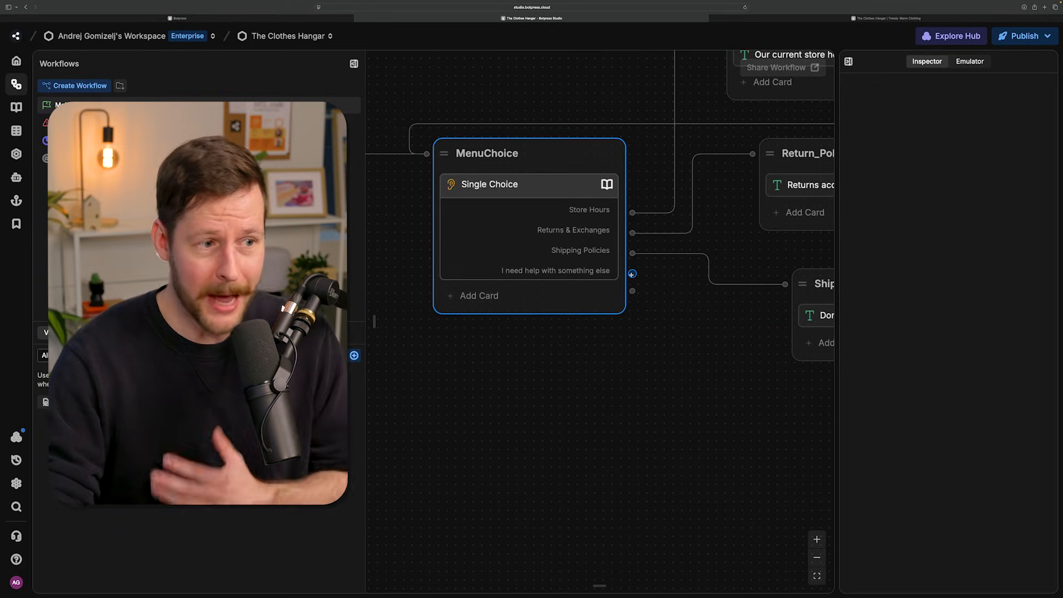
left_click_drag(631, 273, 651, 462)
left_click(657, 463)
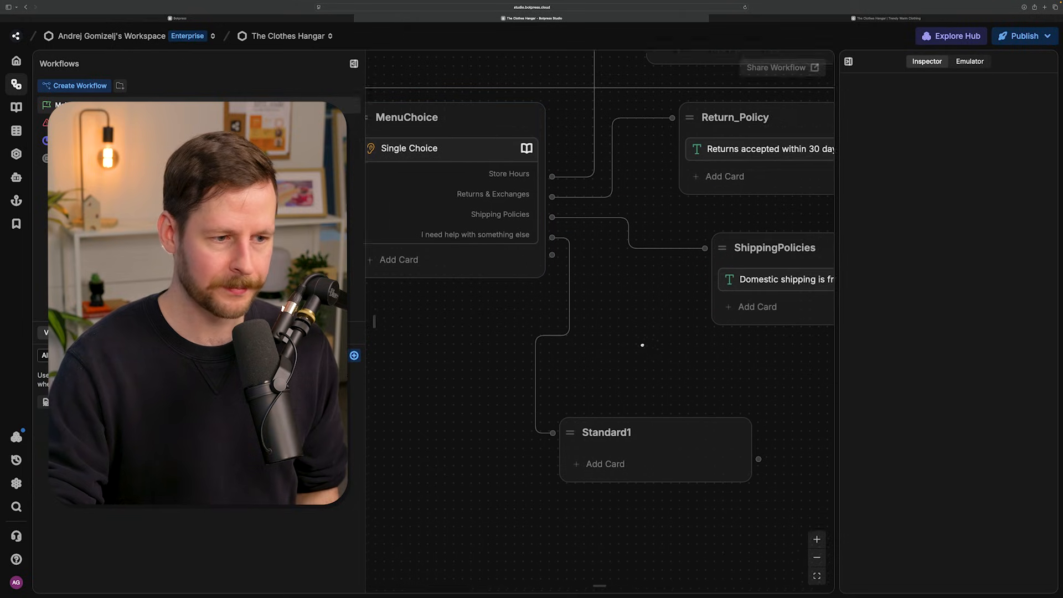
left_click_drag(679, 360, 572, 280)
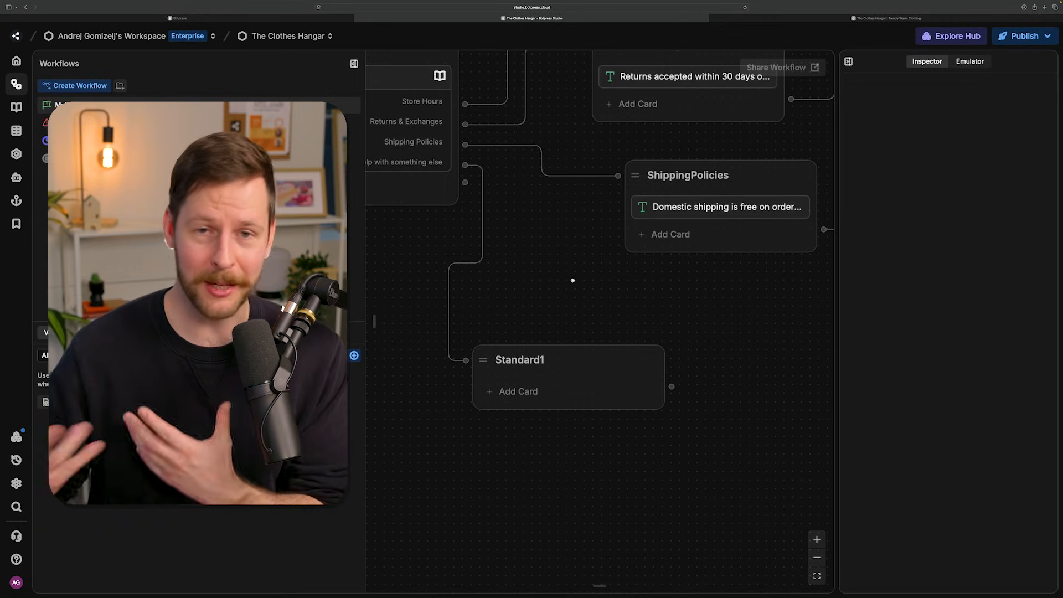
left_click_drag(571, 278, 609, 235)
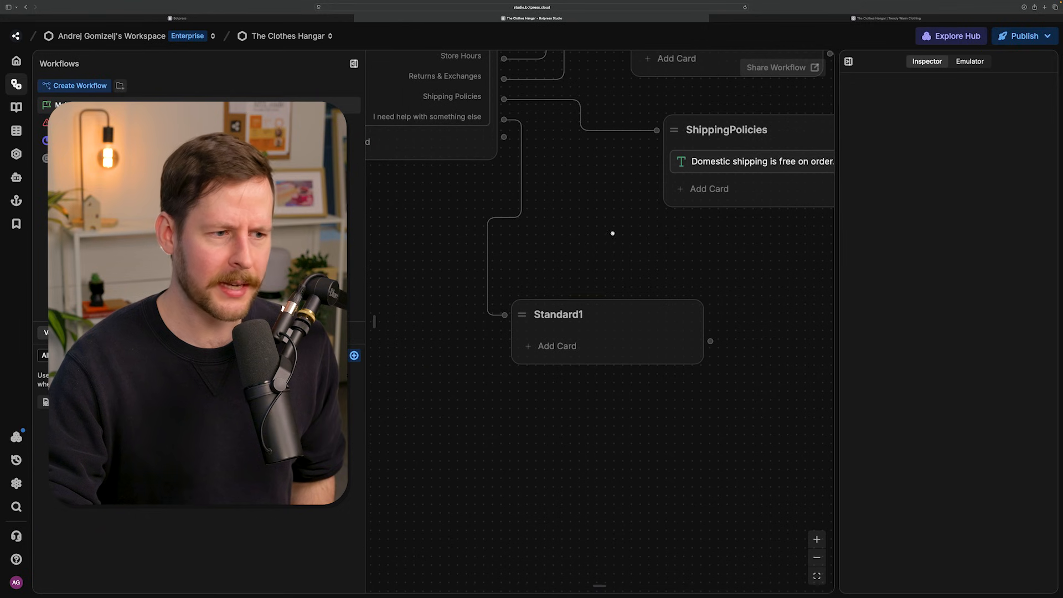
- Add a text card to the new node with the message beginning "Apologies if I can not currently answer your question."
left_click(565, 344)
left_click_drag(396, 138, 602, 347)
type("Apologies if I can not currently answer your question. If you could kindly leave your question and email address, a human from The Clothes Hangar will get back to you shortly.")
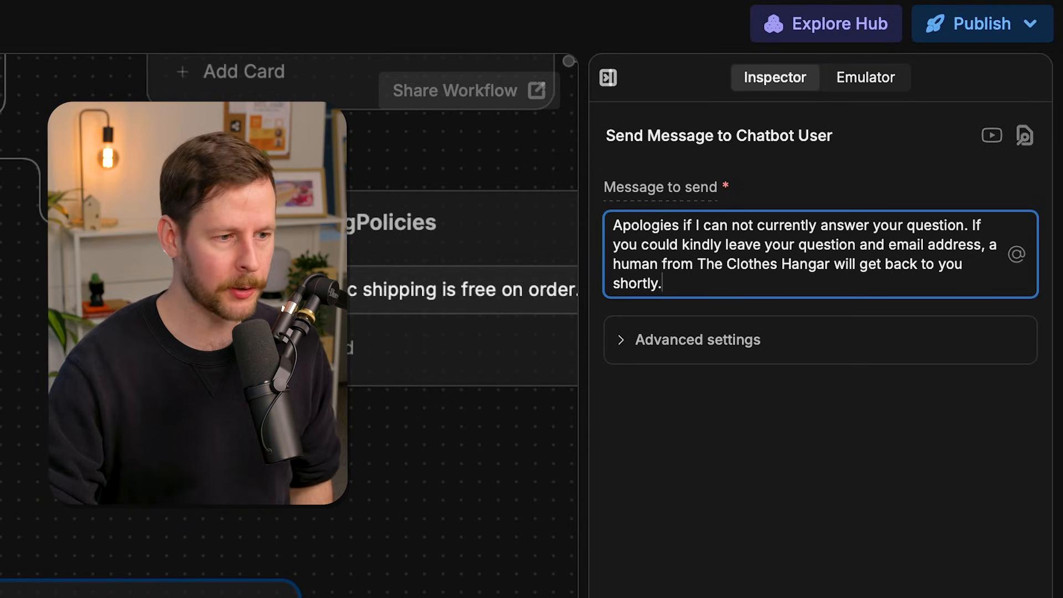
- Add a Raw Input capture card below the apology message in the new node
left_click_drag(660, 457, 702, 440)
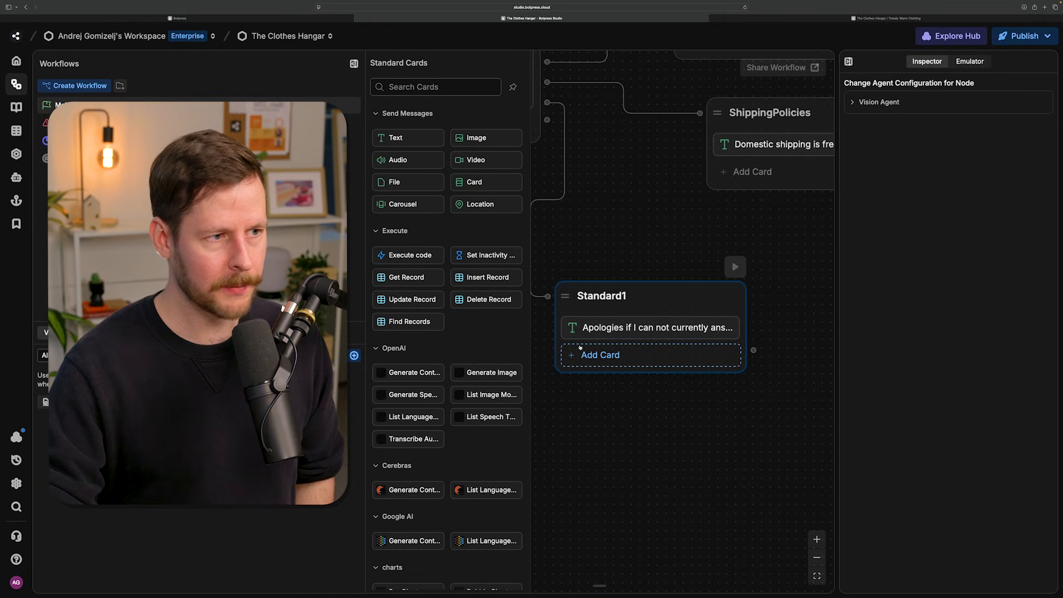
scroll(438, 233, "down", 10)
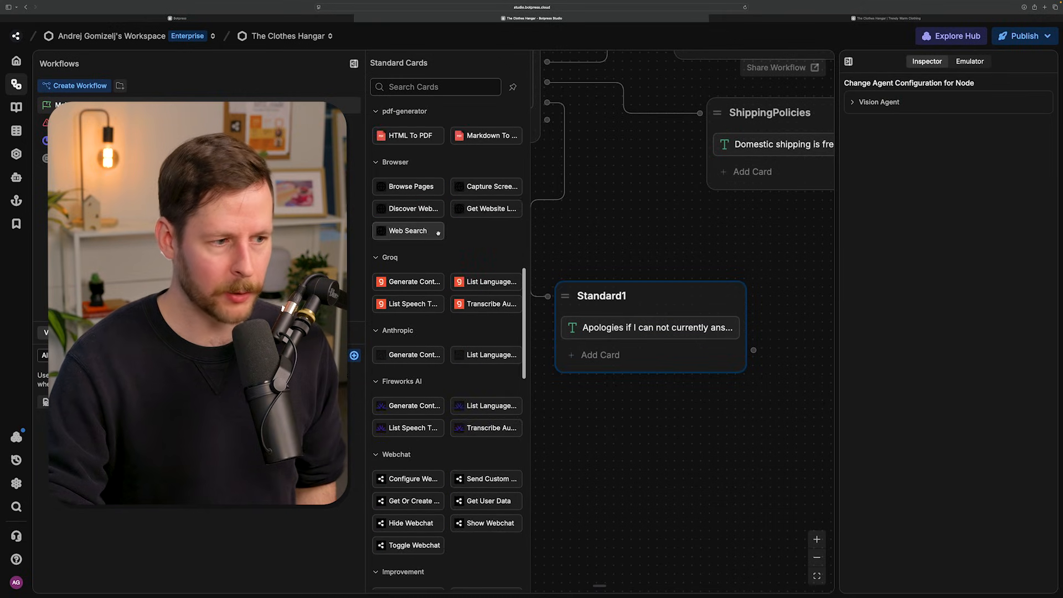
scroll(437, 233, "down", 15)
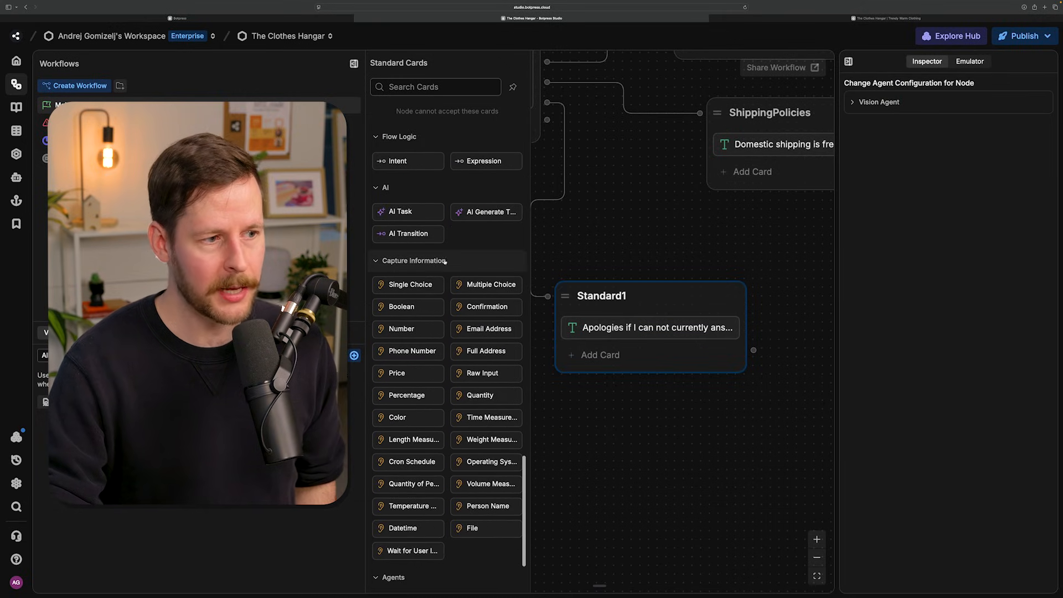
scroll(444, 261, "down", 1)
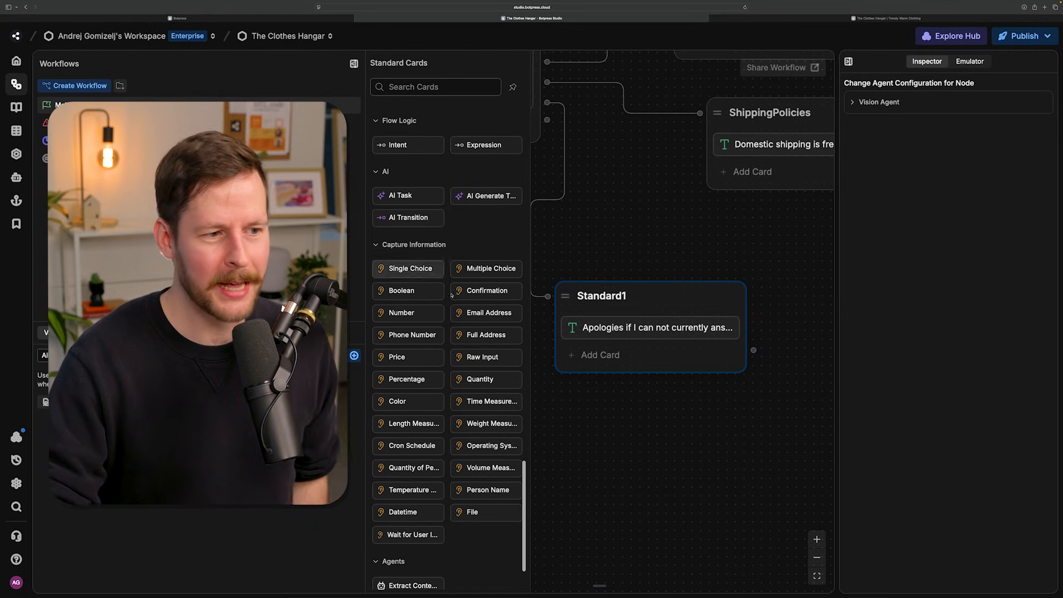
mouse_move(468, 357)
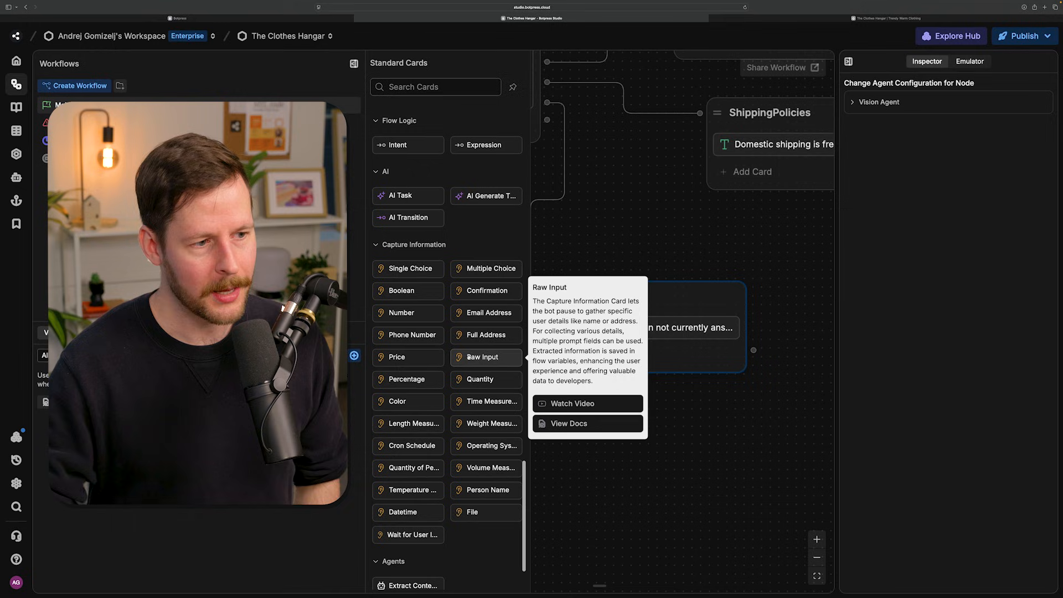
left_click_drag(468, 357, 606, 354)
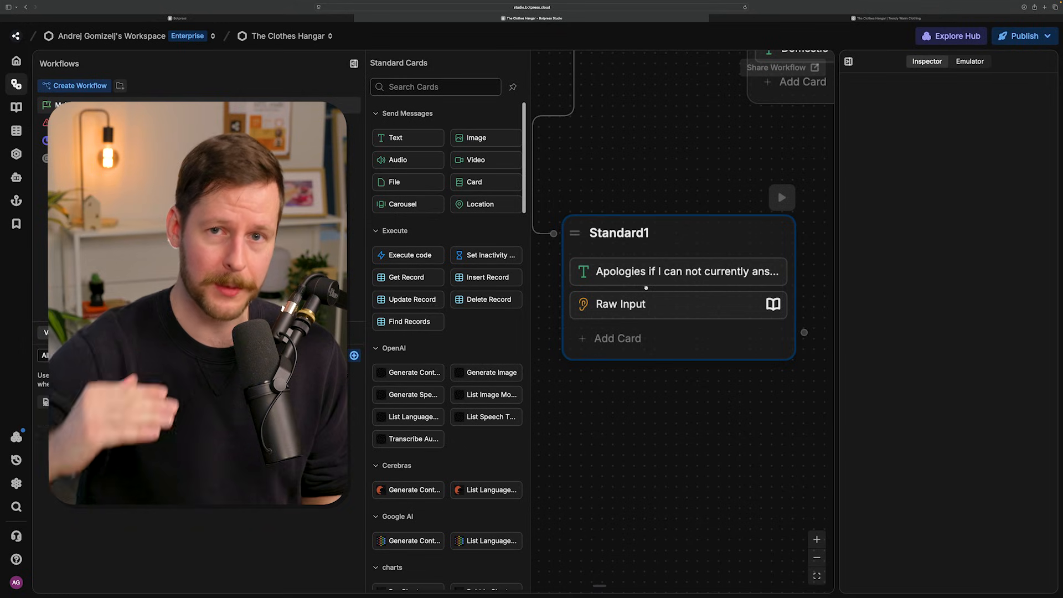
- Add a text card reading "Hello world!" below the welcome message in the Greeter node
left_click_drag(598, 413, 656, 453)
scroll(655, 453, "down", 5)
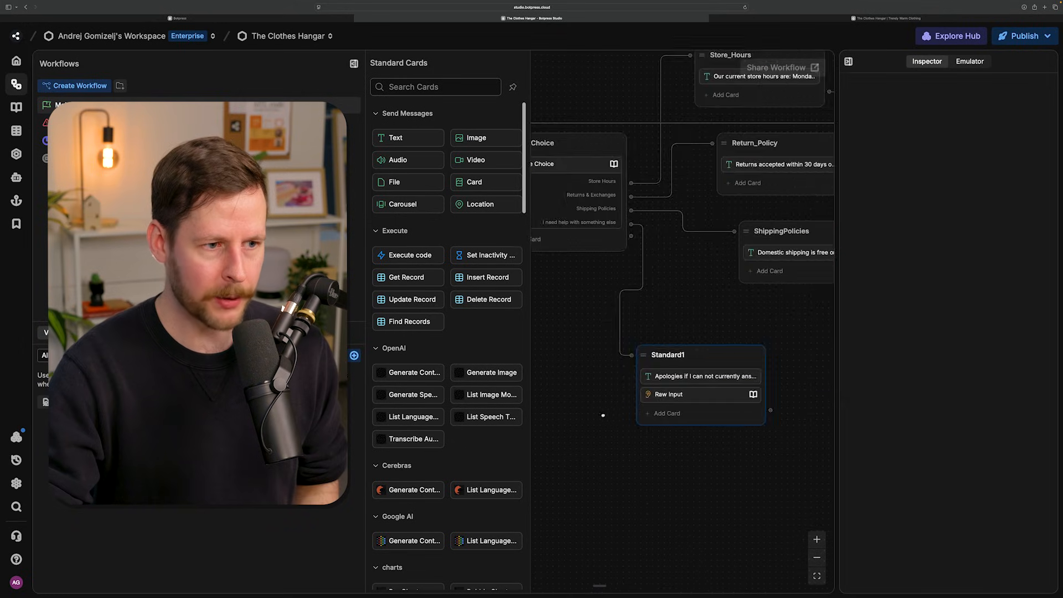
left_click_drag(553, 377, 710, 427)
left_click_drag(553, 343, 728, 416)
scroll(712, 462, "up", 5)
left_click_drag(672, 381, 697, 487)
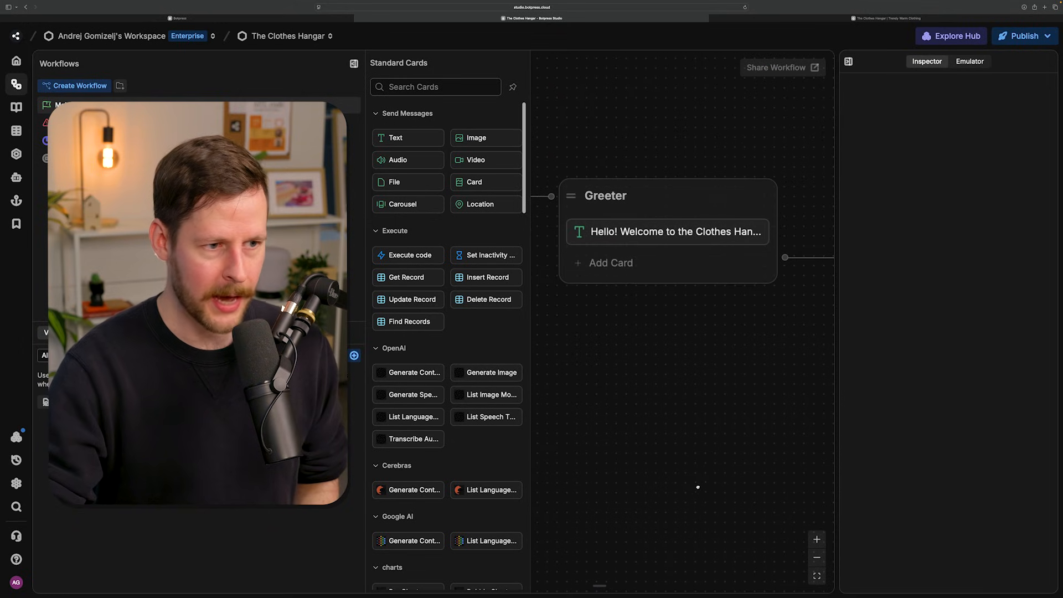
left_click(620, 281)
left_click_drag(417, 138, 662, 260)
type("Hello world!")
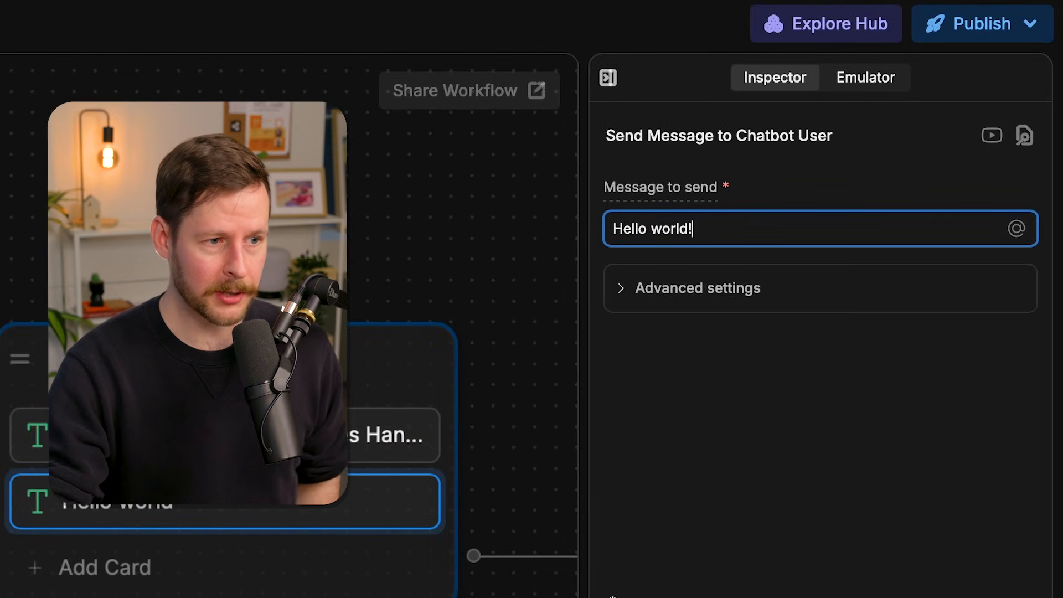
- Test the Greeter in the emulator by restarting the conversation and sending "hey"
scroll(658, 421, "down", 3)
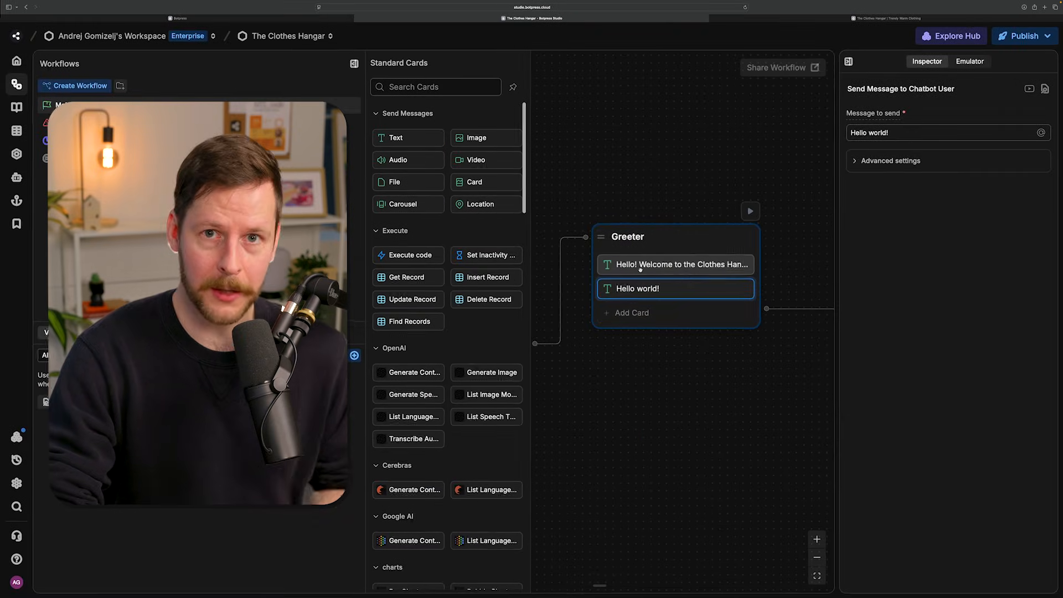
left_click(969, 61)
left_click(1029, 86)
type("hey")
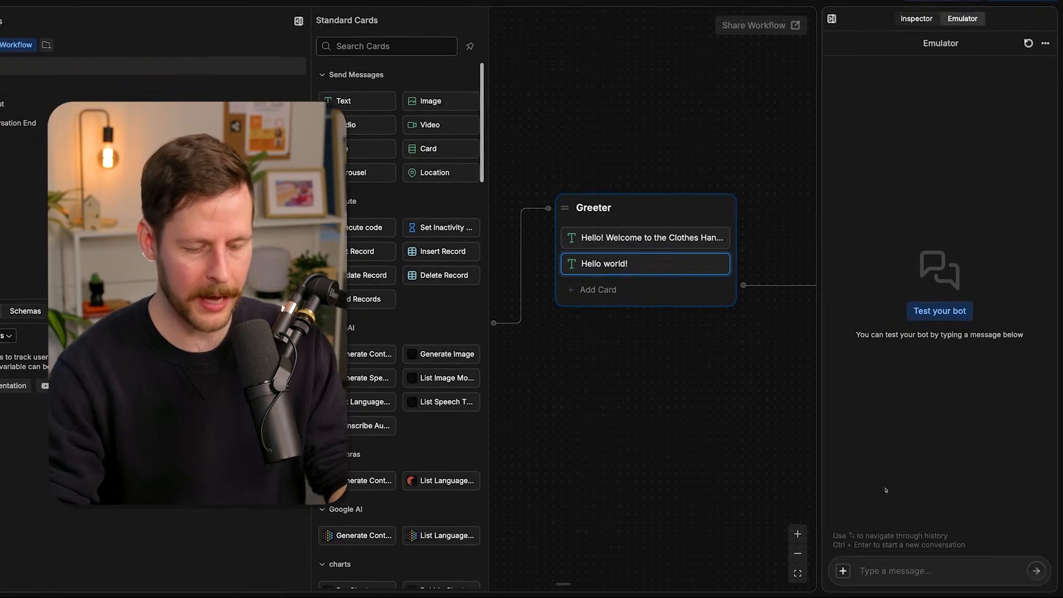
key("Return")
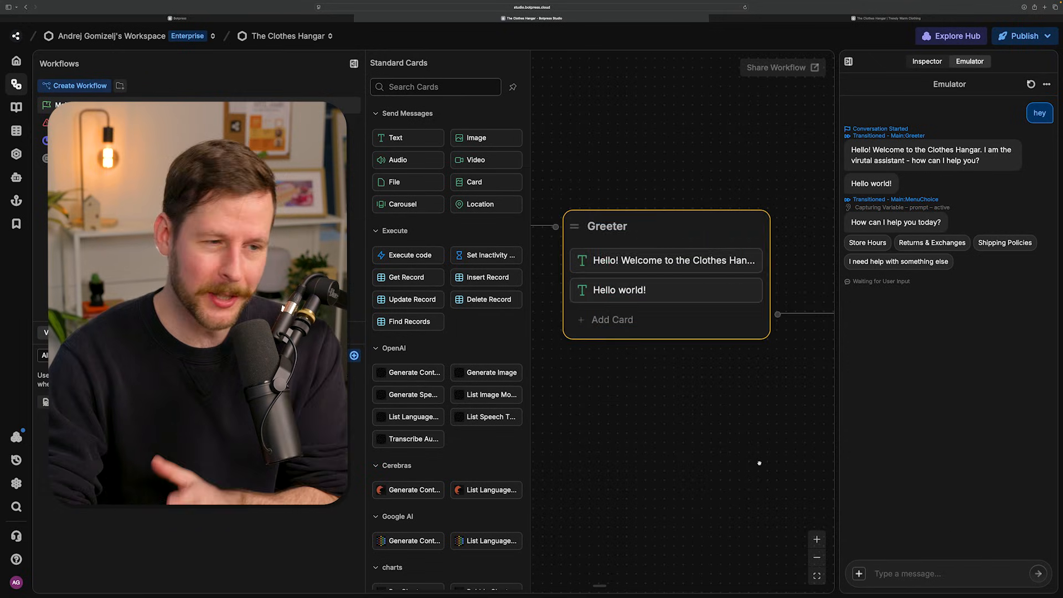
- Delete the "Hello world!" text card from the Greeter node
left_click(742, 447)
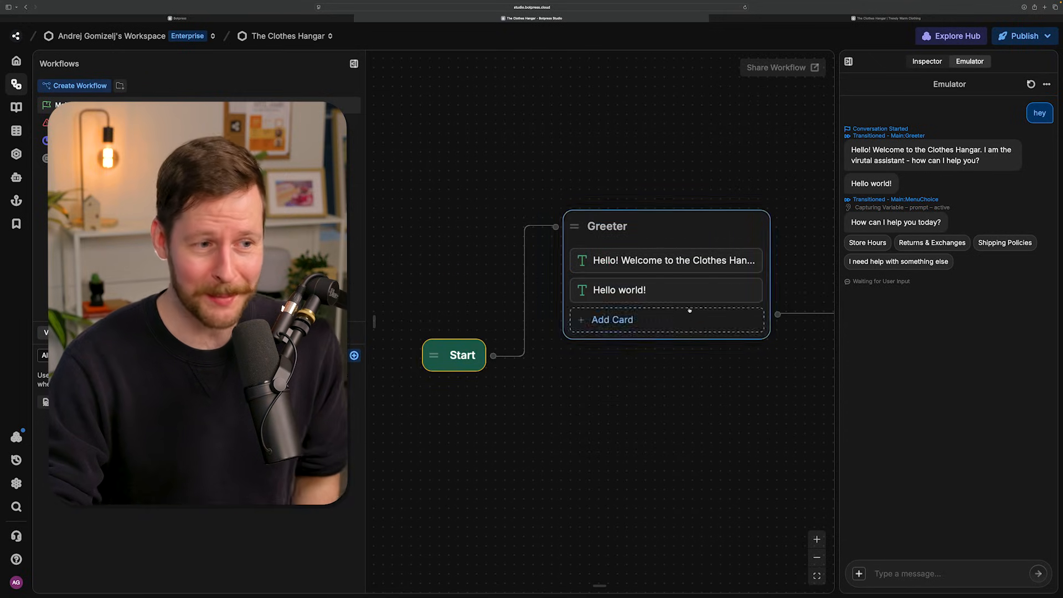
right_click(678, 291)
left_click(703, 321)
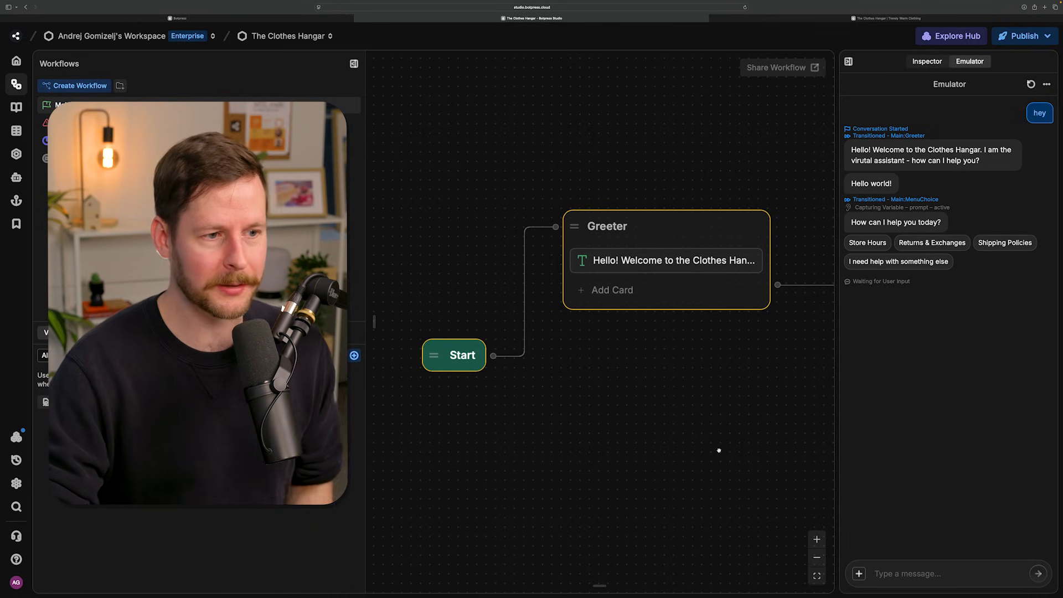
- Move the welcome message card from Greeter to MenuChoice, placing it above the Single Choice card
scroll(719, 451, "down", 5)
left_click_drag(741, 455, 495, 310)
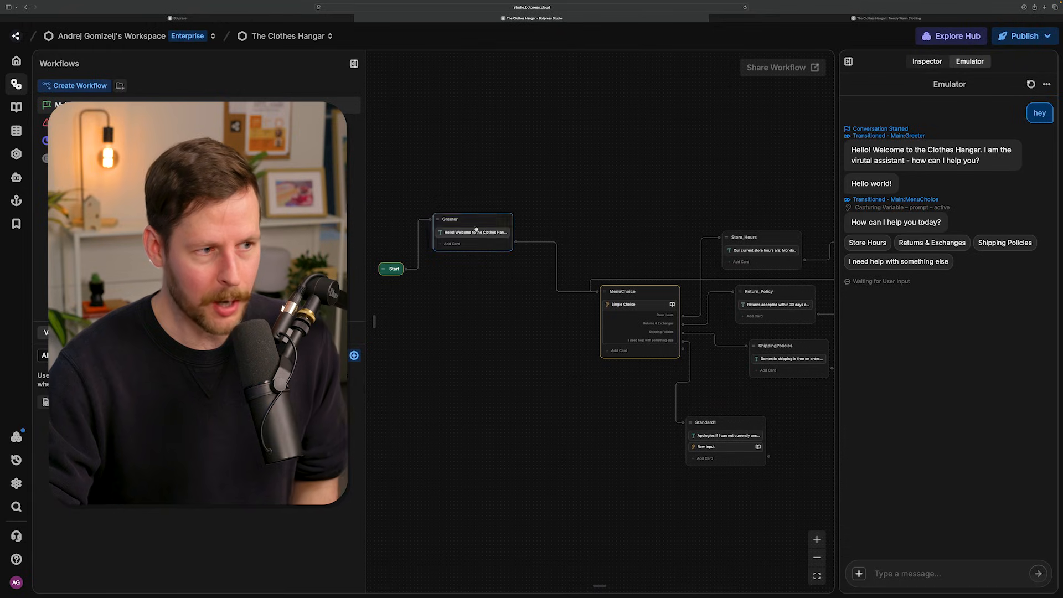
left_click_drag(459, 232, 639, 303)
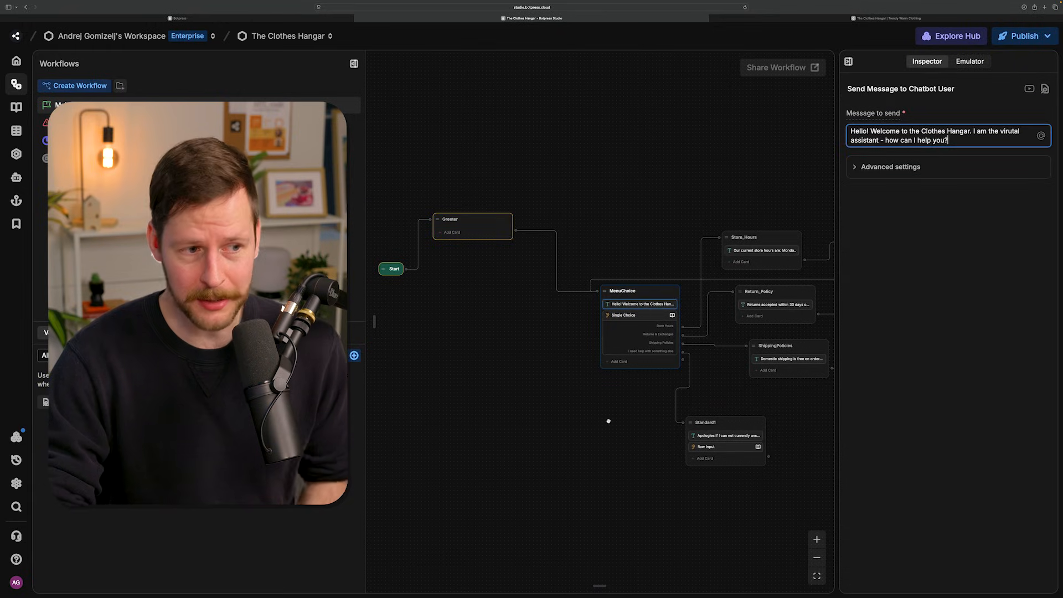
- Test in a fresh emulator conversation: send "hey", choose Store Hours, and answer "Yes, I have another question!"
left_click(969, 61)
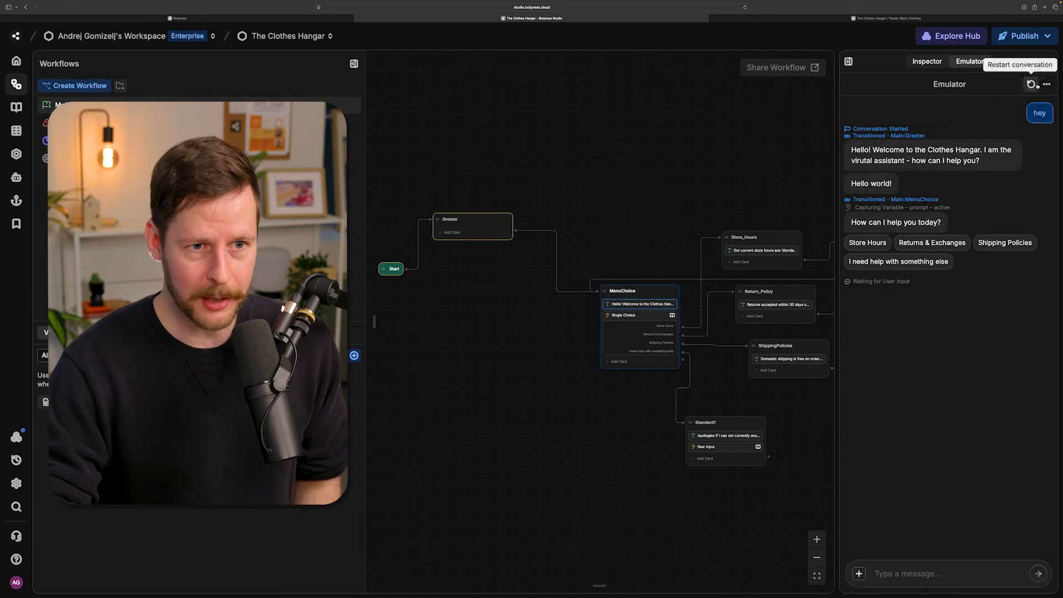
left_click(1031, 84)
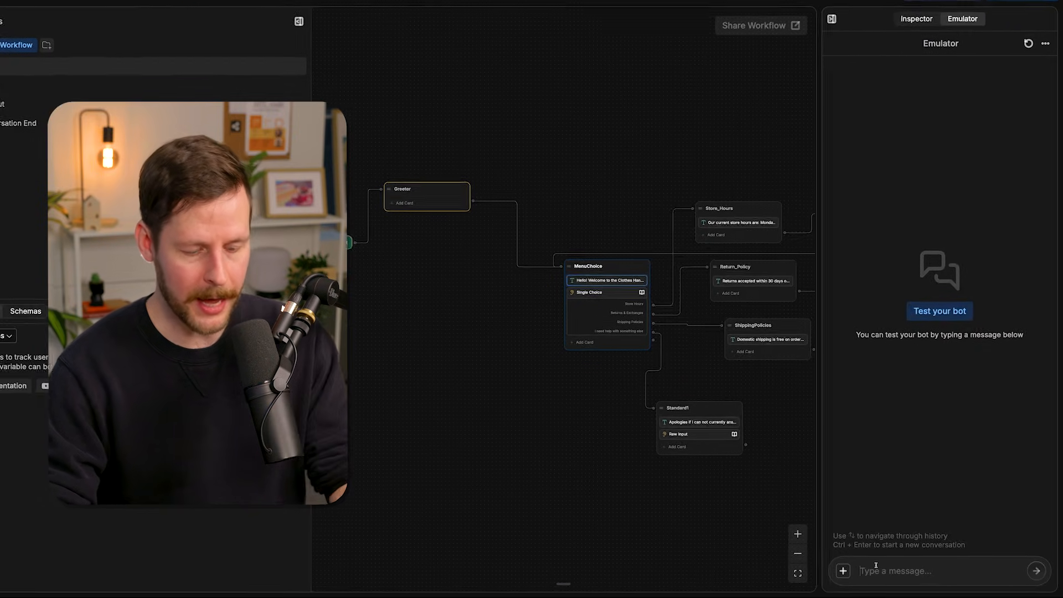
type("hey")
key("Return")
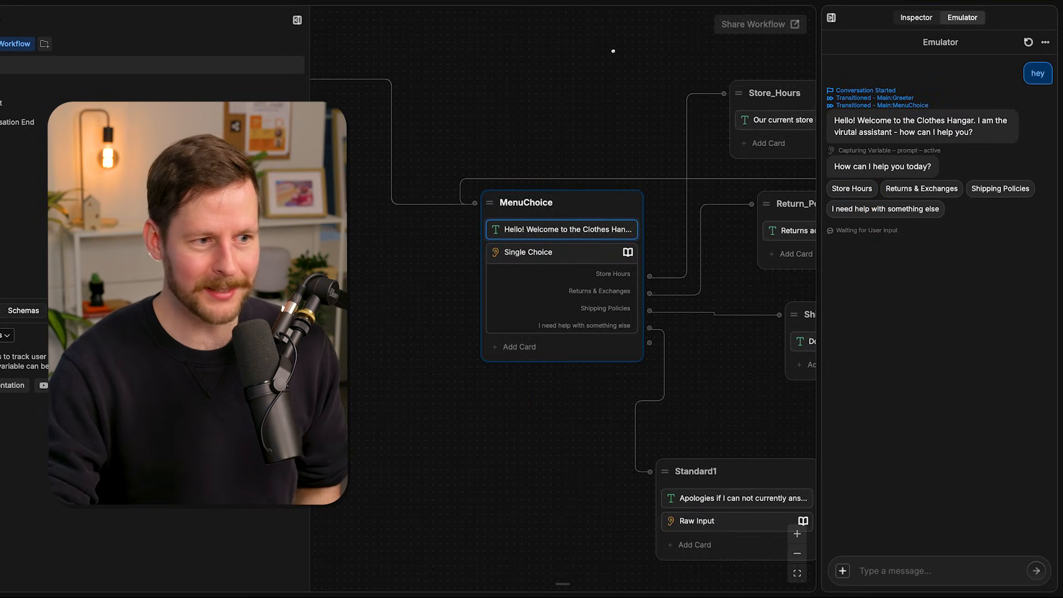
left_click(834, 189)
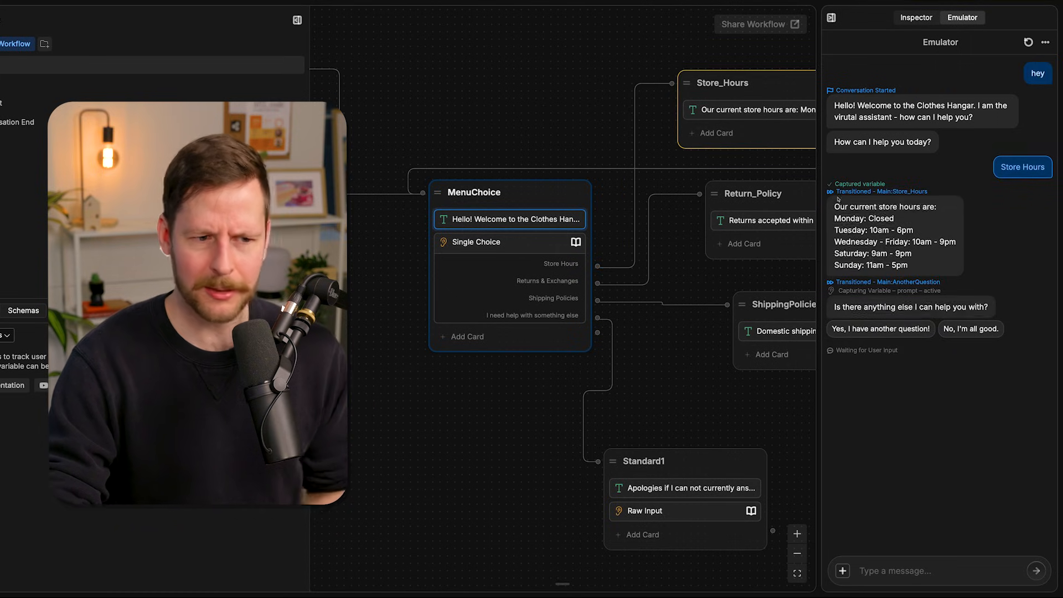
left_click(903, 333)
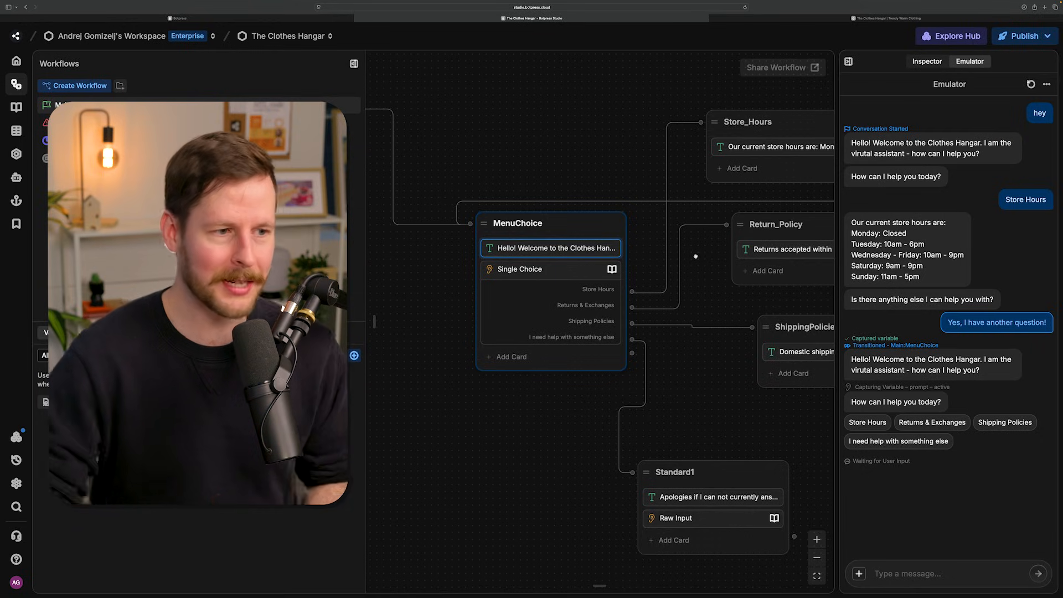
- Move the welcome message card from MenuChoice back into the Greeter node
scroll(559, 157, "down", 2)
left_click_drag(522, 127, 721, 246)
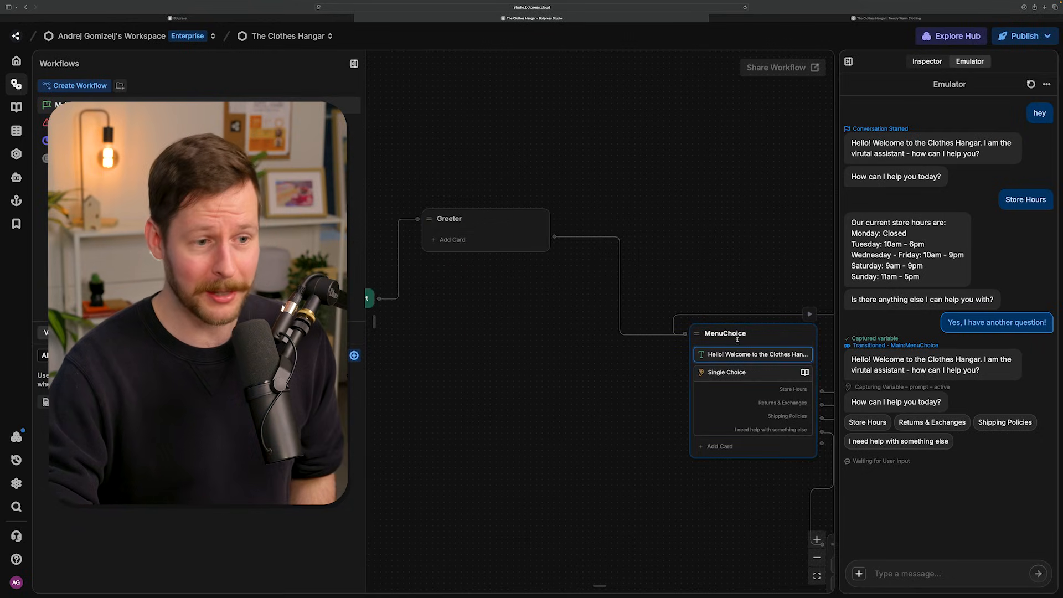
left_click_drag(727, 354, 487, 239)
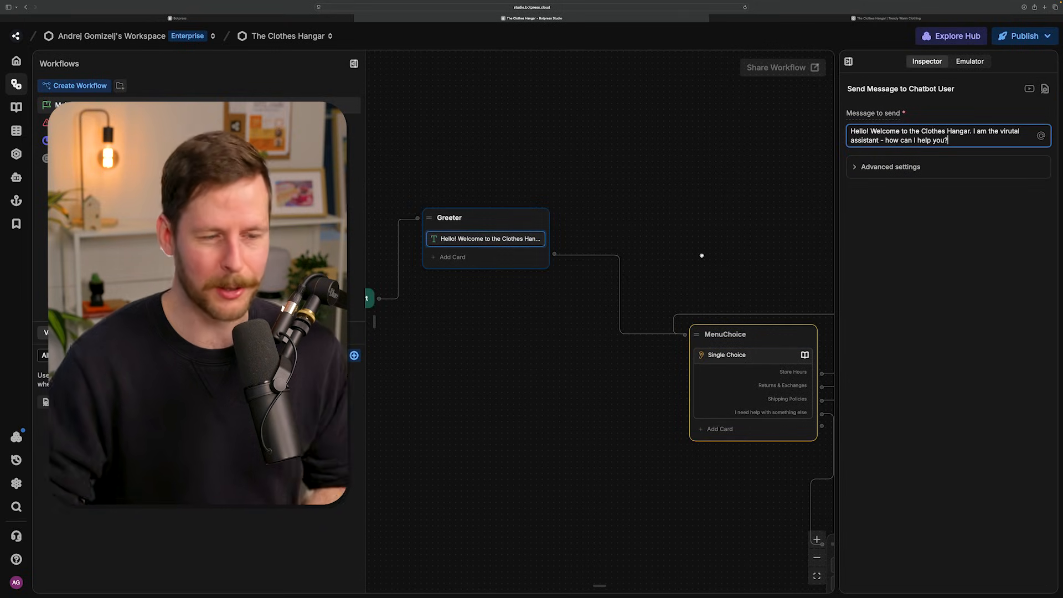
- Set the Raw Input card below the apology message to ask "What is the question you would like to ask?"
left_click_drag(669, 482, 528, 356)
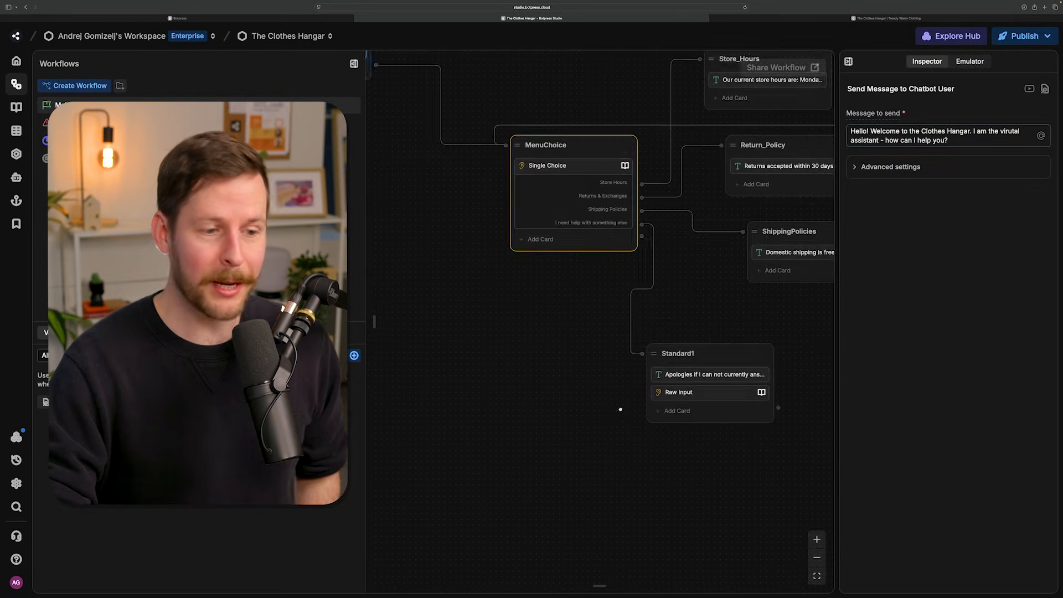
scroll(528, 356, "up", 2)
scroll(528, 356, "right", 3)
left_click(512, 298)
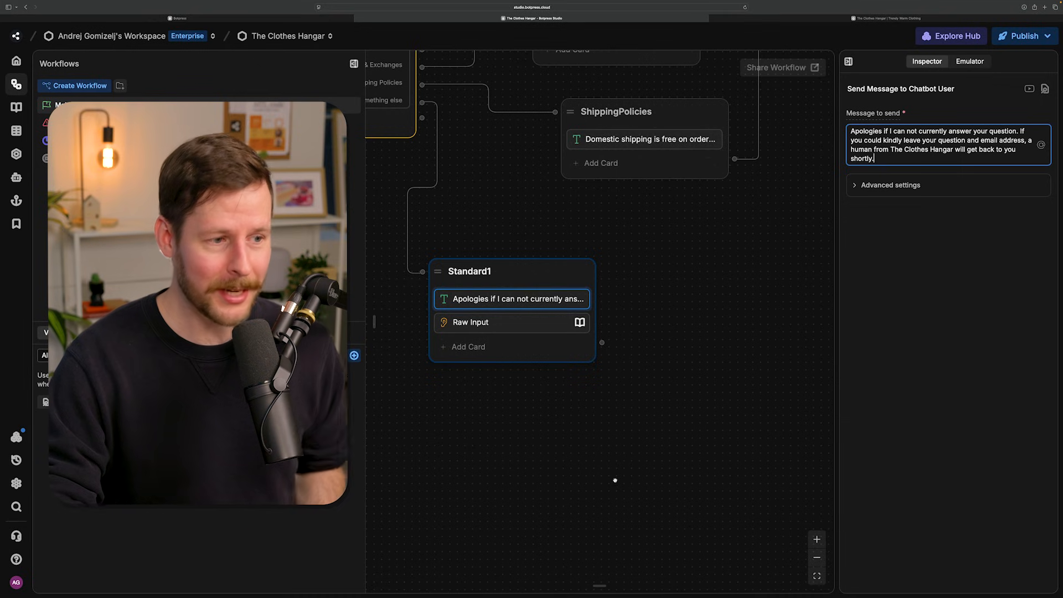
left_click(505, 322)
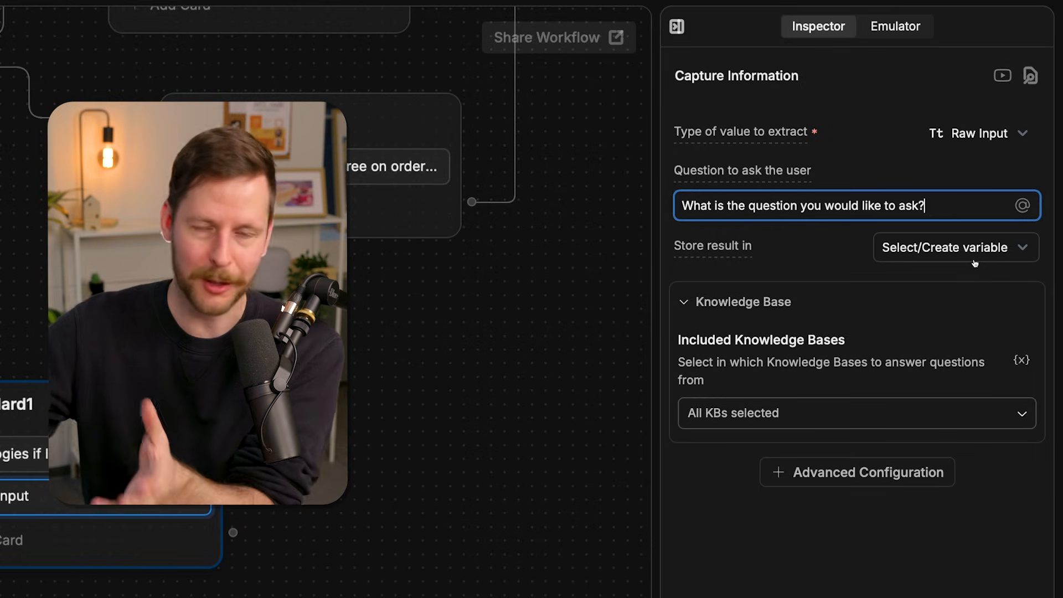
- Store the Raw Input card's result in a new workflow variable named userQuestion
left_click(975, 263)
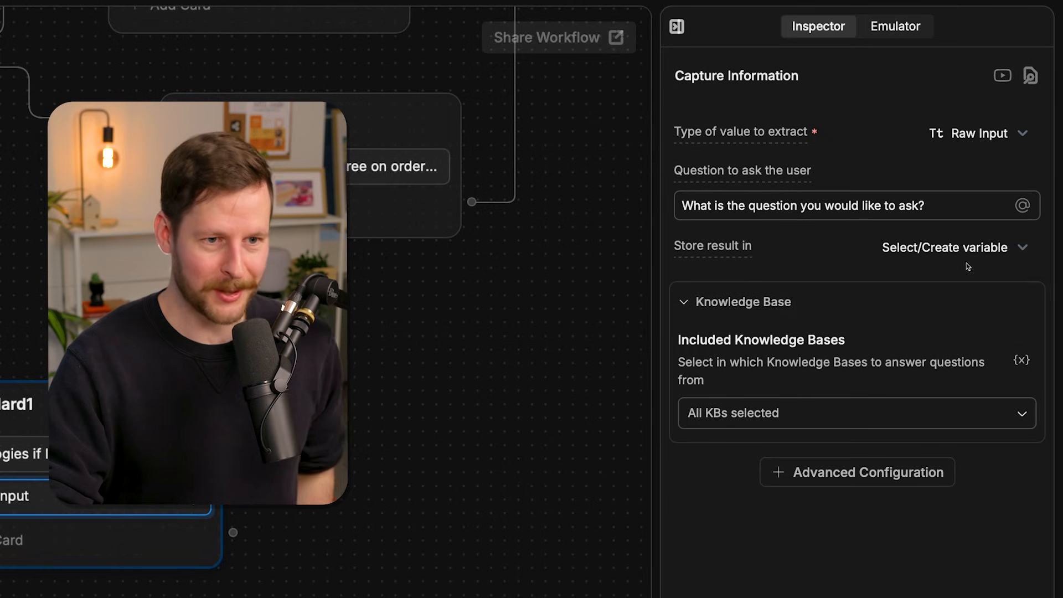
left_click(974, 250)
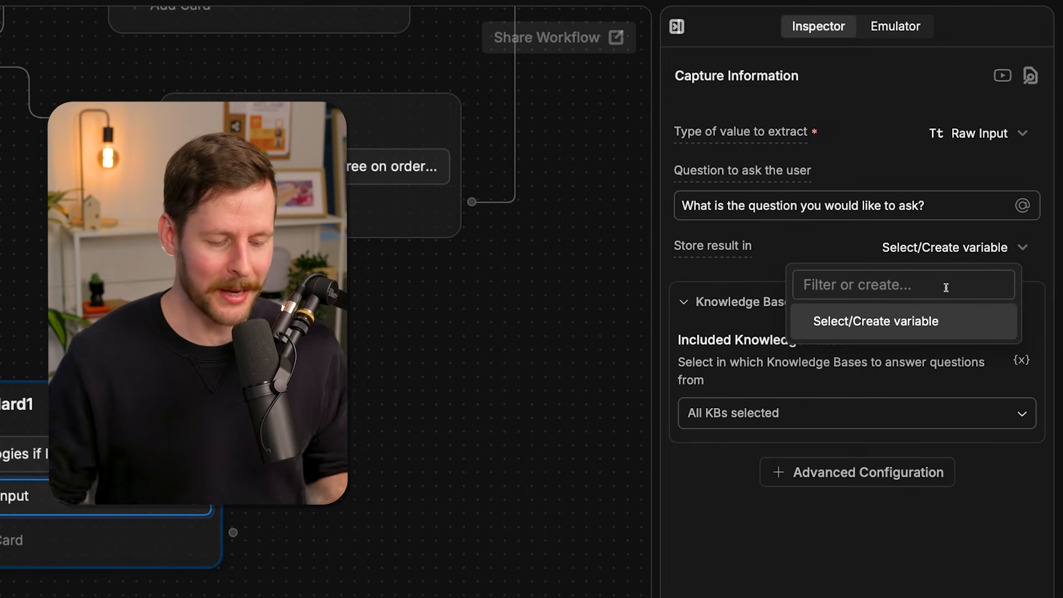
type("userQu")
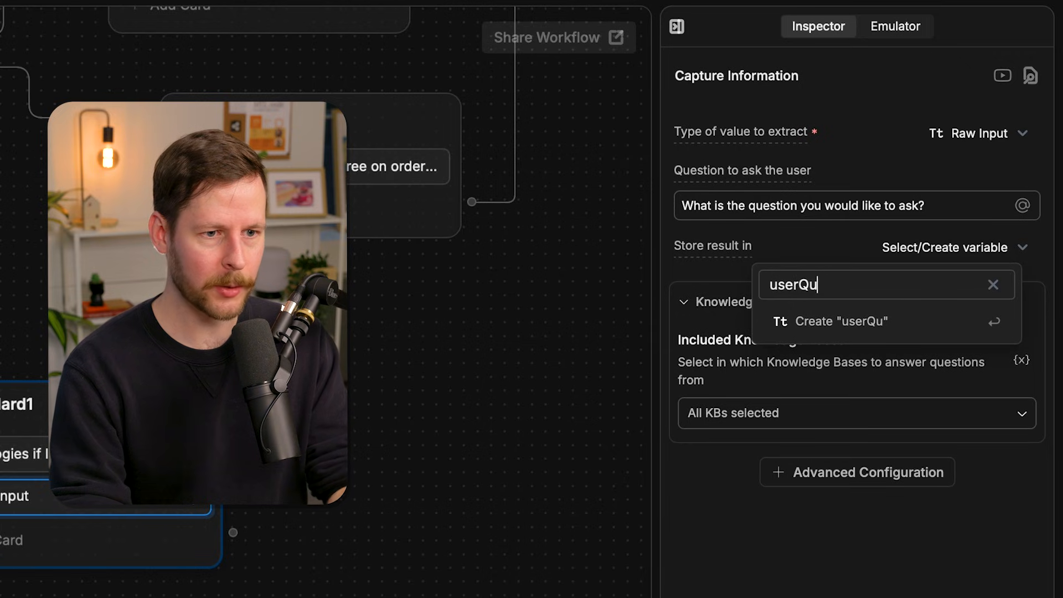
key("BackSpace")
key("BackSpace")
key("BackSpace")
key("BackSpace")
key("BackSpace")
type("estion")
key("Return")
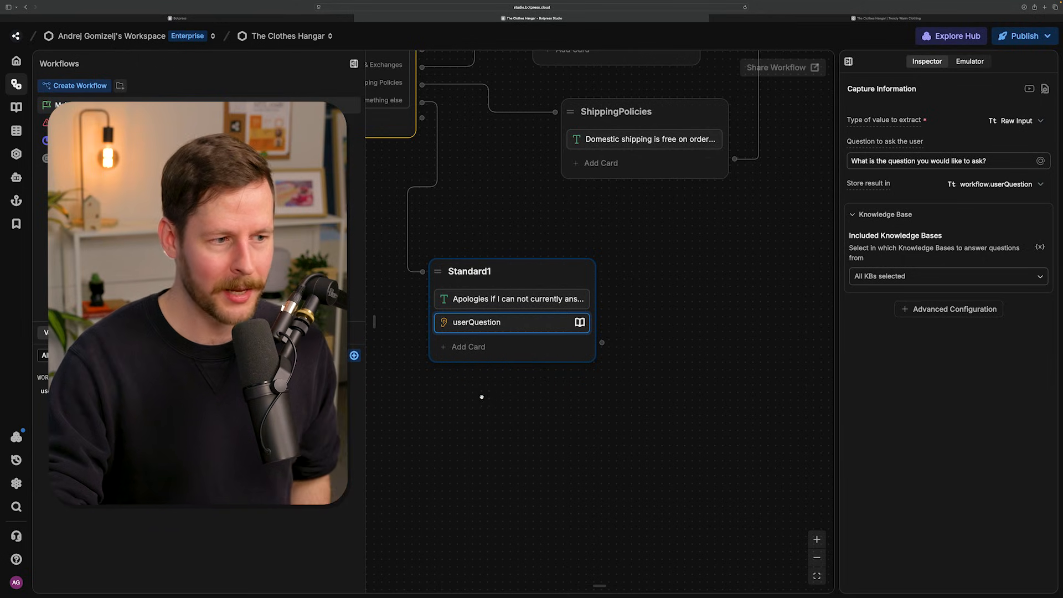
- Add an Email Address capture card below userQuestion in the Standard1 node, asking "What is your email address?"
left_click(453, 346)
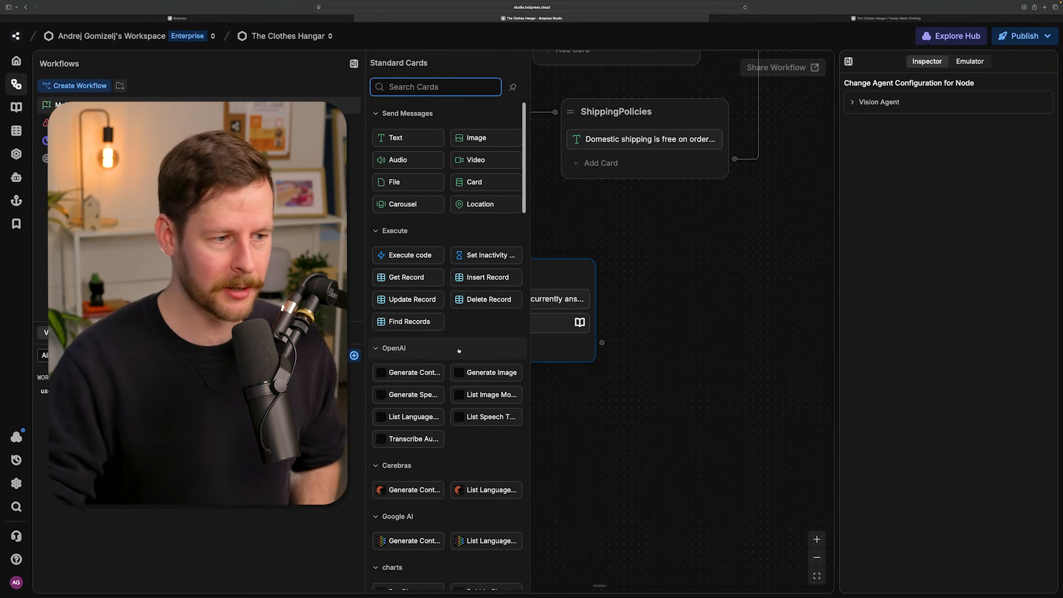
scroll(473, 352, "down", 20)
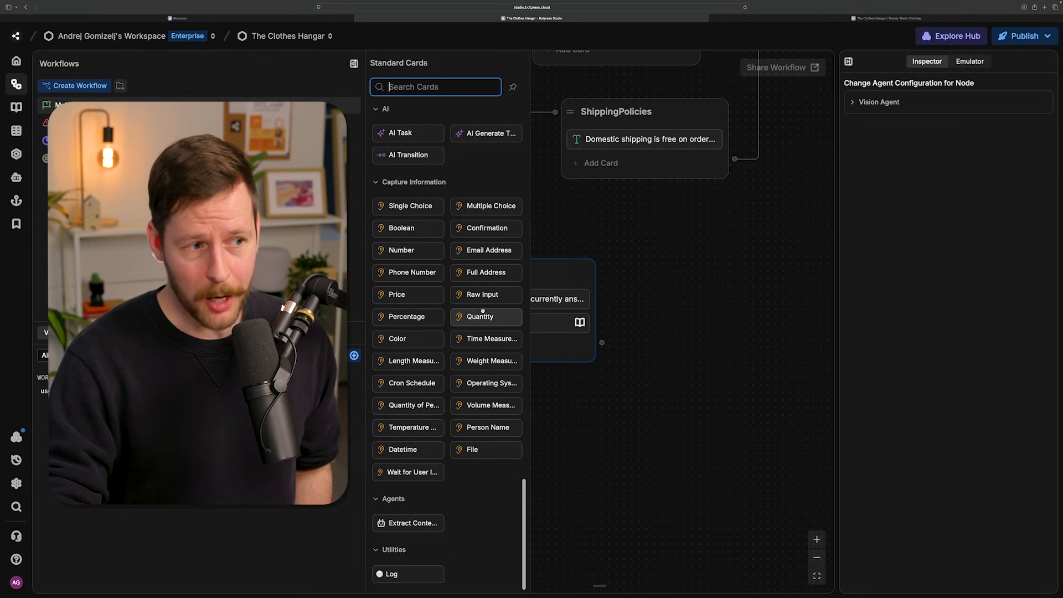
mouse_move(484, 299)
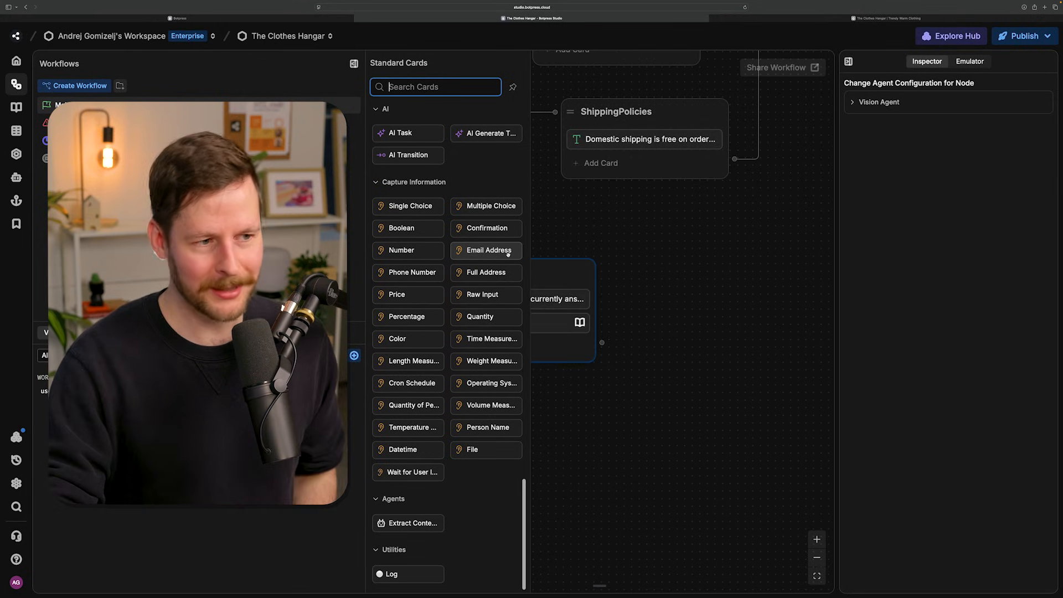
mouse_move(507, 251)
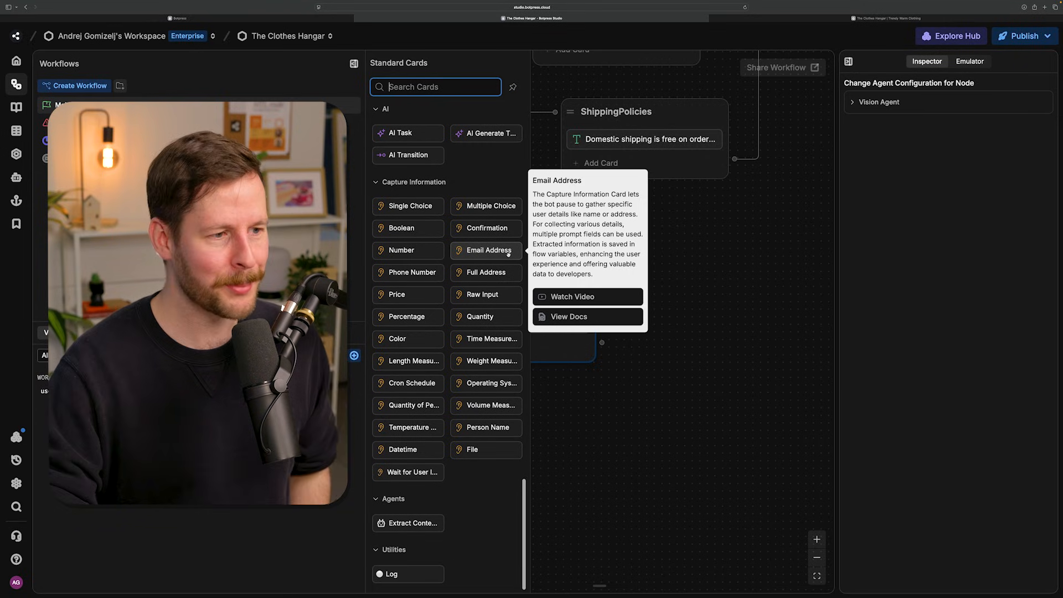
left_click(500, 251)
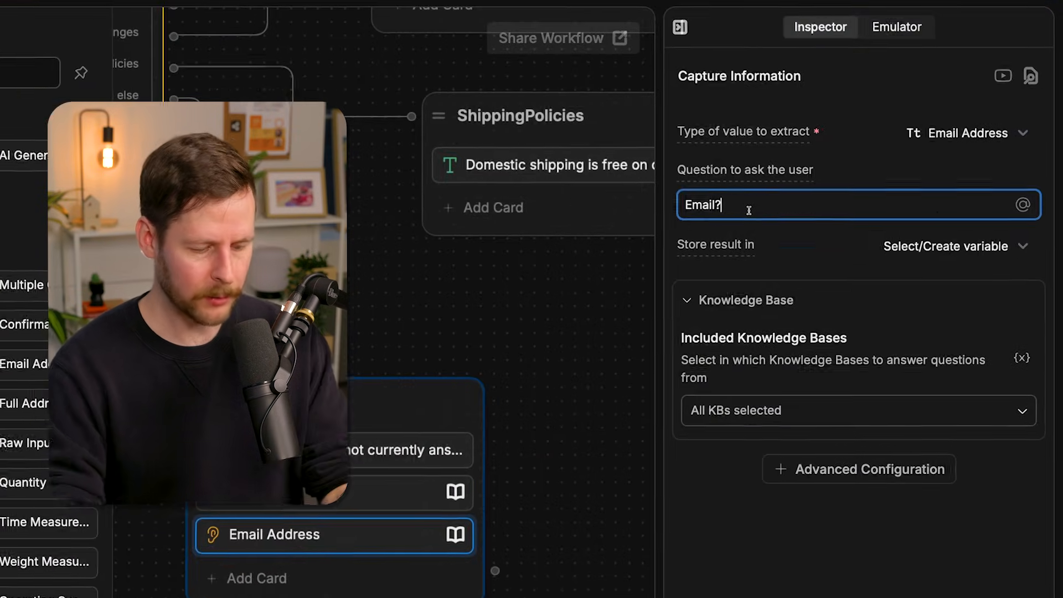
triple_click(886, 164)
type("What is your email address?")
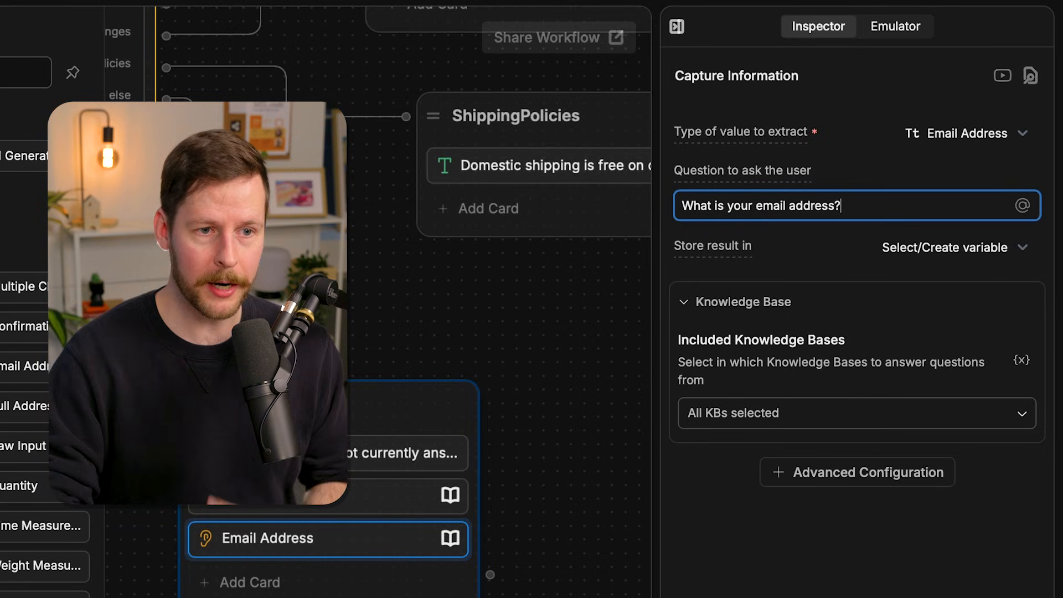
- Store the Email Address card's result in a new workflow variable named userEmail
left_click(896, 252)
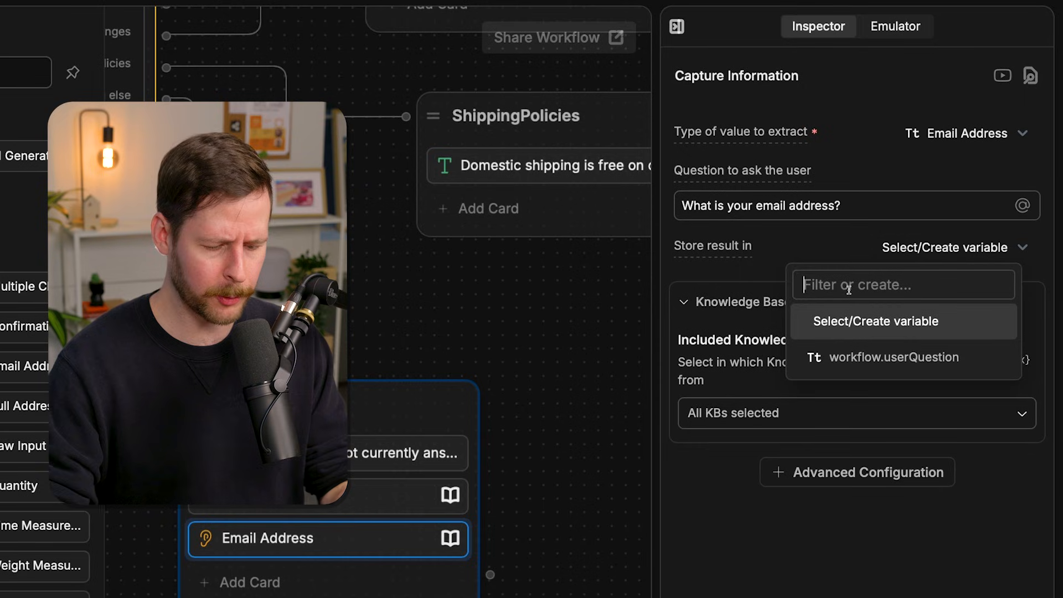
type("userEmail")
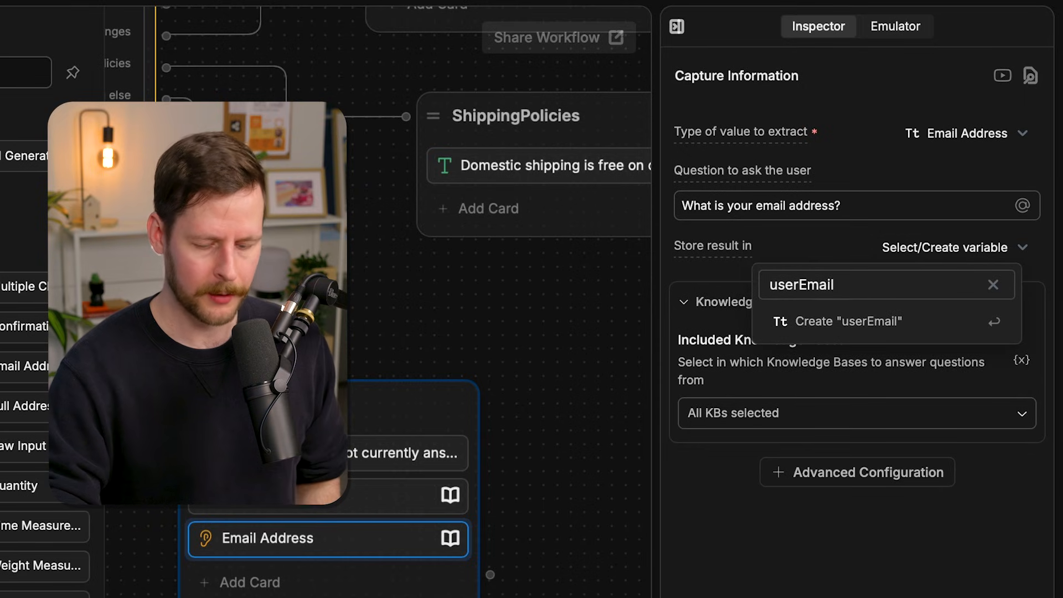
key("Return")
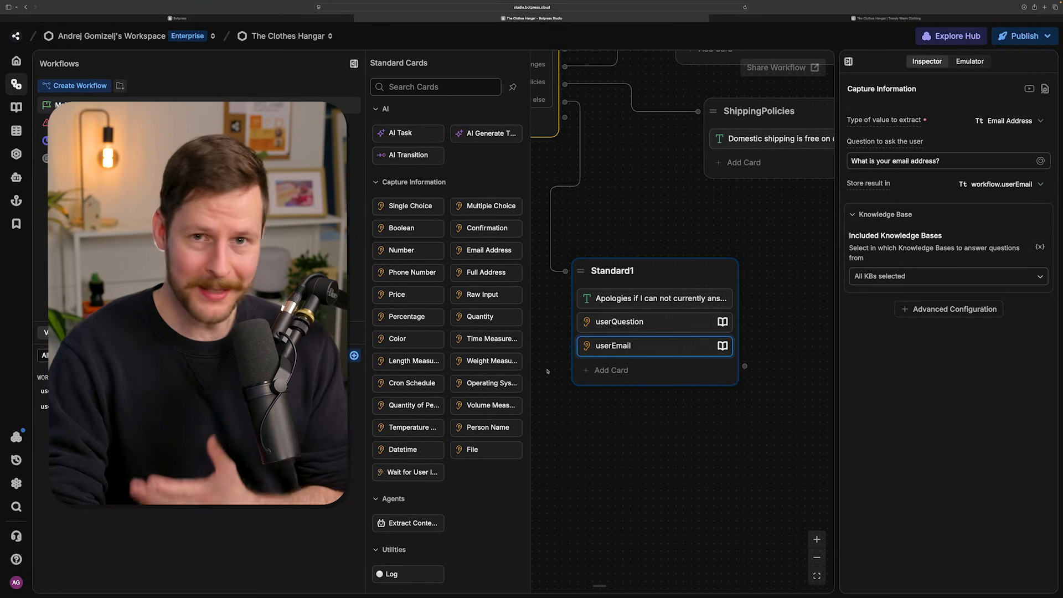
- Search the Botpress Hub for "email" and install the Email Notifier integration
mouse_move(499, 367)
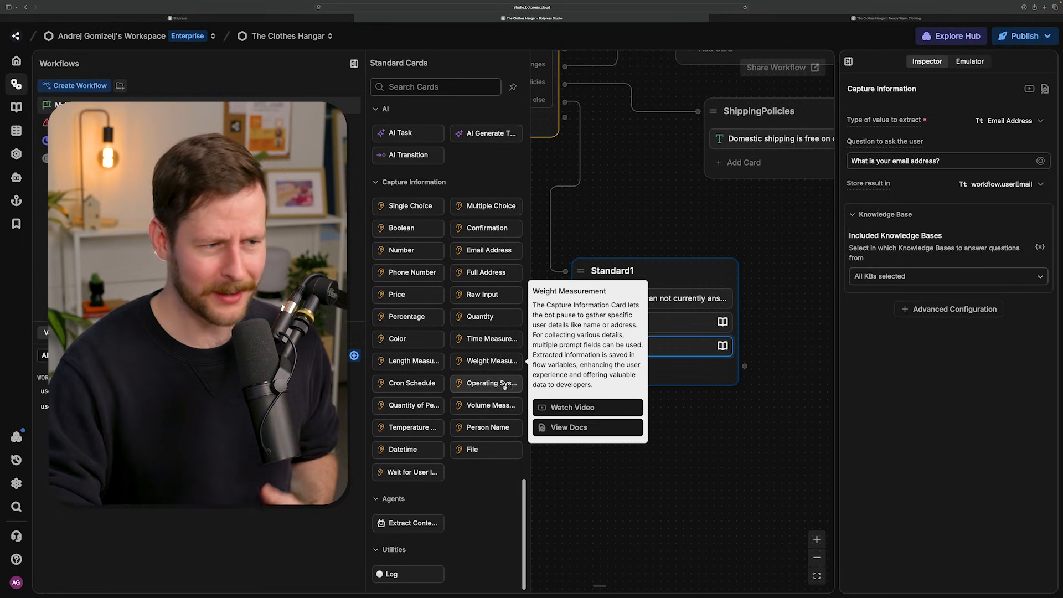
scroll(498, 387, "up", 15)
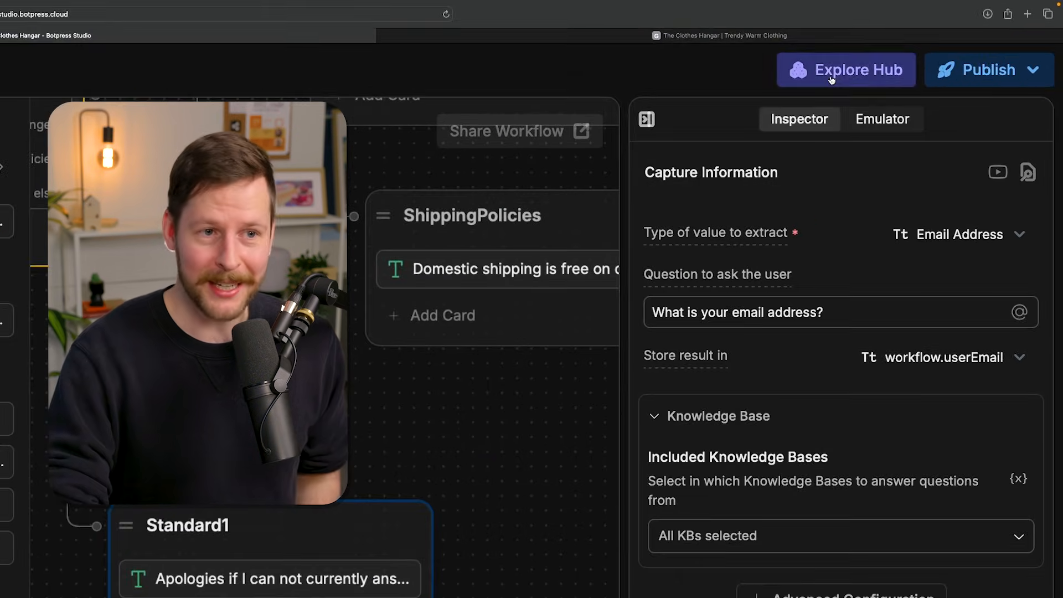
left_click(831, 80)
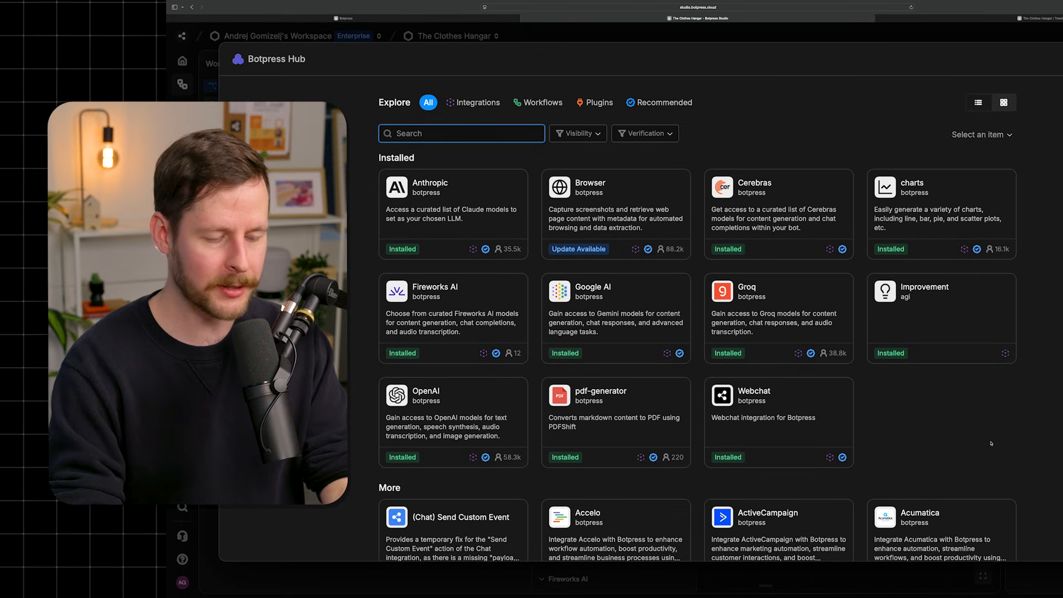
type("email")
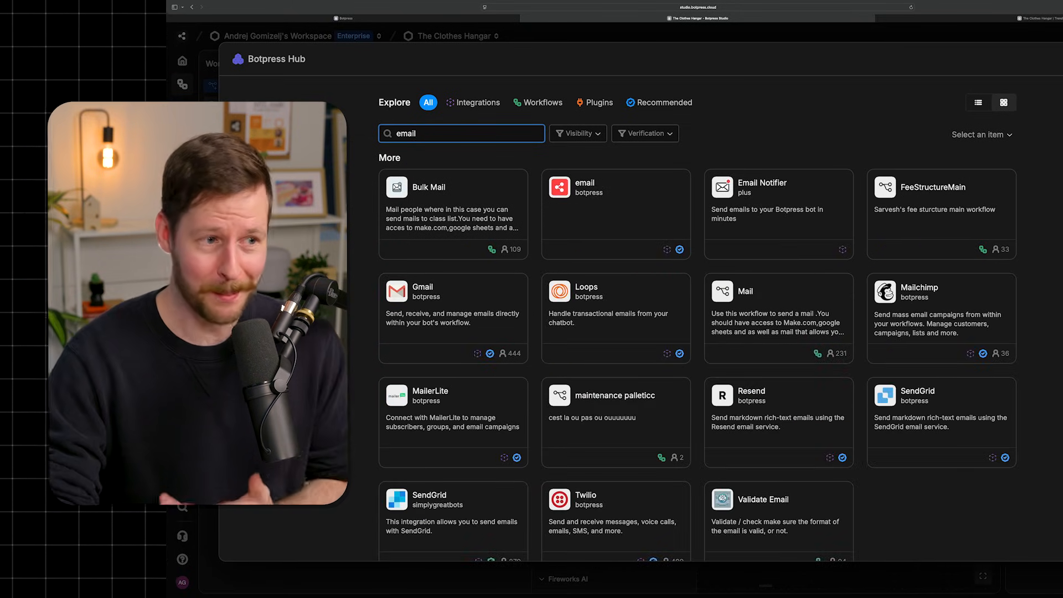
left_click(734, 193)
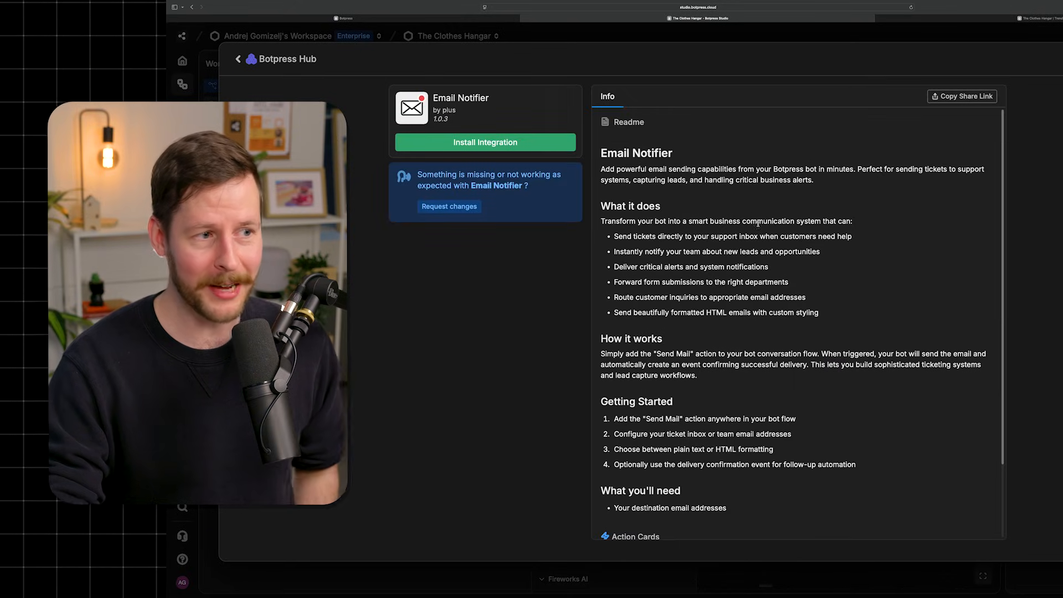
left_click(498, 144)
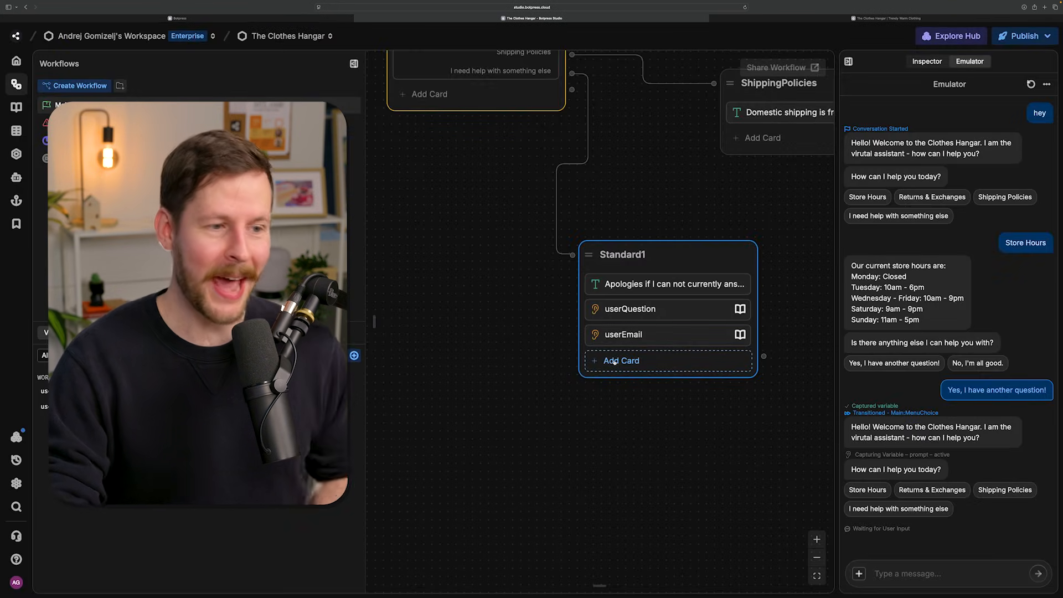
- Add Email Notifier's Send Email card below userEmail in the Standard1 node and give it an empty recipient entry
left_click(612, 361)
scroll(452, 365, "down", 10)
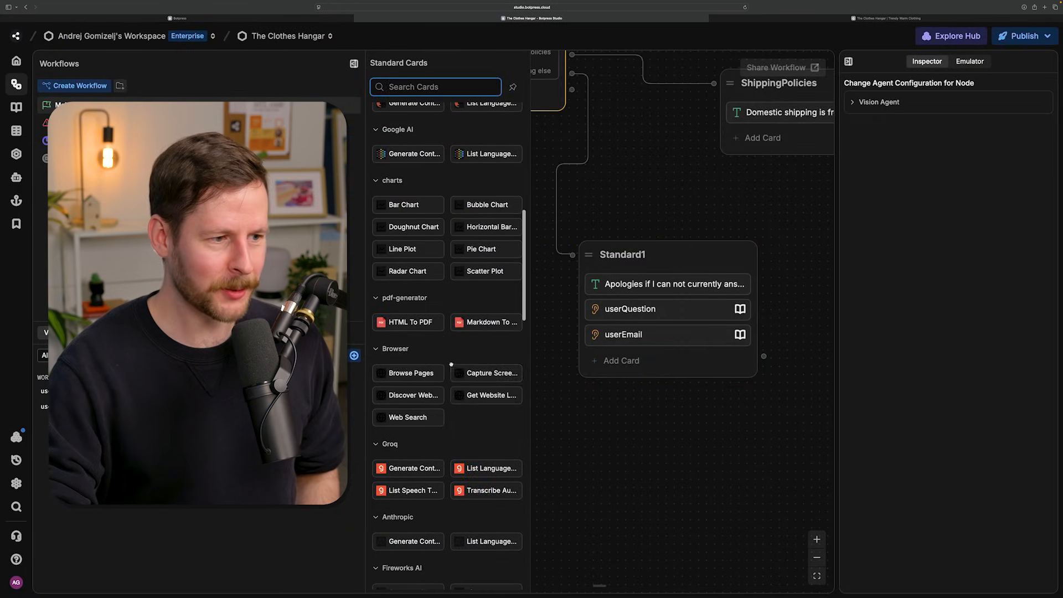
scroll(452, 365, "down", 6)
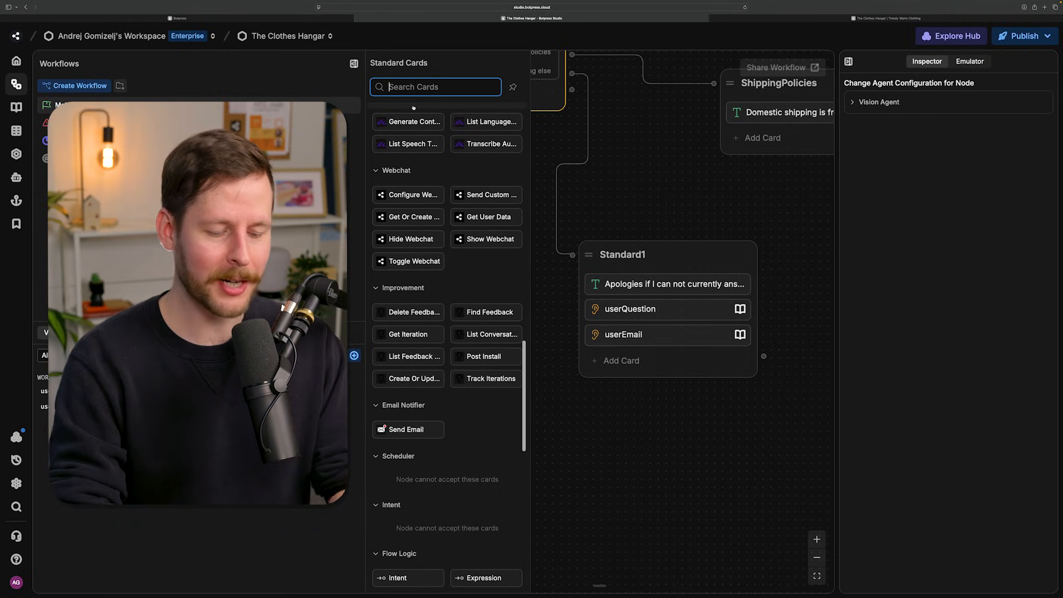
type("email")
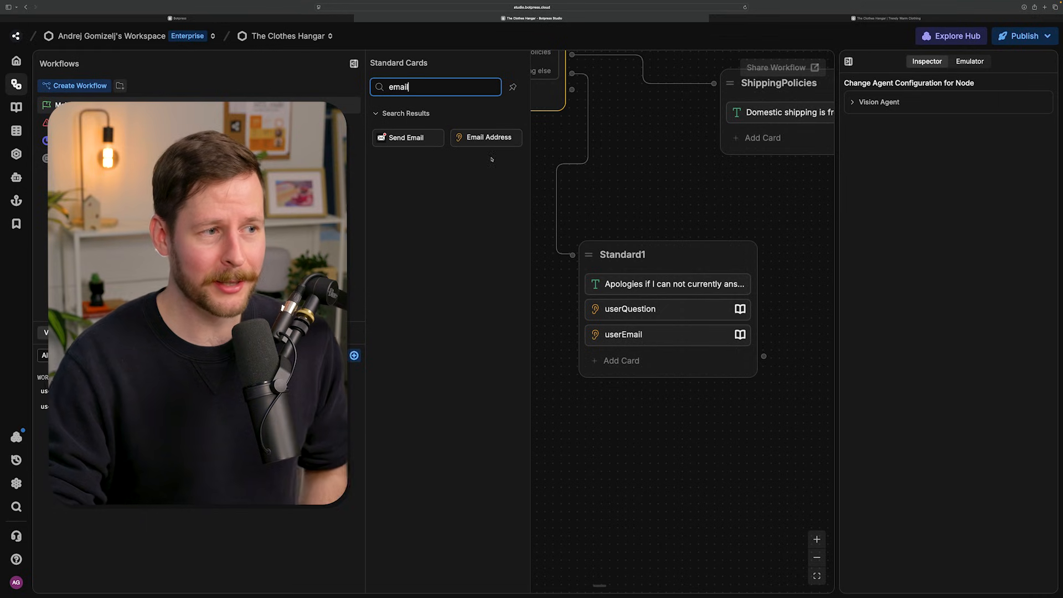
mouse_move(399, 137)
left_click_drag(399, 136, 586, 354)
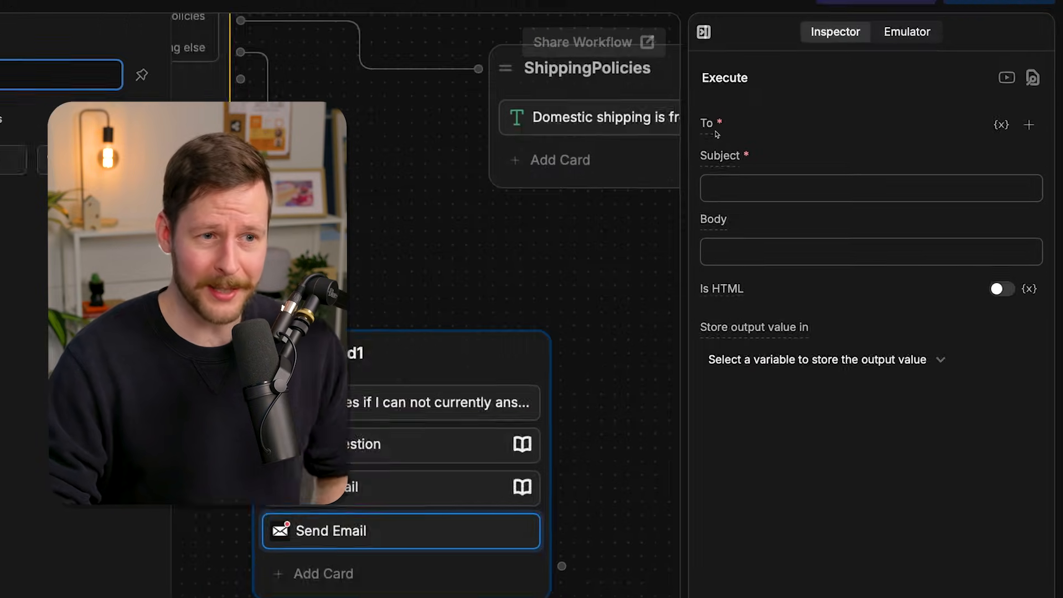
left_click(1028, 124)
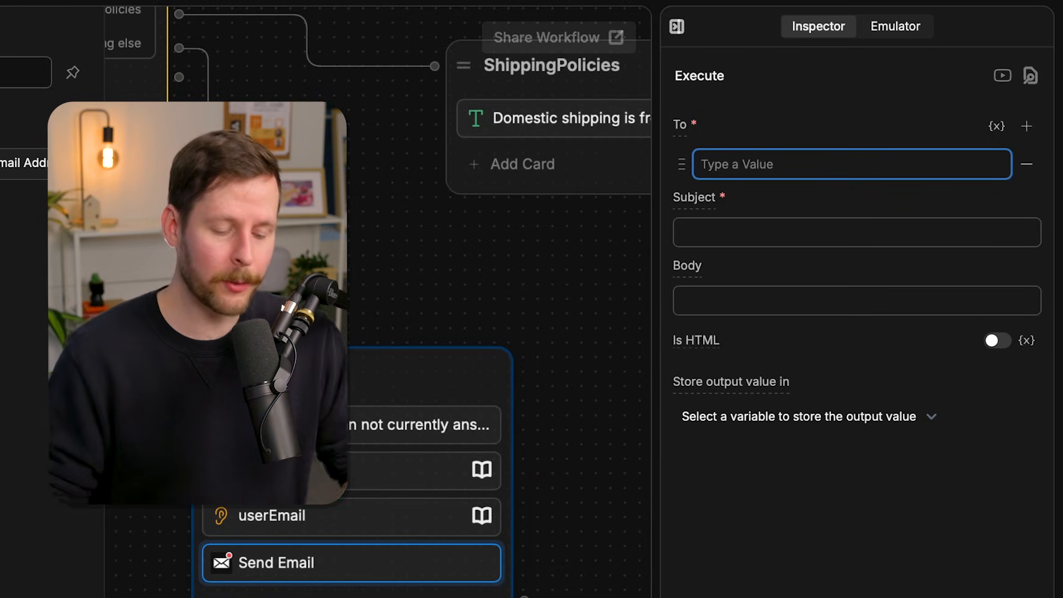
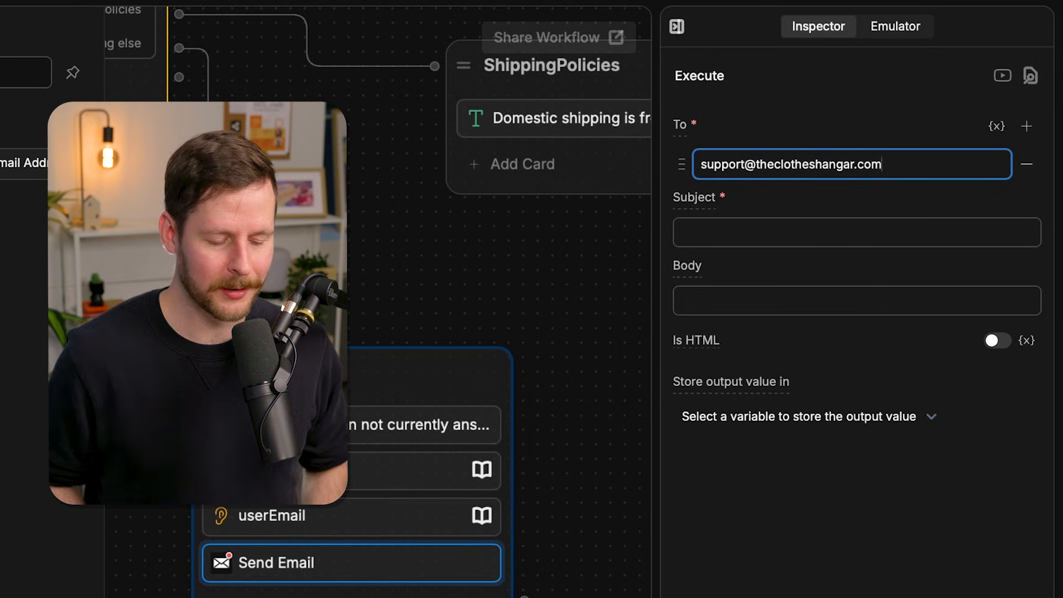
key("ctrl+a")
key("BackSpace")
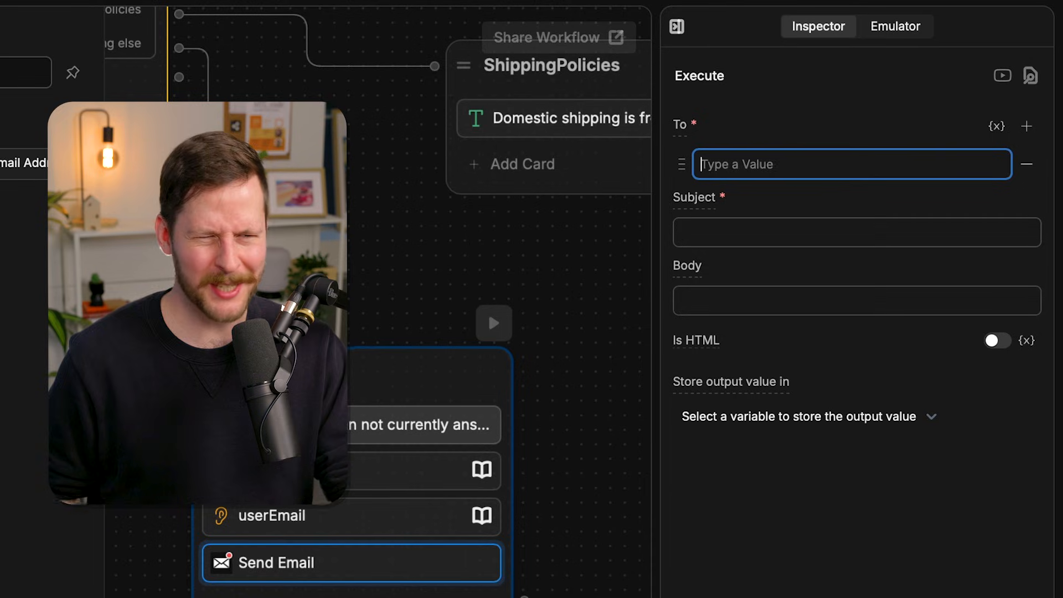
- Fill in the Send Email card's recipient email address and set the subject to "Question from Clothes Hangar Chatbot"
key("ctrl+v")
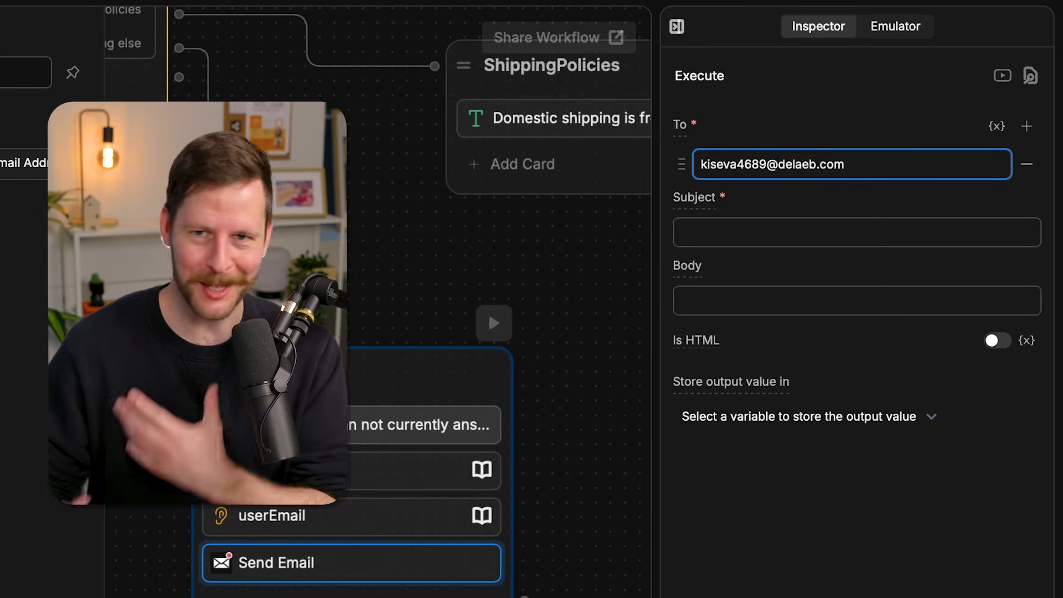
left_click(719, 233)
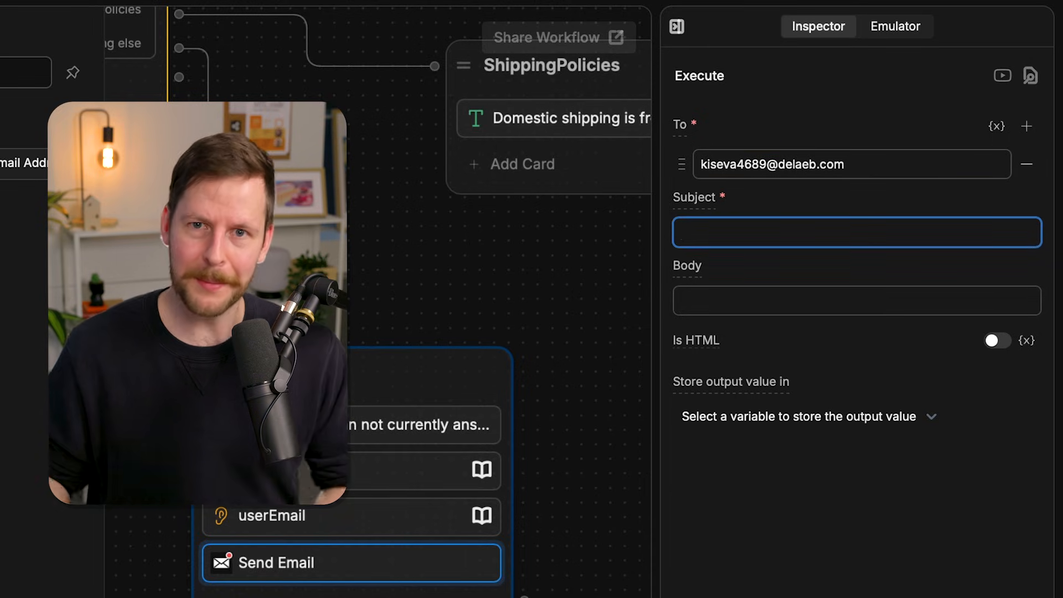
type("Ques")
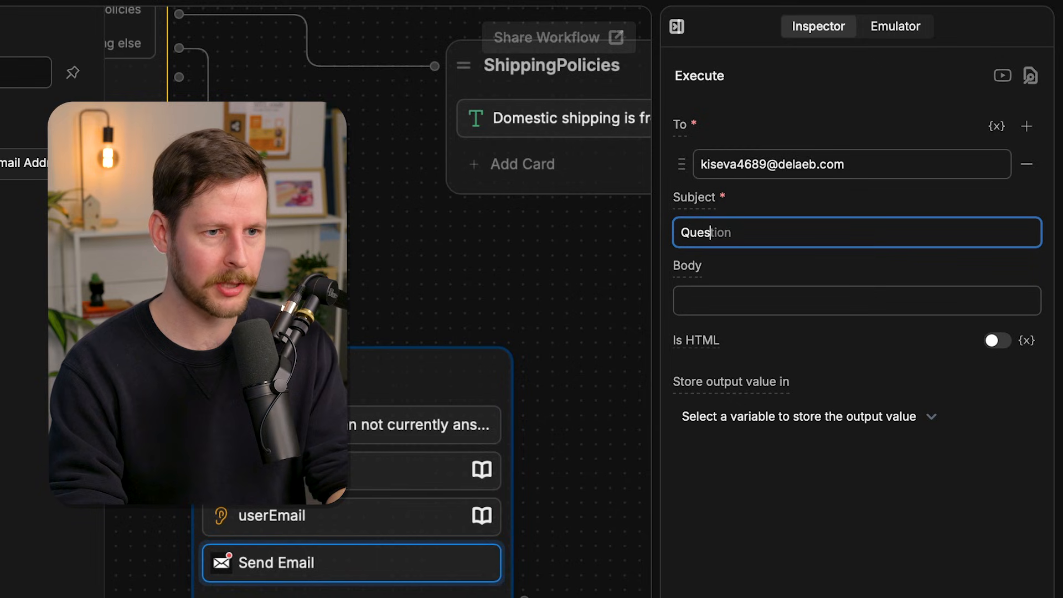
type("tion from Clo")
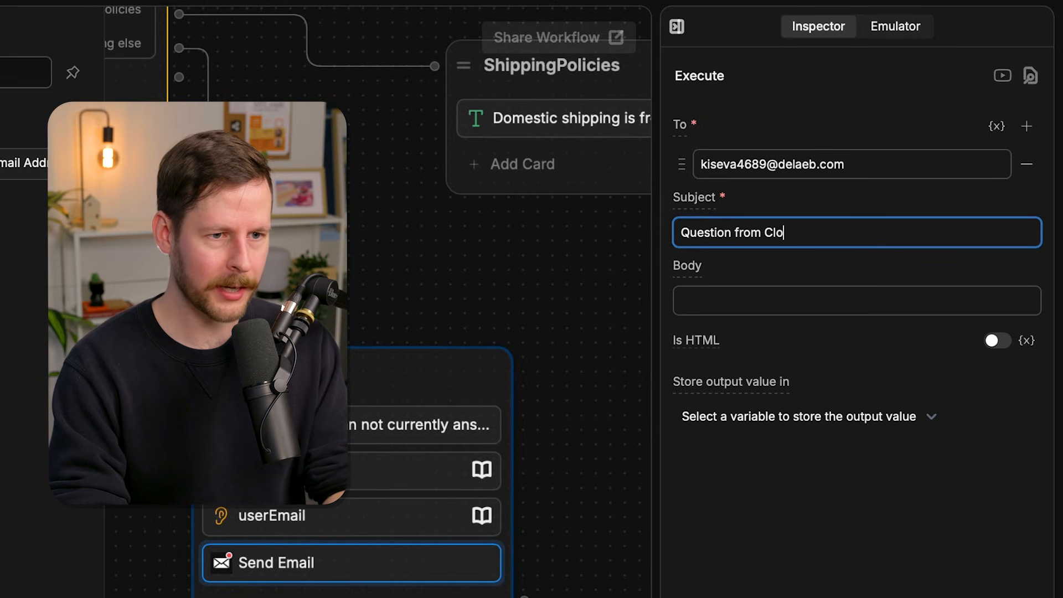
type("thes Hangar Chatbot")
left_click(753, 265)
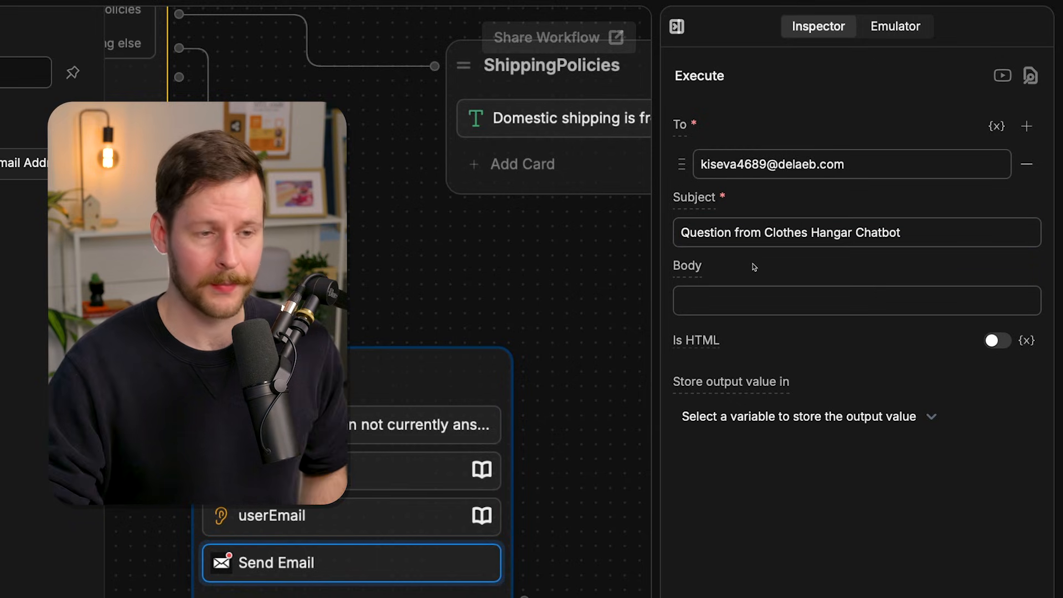
left_click(725, 291)
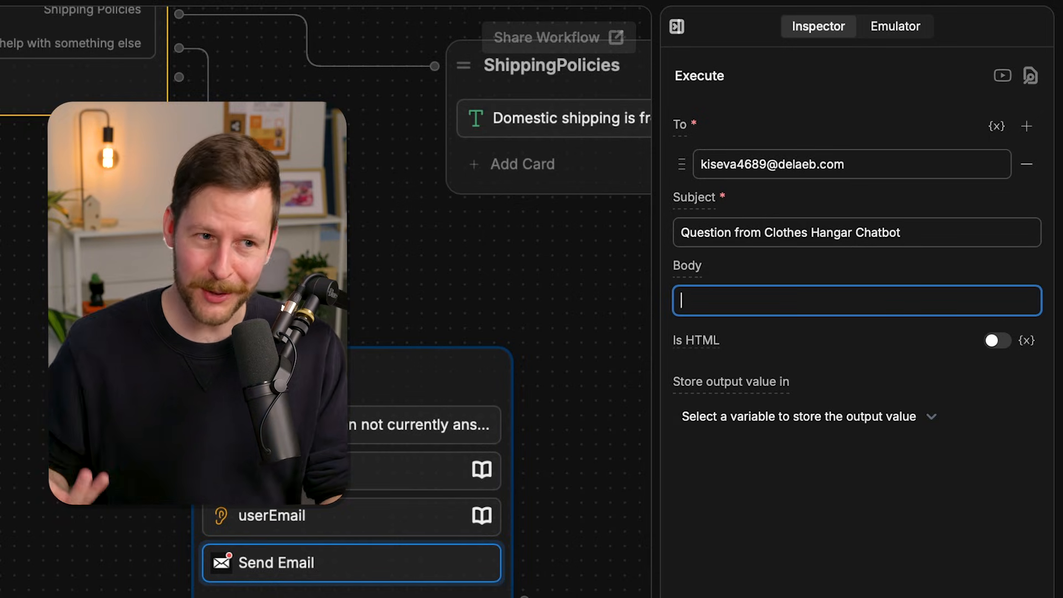
type("@workflow.")
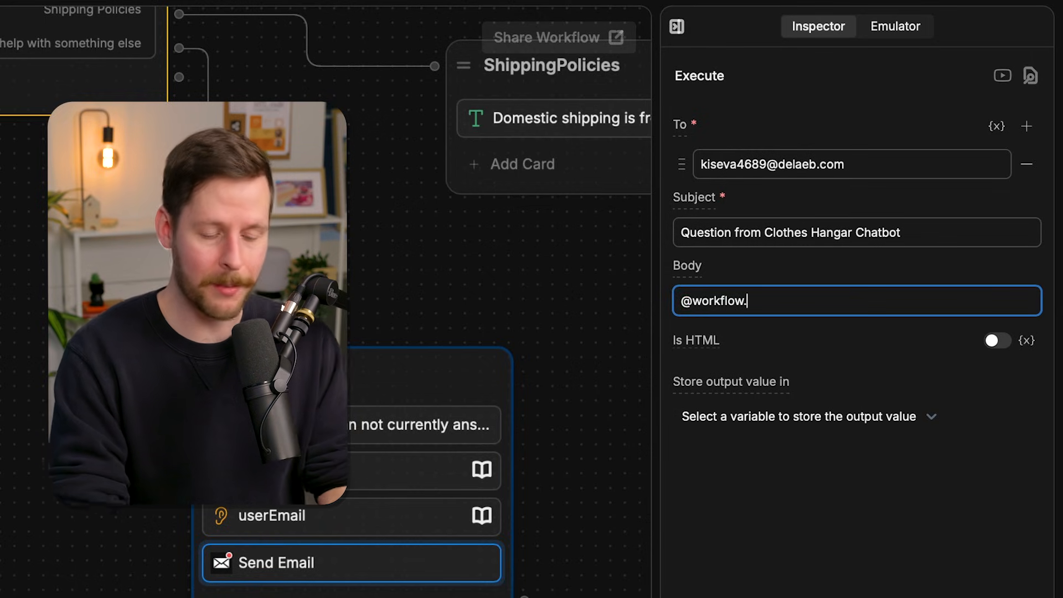
type("userQuestion")
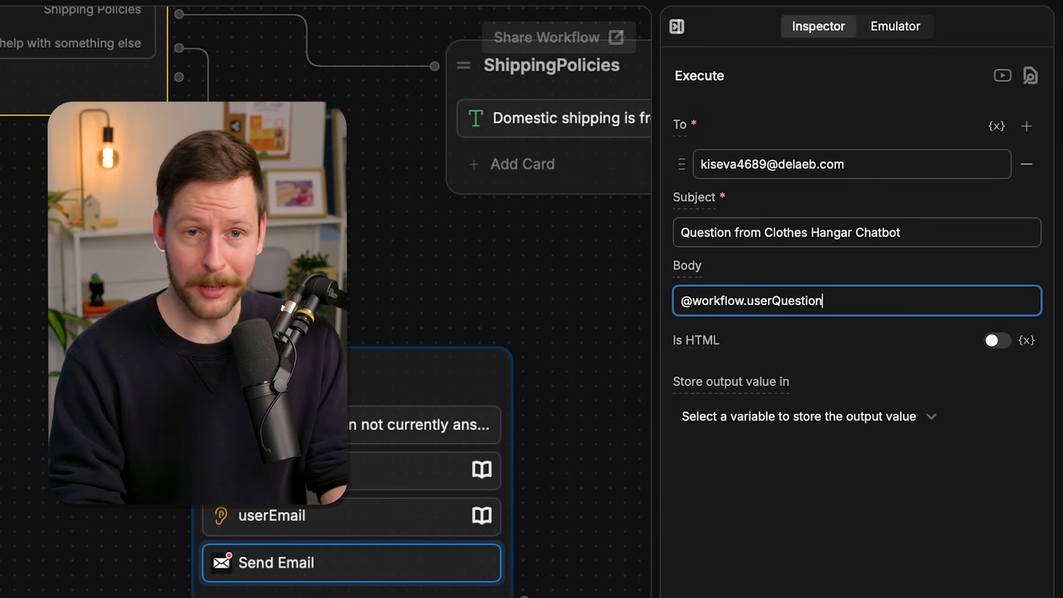
key("Return")
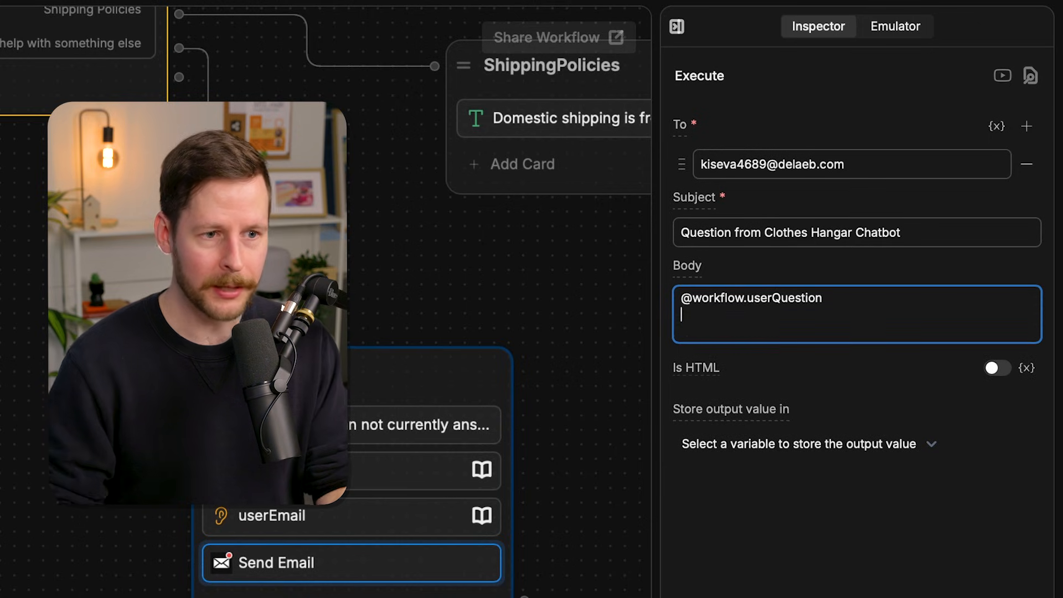
type("@")
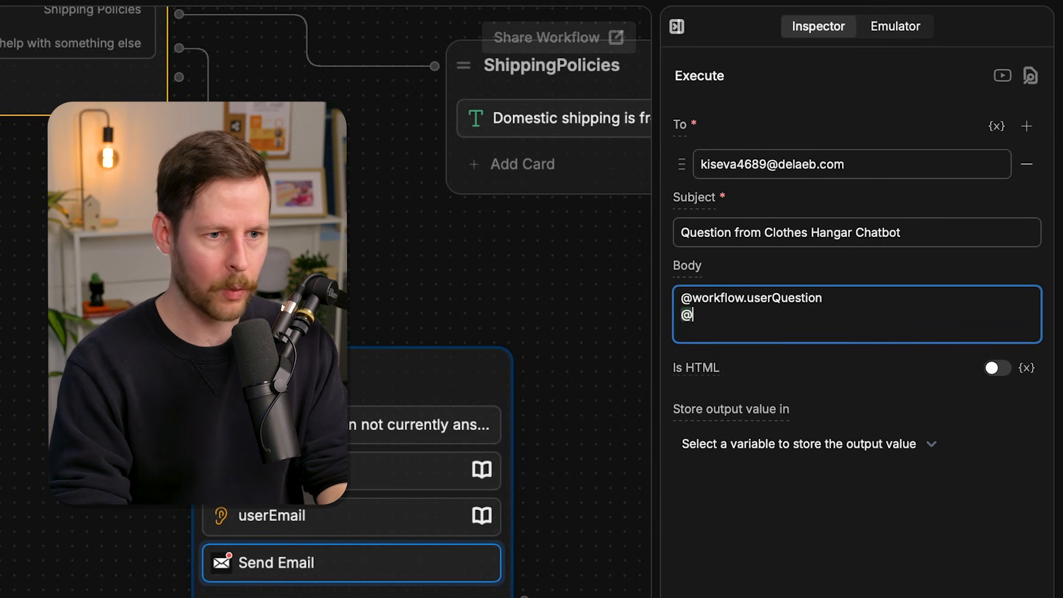
type("workflow.userEmail")
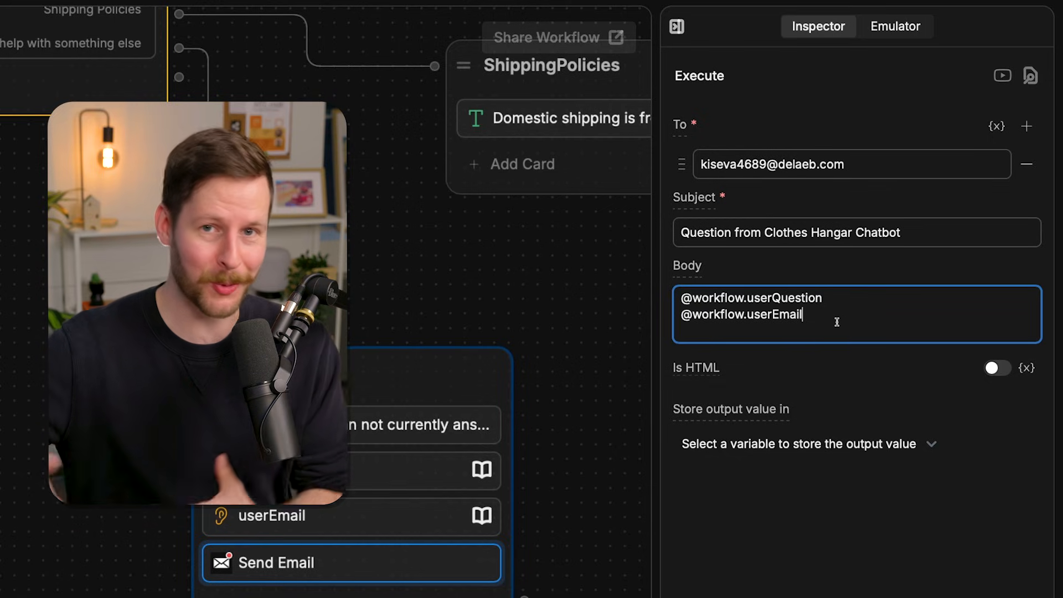
left_click(686, 297)
type("The user's question:")
key("Down")
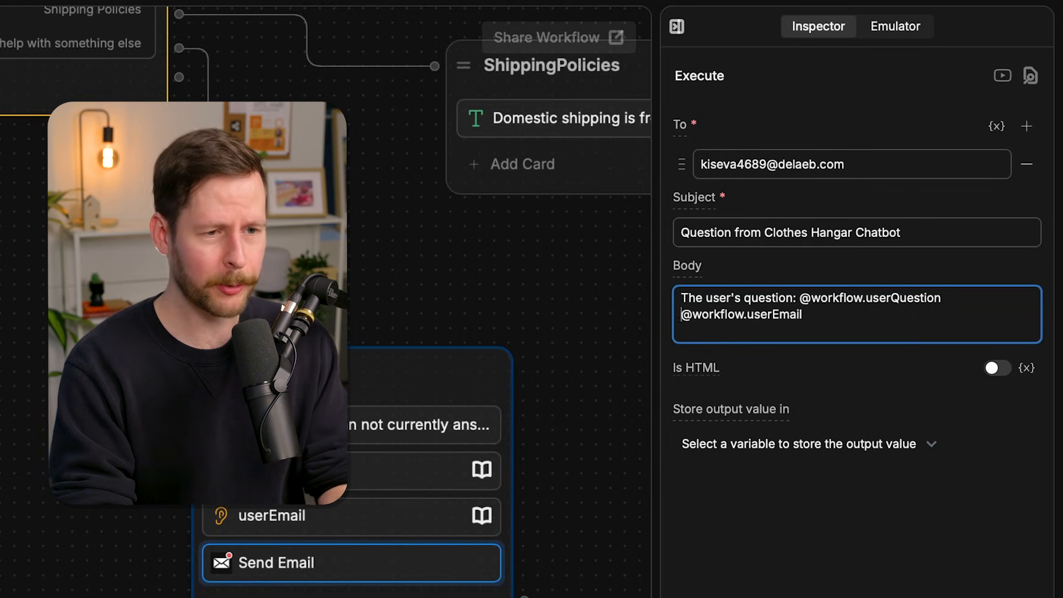
type("The user's e")
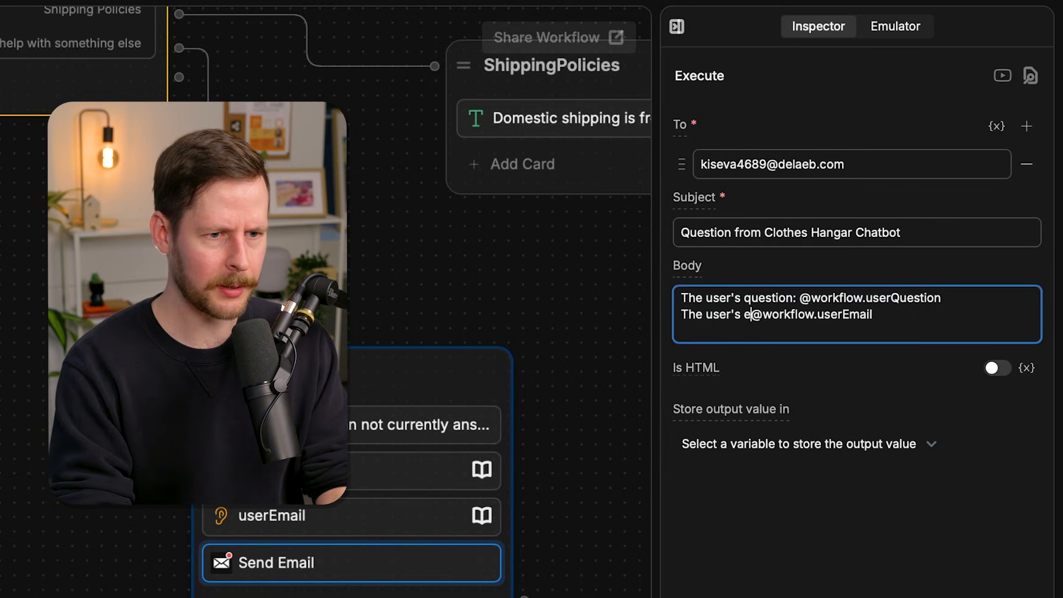
type("mail address:")
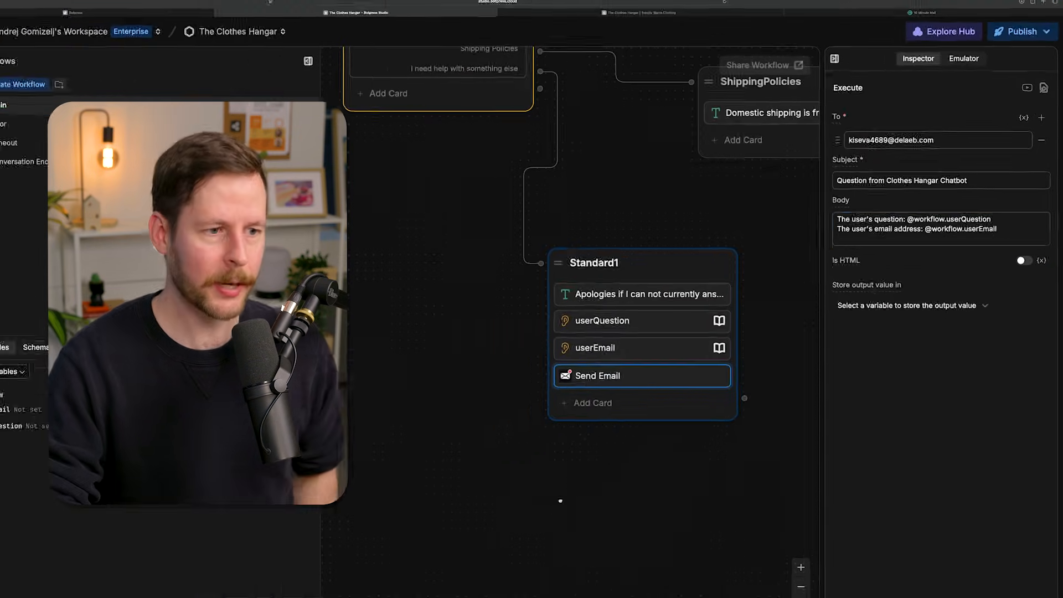
left_click(559, 500)
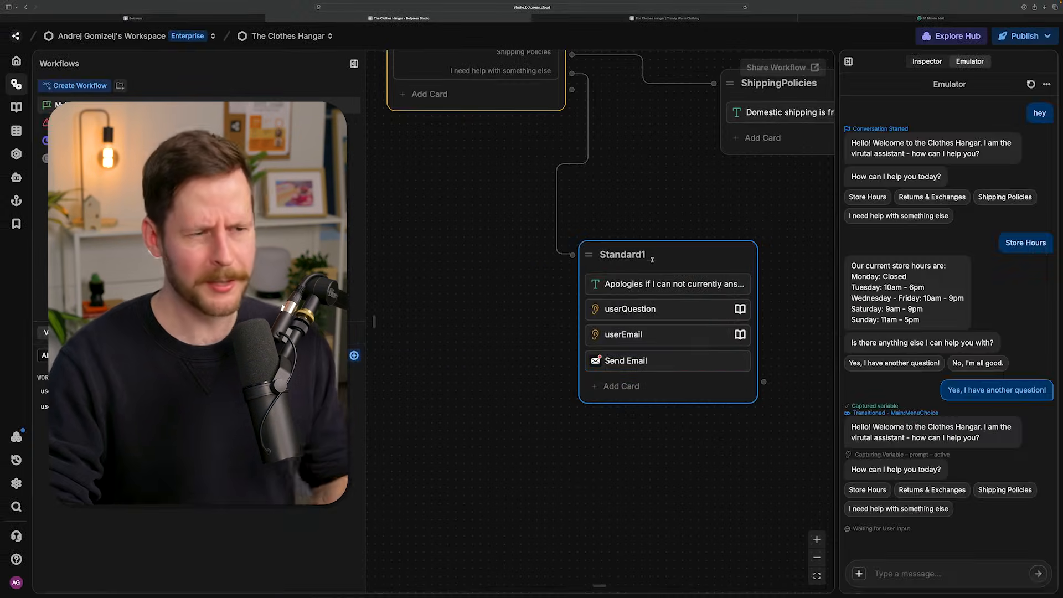
- Rename the Standard1 node as QuestionGrabber
left_click(652, 259)
double_click(652, 260)
type("QuestionGrabber")
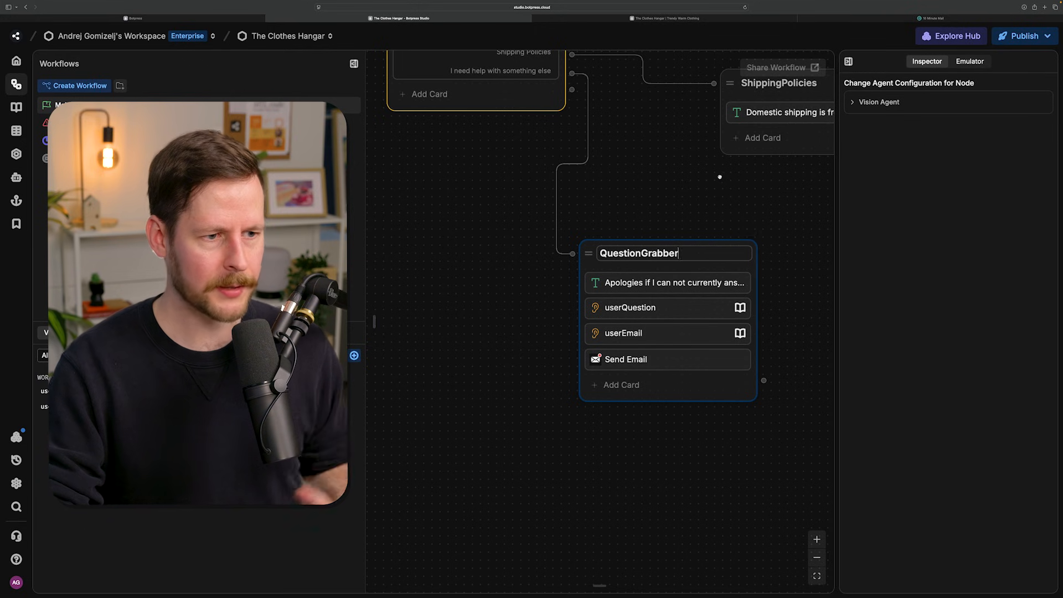
left_click(715, 186)
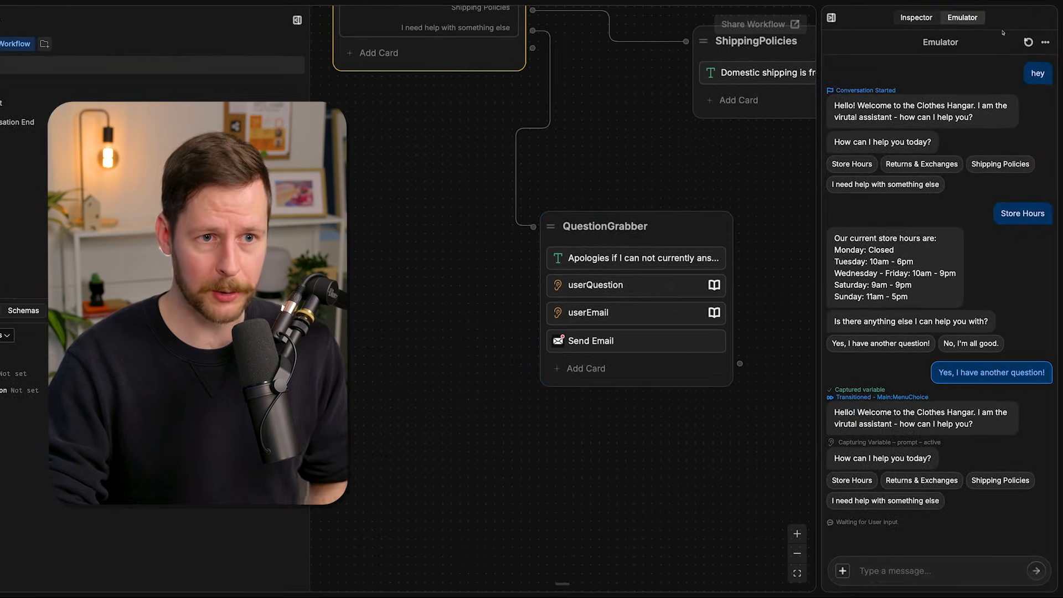
- Restart the emulator conversation, send "hey" and choose "I need help with something else"
left_click(1028, 42)
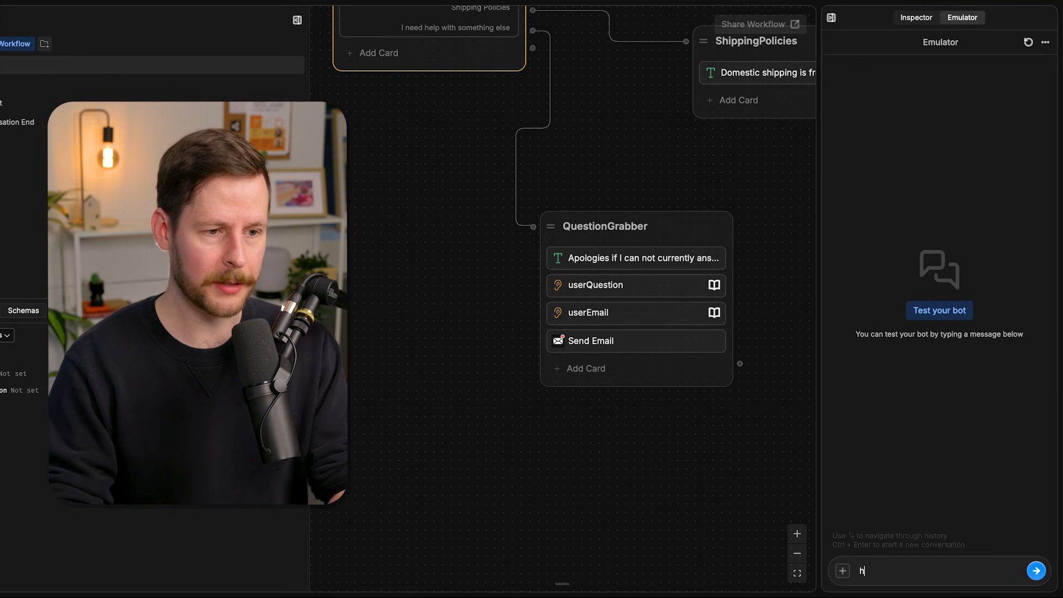
type("hey")
key("Return")
left_click(884, 208)
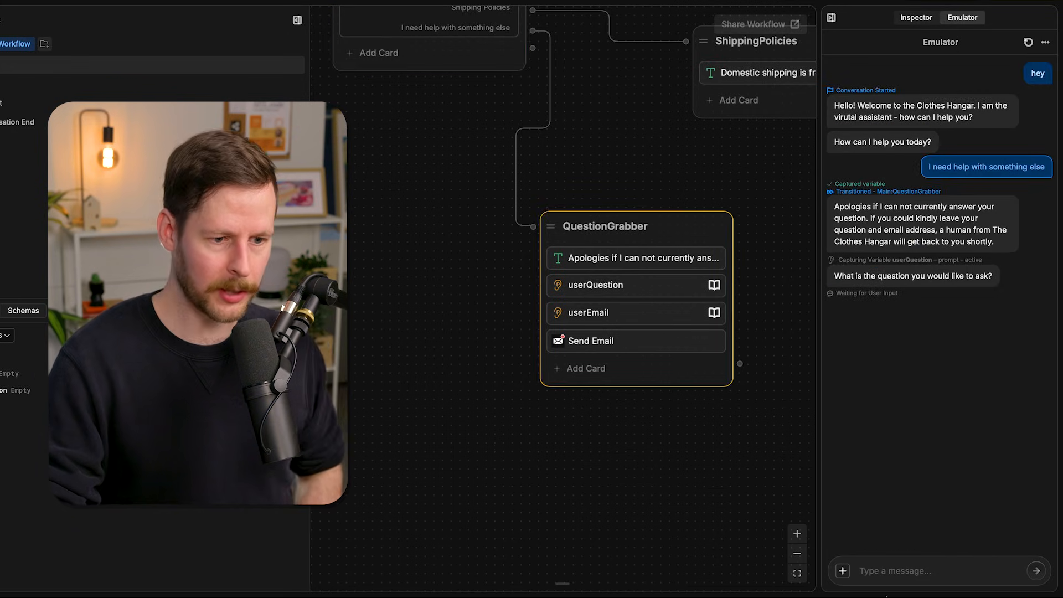
- Answer the bot's question prompt with "Are you hiring?" and reply to its email prompt with a test email address
left_click(881, 572)
type("Are you hiring?")
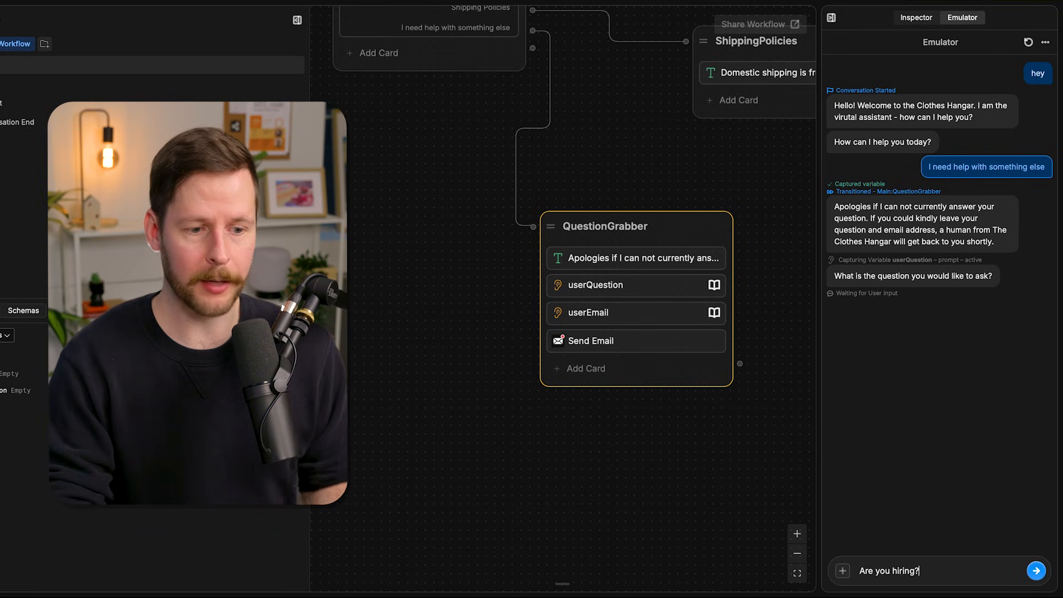
key("Return")
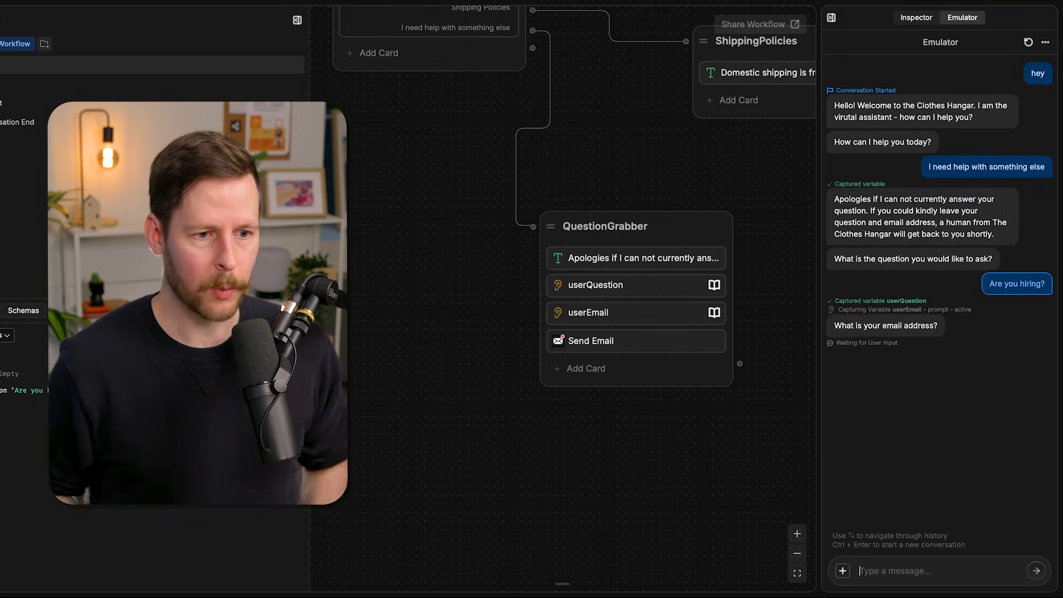
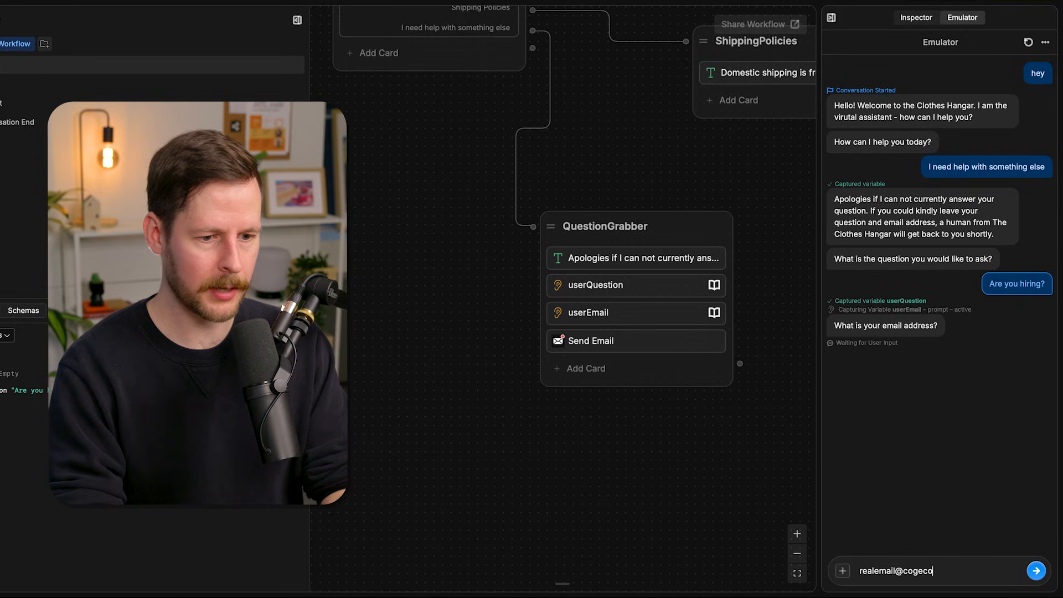
key("Return")
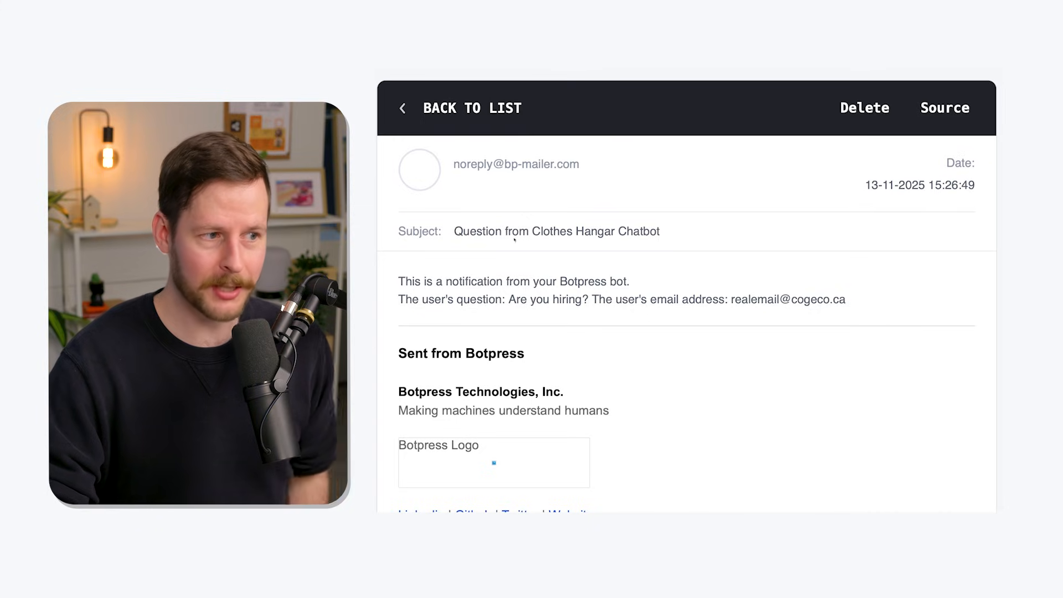
- In the temporary mail inbox, check the received notification's intro line, user question and user email address
left_click_drag(467, 282, 630, 283)
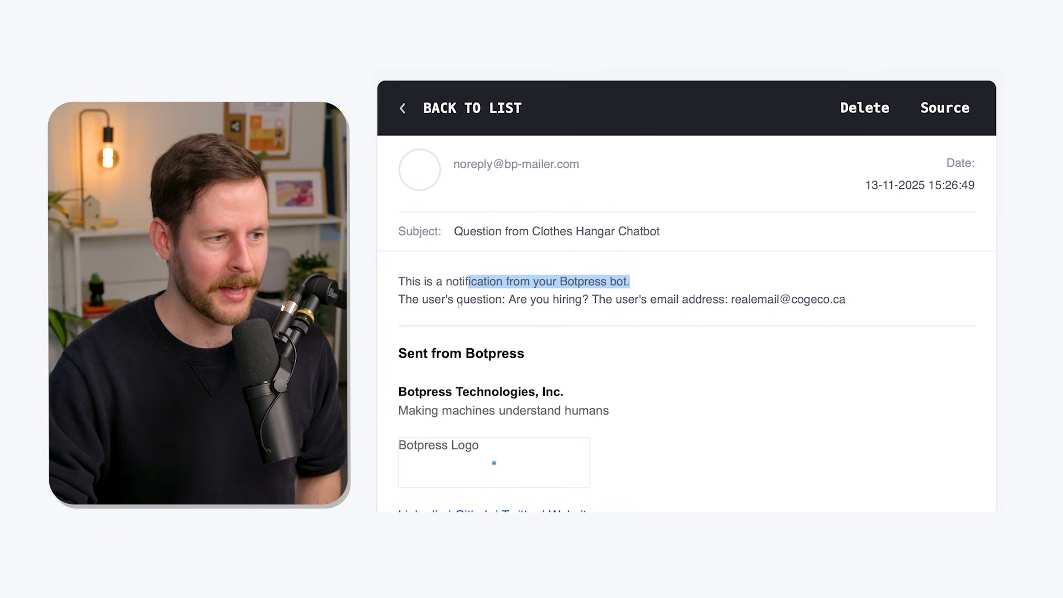
left_click(475, 305)
left_click_drag(521, 303, 559, 304)
left_click(603, 305)
left_click_drag(685, 301, 854, 302)
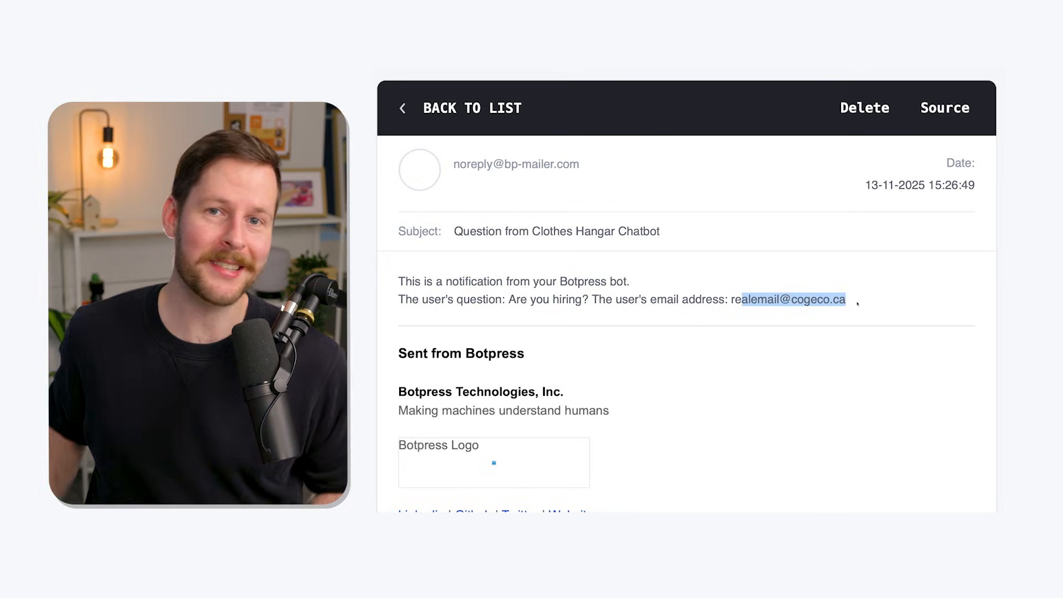
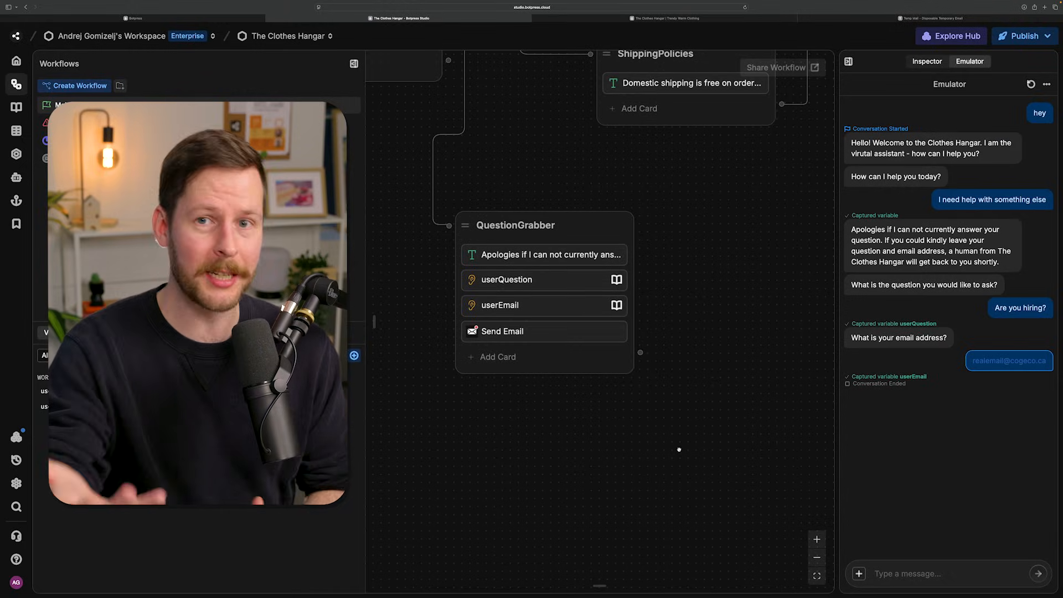
- Add a Text card to QuestionGrabber saying "Thank you! Your question was received, and a human from The Clothes Hangar will get back to you shortly."
scroll(681, 439, "up", 3)
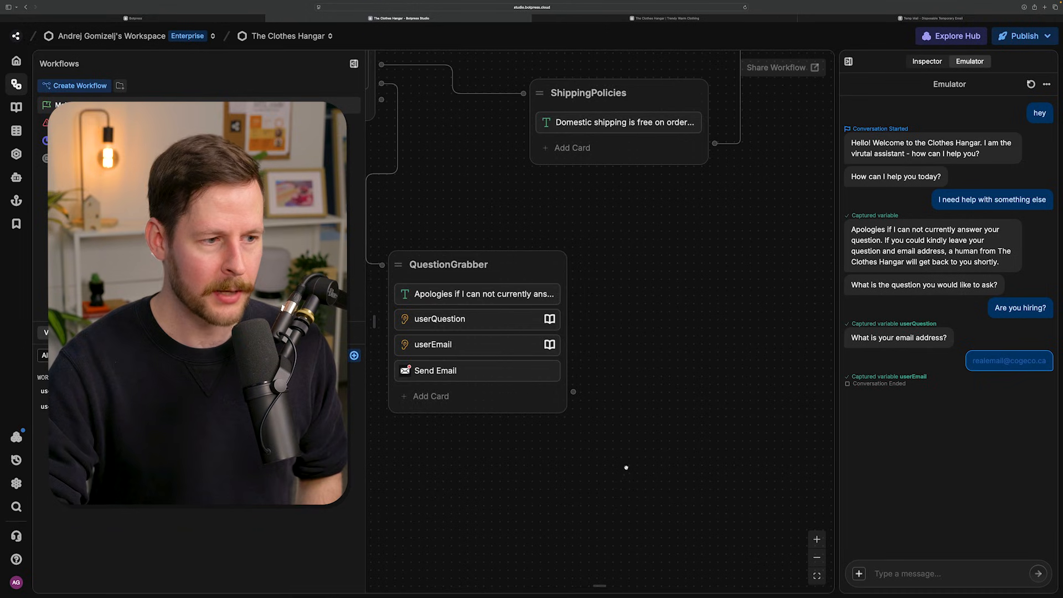
scroll(636, 431, "down", 3)
scroll(562, 373, "left", 3)
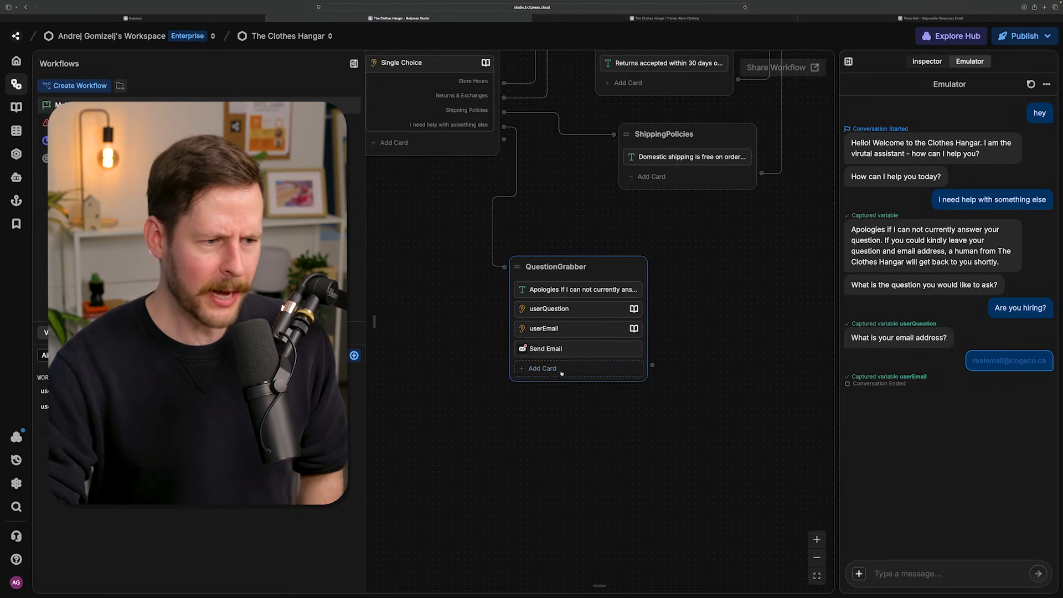
left_click(545, 369)
left_click_drag(395, 138, 548, 365)
left_click(875, 149)
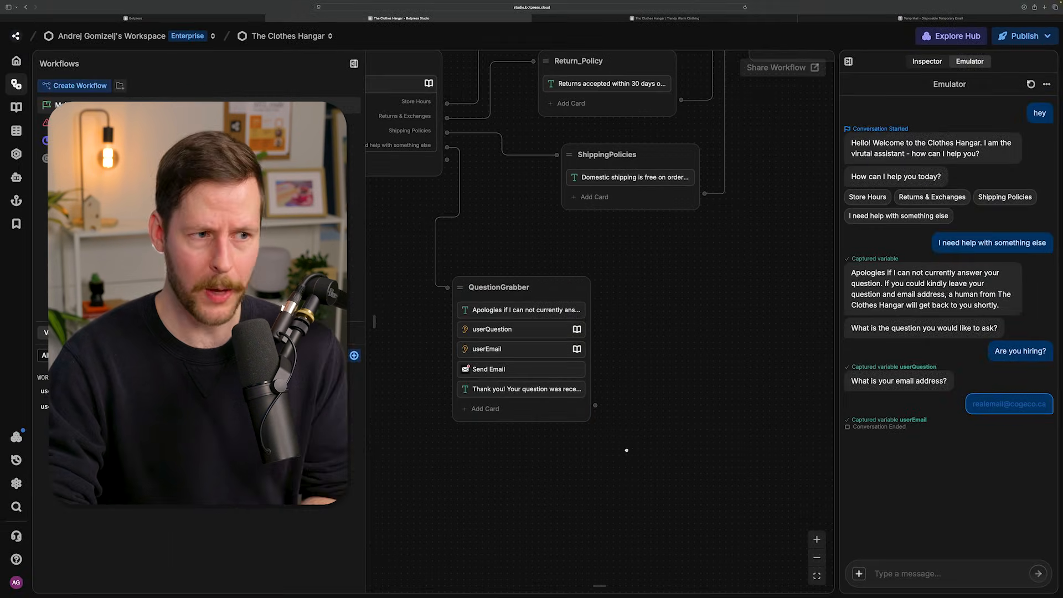
- Connect the QuestionGrabber node's output to the AnotherQuestion node
scroll(626, 450, "down", 5)
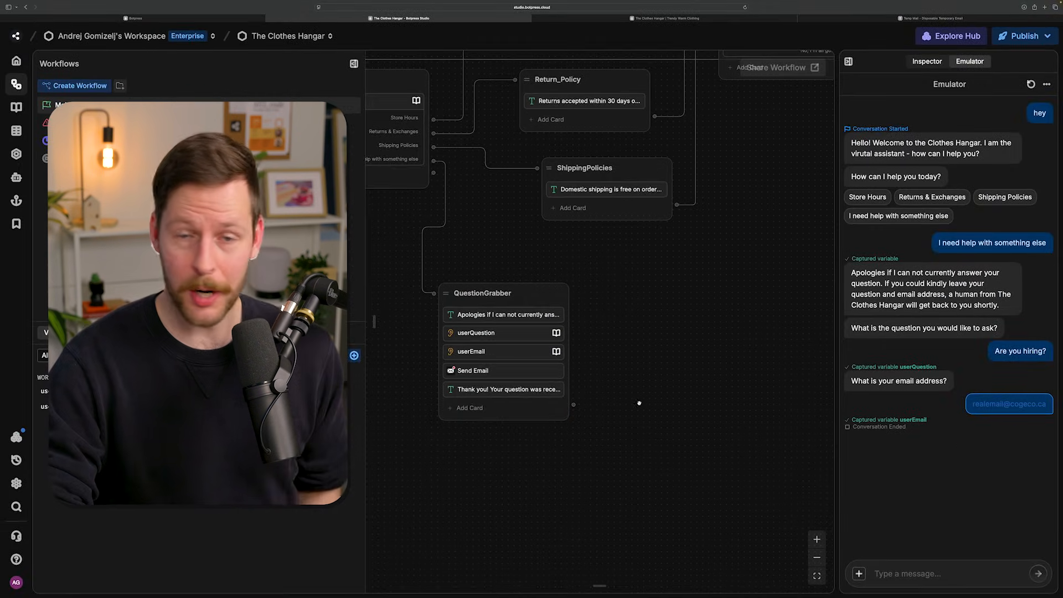
left_click_drag(551, 437, 664, 250)
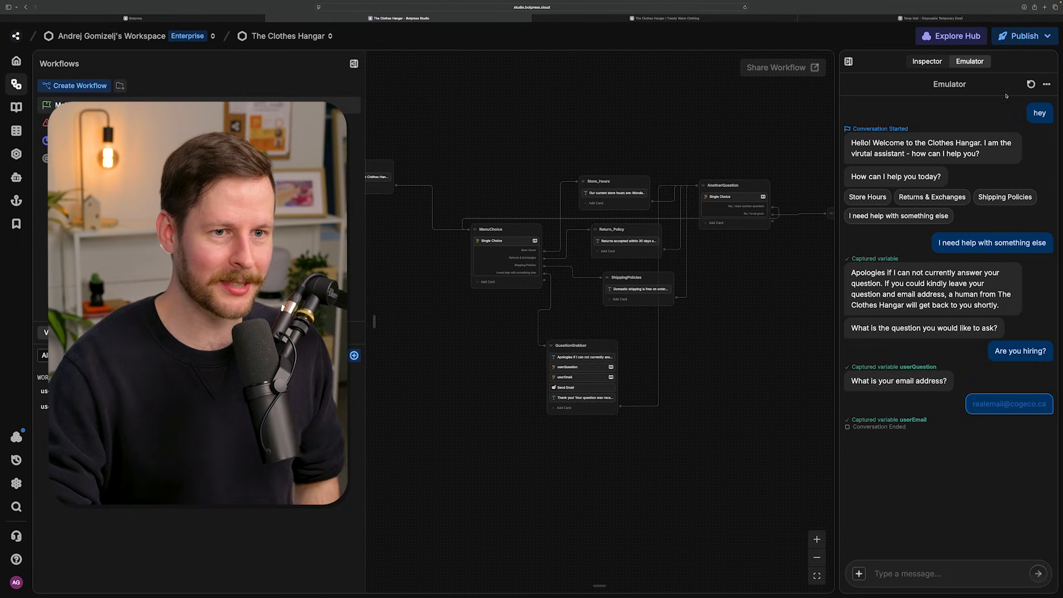
- Restart the emulator conversation with "hey", choose "Returns & Exchanges", reply "Yes, I have another question!" and pick "I need help with something else"
left_click(1030, 84)
type("hey")
key("Return")
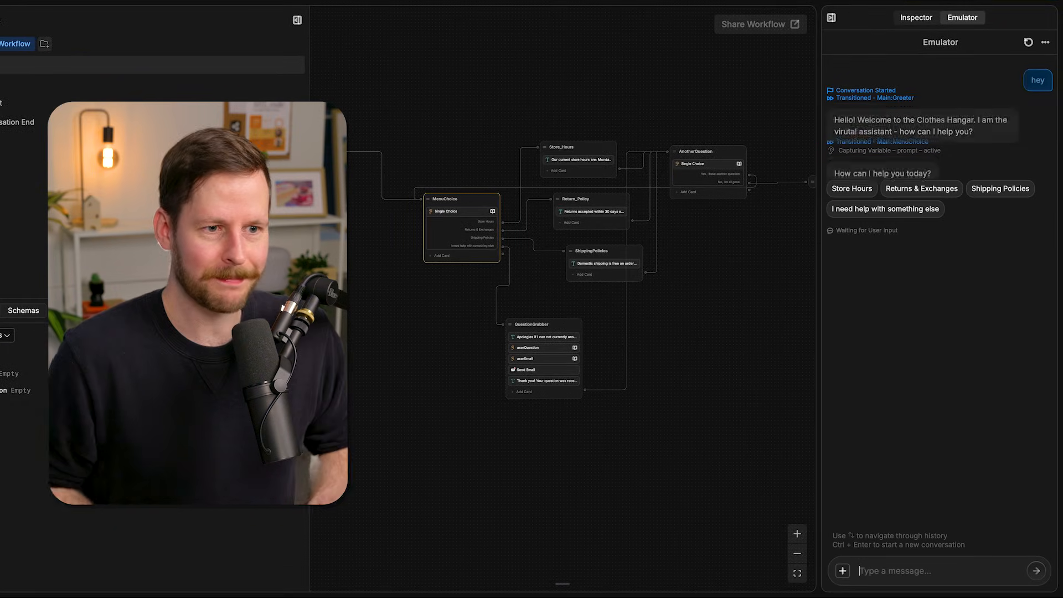
left_click(932, 189)
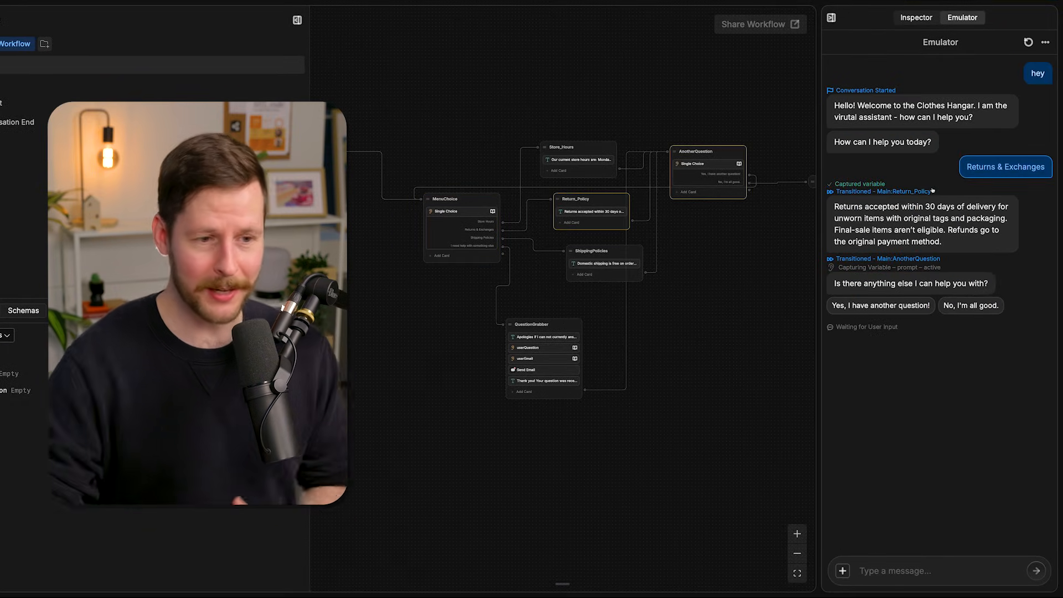
left_click(880, 305)
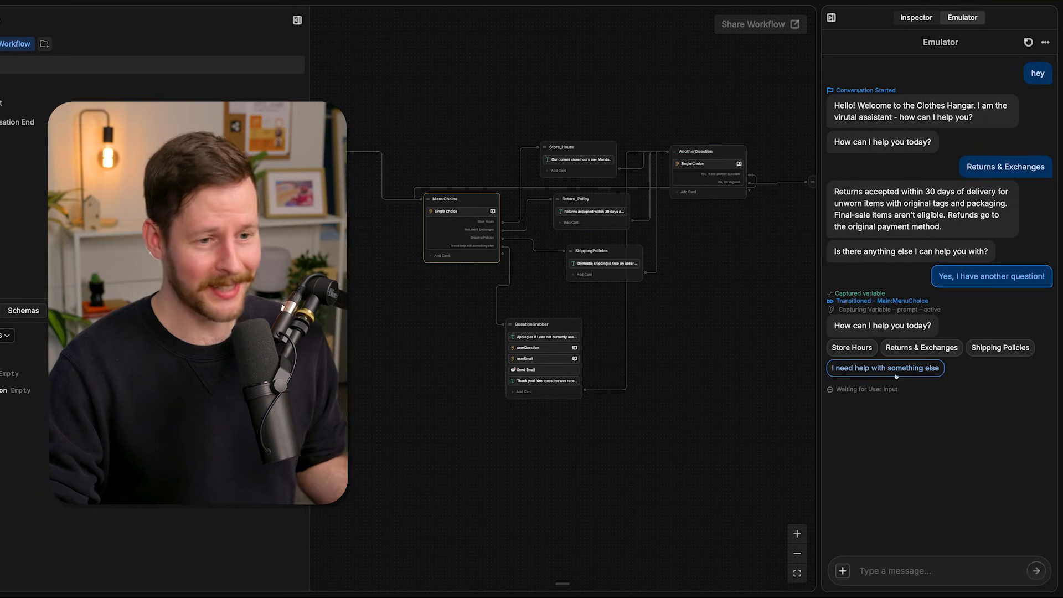
left_click(885, 367)
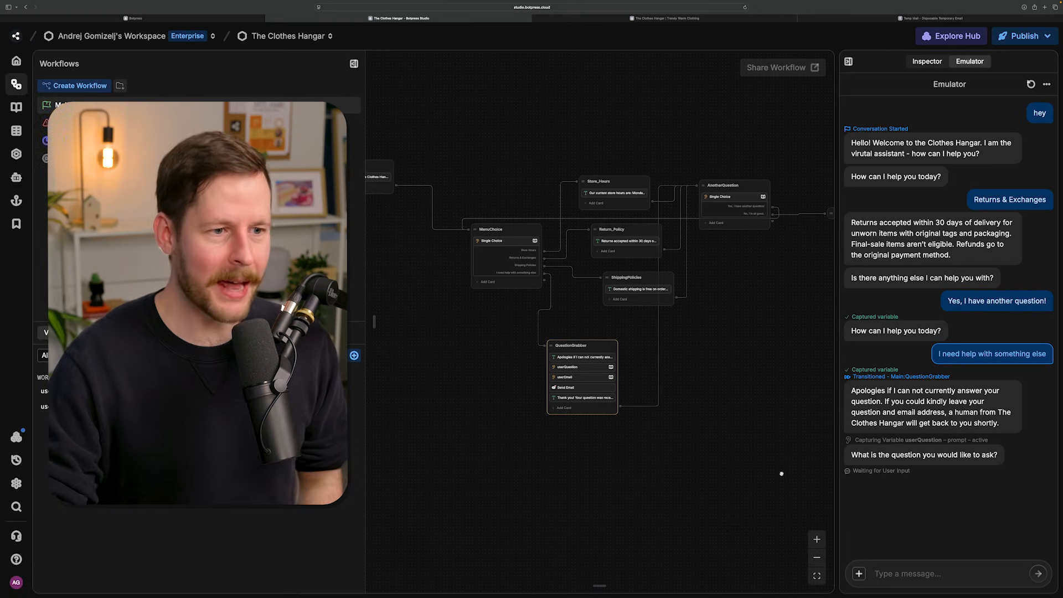
- Open the Conversation End workflow and examine its On_Explicit_Ending, Handler and End nodes
scroll(787, 491, "up", 10)
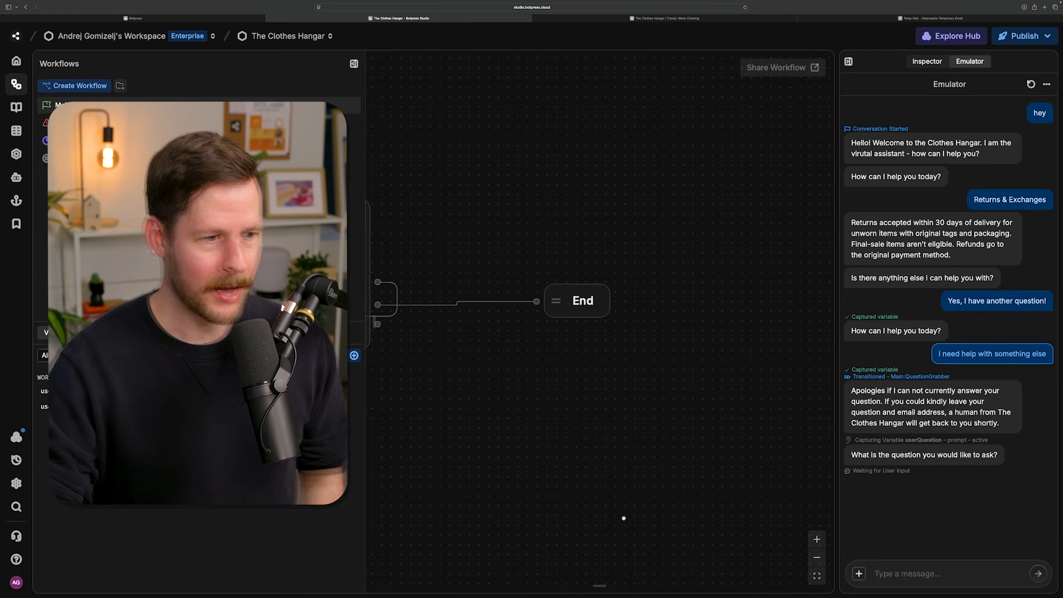
left_click_drag(623, 519, 656, 500)
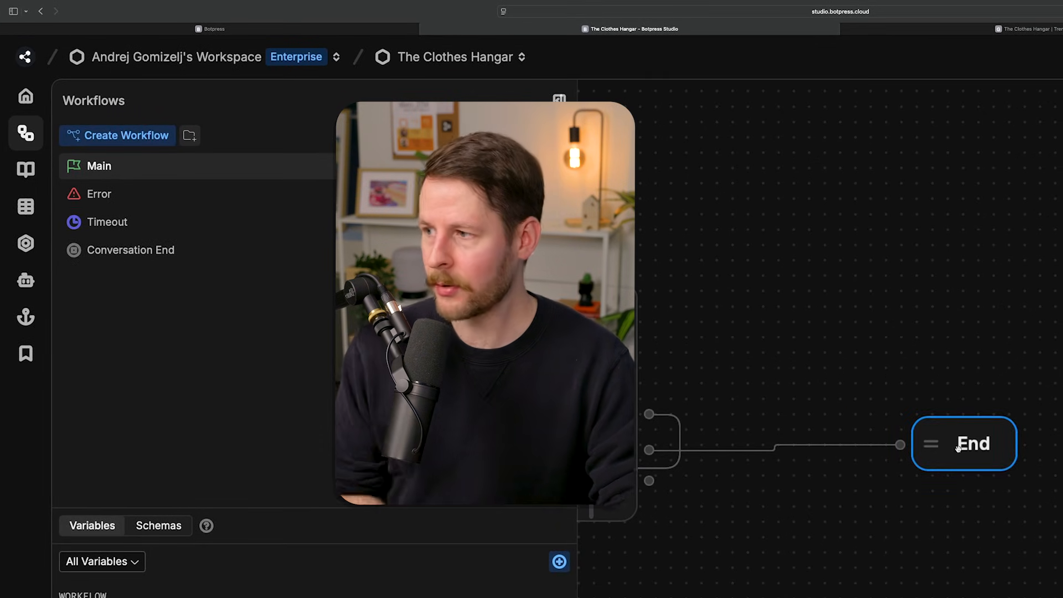
left_click(173, 255)
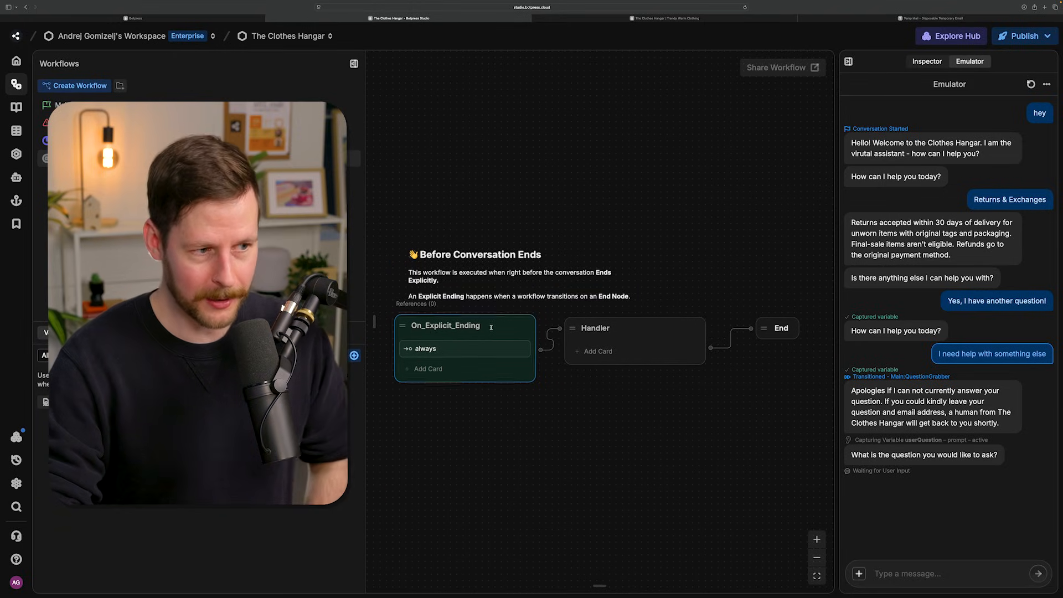
left_click_drag(557, 387, 523, 361)
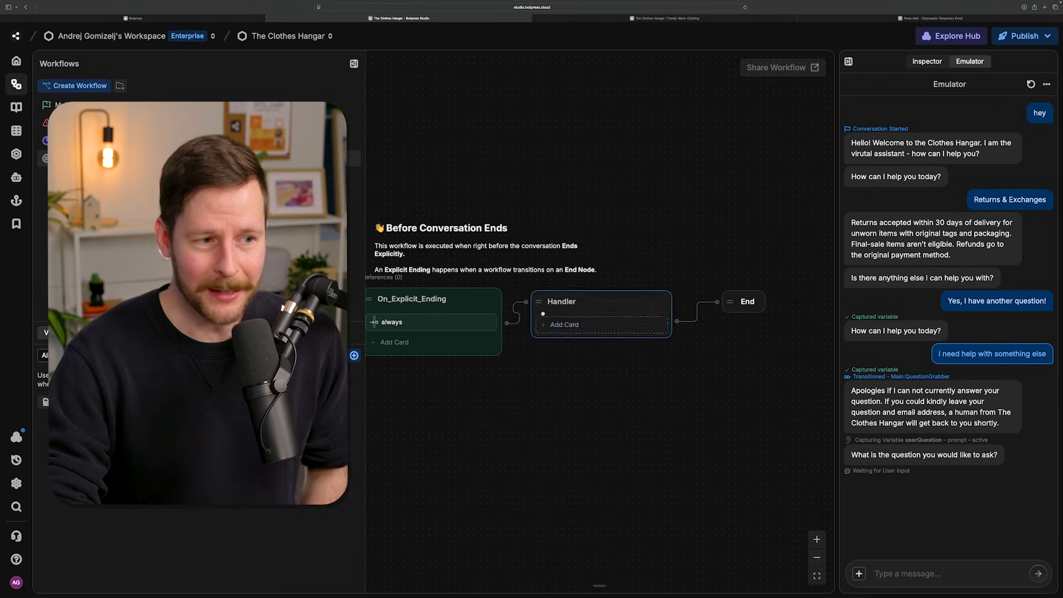
scroll(581, 314, "right", 3)
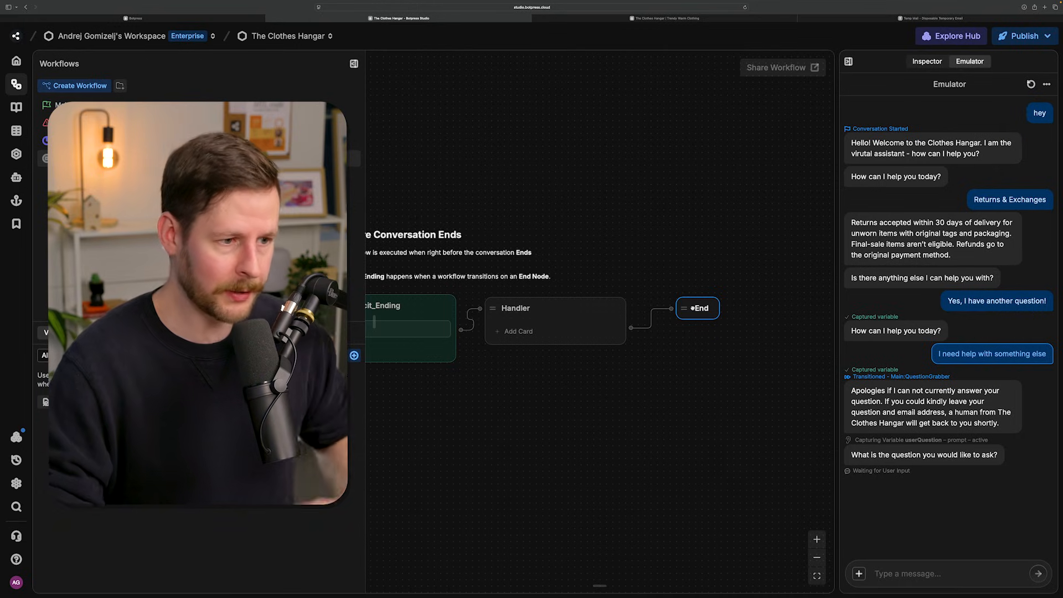
left_click_drag(603, 416, 664, 404)
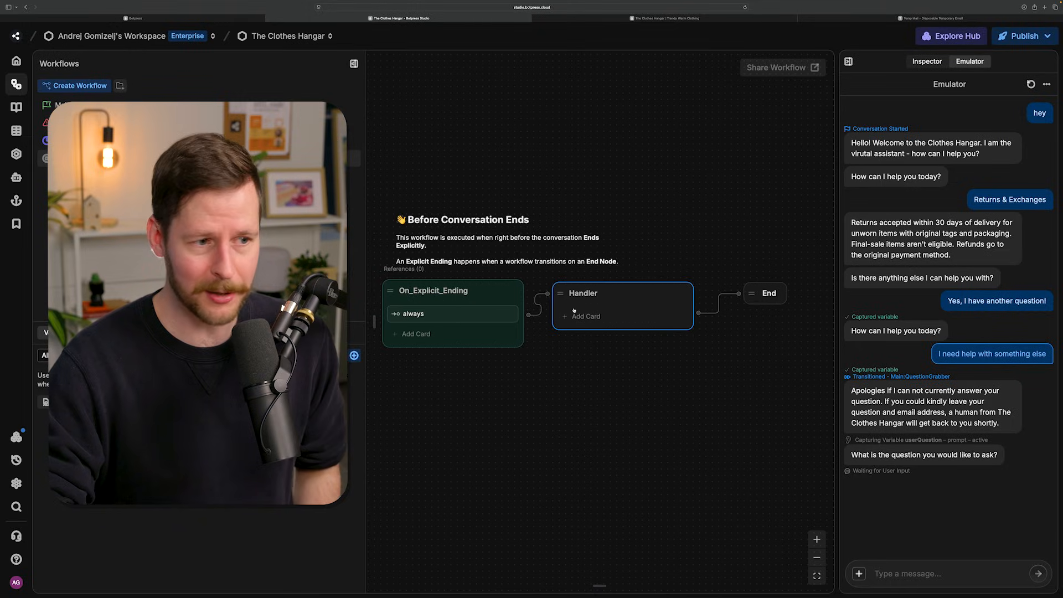
- Rename the Handler node in the Conversation End workflow as Goodbye
left_click(599, 293)
left_click(598, 293)
type("Goodbye")
key("Return")
- Add a Text card to the Goodbye node with the message "Thanks for visiting The Clothes Hangar!"
left_click(601, 364)
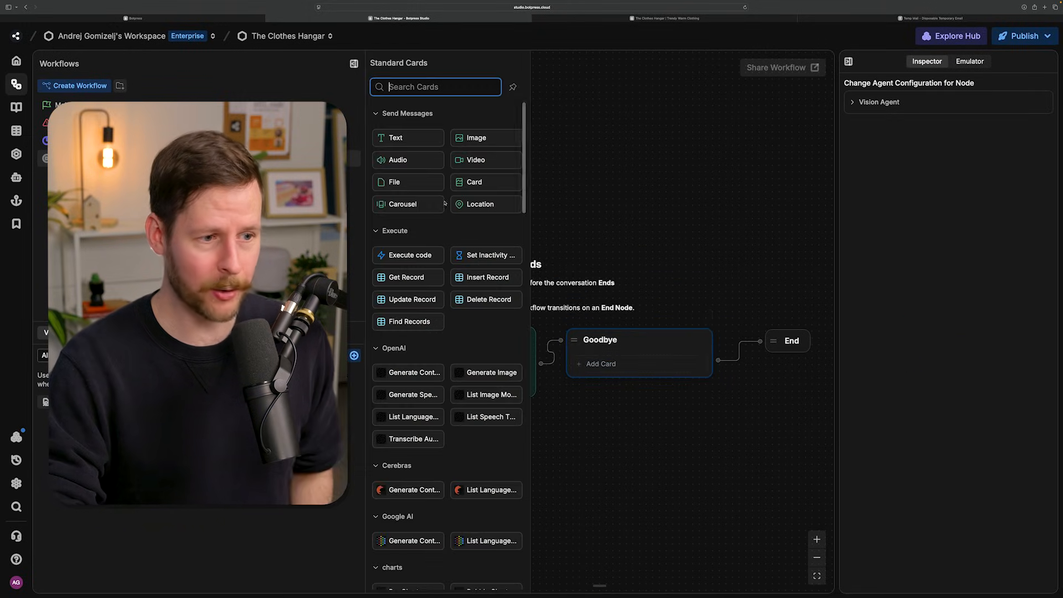
left_click_drag(416, 145, 614, 354)
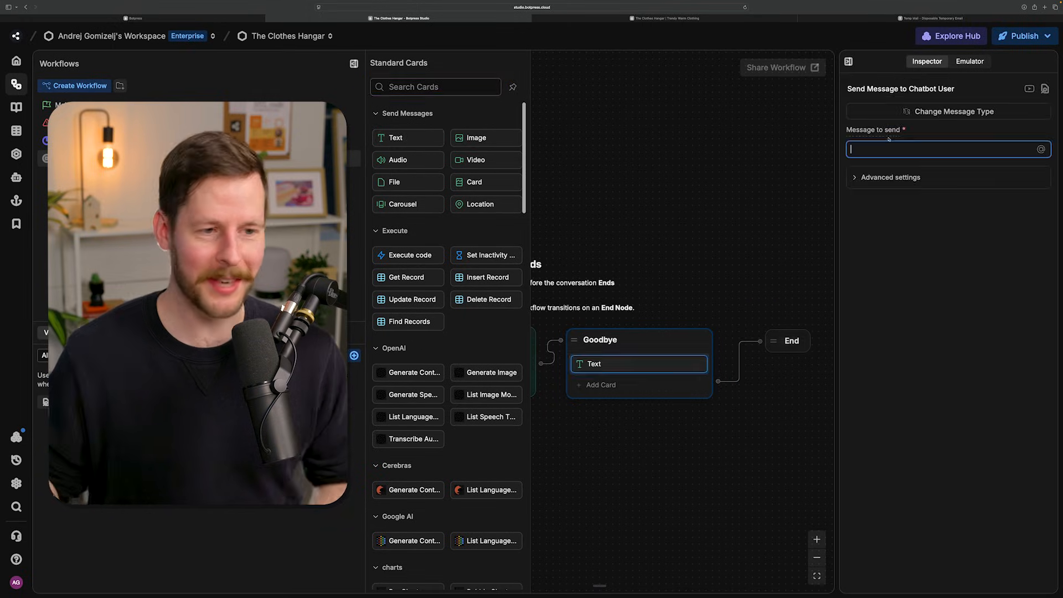
type("Thanks for visiting The Clothes Hangar!")
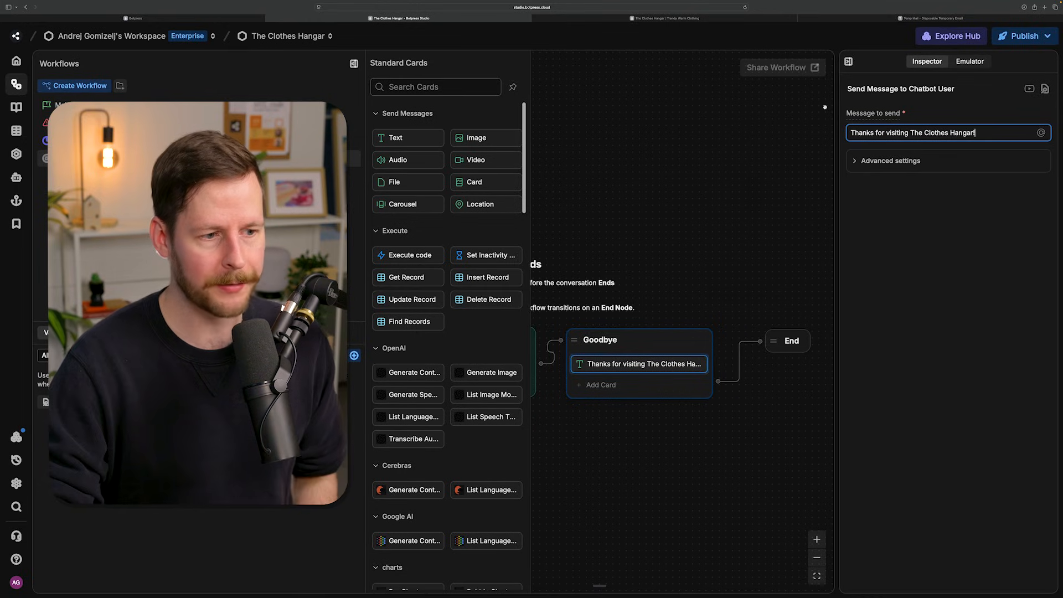
- Give Goodbye a Single Choice card asking "Would you like to join the Clothes Hangar's newsletter? We regularly send out updates on new products, promotions, and style inspirations."
left_click(600, 386)
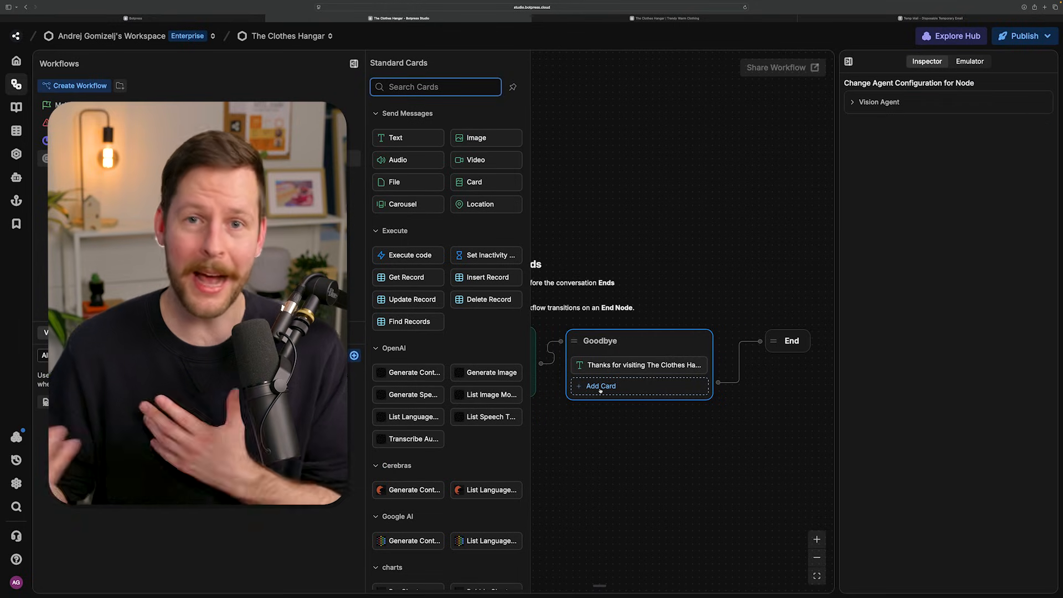
scroll(501, 332, "down", 15)
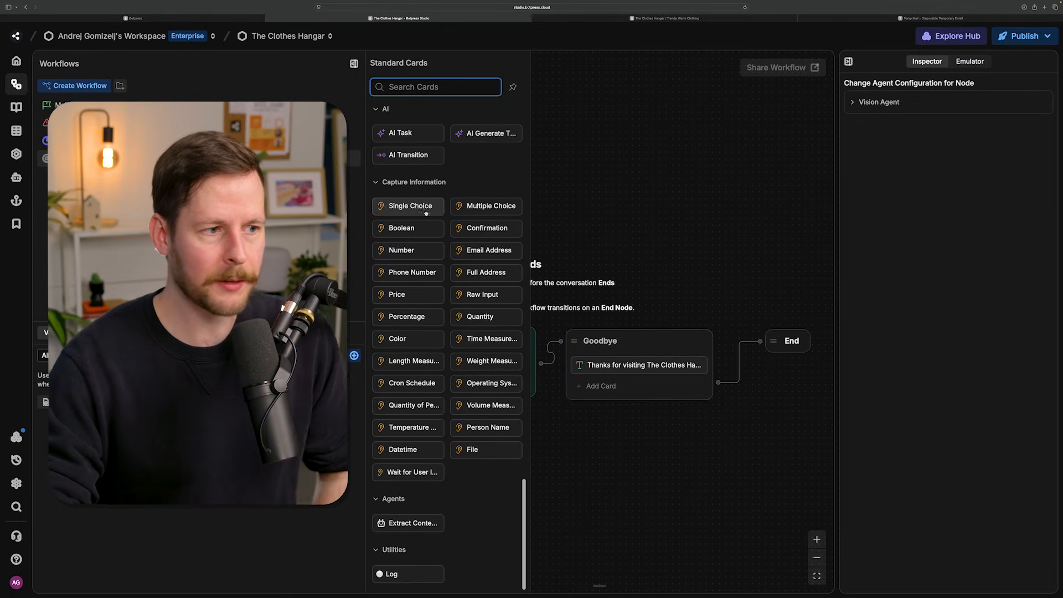
mouse_move(417, 210)
left_click_drag(416, 210, 606, 385)
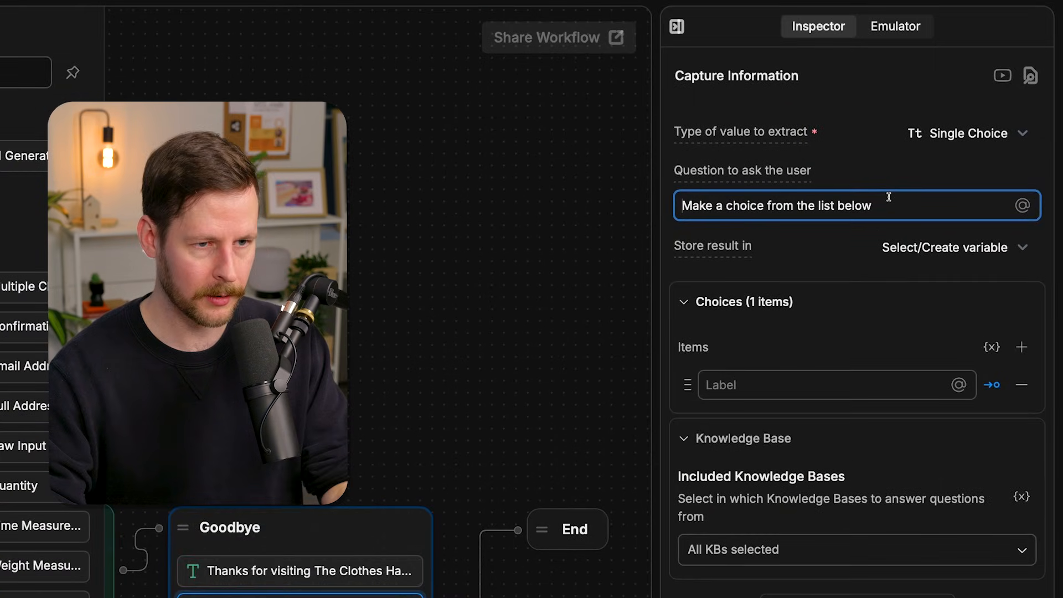
type("Would you like to join the Clothes Hangar's newsletter? We regularly send out updates on new products, promotions, and style inspirations.")
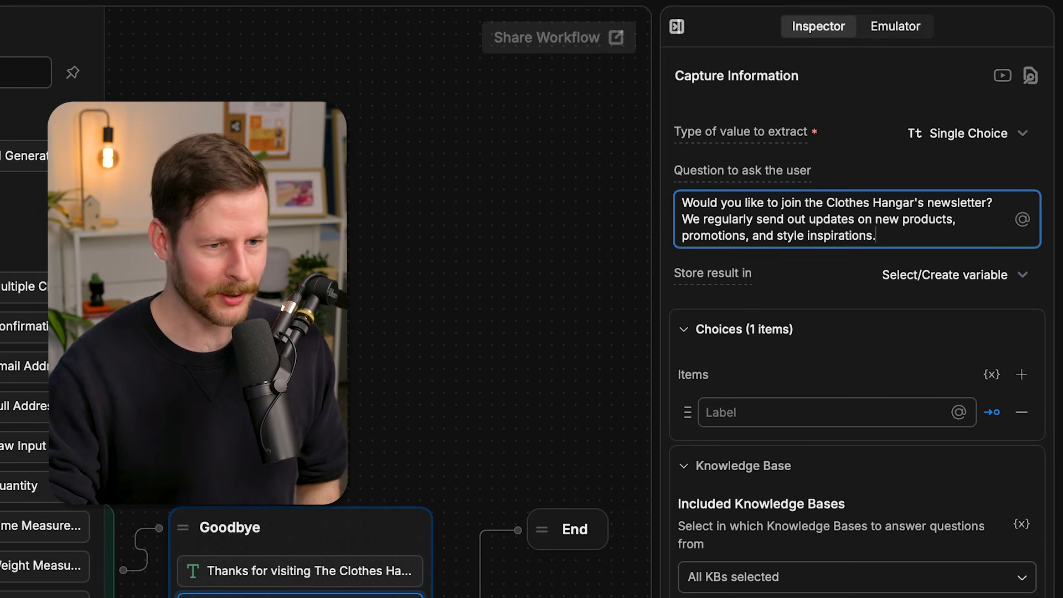
- Give the newsletter question two choices, "Yes, please!" and "No thank you, I'm good."
left_click(872, 414)
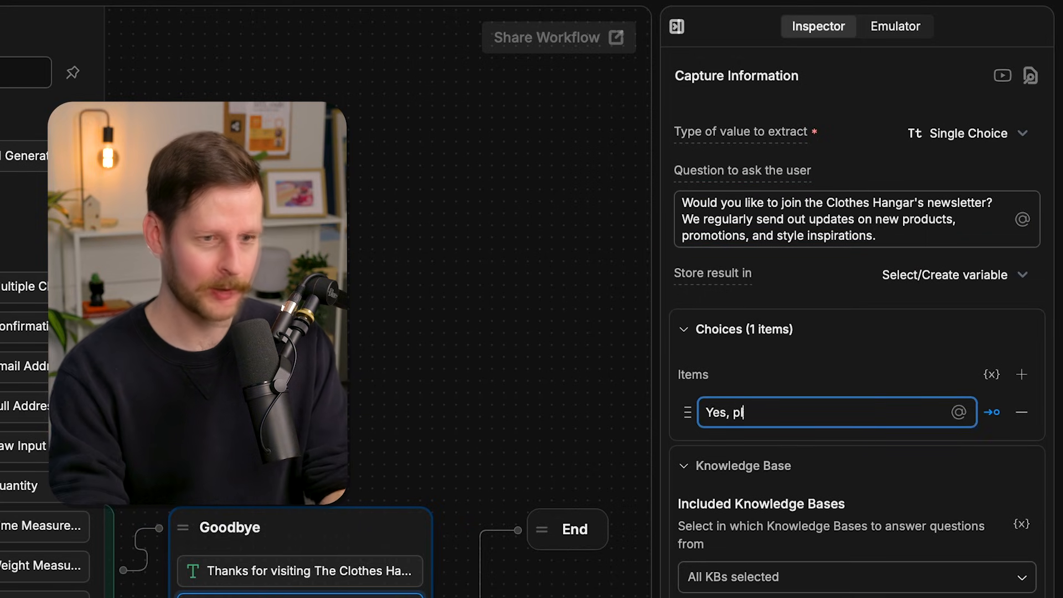
left_click(1021, 374)
type("No thank you, I'm good.")
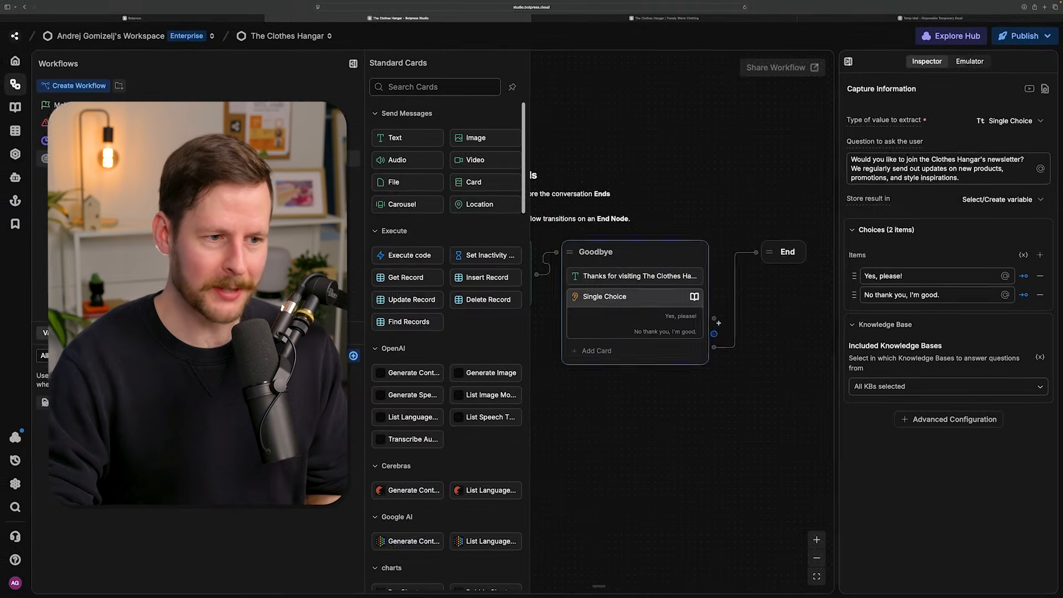
- Create a standard node connected to the "Yes, please!" choice and name it EmailAsker
left_click_drag(715, 317, 655, 467)
left_click(655, 472)
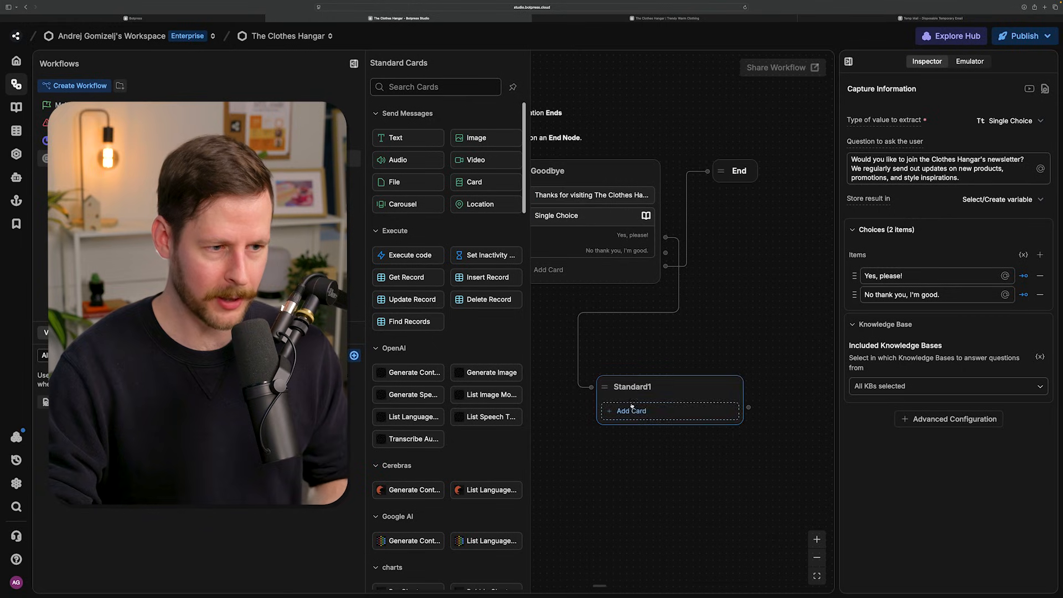
double_click(641, 384)
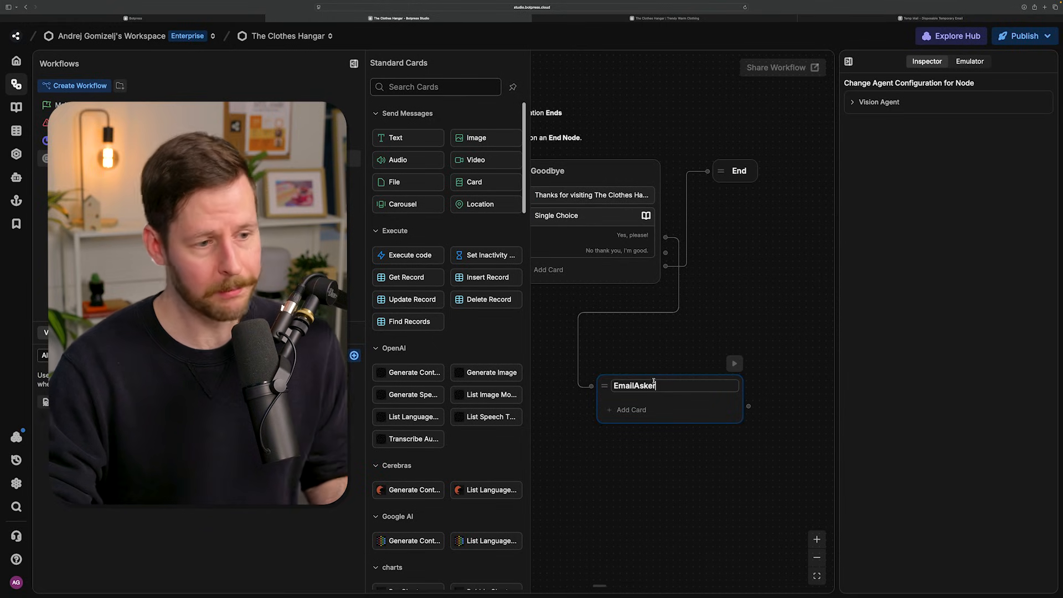
key("Return")
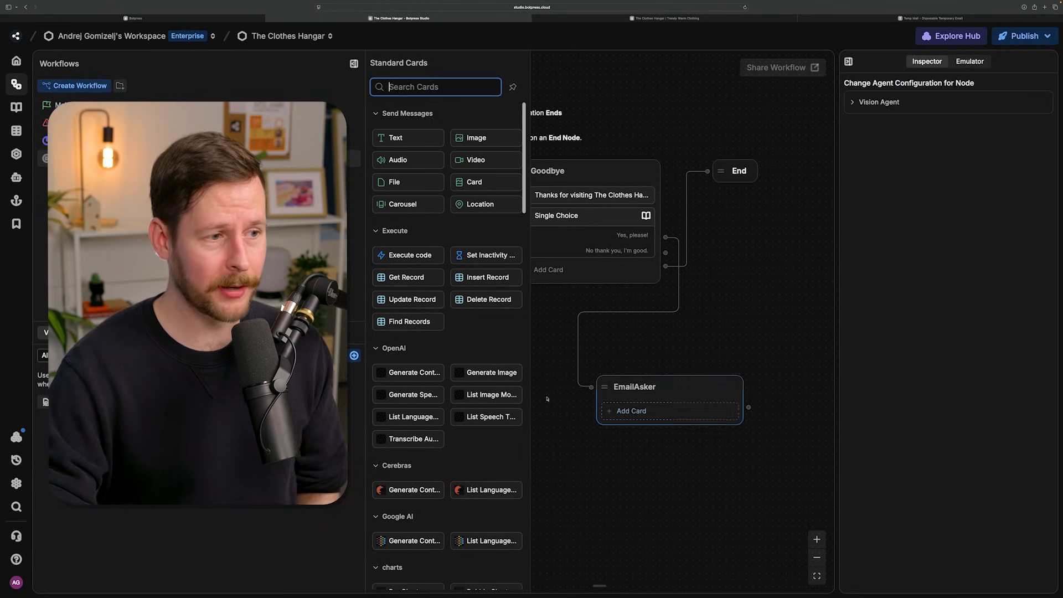
- Add an Email Address capture card to EmailAsker with the question "What is your email address?"
mouse_move(497, 366)
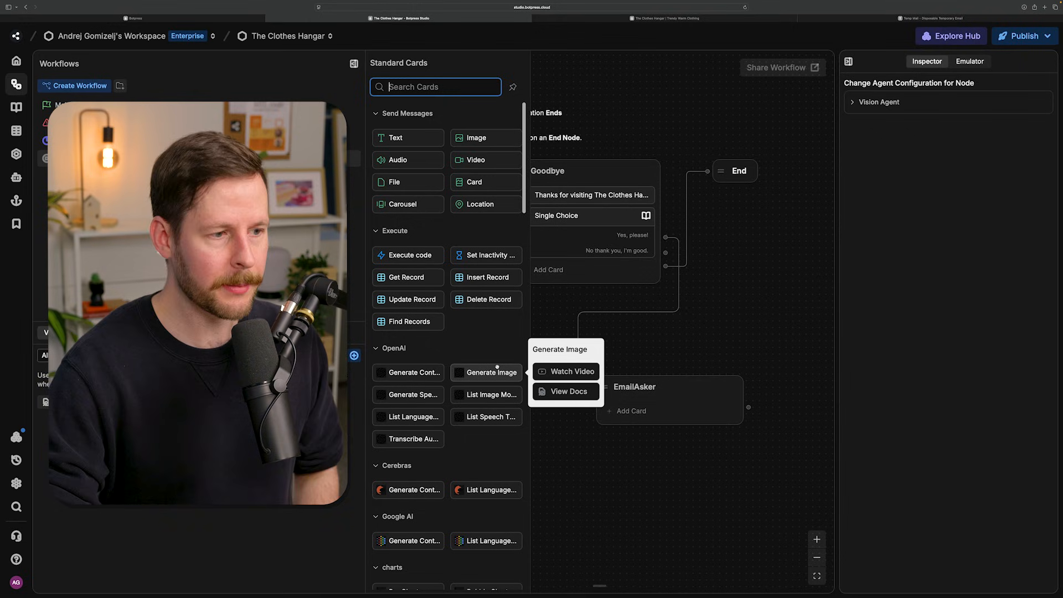
scroll(471, 354, "down", 15)
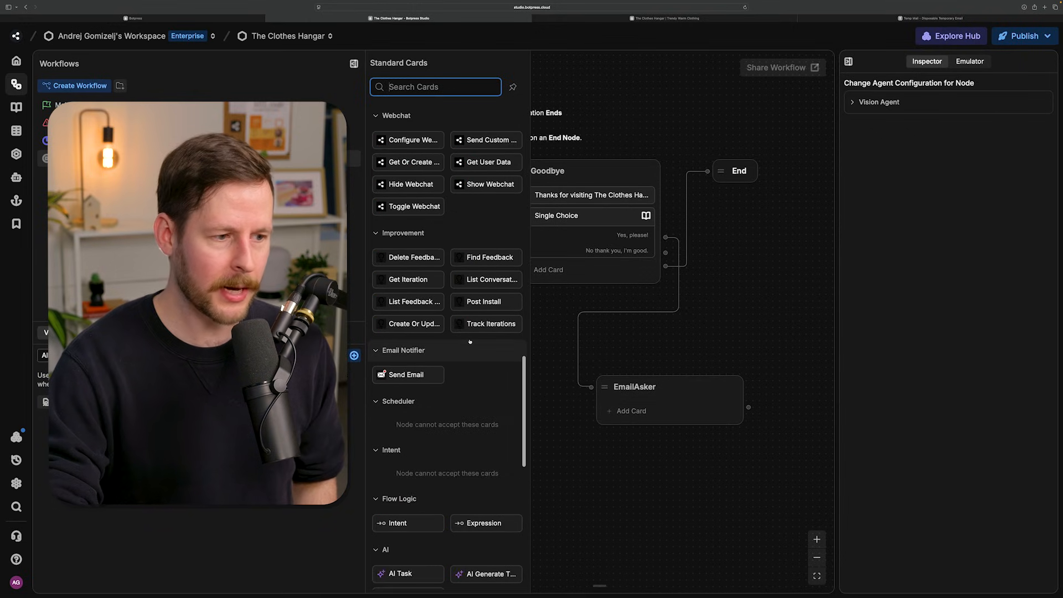
left_click_drag(487, 251, 647, 424)
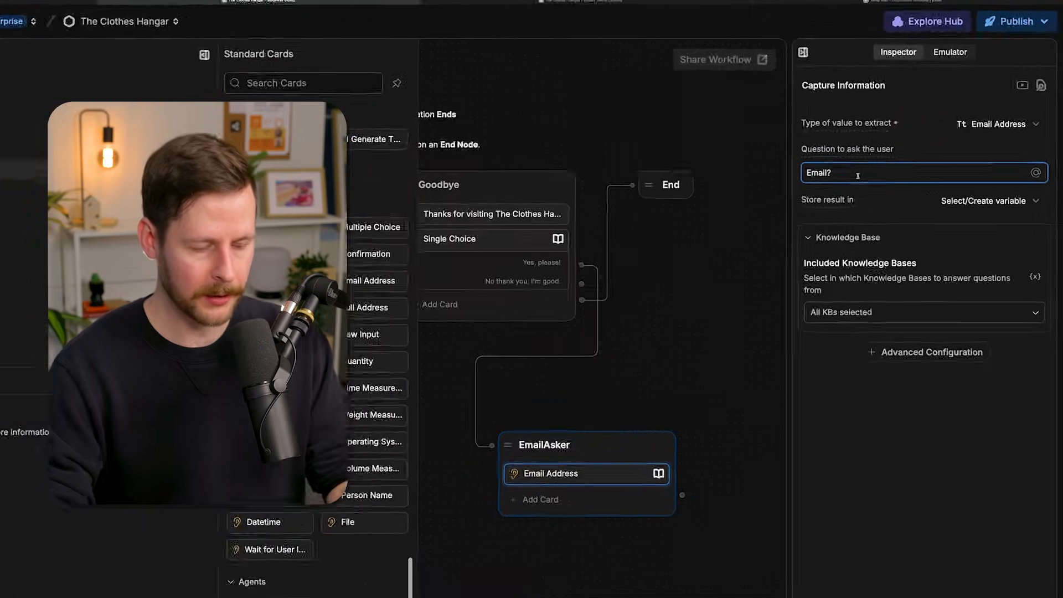
key("ctrl+a")
type("W")
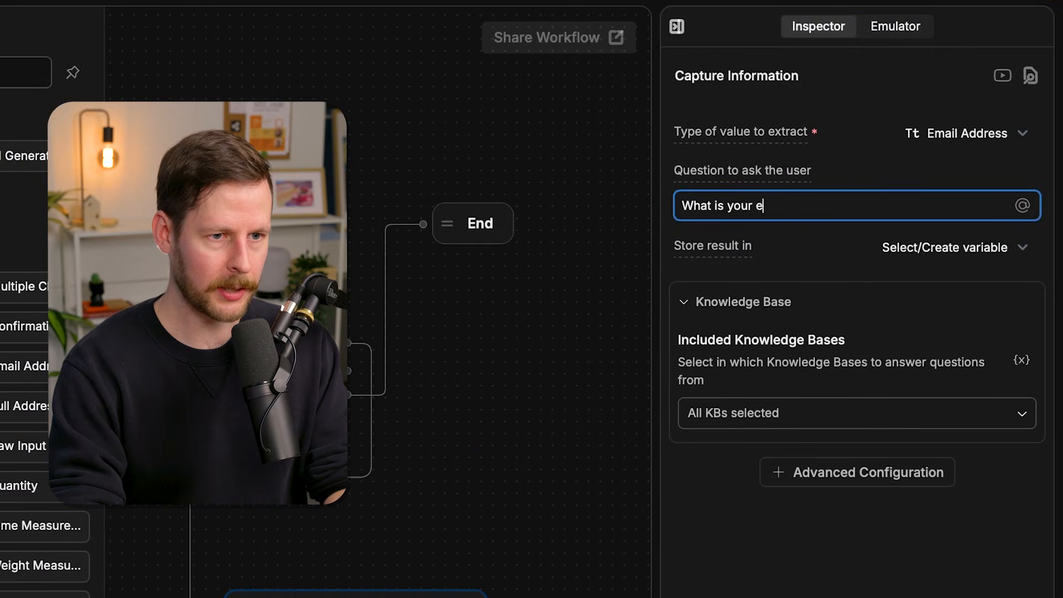
type("hat is your email address?")
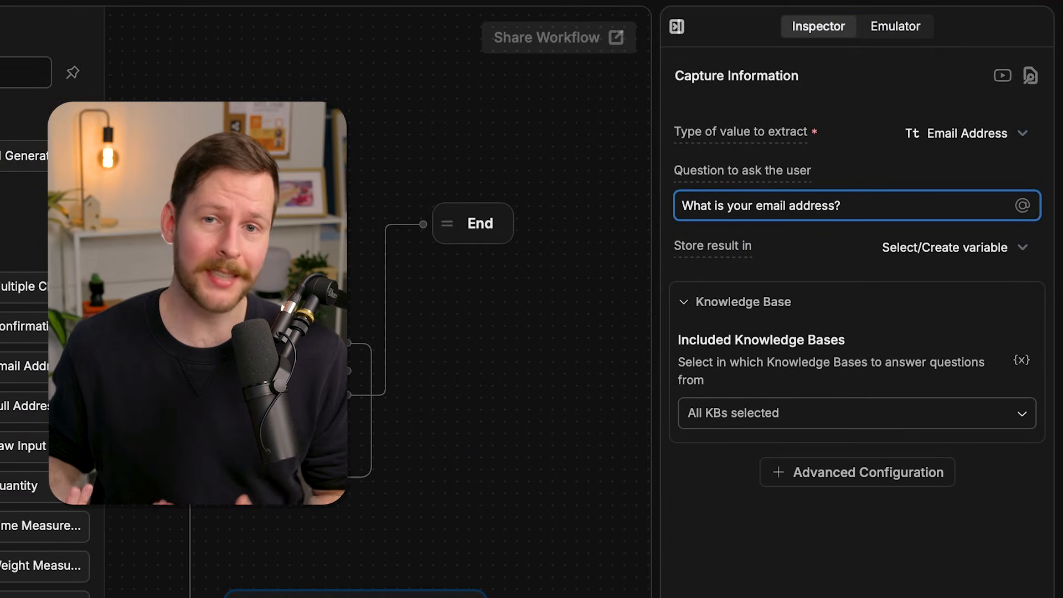
- Store the Email Address card's result in a new variable named emailForMailingList
left_click(946, 249)
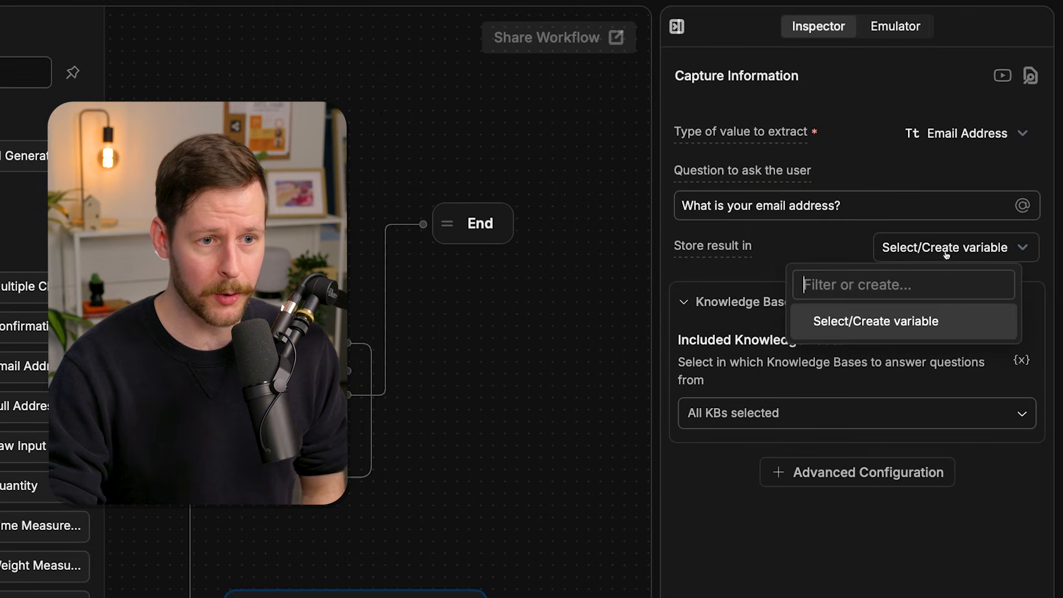
type("emailForMailingList")
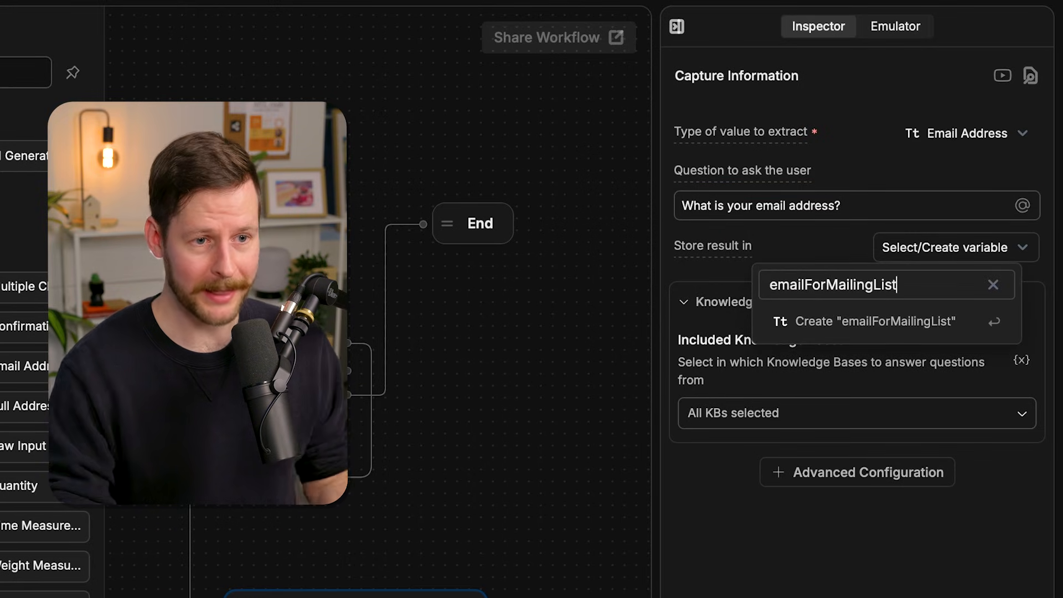
key("Return")
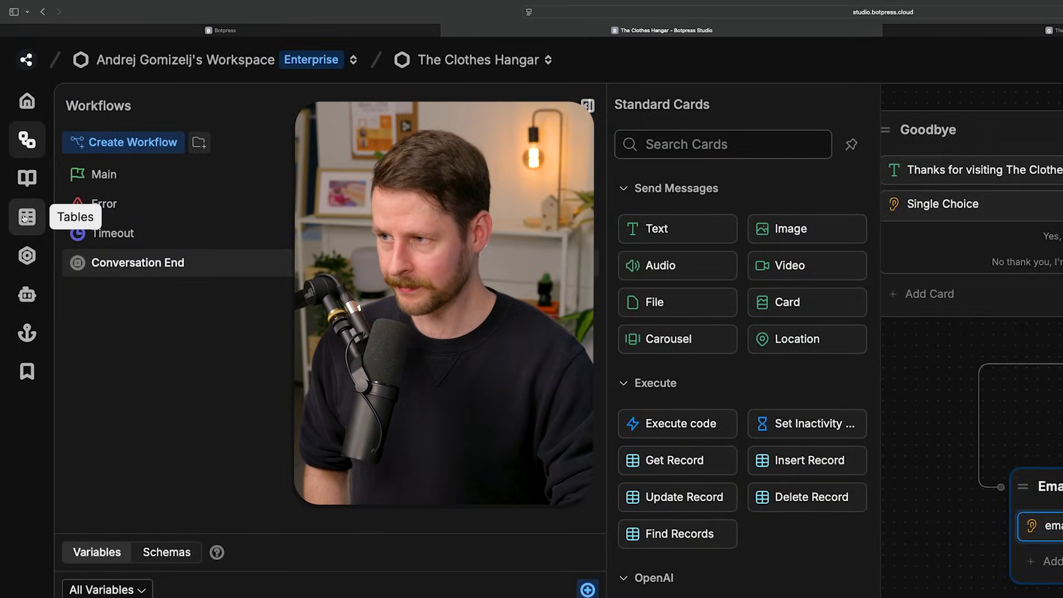
- Create a table named MailingListEmails and give it a String column named Emails
left_click(22, 217)
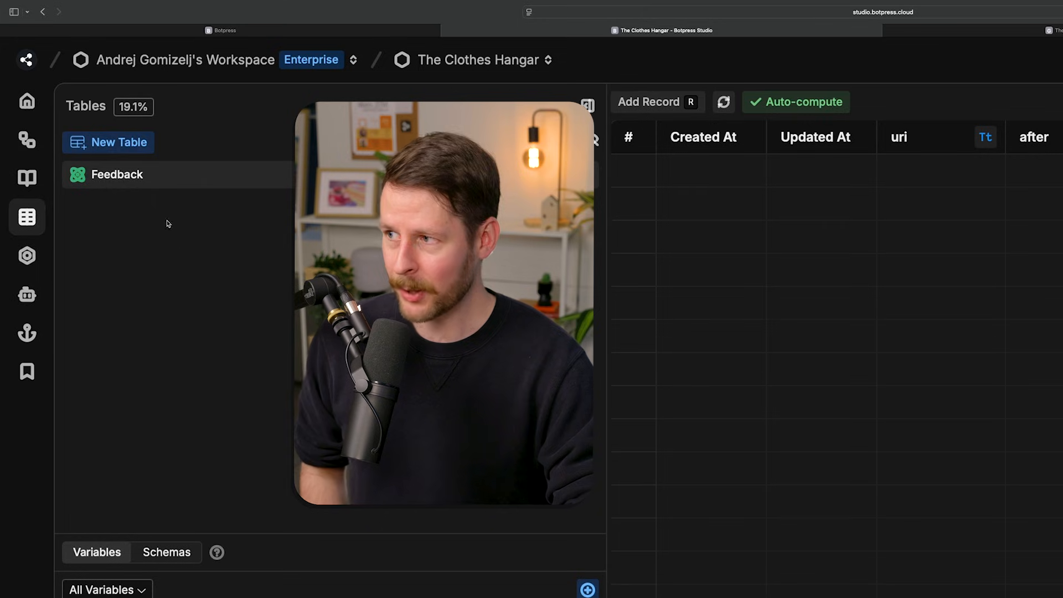
left_click(108, 142)
key("super+a")
key("BackSpace")
type("Maili")
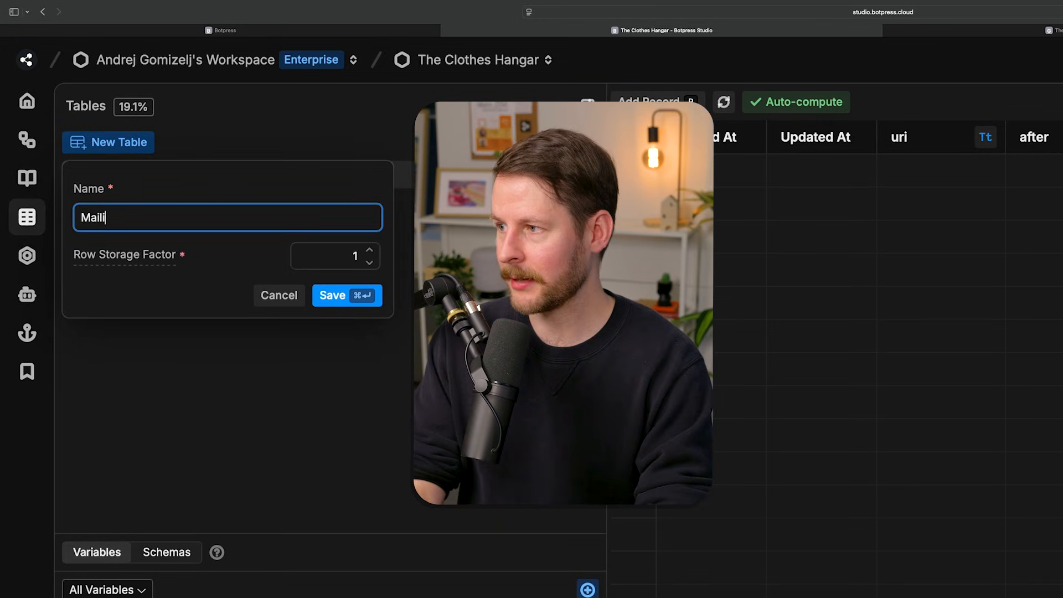
type("ngListEmails")
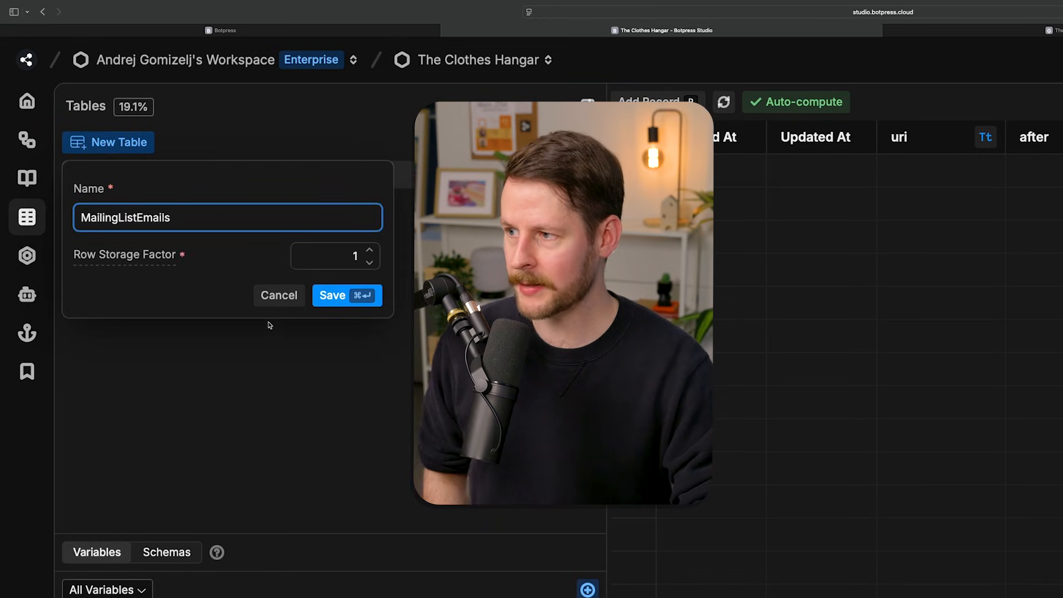
left_click(347, 297)
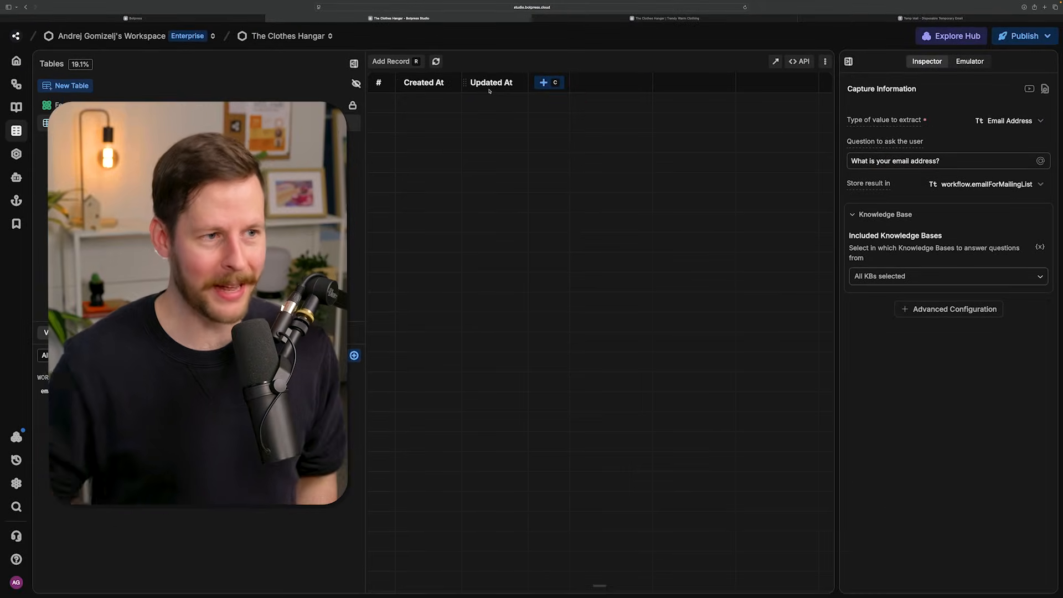
left_click(547, 82)
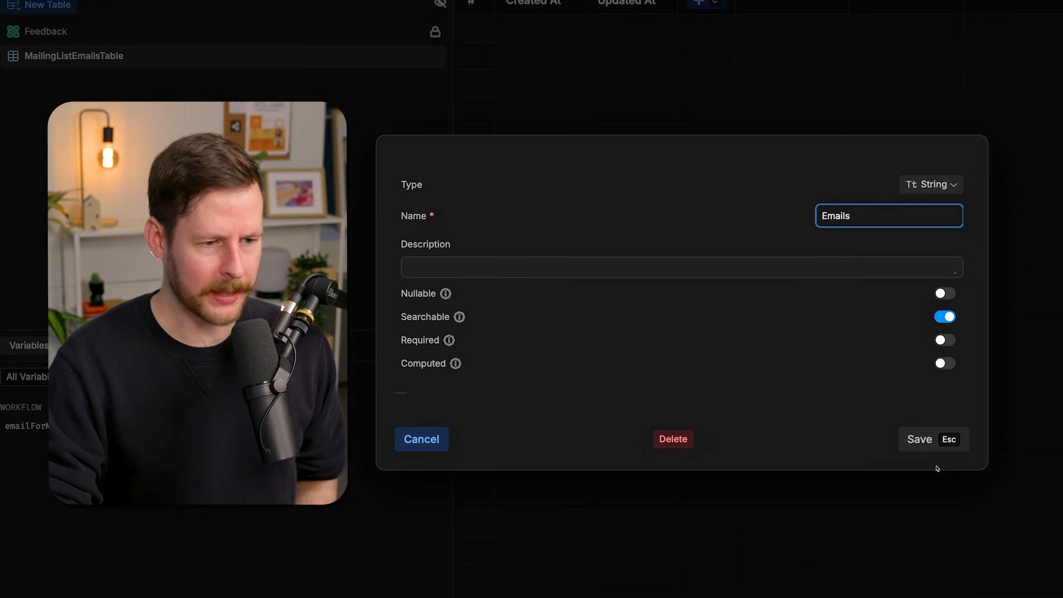
left_click(934, 446)
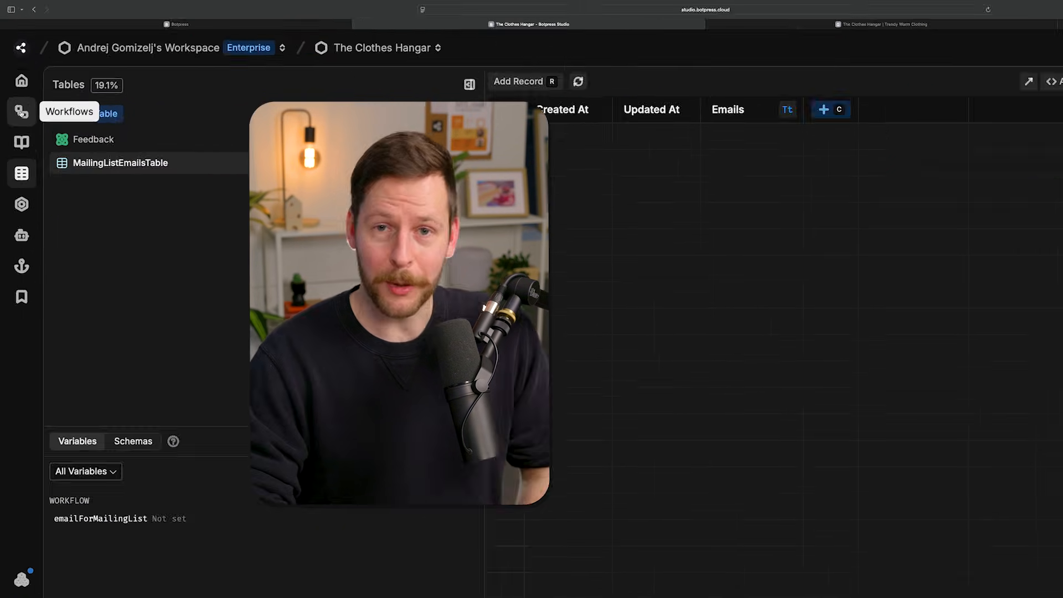
- Add an Insert Record card to the EmailAsker node of the Conversation End workflow, targeting MailingListEmailsTable
left_click(16, 83)
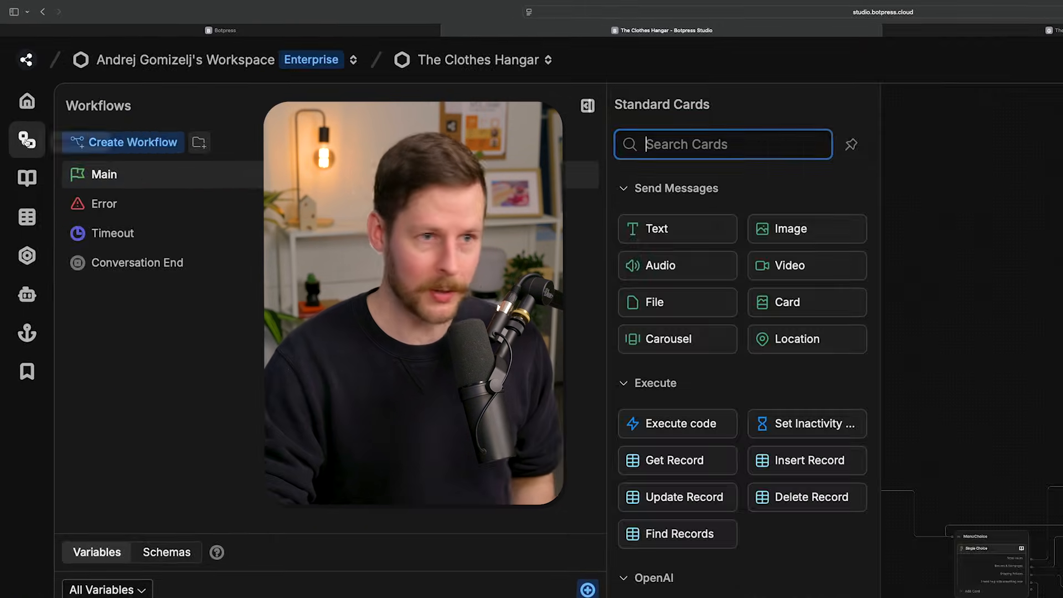
left_click(158, 270)
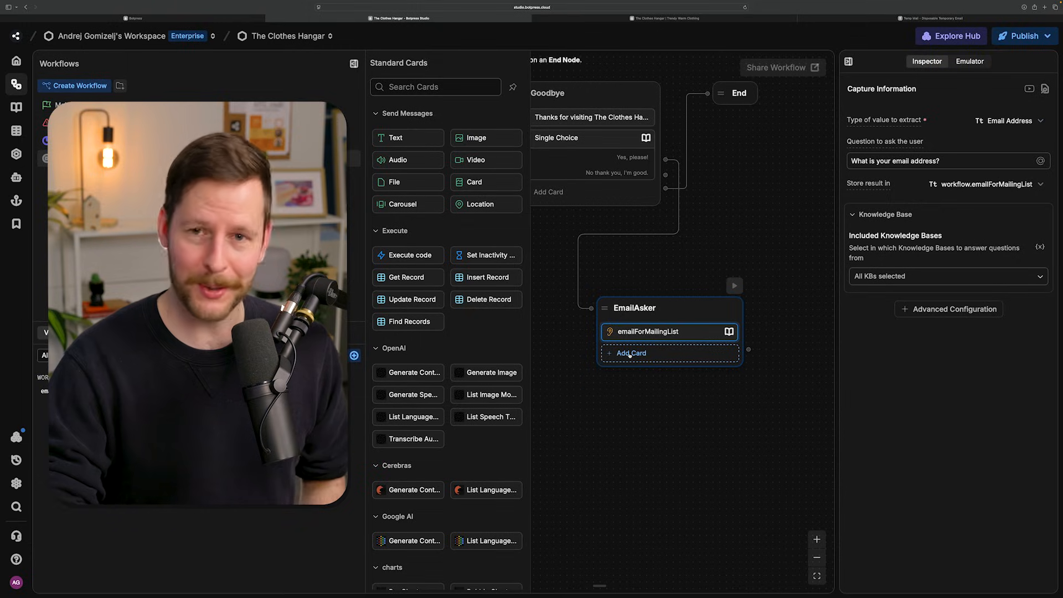
left_click(629, 354)
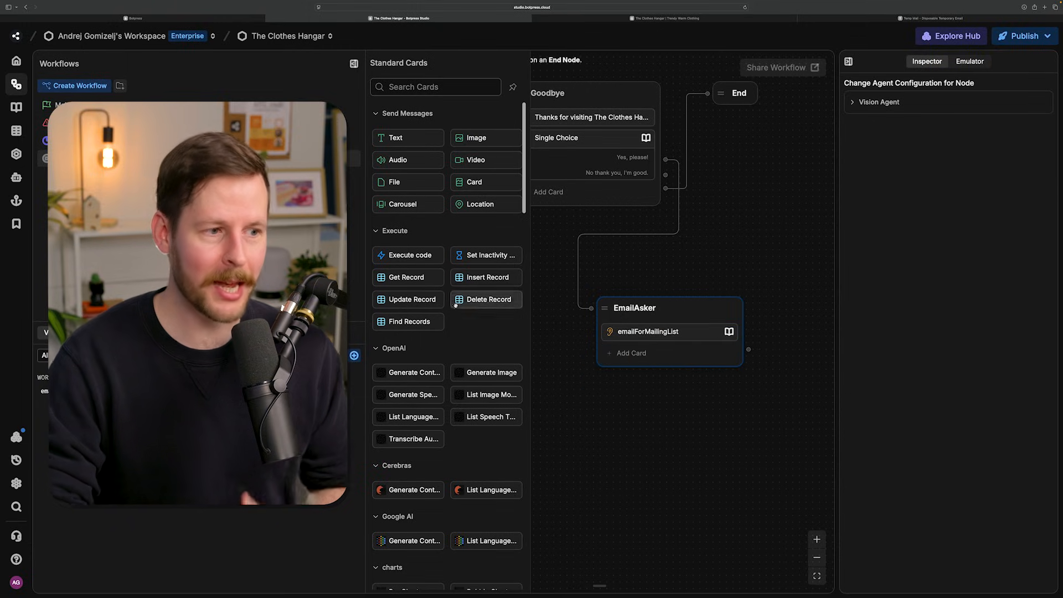
mouse_move(480, 280)
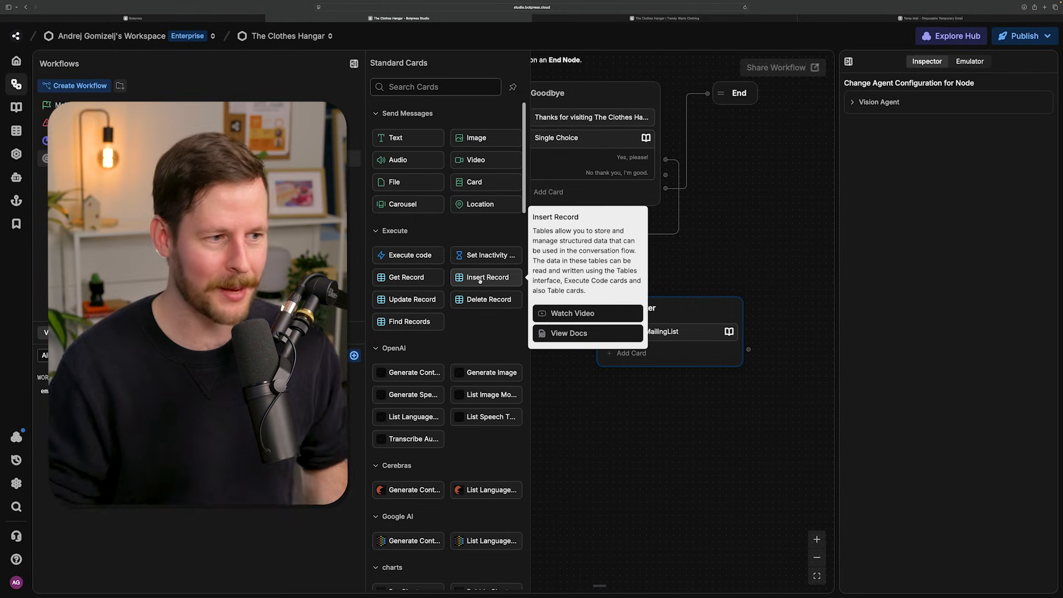
left_click(479, 281)
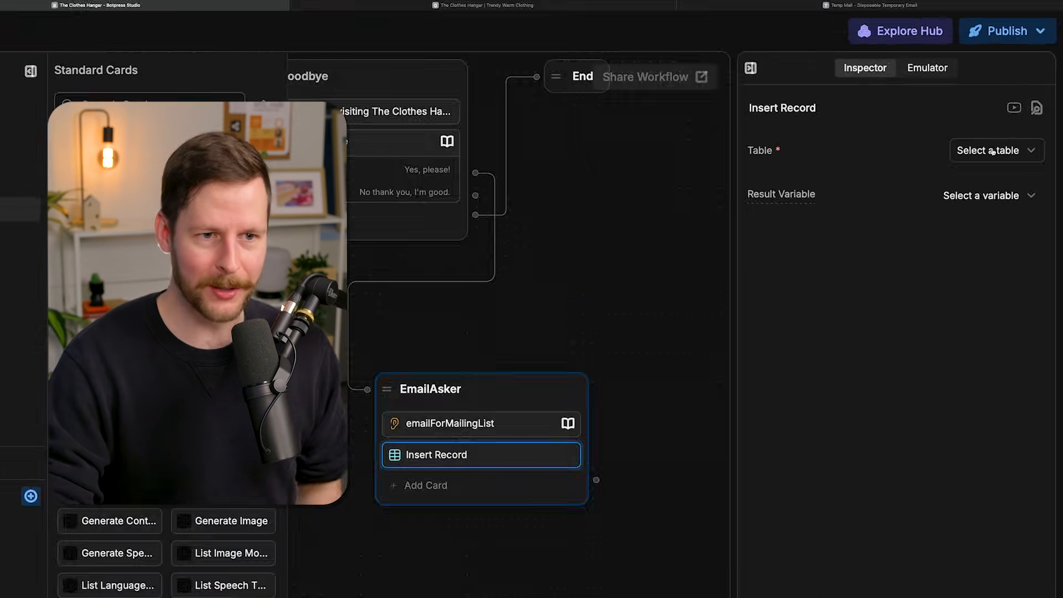
left_click(991, 151)
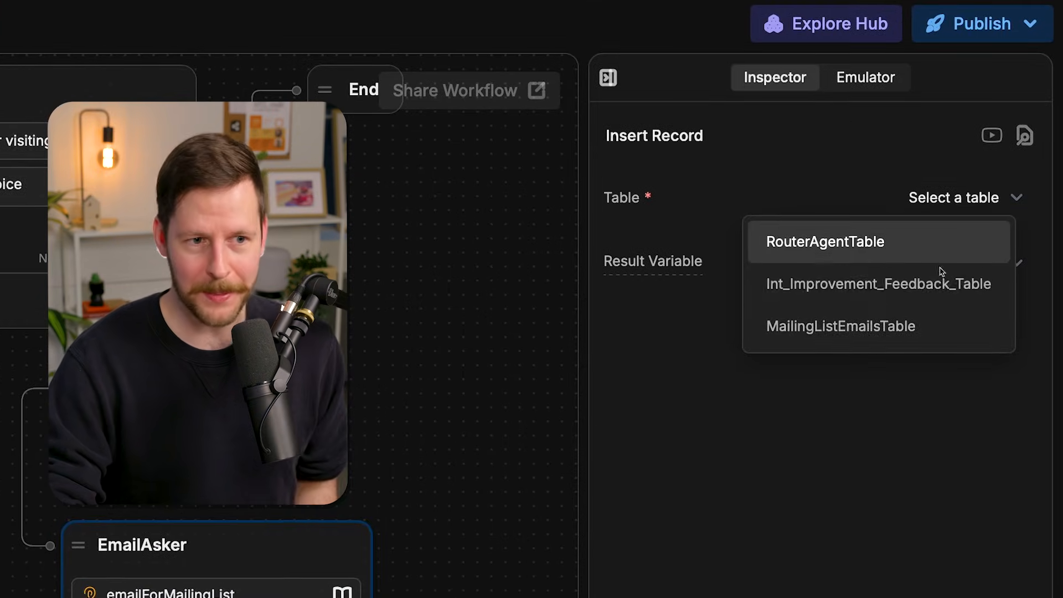
left_click(864, 332)
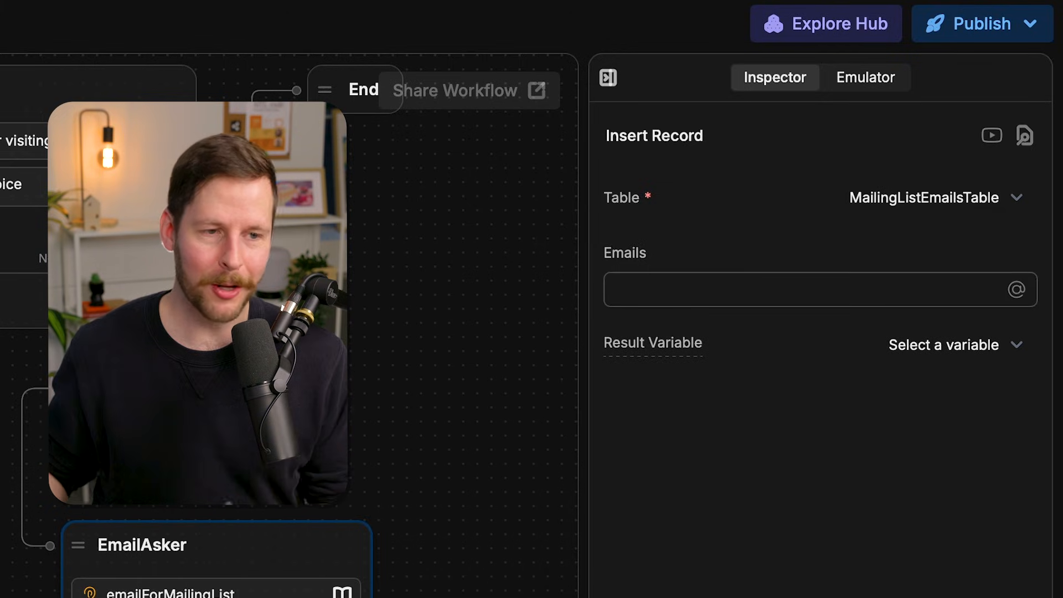
left_click(633, 292)
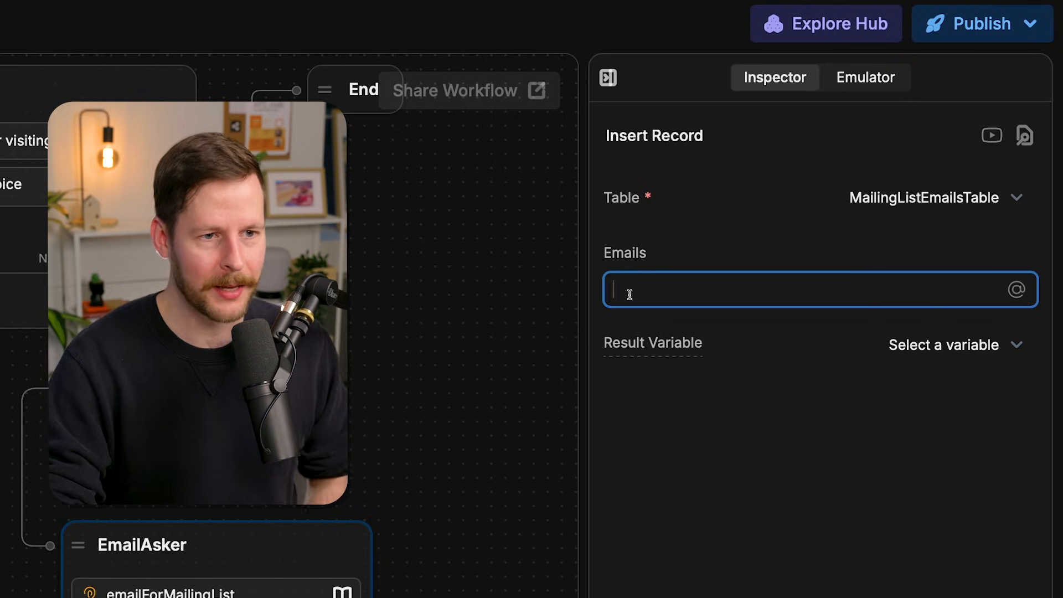
left_click(789, 440)
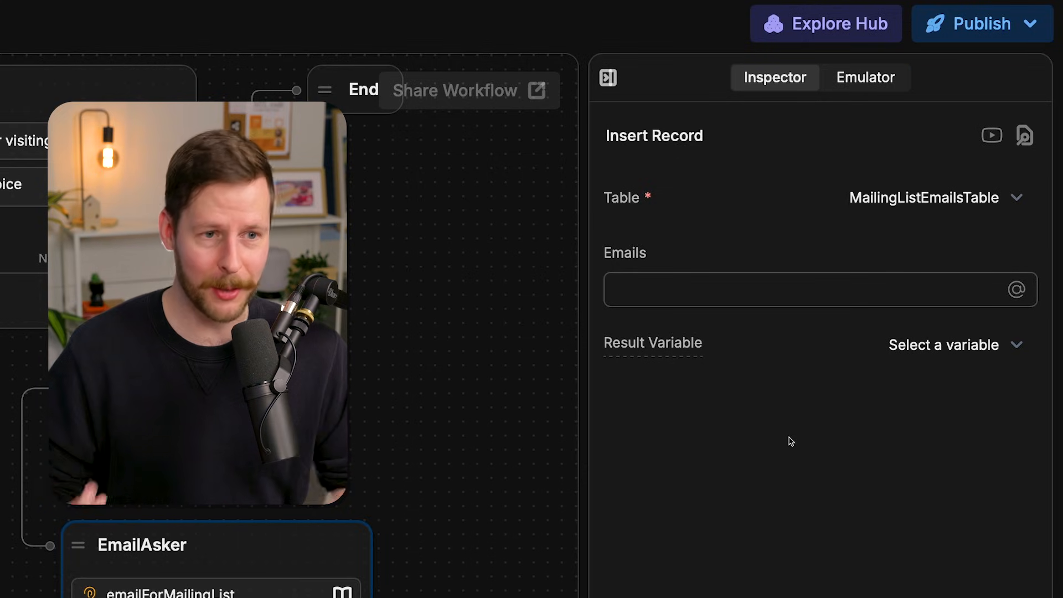
left_click(756, 296)
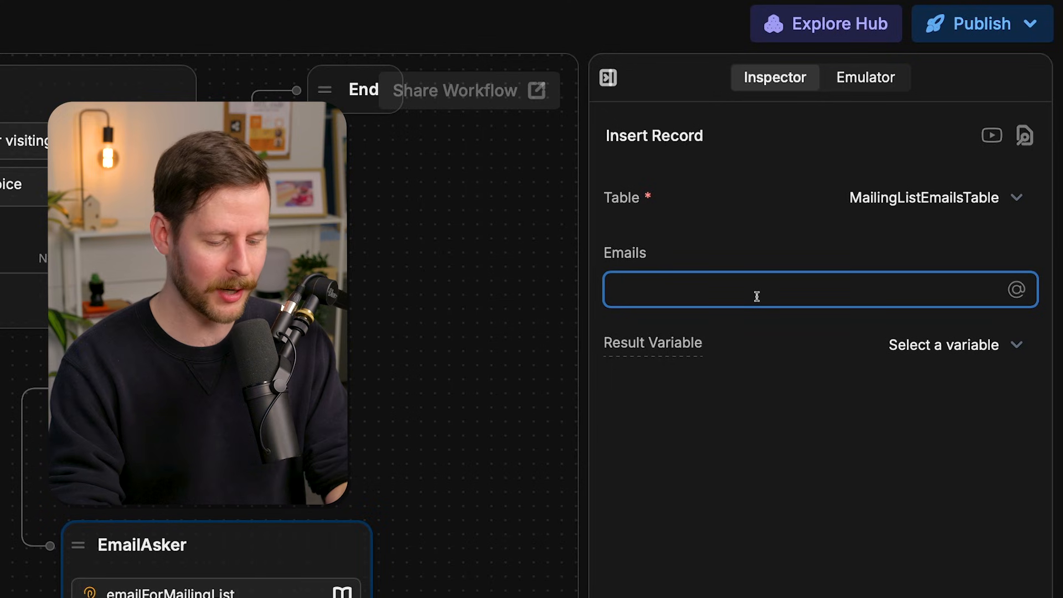
type("@wof")
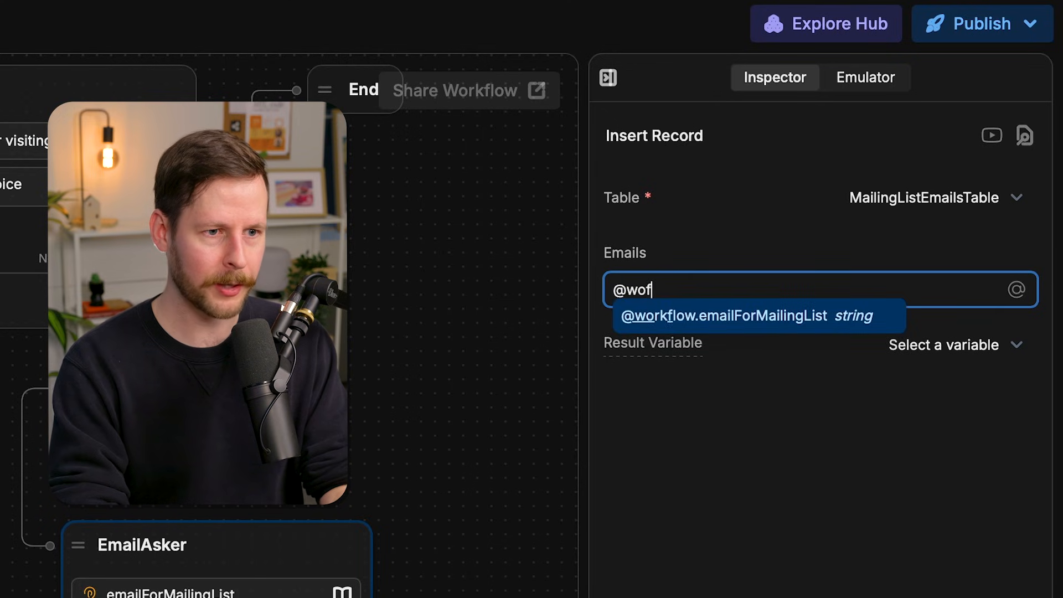
key("BackSpace")
type("rkflow.email")
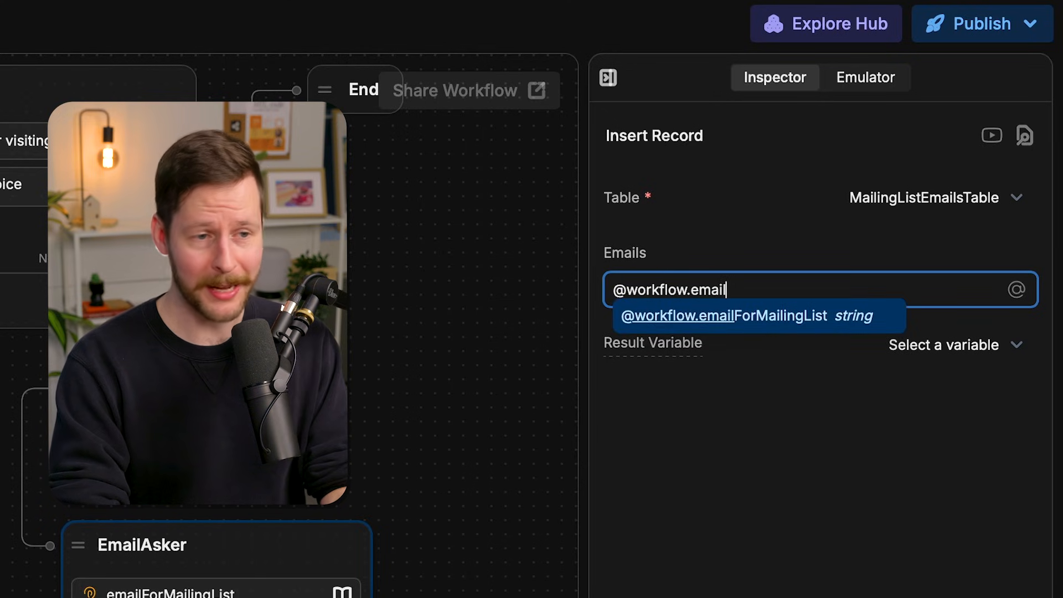
key("Return")
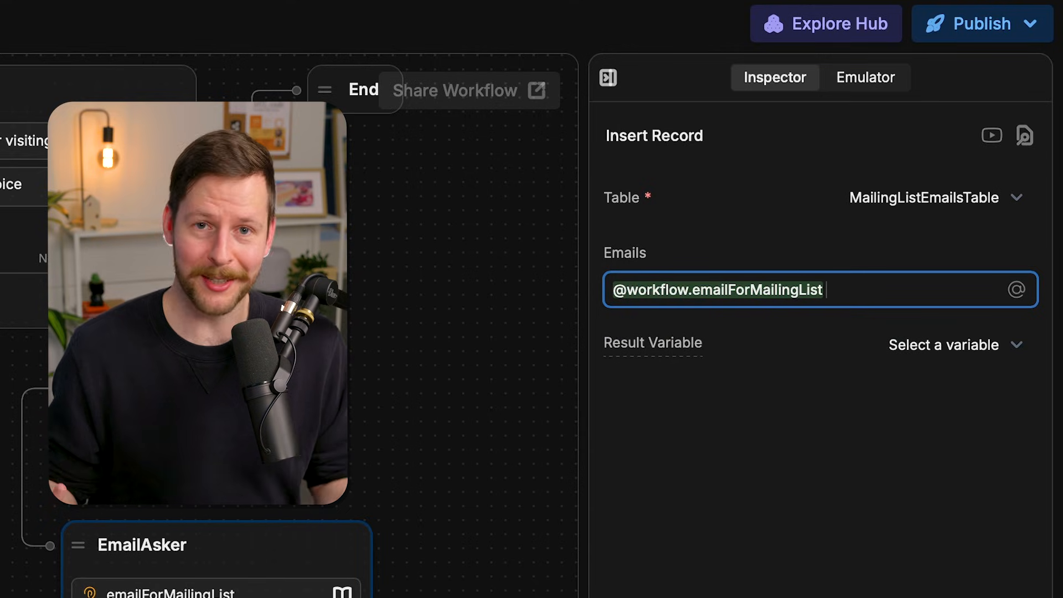
key("ctrl+a")
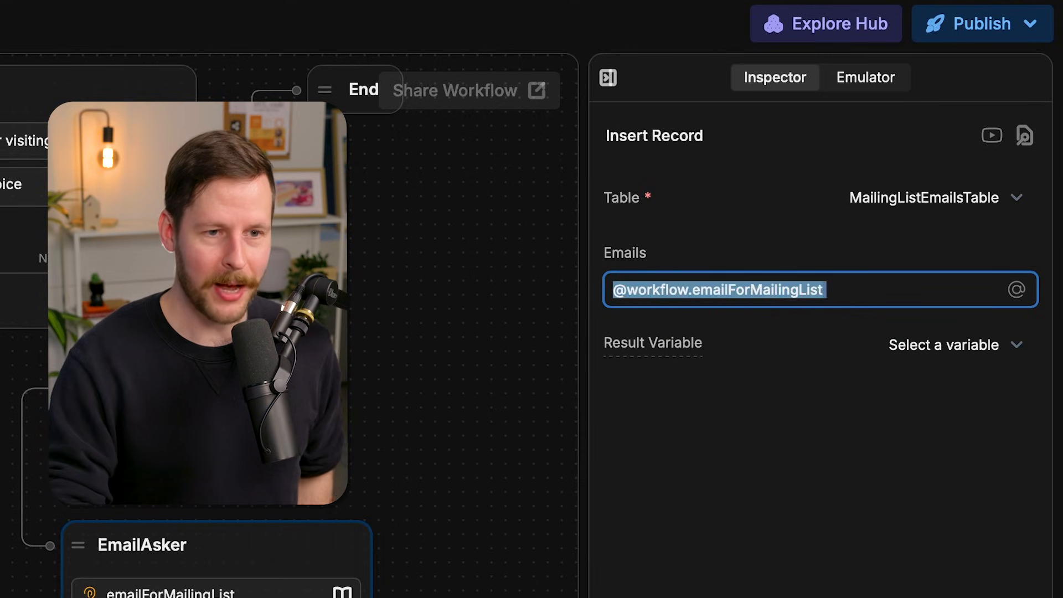
key("BackSpace")
- Set the Insert Record card's Emails value to the workflow.emailForMailingList variable
mouse_move(1017, 290)
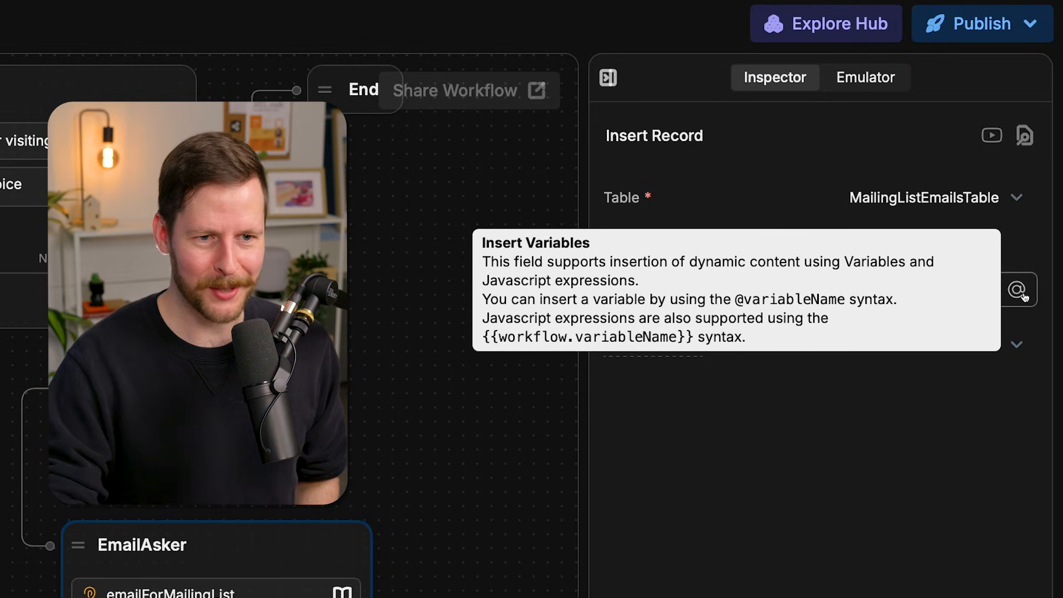
left_click(1017, 290)
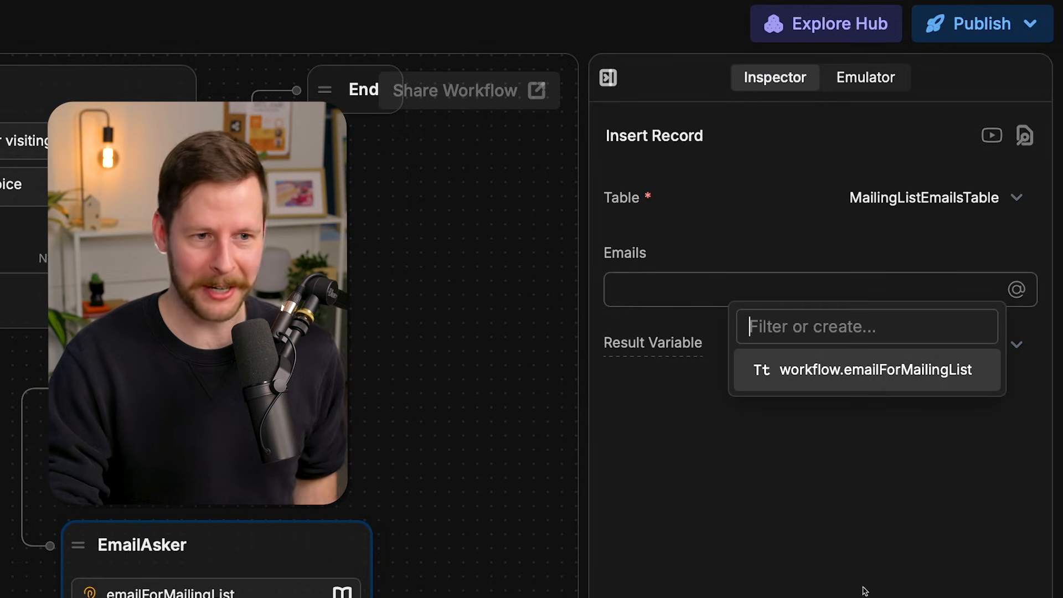
left_click(836, 370)
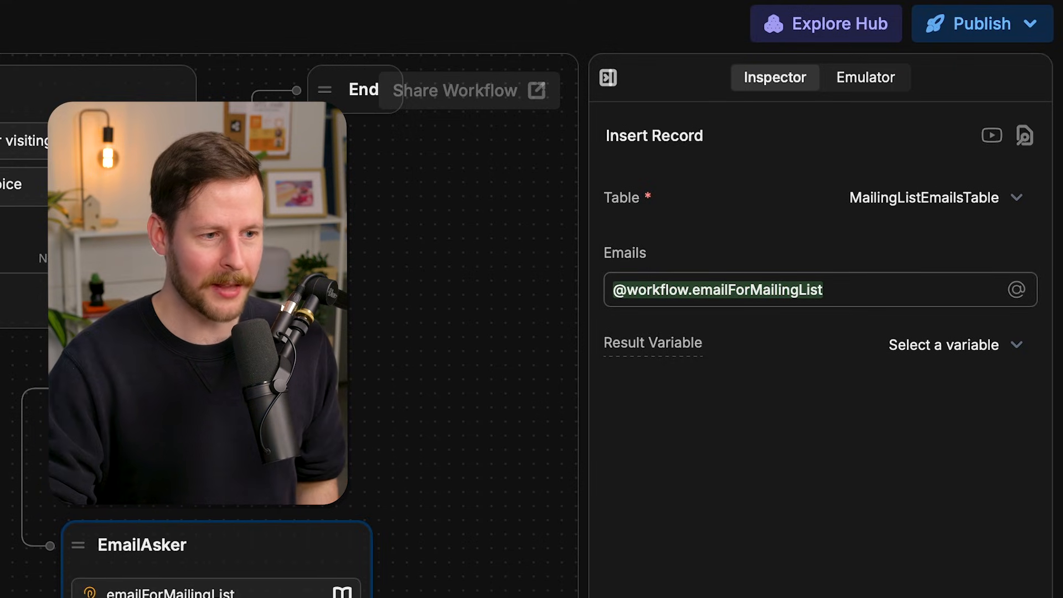
- Add a Text card saying "Thanks for joining the mailing list! Have a great day." to EmailAsker and connect the node to End
left_click(574, 382)
left_click_drag(425, 144, 655, 355)
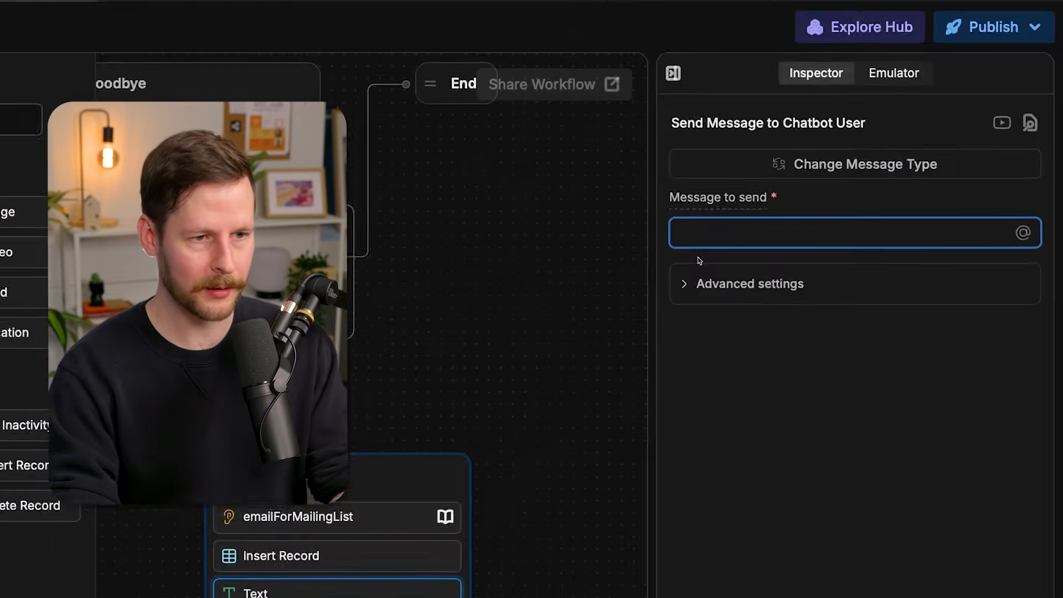
type("Thanks for joining the mailing list! Have a great day.")
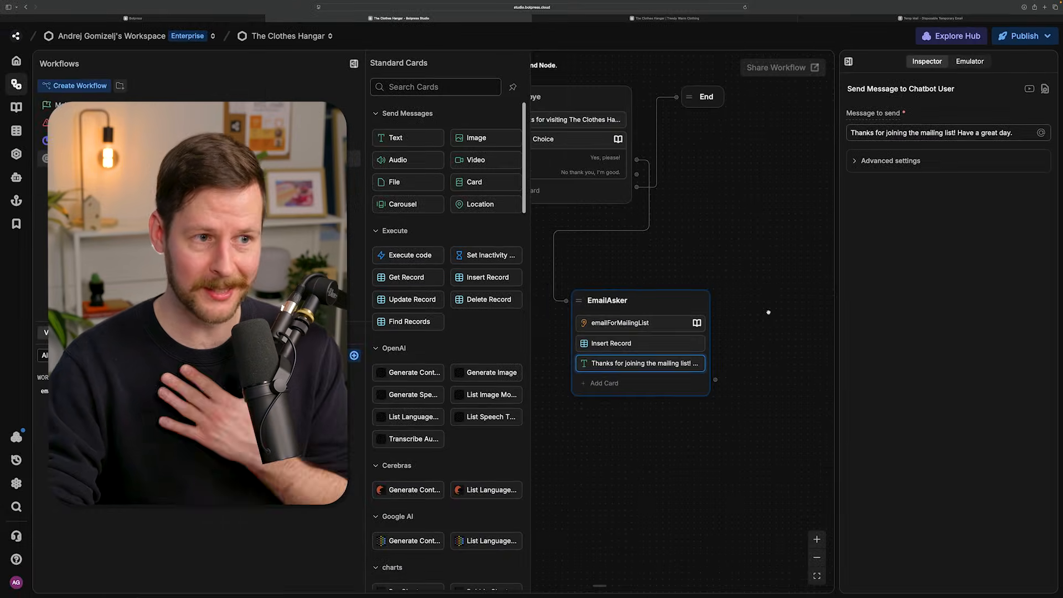
left_click_drag(765, 316, 767, 317)
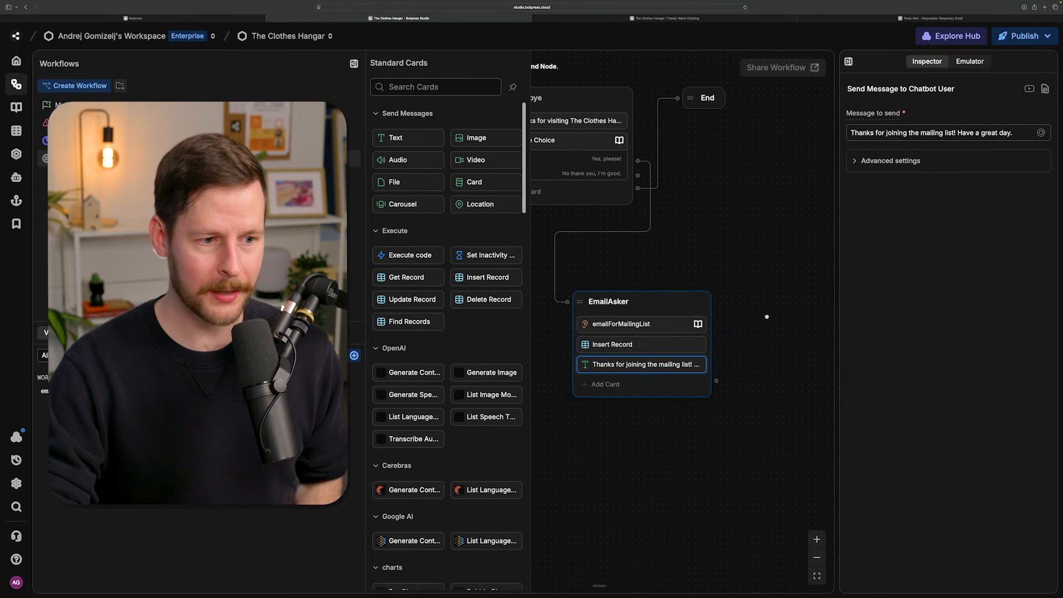
mouse_move(716, 382)
left_mouse_down()
mouse_move(684, 113)
mouse_move(706, 101)
left_mouse_up()
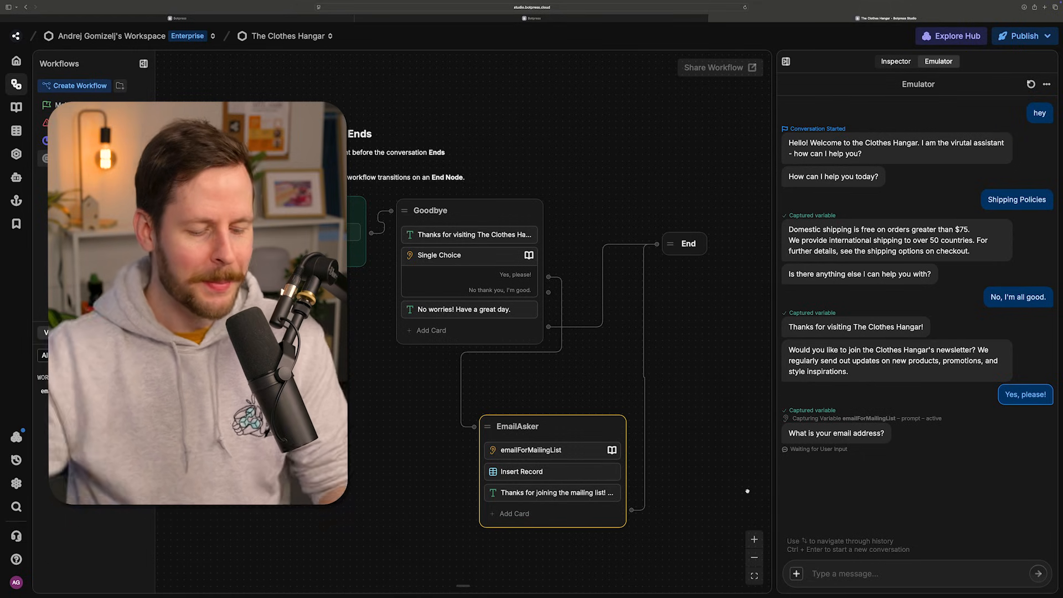
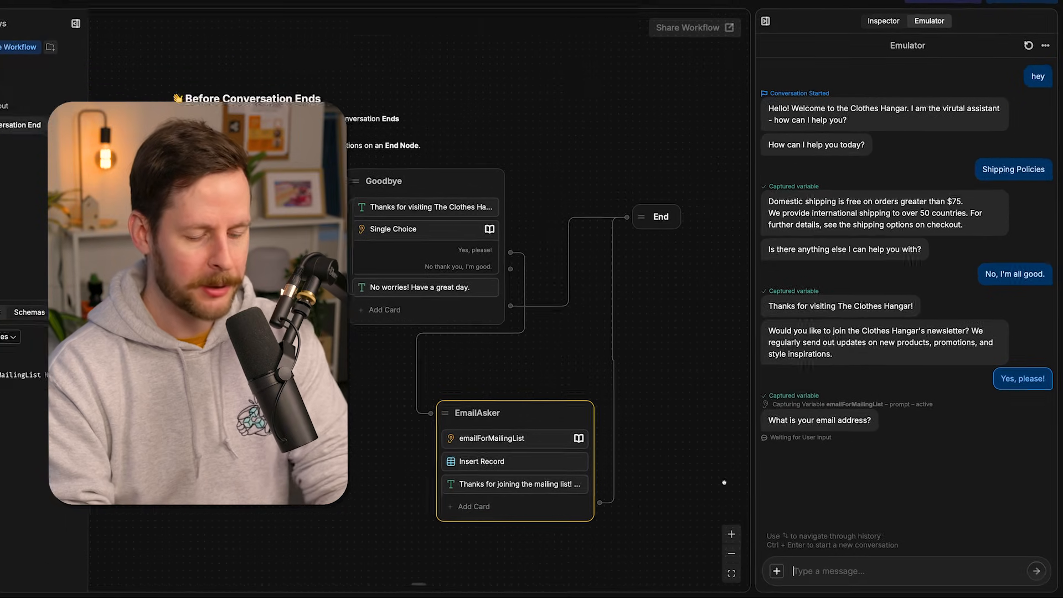
- Answer the bot's email question in the emulator with a test email address and check the record in MailingListEmailsTable
key("Return")
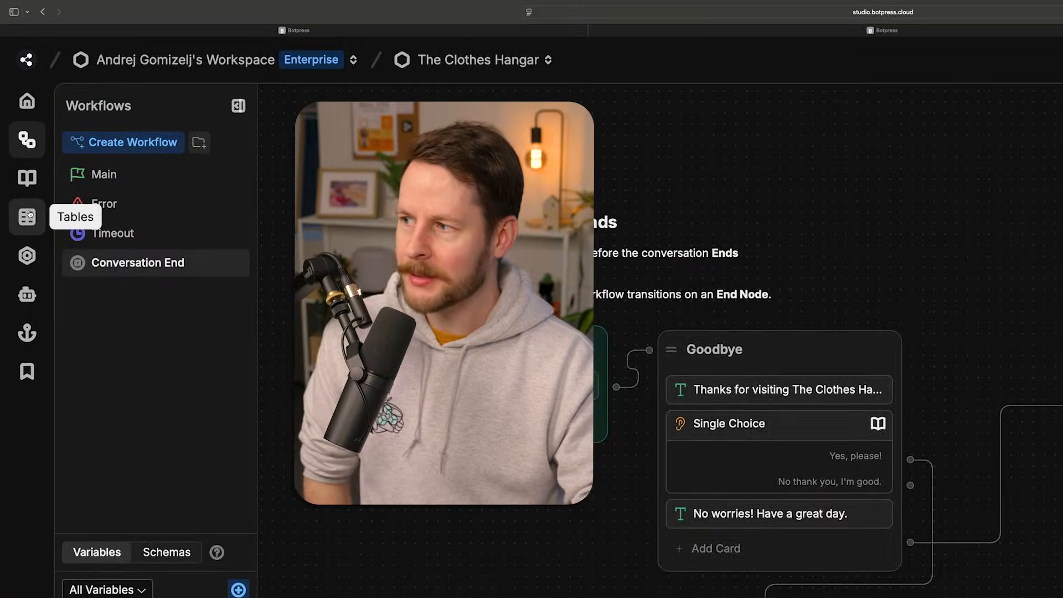
left_click(16, 131)
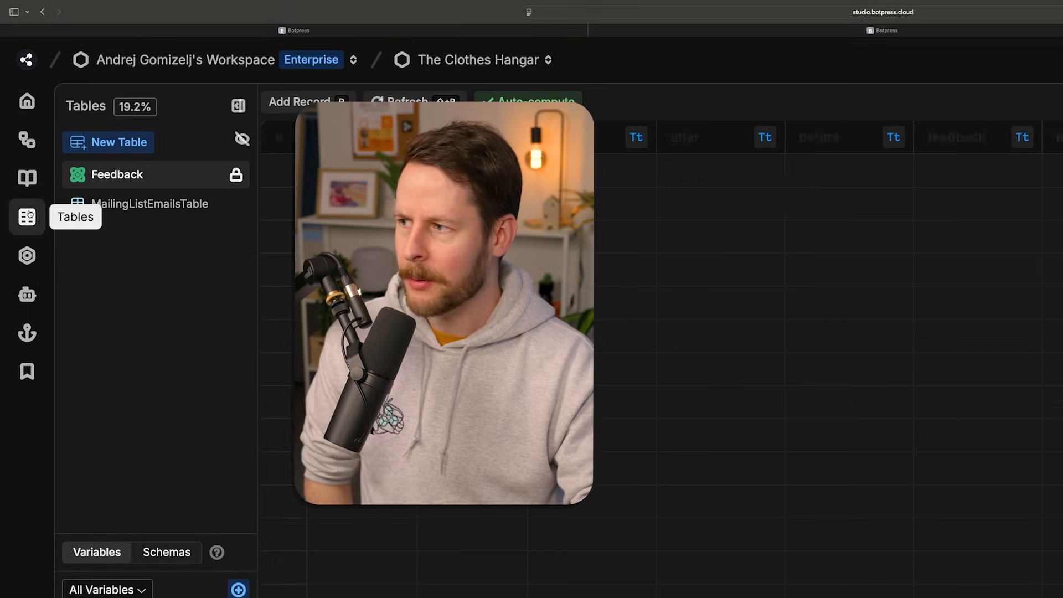
left_click(183, 213)
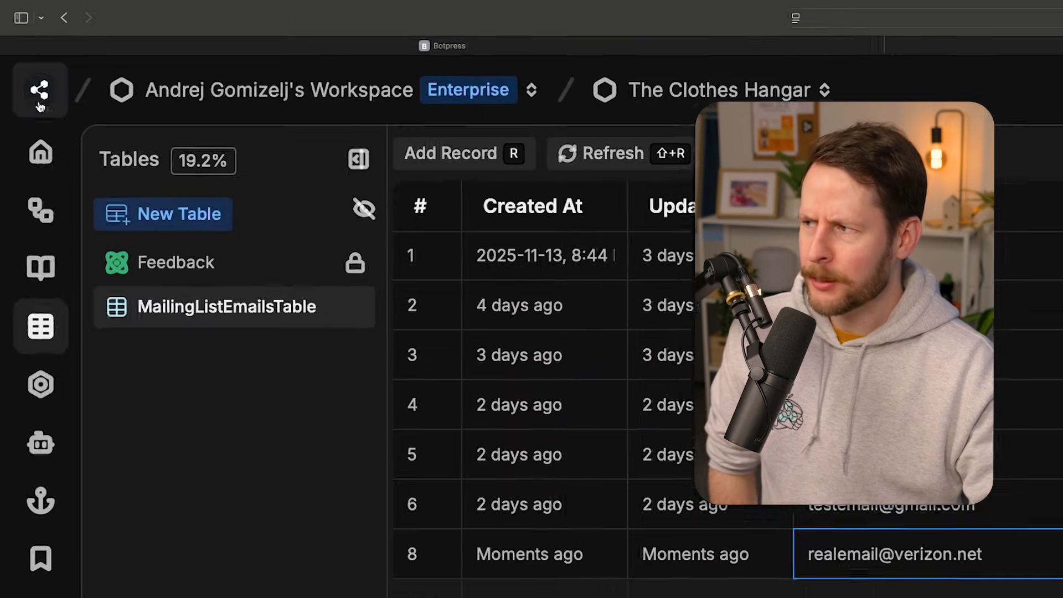
- Return to the bot's dashboard and open MailingListEmailsTable from its list of tables
left_click(25, 57)
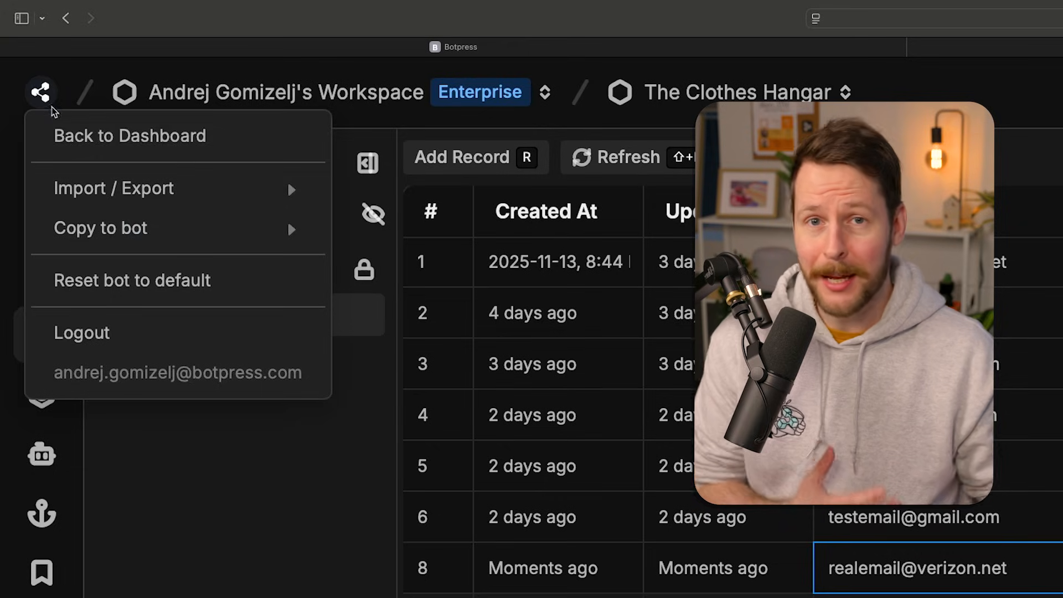
left_click(110, 135)
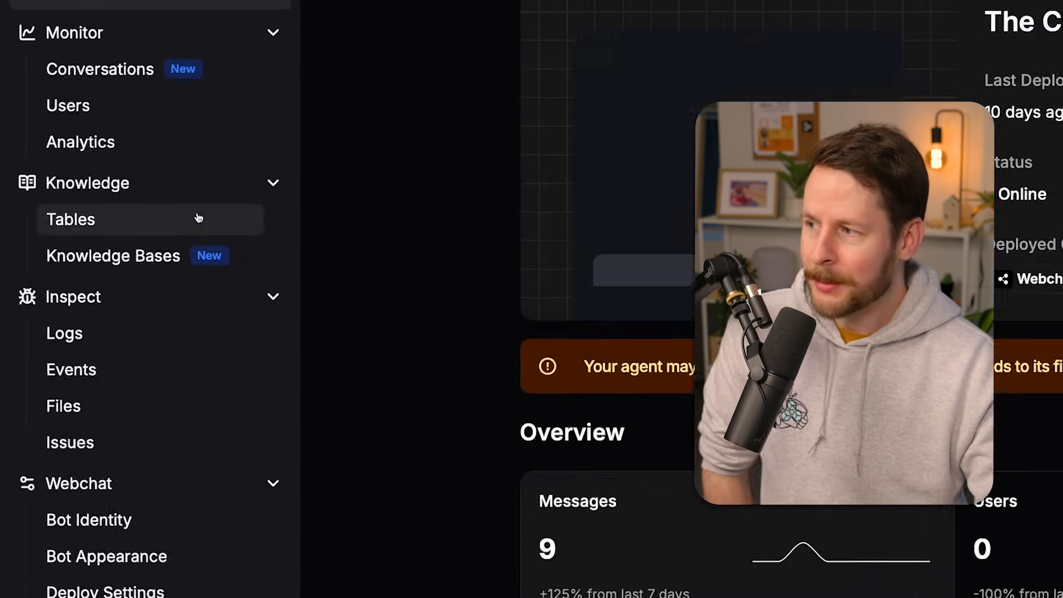
left_click(125, 224)
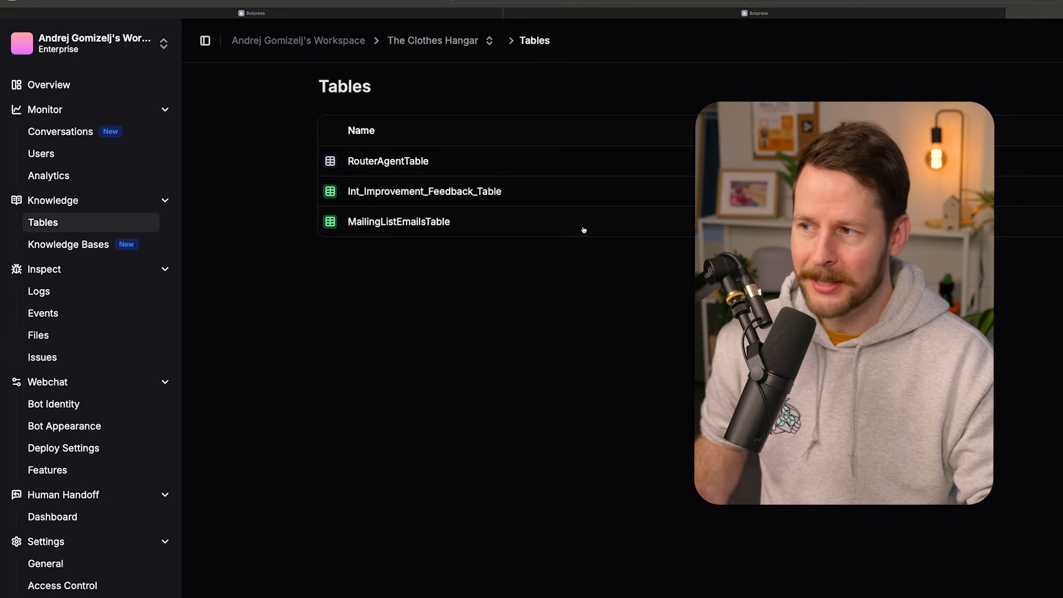
left_click(907, 230)
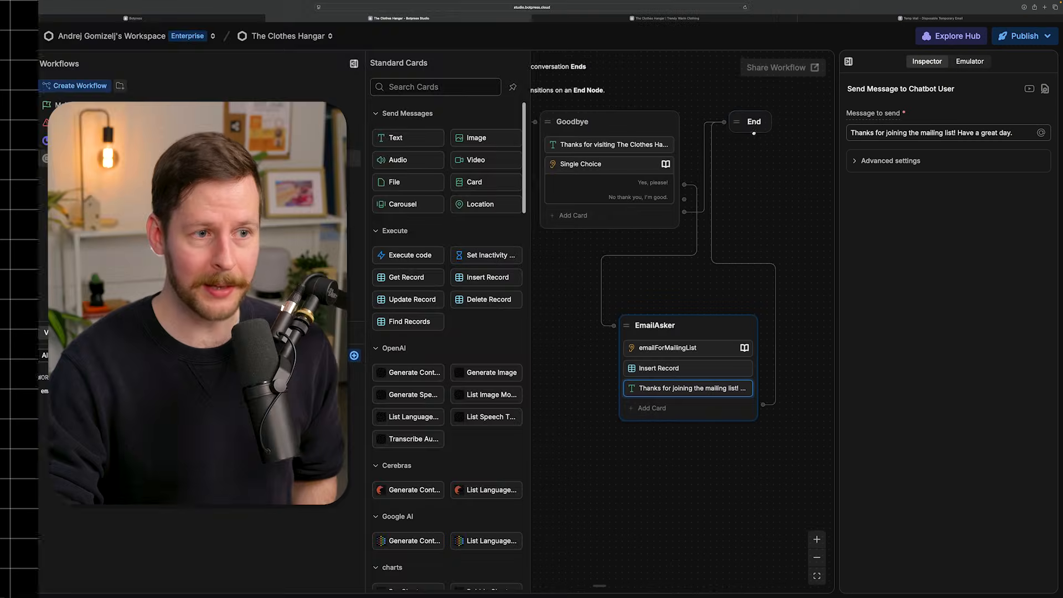
- Add a Text card saying "No worries! Have a great day." below the Single Choice card in the Goodbye node
left_click_drag(745, 130, 808, 160)
left_click_drag(726, 258, 746, 321)
scroll(713, 321, "up", 2)
left_click_drag(663, 306, 699, 331)
left_click(742, 502)
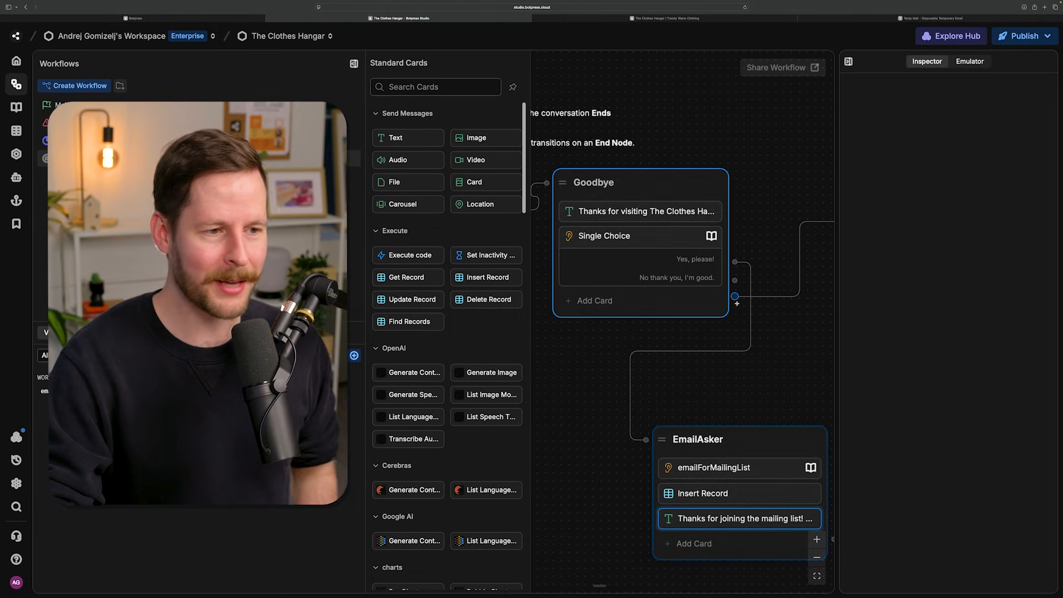
left_click(621, 303)
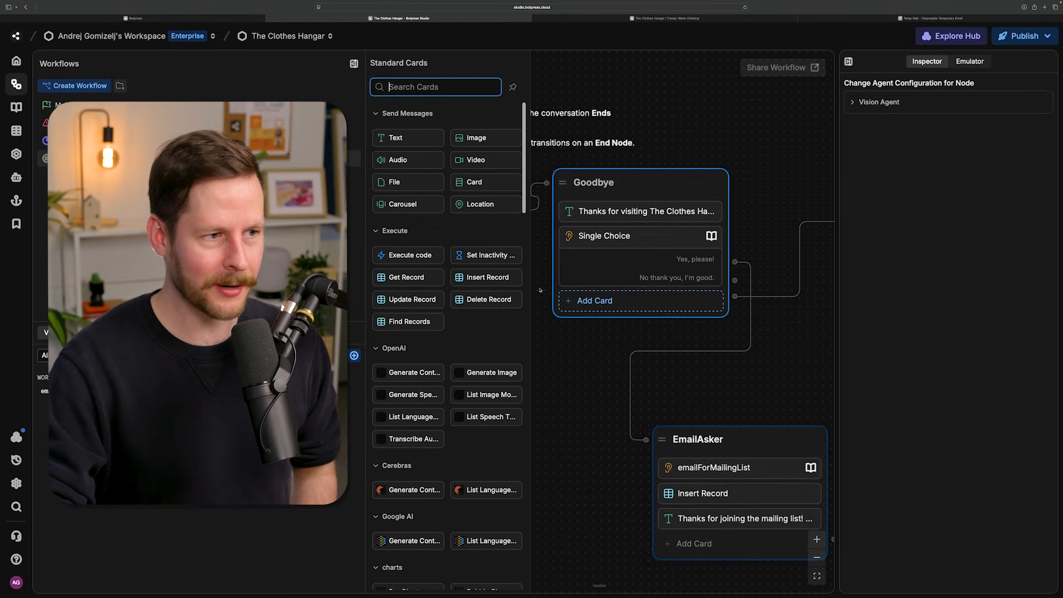
left_click_drag(404, 137, 659, 307)
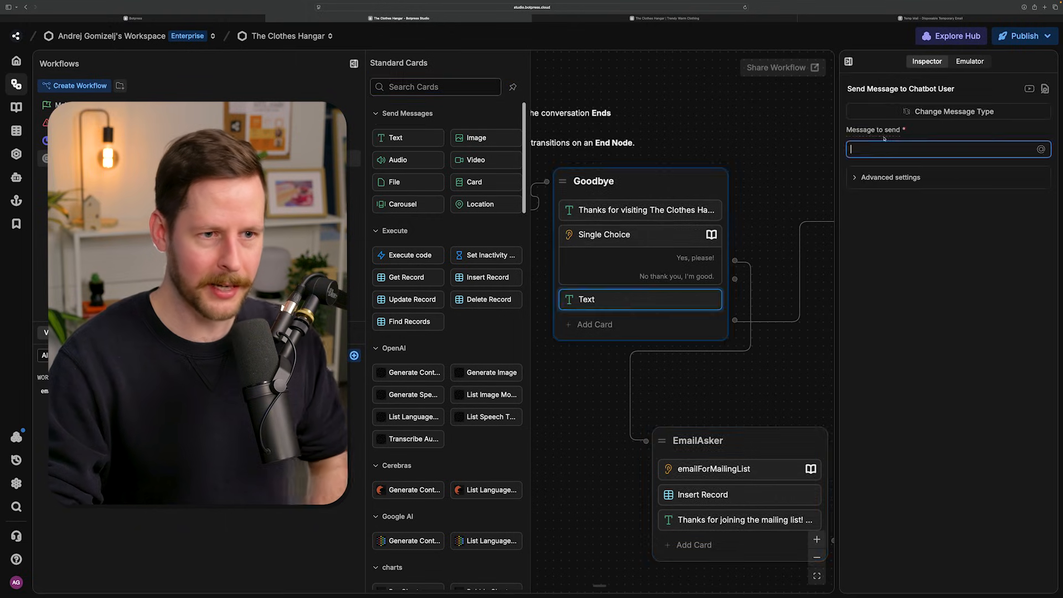
type("No worries! Have a grea")
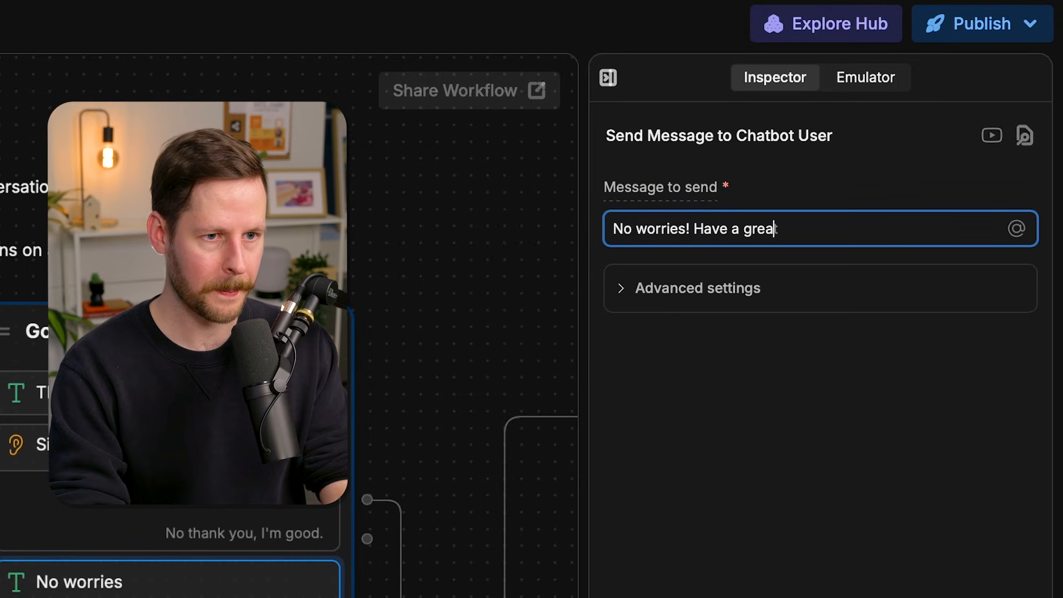
type("t day.")
left_click(458, 348)
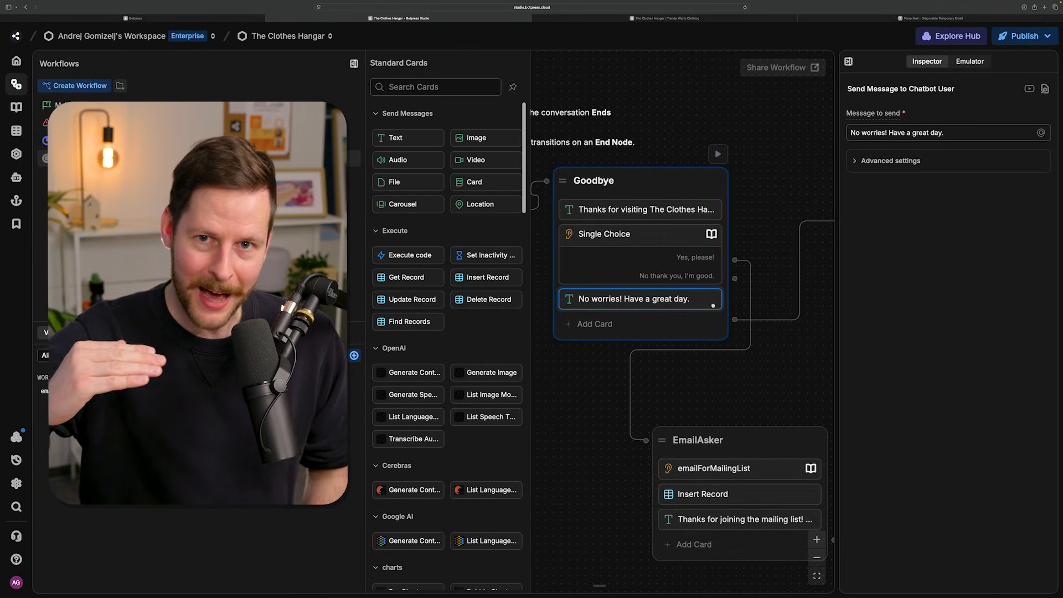
scroll(723, 359, "right", 3)
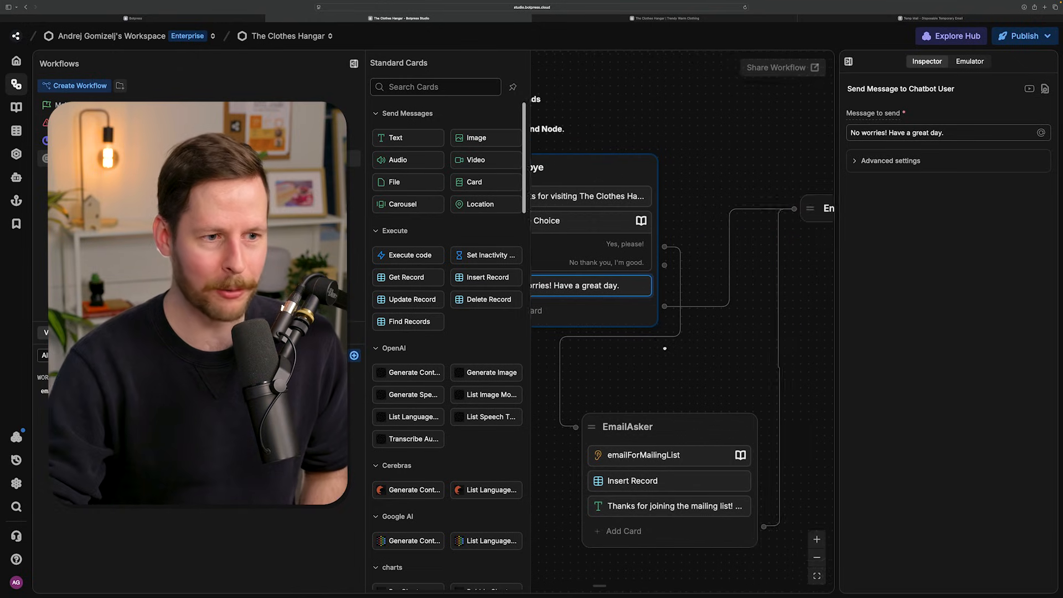
scroll(724, 366, "down", 3)
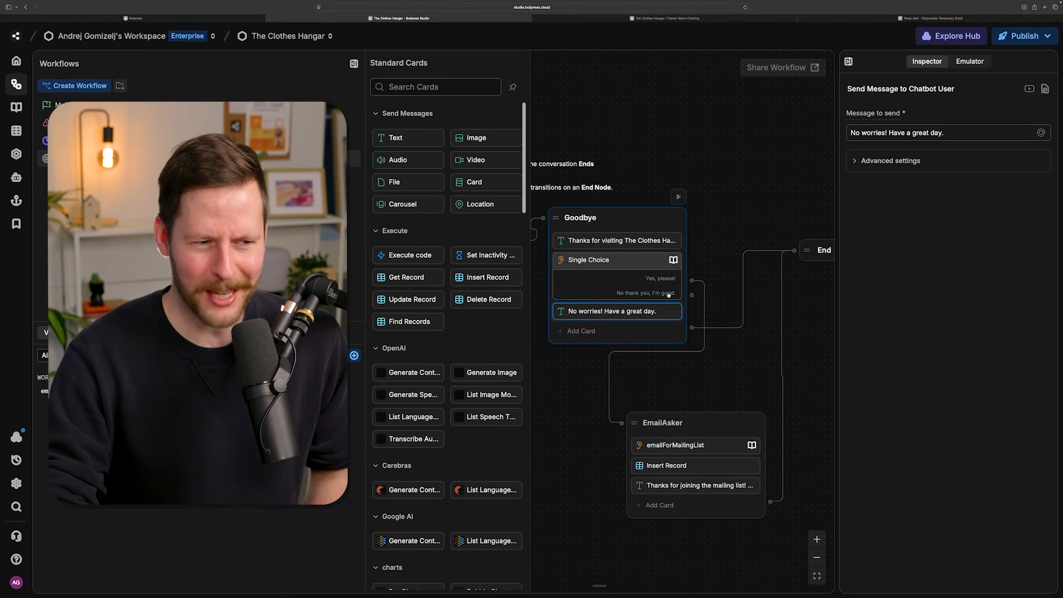
left_click_drag(691, 295, 704, 226)
left_click(729, 189)
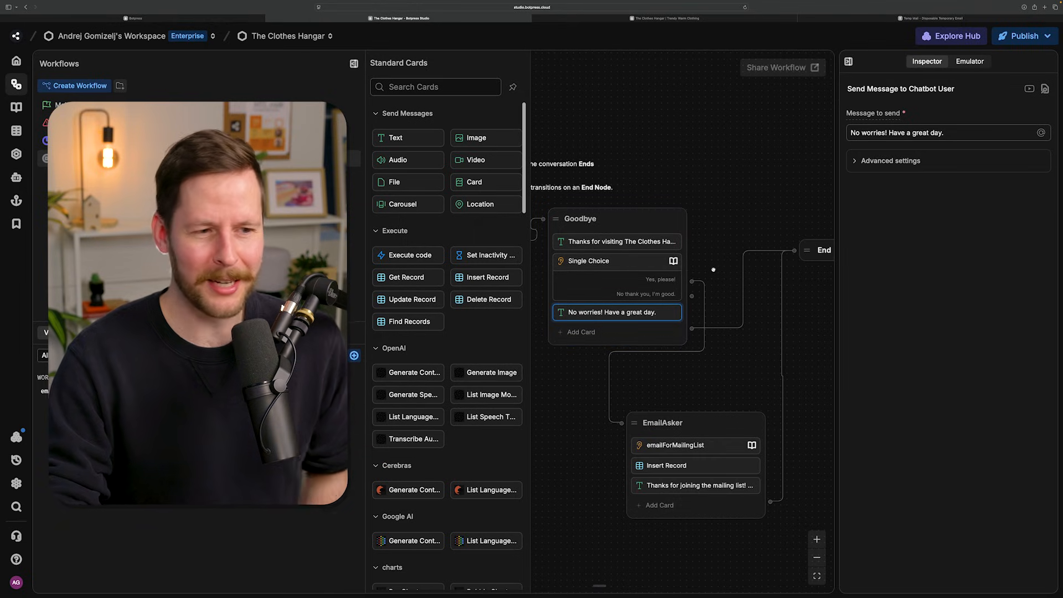
left_click_drag(689, 309, 729, 226)
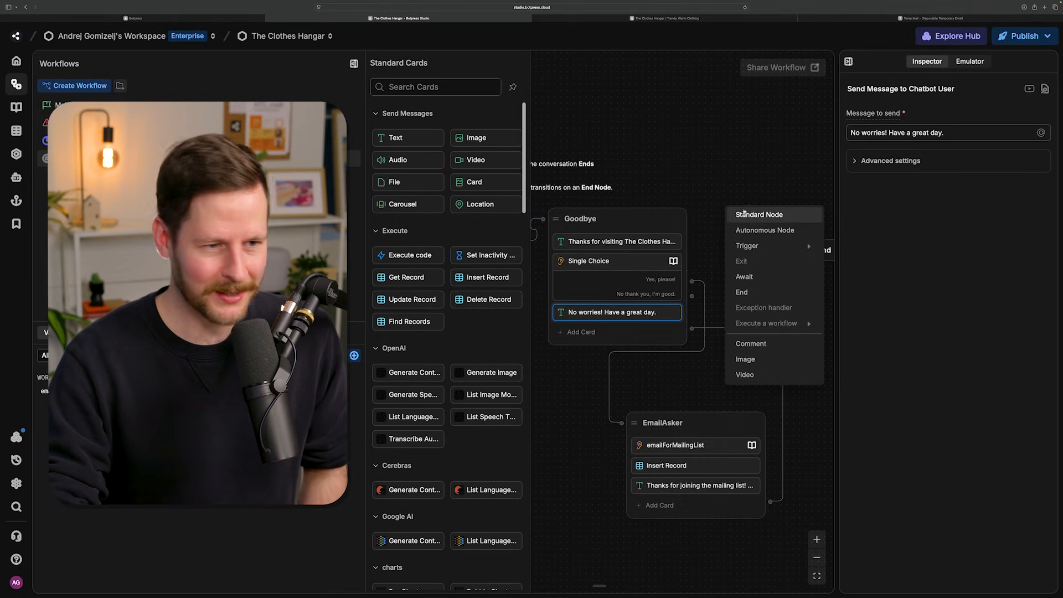
left_click(741, 291)
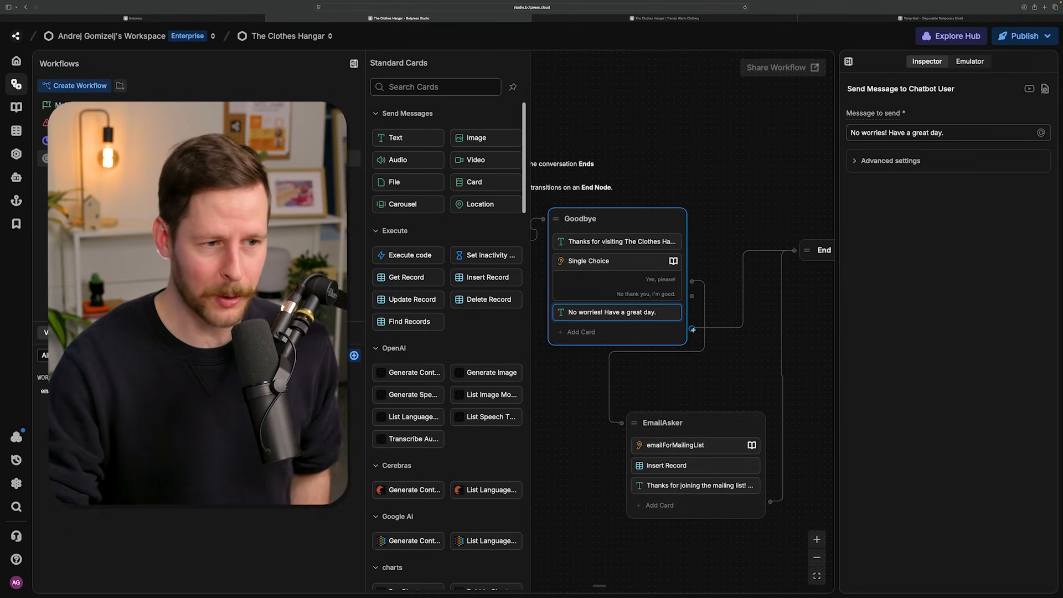
left_click_drag(735, 208, 739, 207)
- Restart the emulator conversation with "hey", ask for Store Hours, and decline further help
scroll(739, 207, "down", 2)
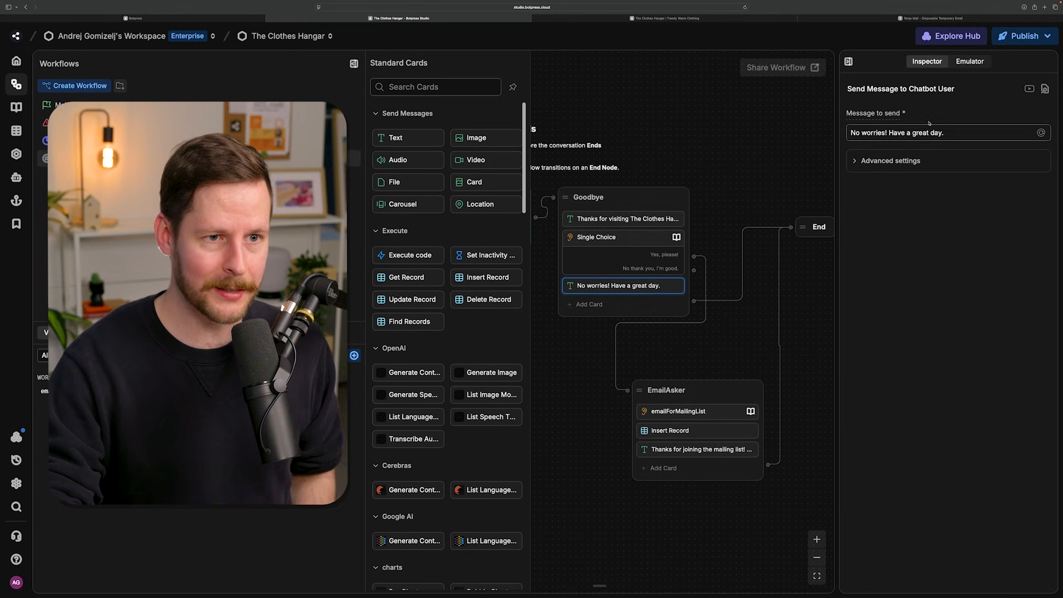
left_click(963, 65)
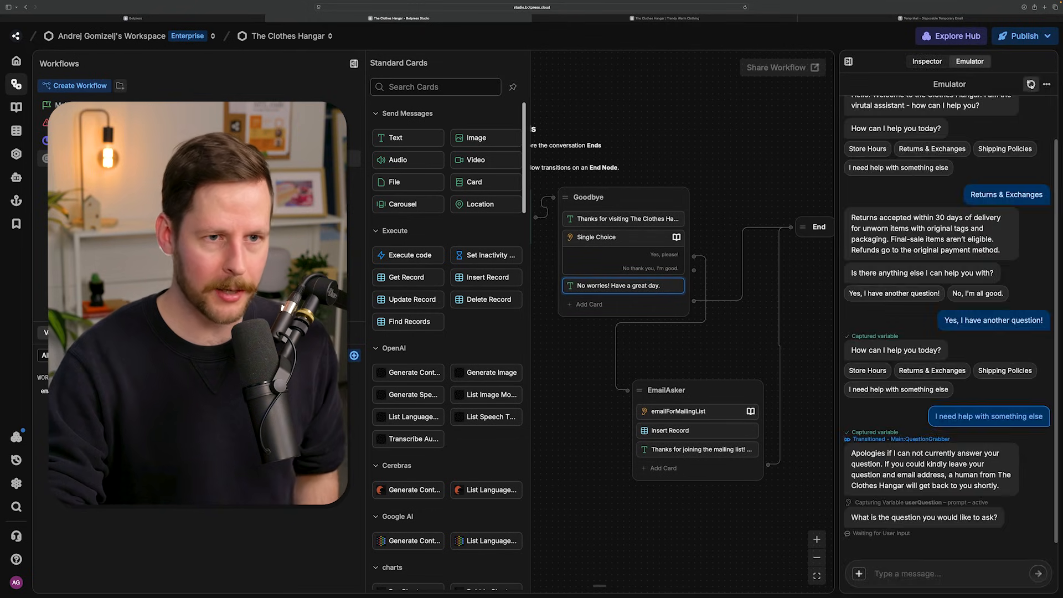
left_click(1030, 84)
type("hey")
key("Return")
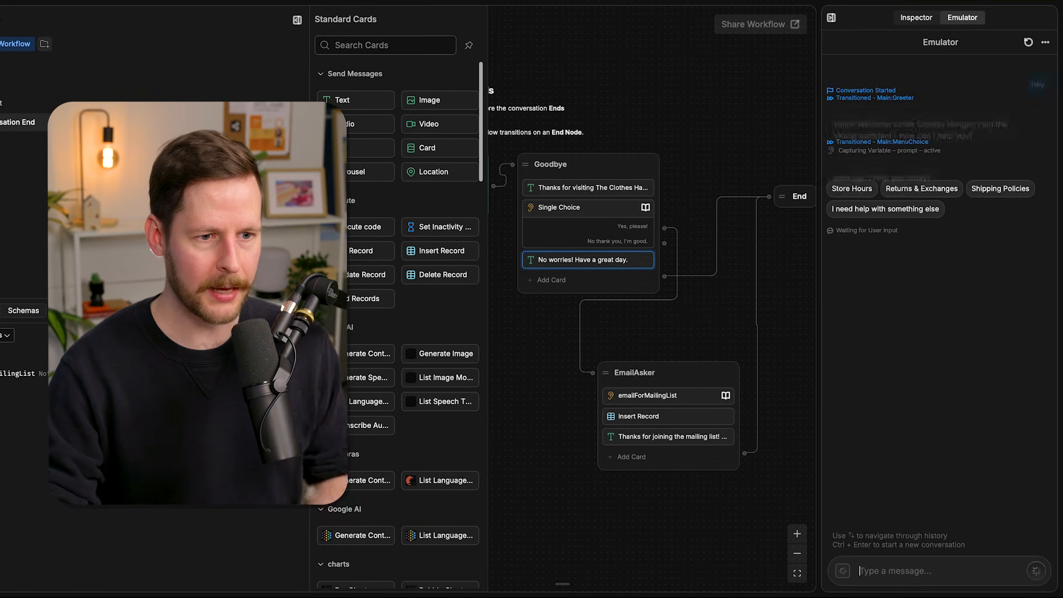
left_click(847, 182)
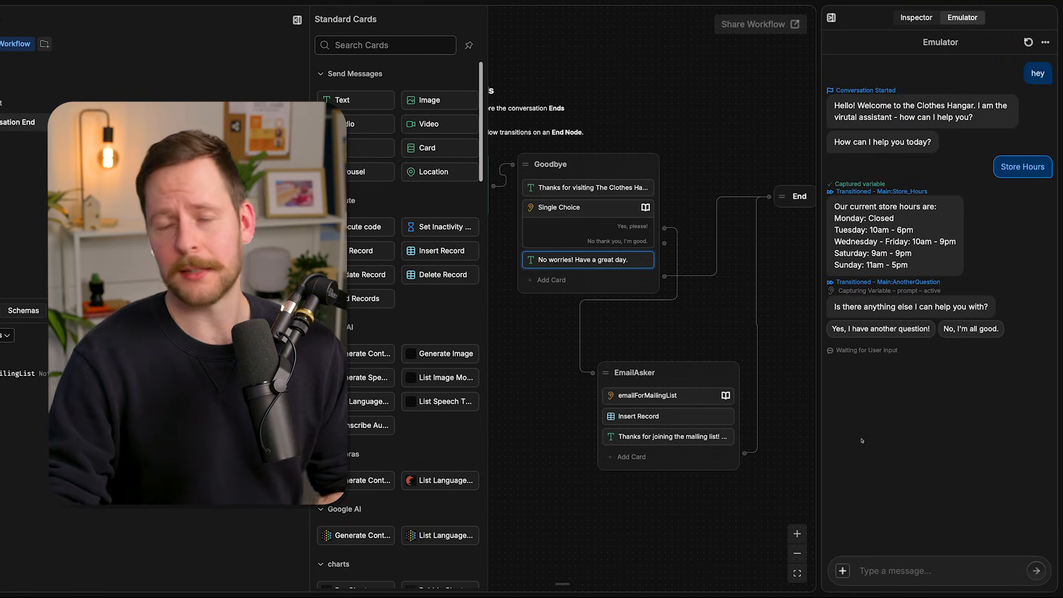
left_click(968, 328)
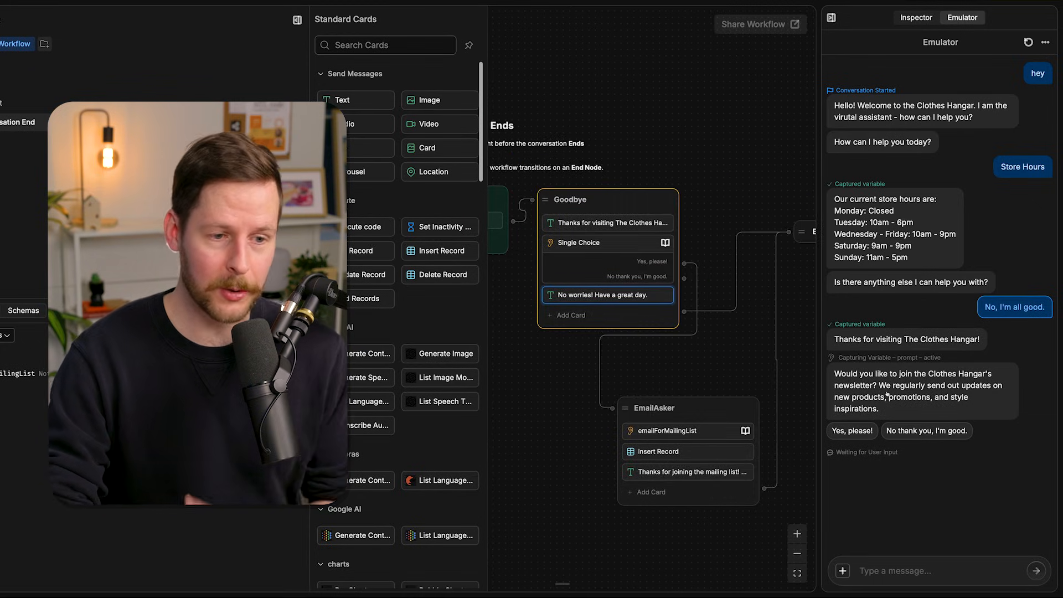
- Accept the bot's newsletter offer in the emulator and submit a test email address
left_click(862, 435)
left_click(884, 570)
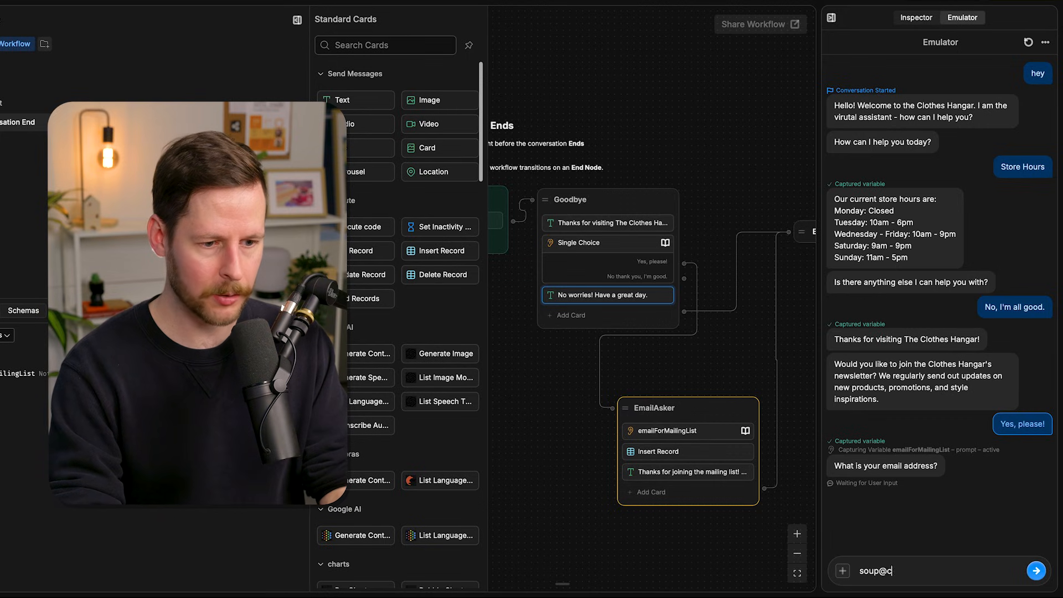
key("Return")
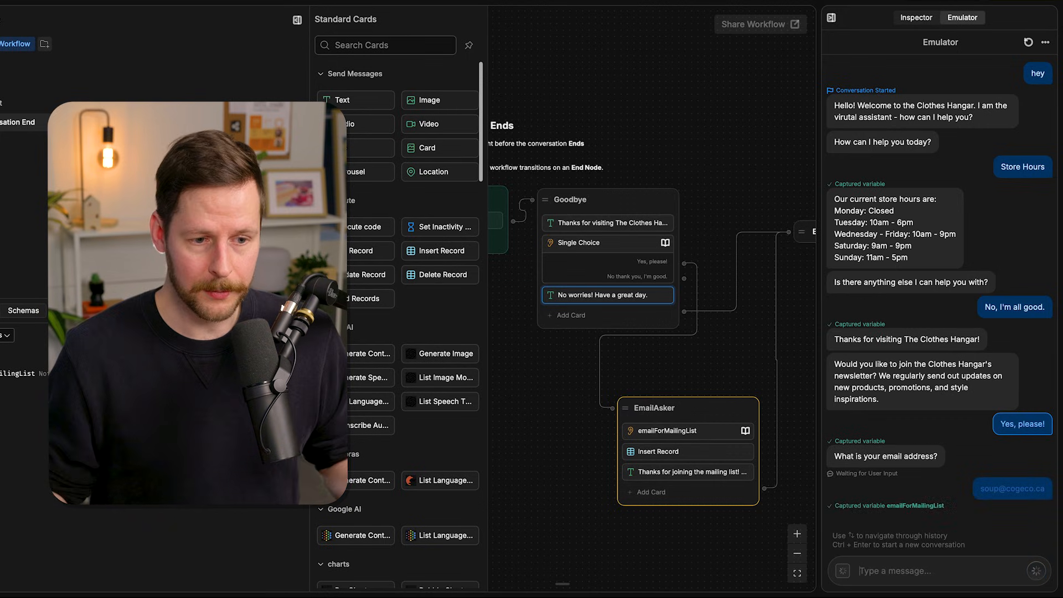
left_click_drag(760, 355, 704, 348)
- Test the newsletter refusal in a new emulator conversation: send "hey", choose Returns & Exchanges, decline more help, and answer "No thank you, I'm good."
left_click(1029, 45)
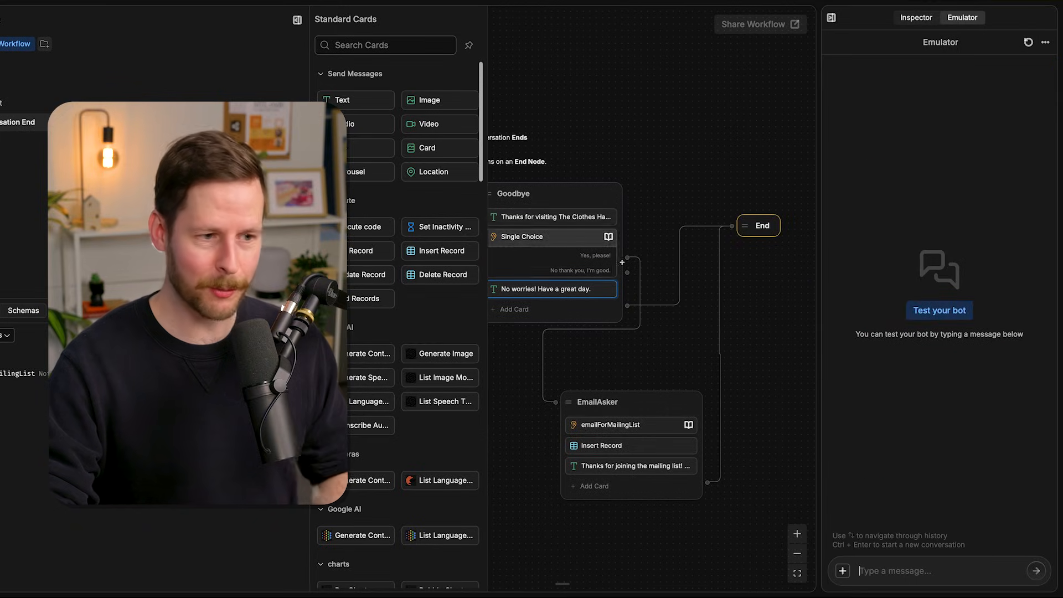
type("hey")
key("Return")
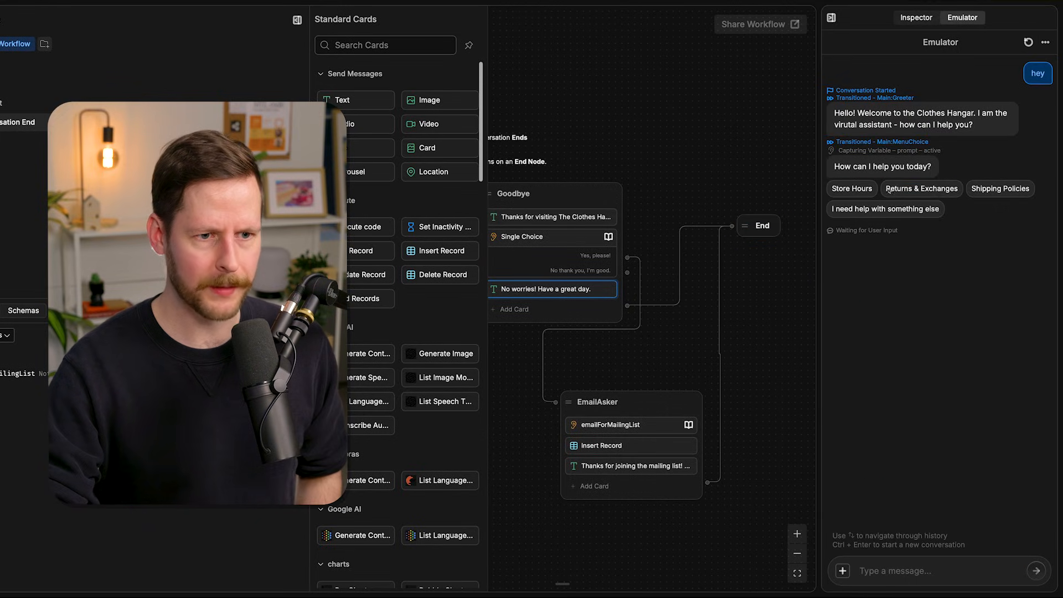
left_click(921, 189)
left_click(970, 304)
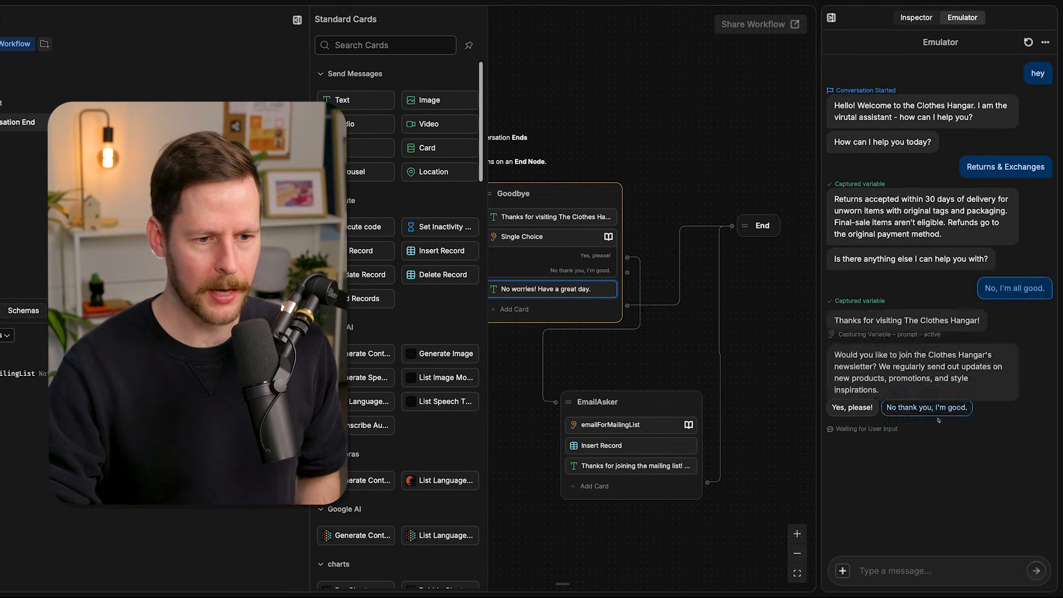
left_click(912, 410)
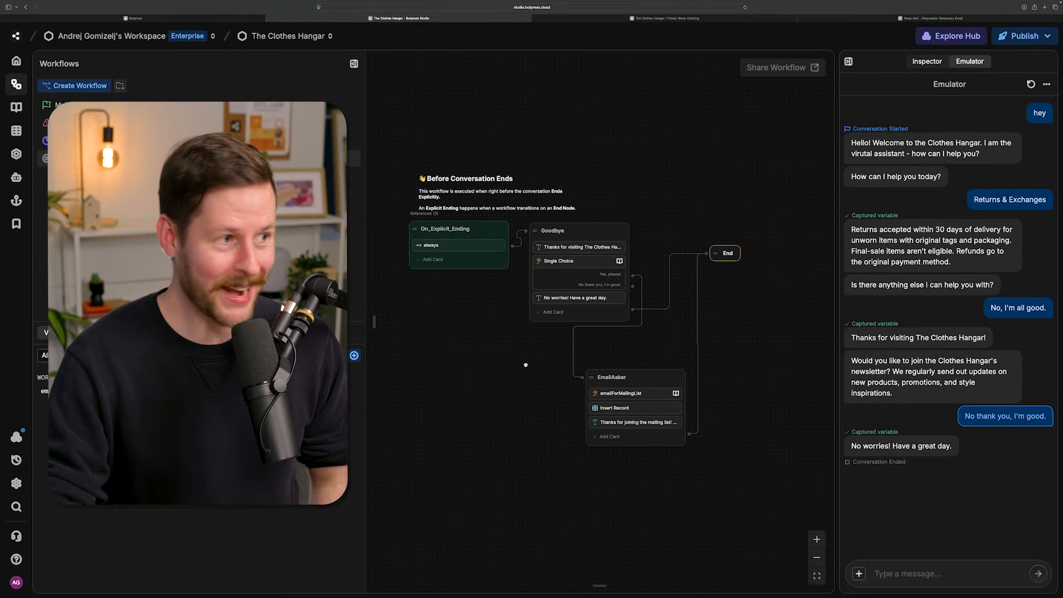
- Return to the Main workflow and publish the bot's changes
left_click(64, 105)
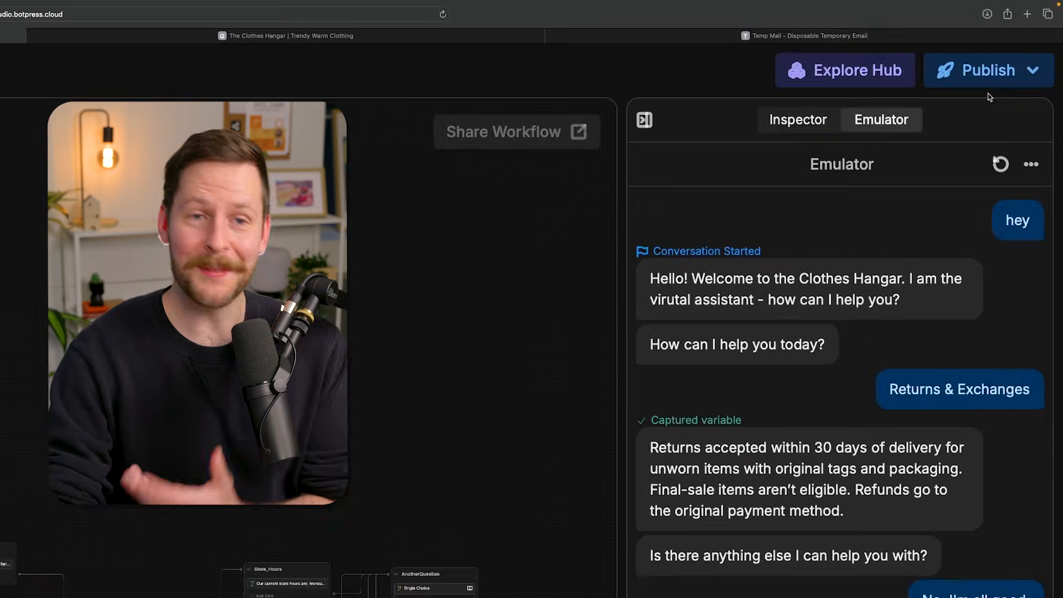
left_click(1008, 75)
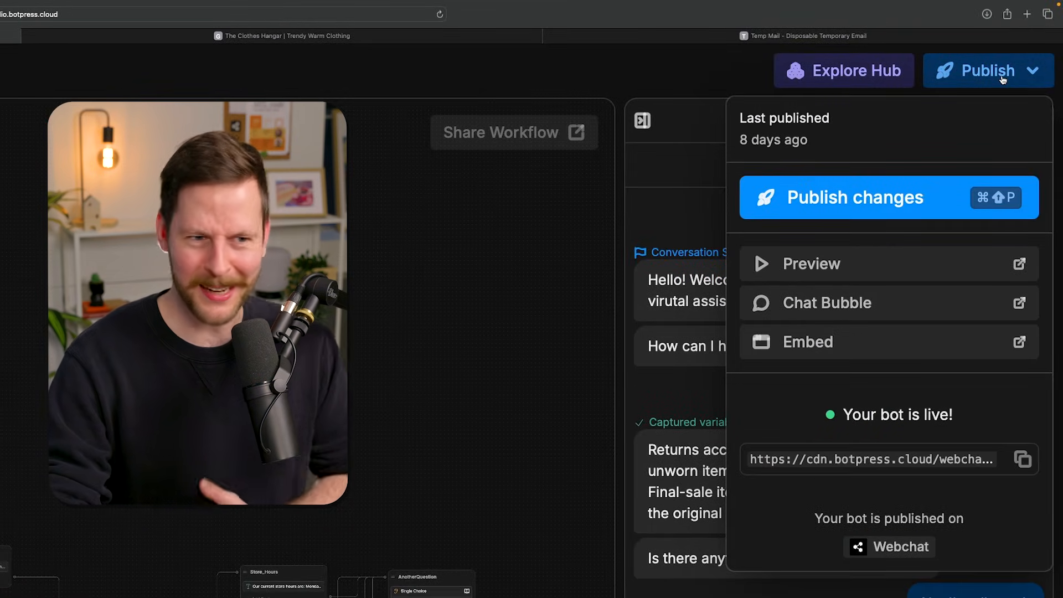
left_click(855, 200)
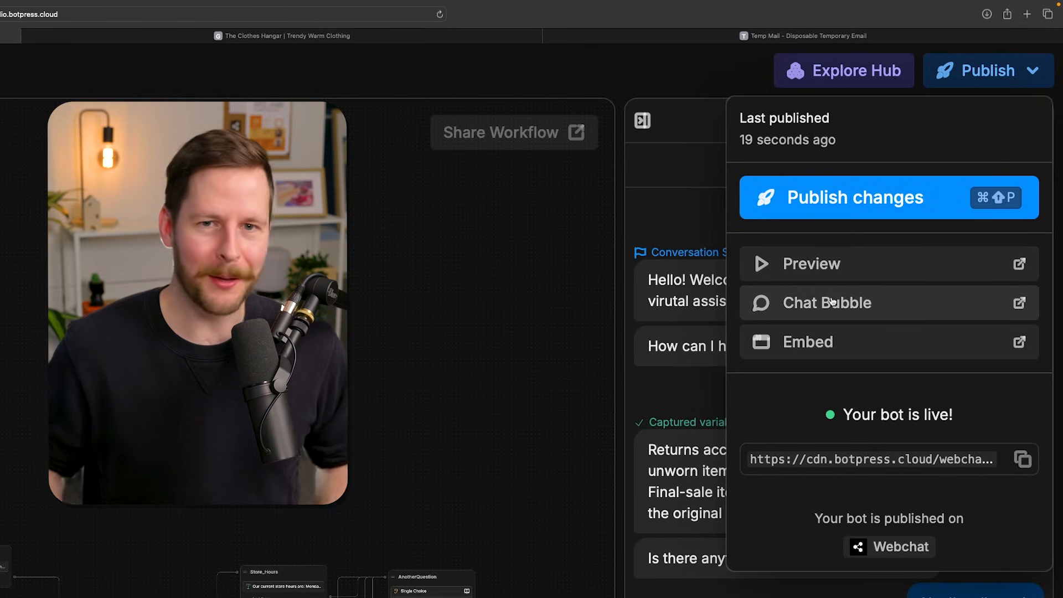
- Open the published bot's webchat Deploy Settings in the dashboard and copy the embed code
left_click(812, 351)
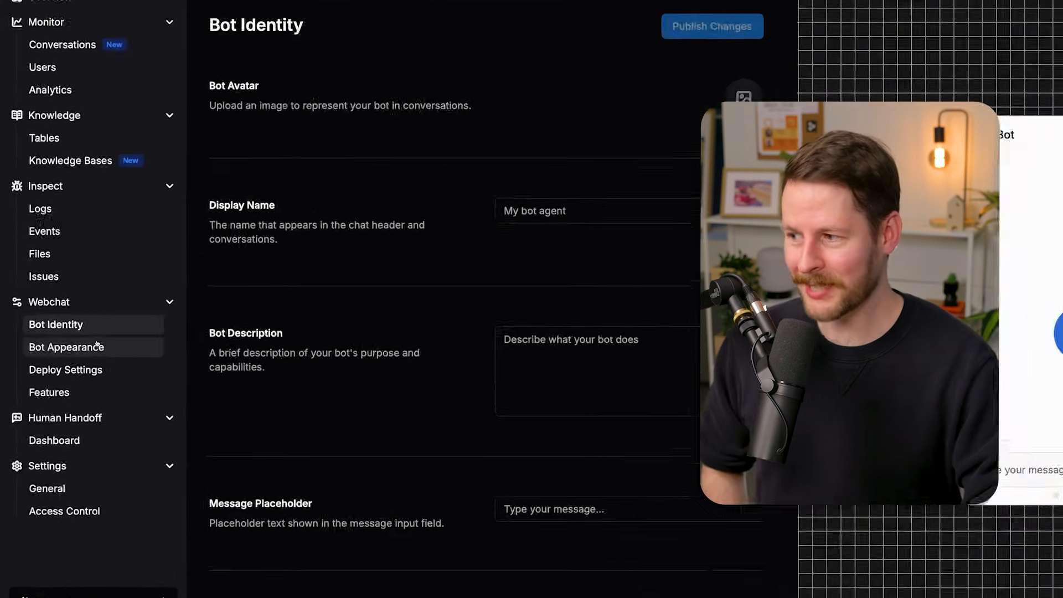
left_click(97, 345)
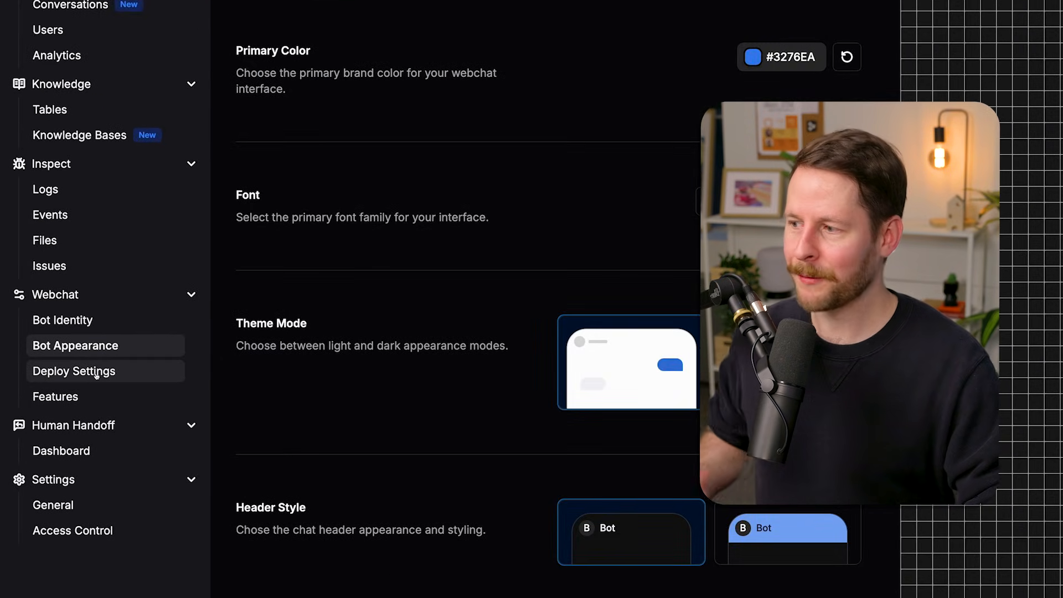
left_click(97, 374)
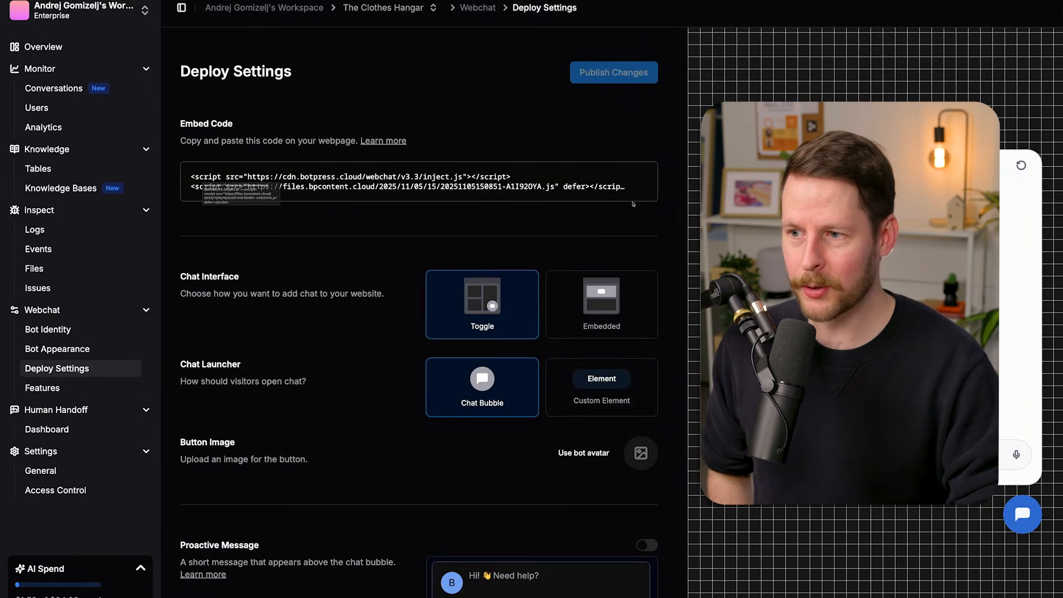
left_click(639, 177)
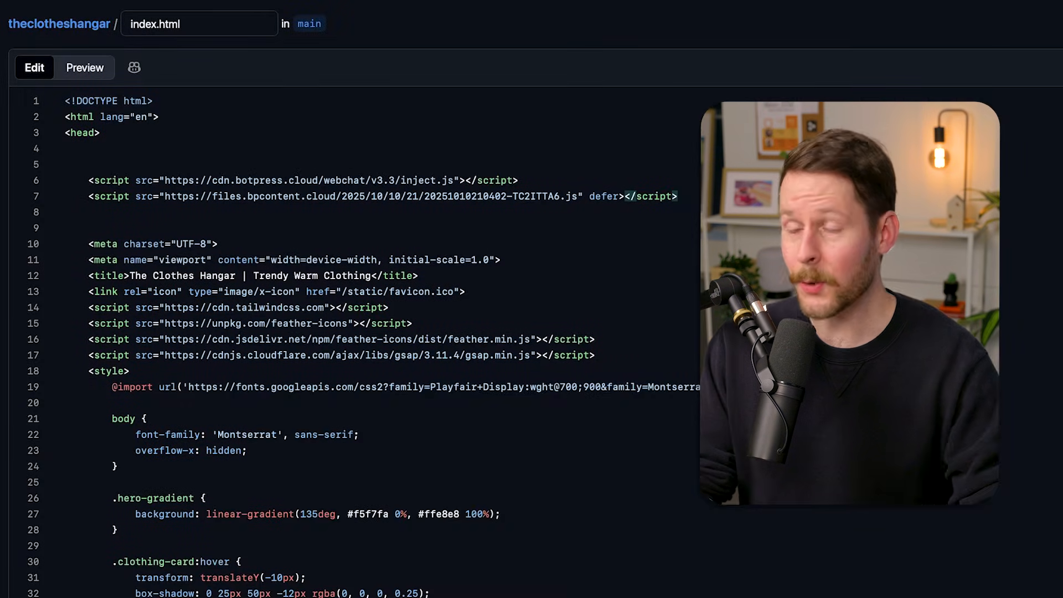
- Replace the two old Botpress webchat scripts in the head of the website's index.html with the copied embed code and indent it
left_click_drag(89, 181, 680, 200)
key("ctrl+v")
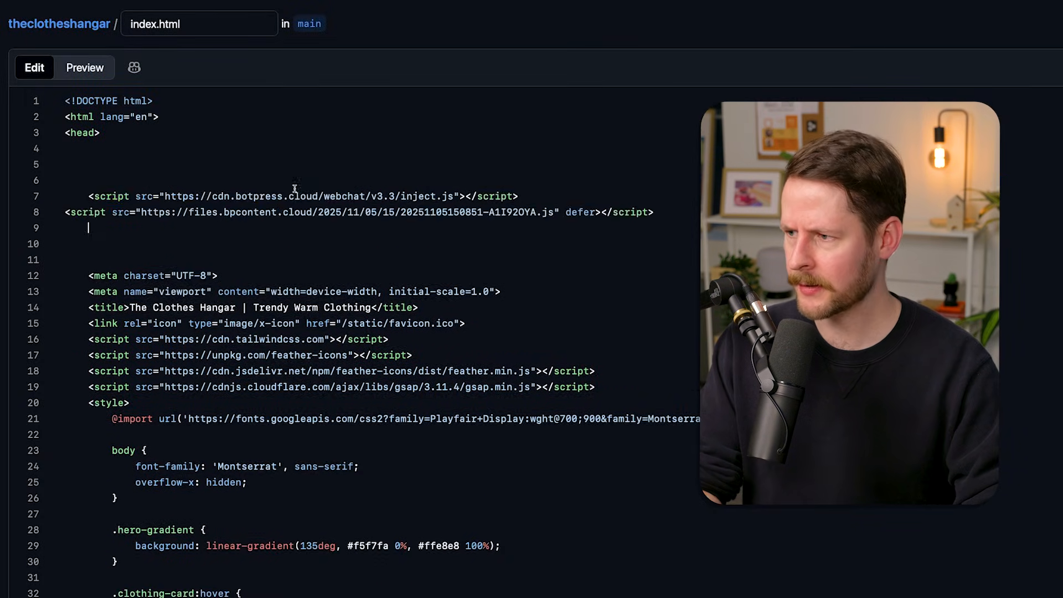
key("Tab")
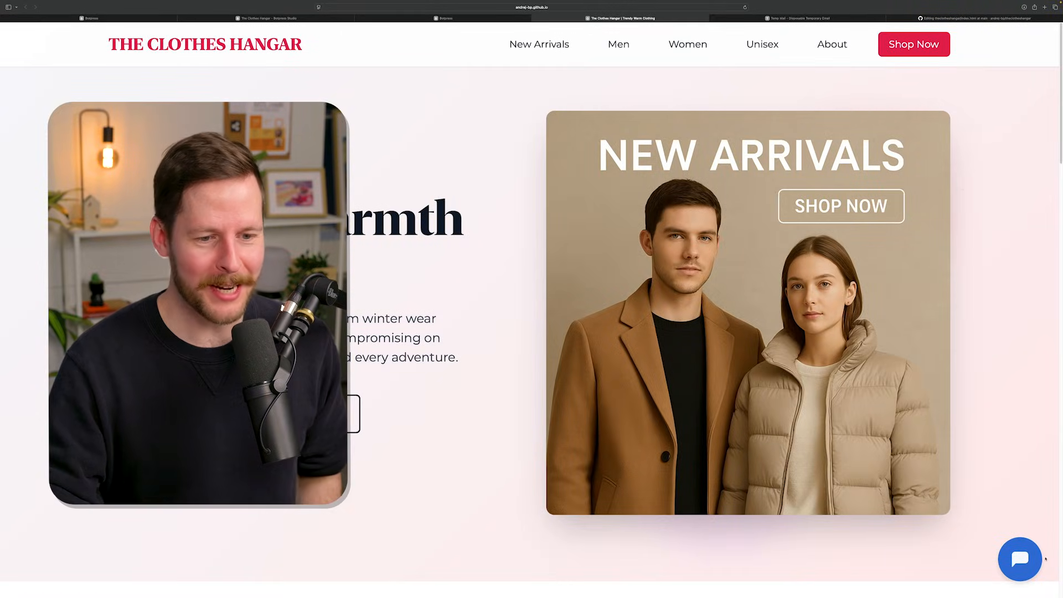
- Test the chatbot on The Clothes Hangar website by sending "hey", choosing Store Hours, and answering "No, I'm all good."
left_click(1021, 560)
left_click(895, 492)
type("he")
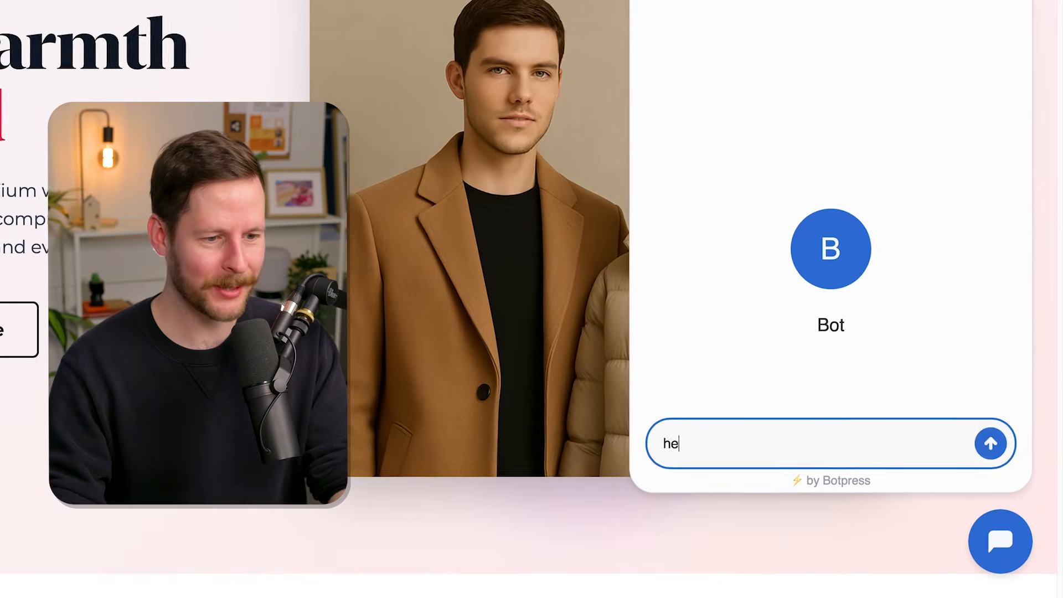
type("y")
key("Return")
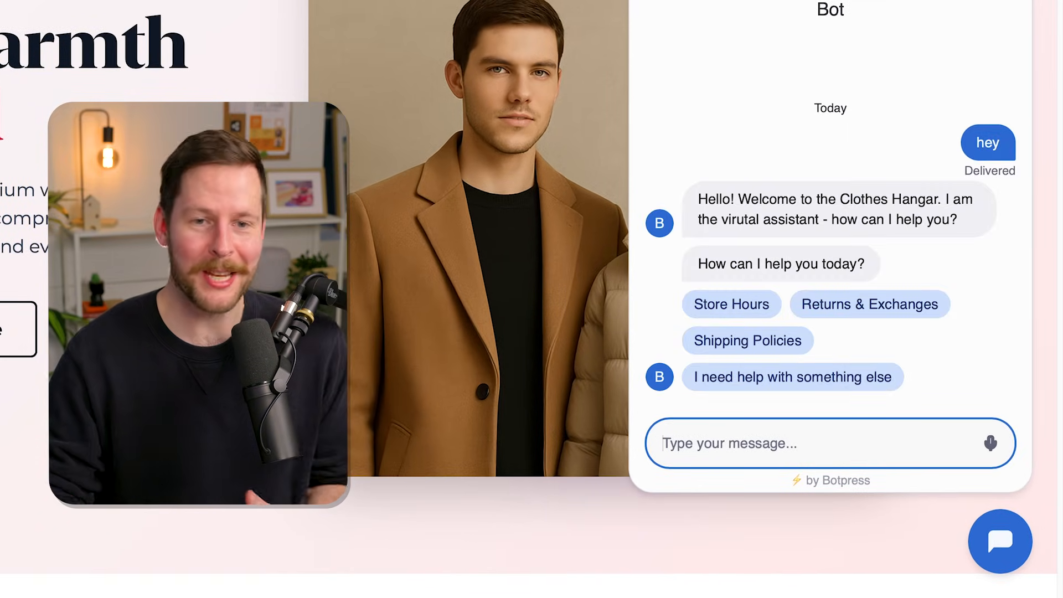
left_click(775, 318)
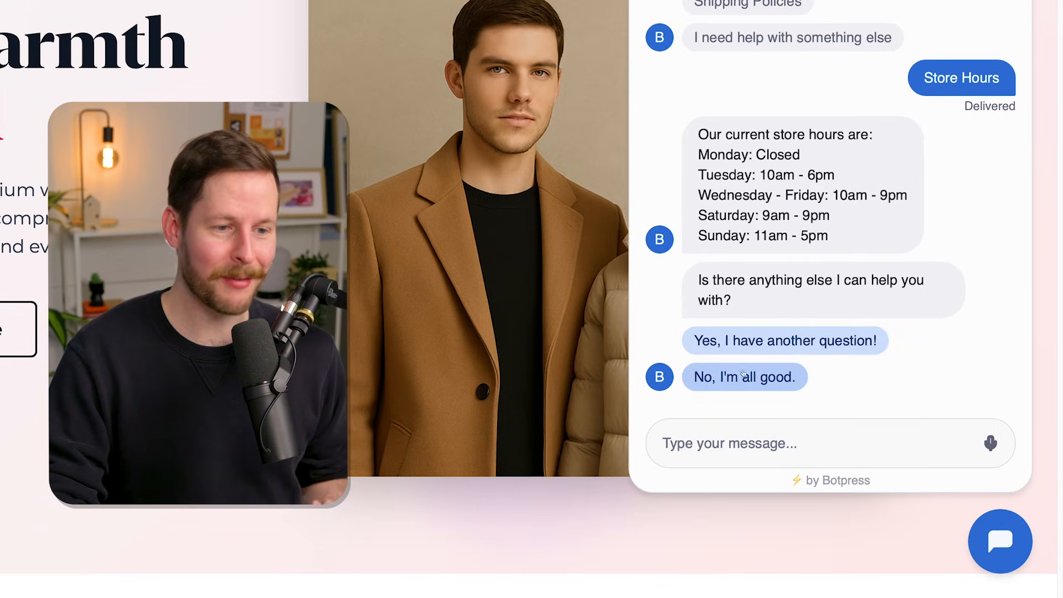
left_click(736, 377)
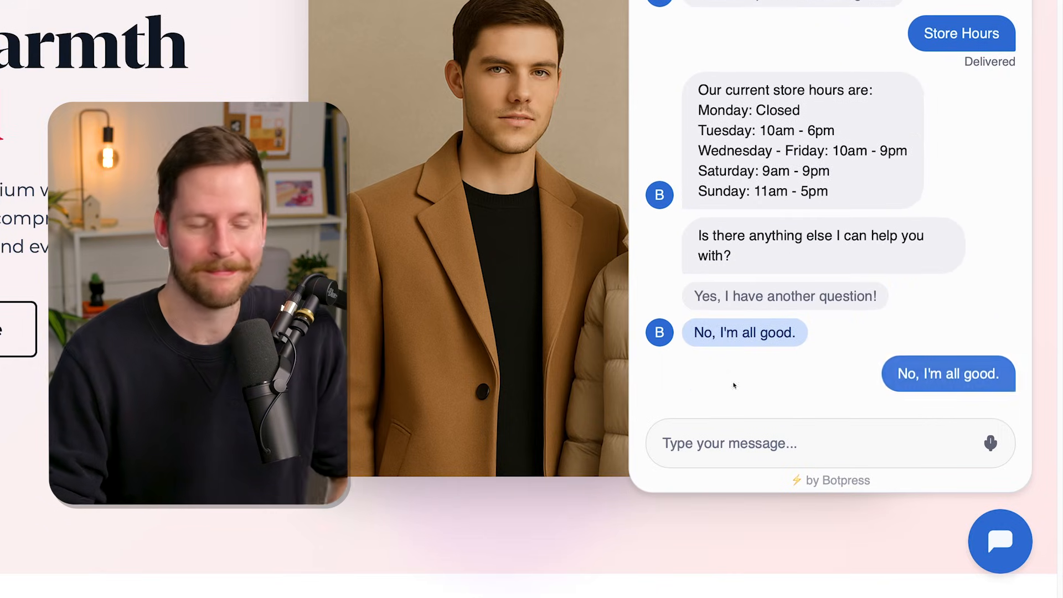